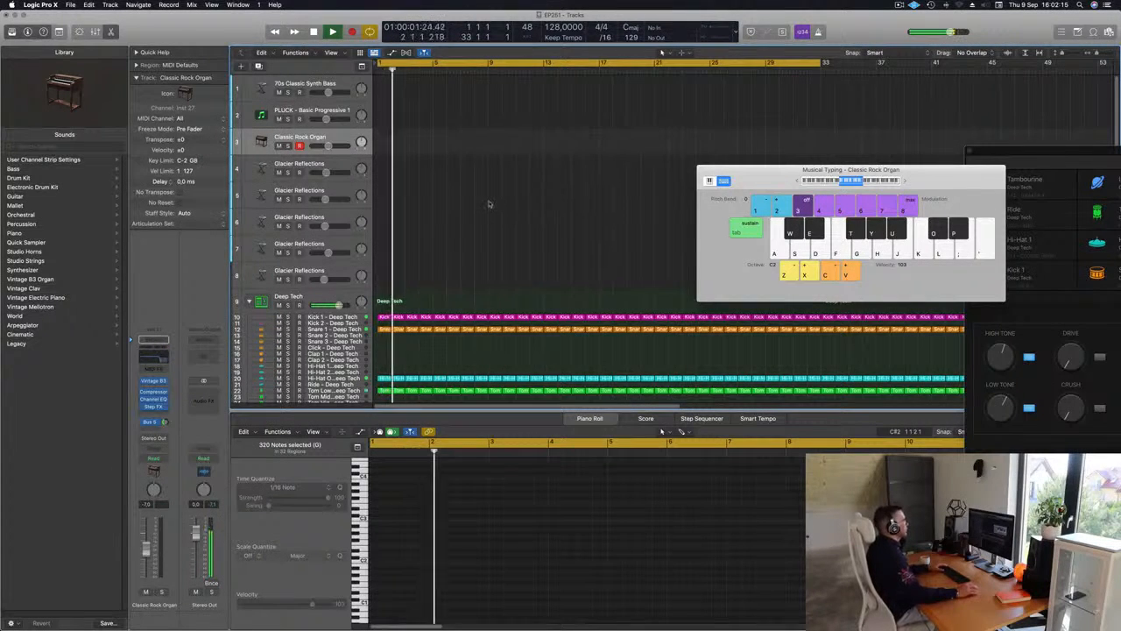
Stop playback, select the 70s Classic Synth Bass track and enlarge its track height
key("space")
left_click(337, 84)
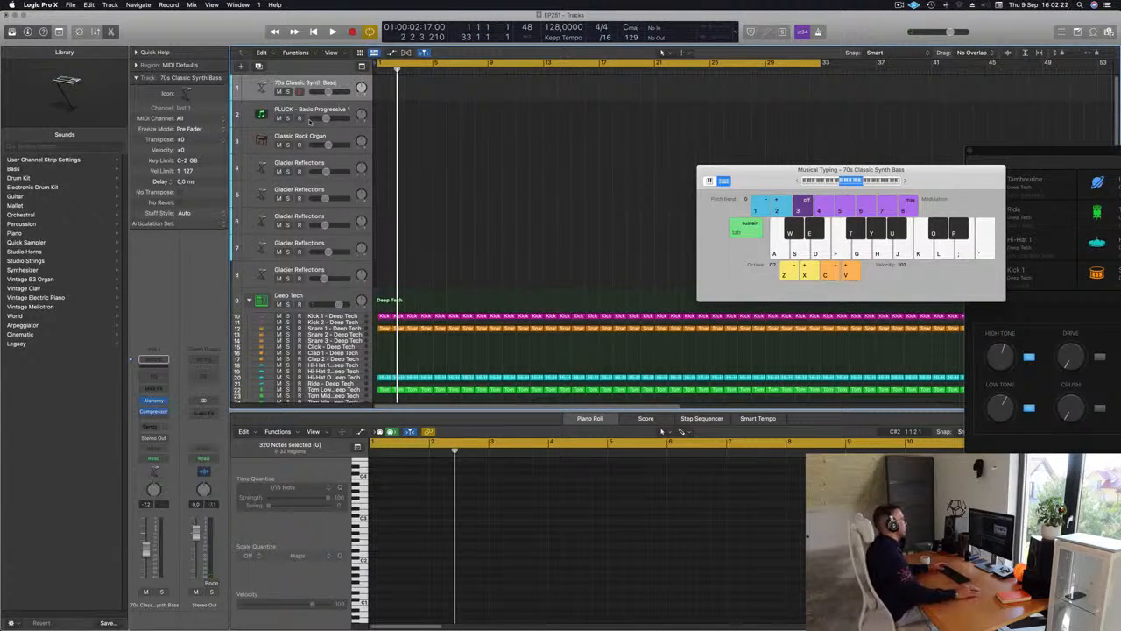
left_click_drag(338, 99, 340, 172)
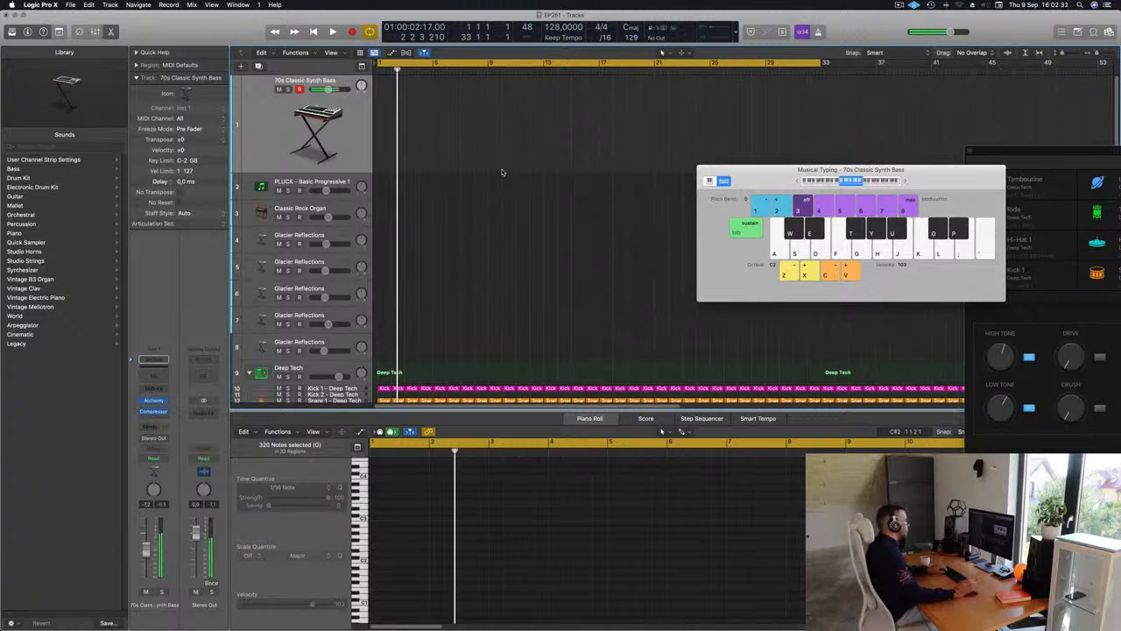
Record a repeated single-note bass line about two bars long on the 70s Classic Synth Bass track, starting at bar 13
key("space")
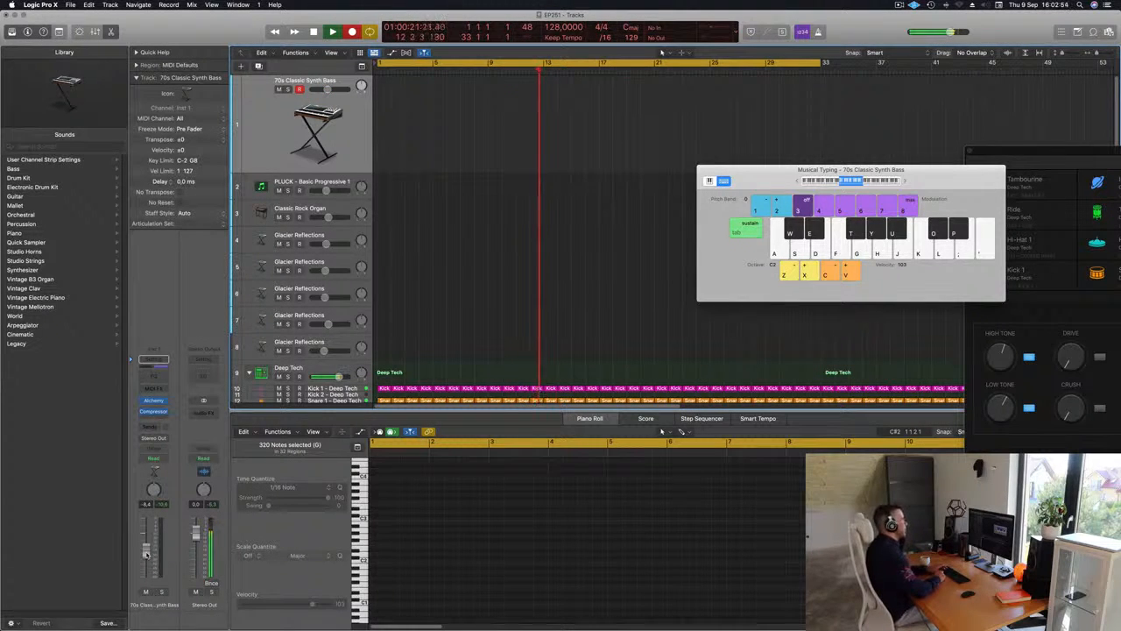
key("d")
key("d")
key("d")
key("d")
key("d")
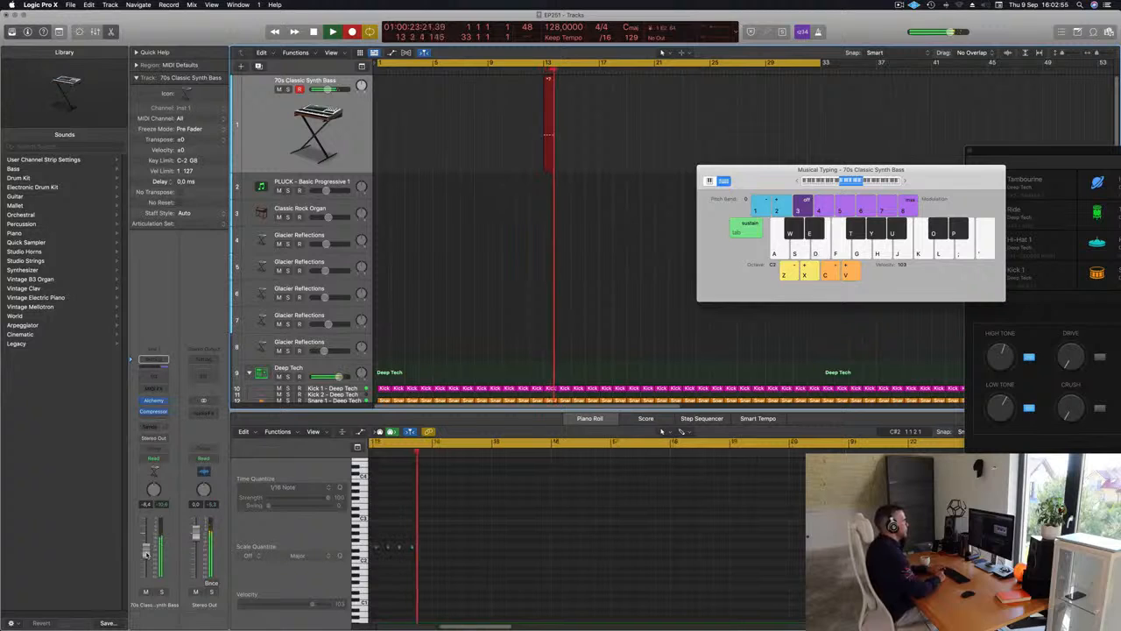
key("d")
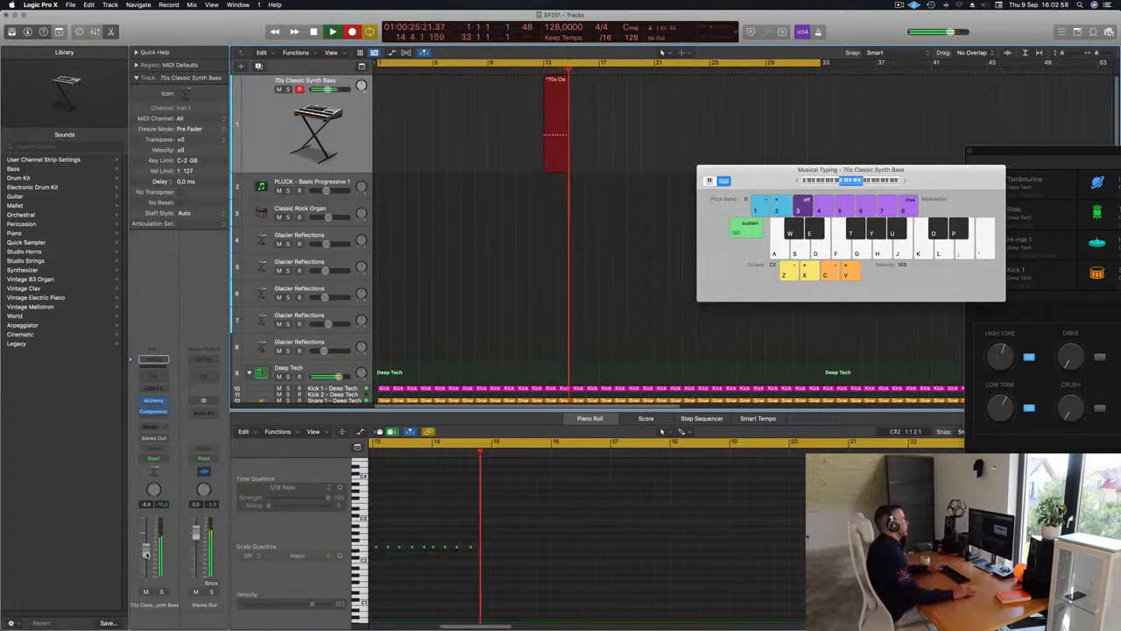
key("space")
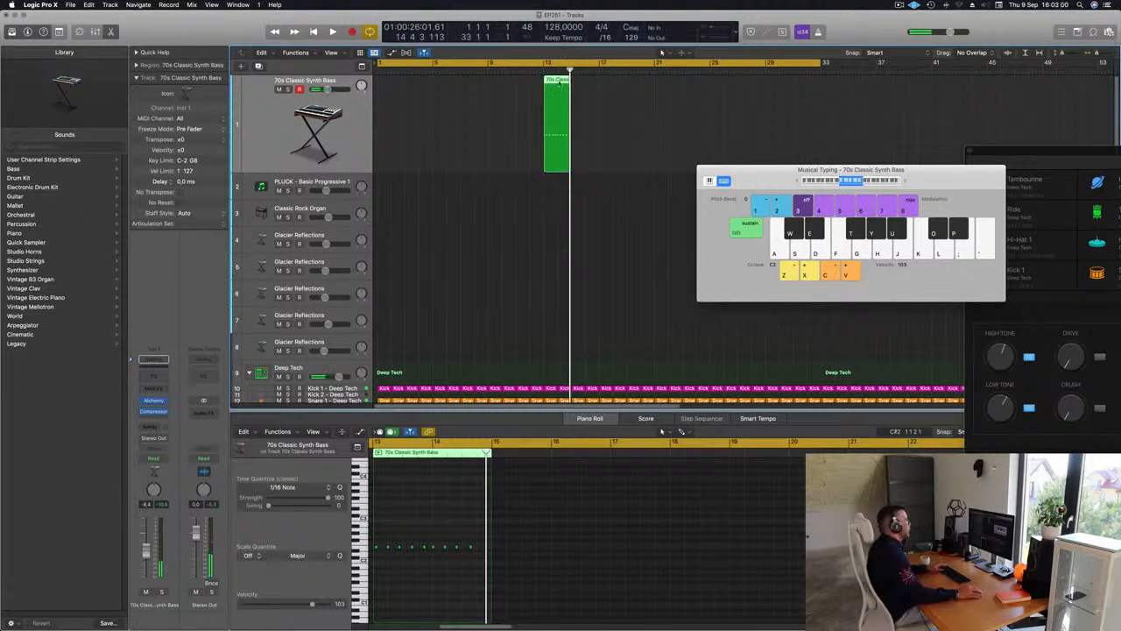
Move the recorded bass region to bar 1, select all its notes and play the pattern back
left_click_drag(559, 83, 392, 84)
key("space")
left_click(426, 575)
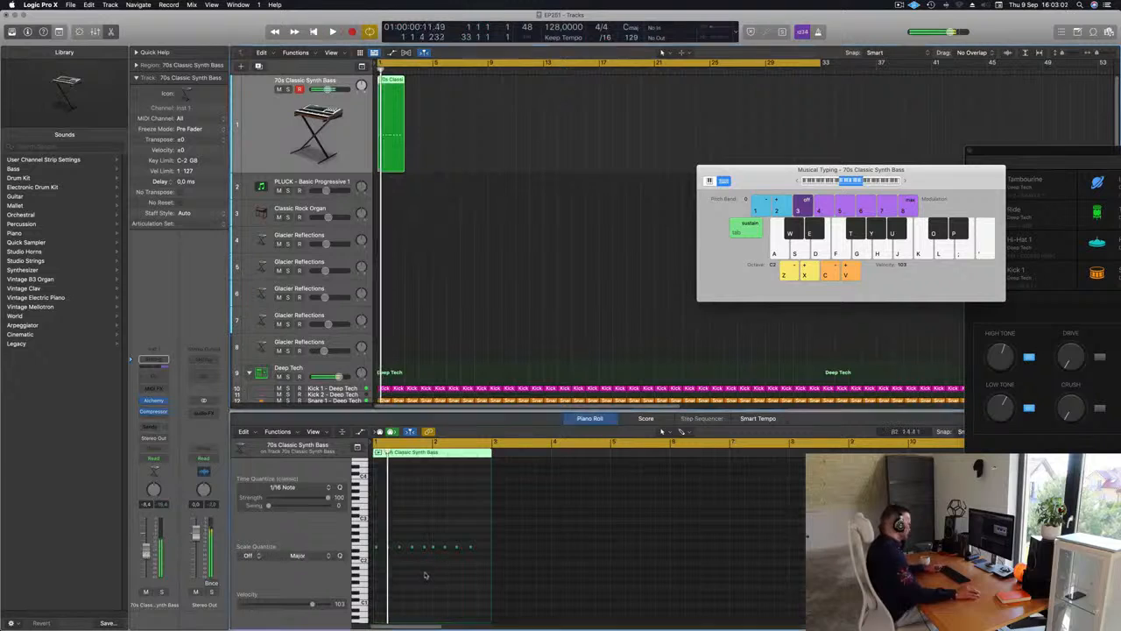
key("super+a")
key("space")
key("super+Right")
key("super+Right")
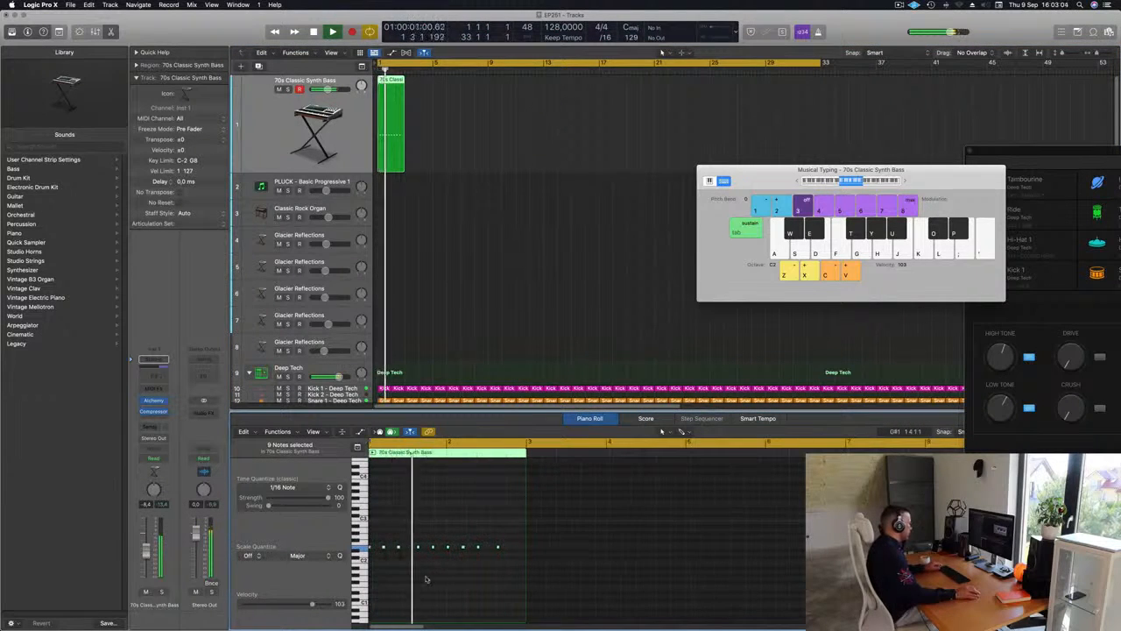
scroll(431, 579, "left", 3)
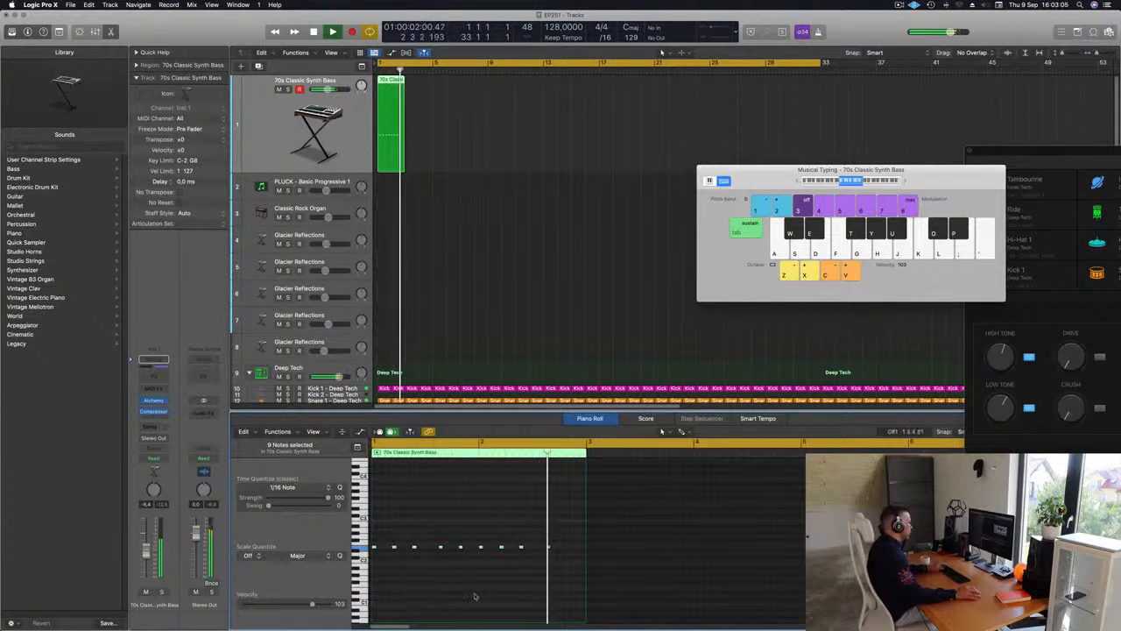
key("space")
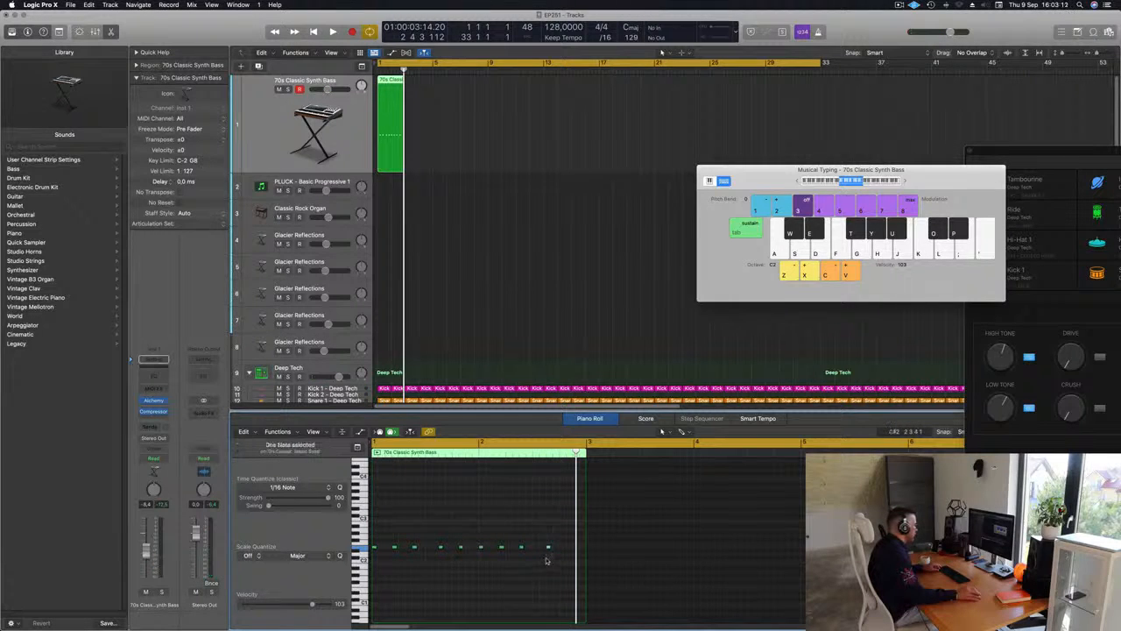
Copy the last bass note to beat 4 of bar 2 and listen to the extended pattern
left_click_drag(548, 549, 570, 550)
key("space")
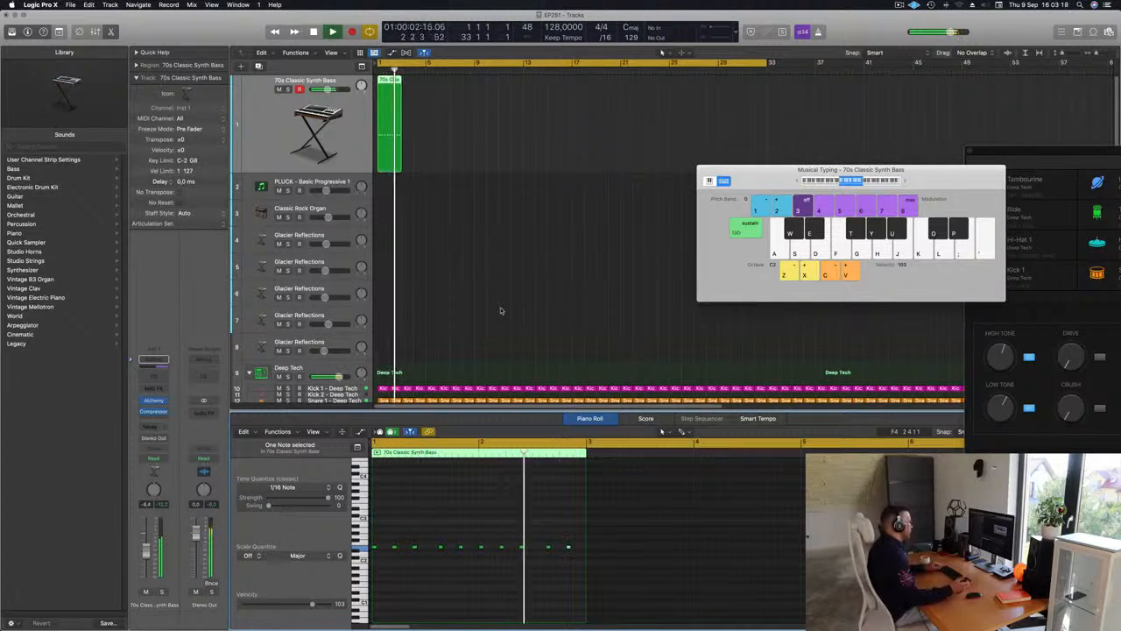
key("space")
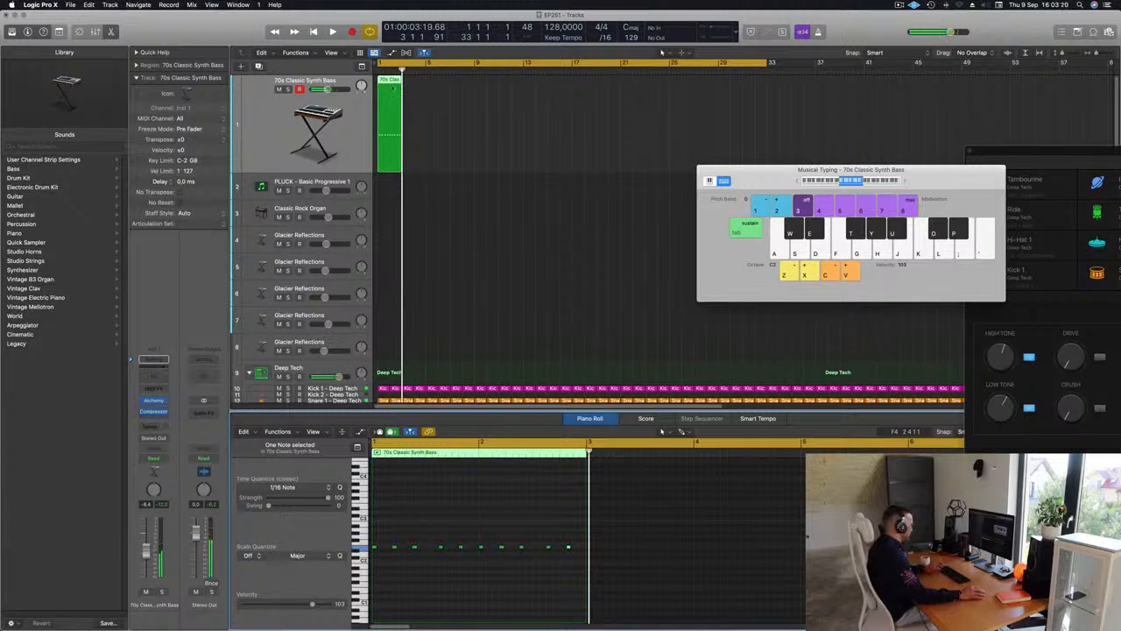
Repeat the two-bar bass region three times so it fills the first eight bars, and play the result
key("super+r")
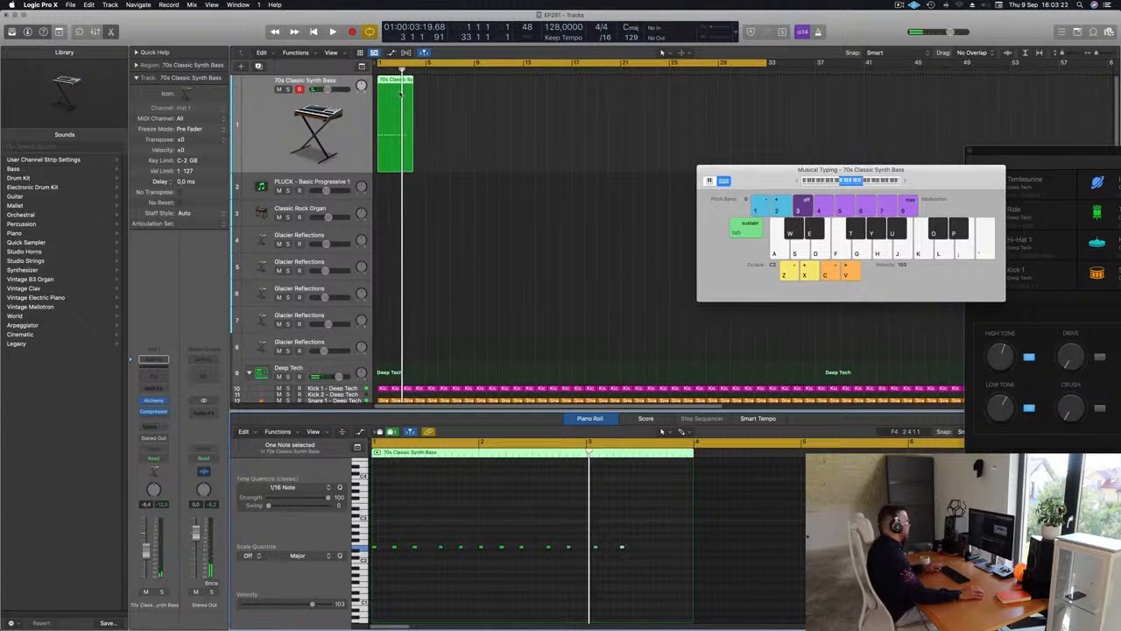
key("super+z")
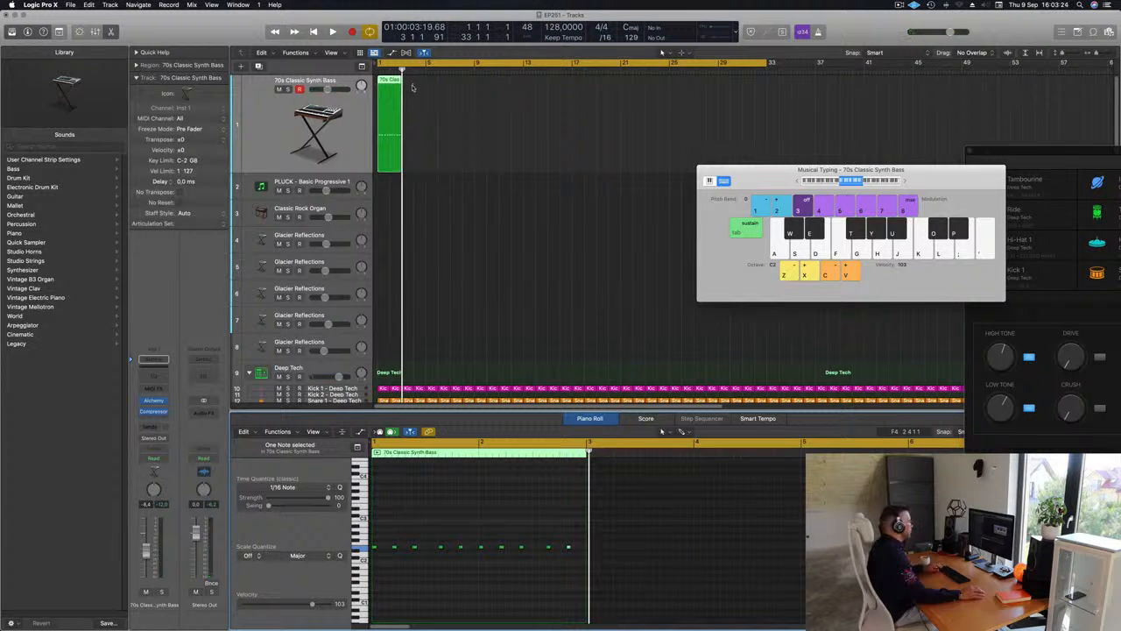
left_click(382, 113)
key("super+r")
key("super+r")
key("super+r")
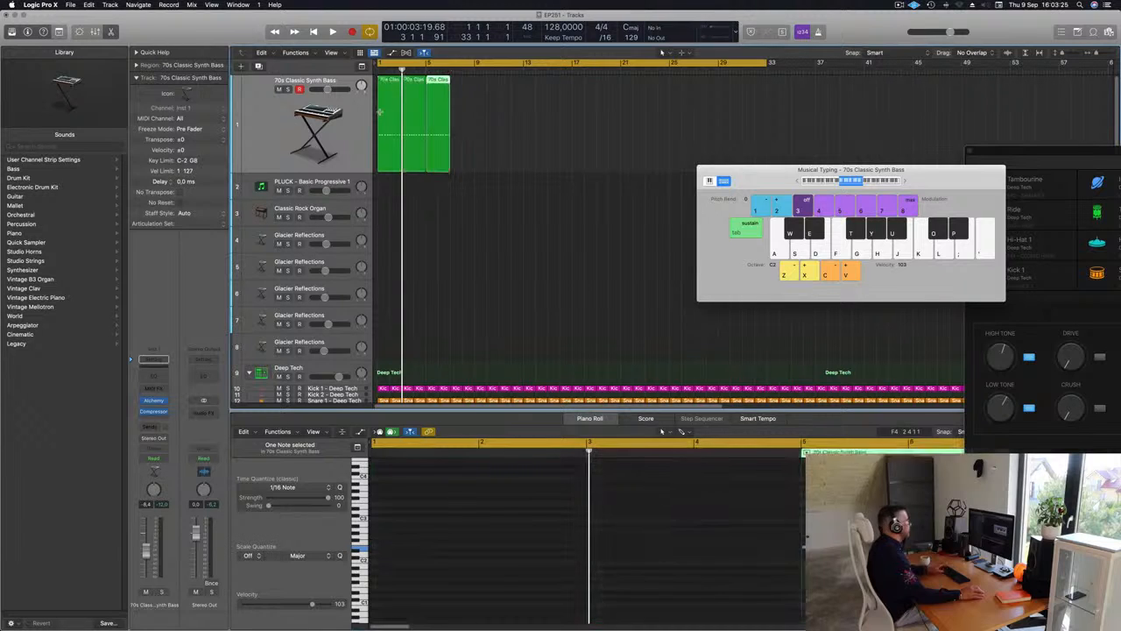
key("space")
key("super+Left")
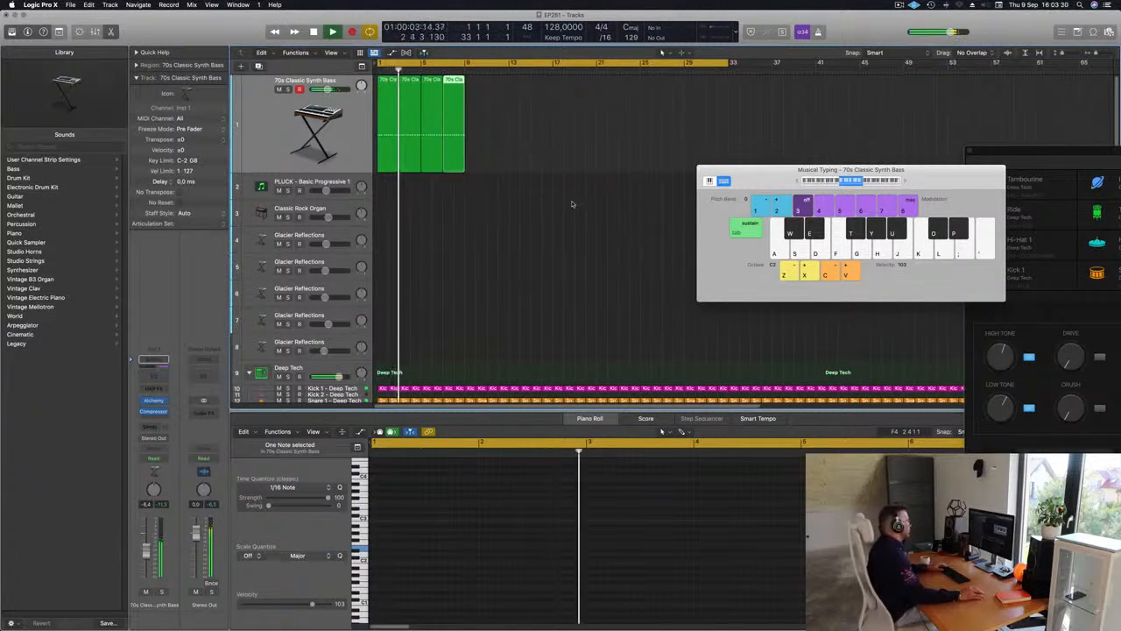
Raise the last note of the first bass region by one semitone and replay it from the start
left_click(393, 101)
key("Return")
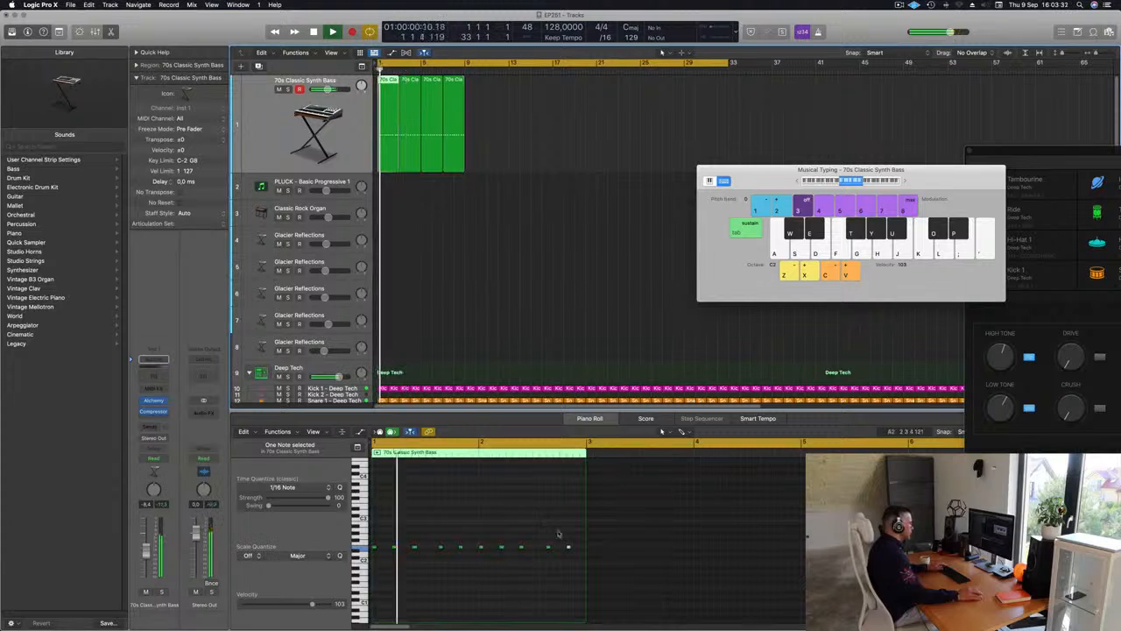
left_click_drag(564, 533, 576, 558)
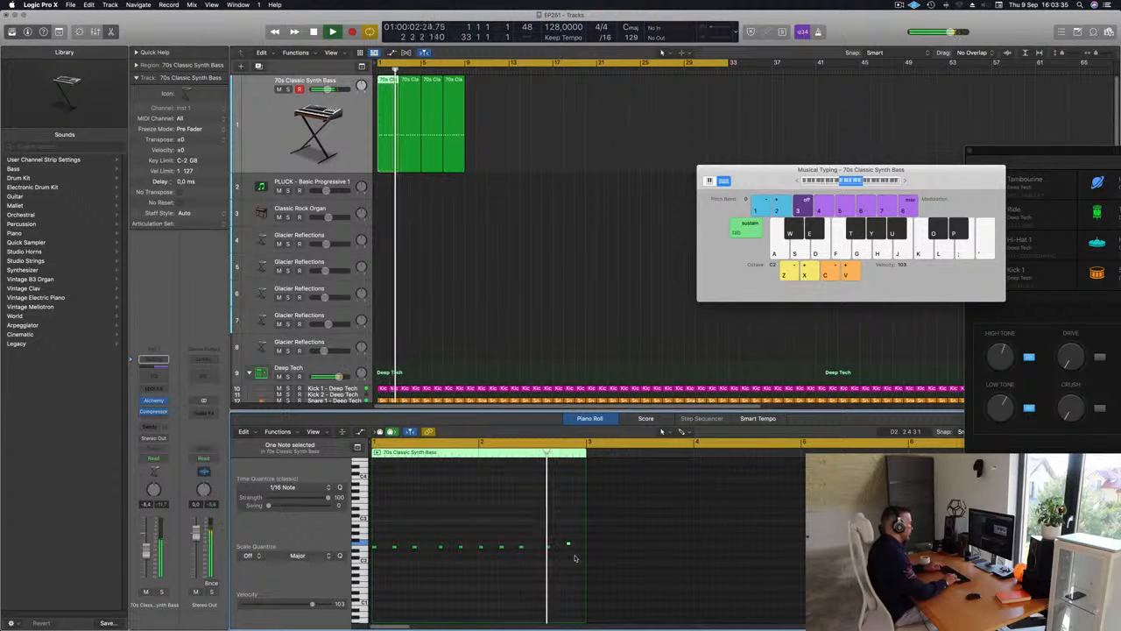
key("space")
key("space")
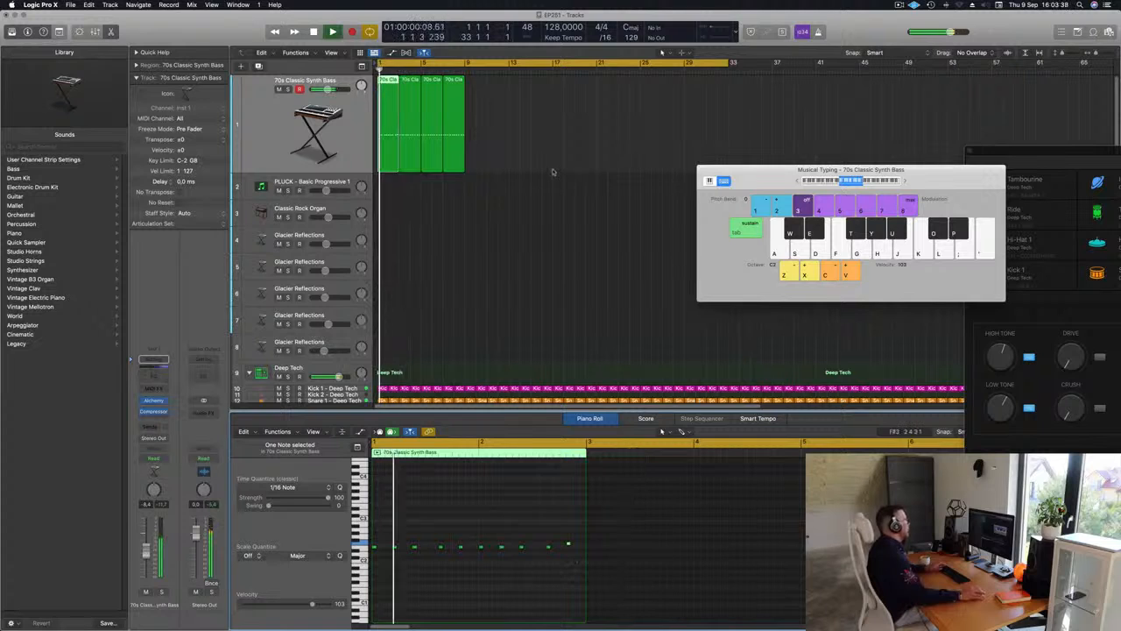
Replace the three bass region copies with repeats of the edited first region and shorten the cycle range to these eight bars
left_click_drag(471, 129, 408, 158)
key("Delete")
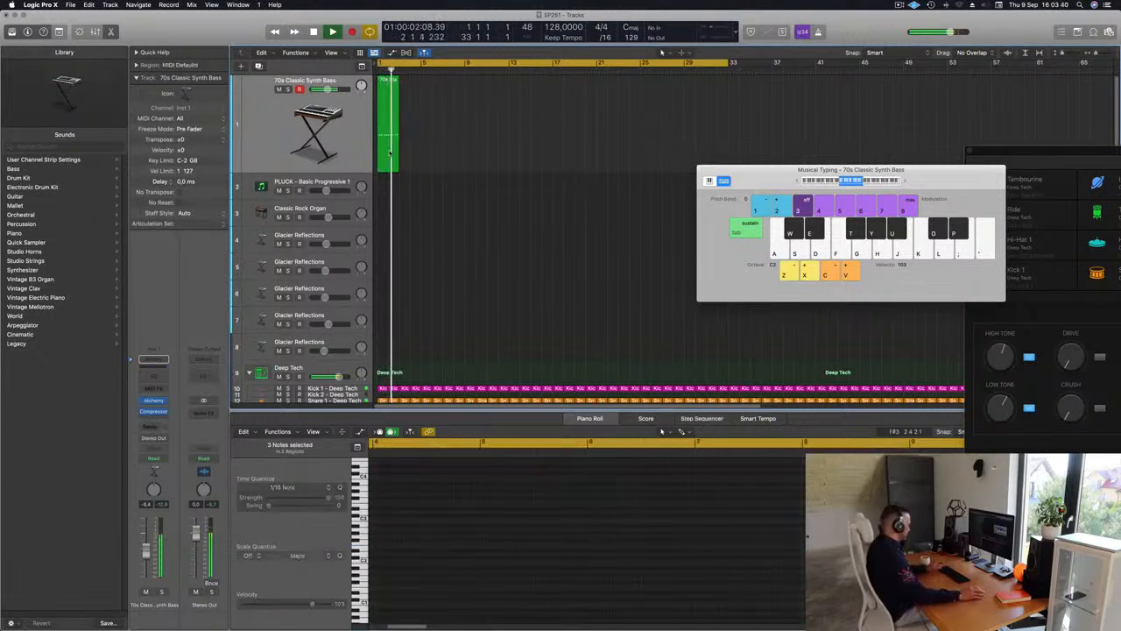
key("space")
key("super+z")
key("space")
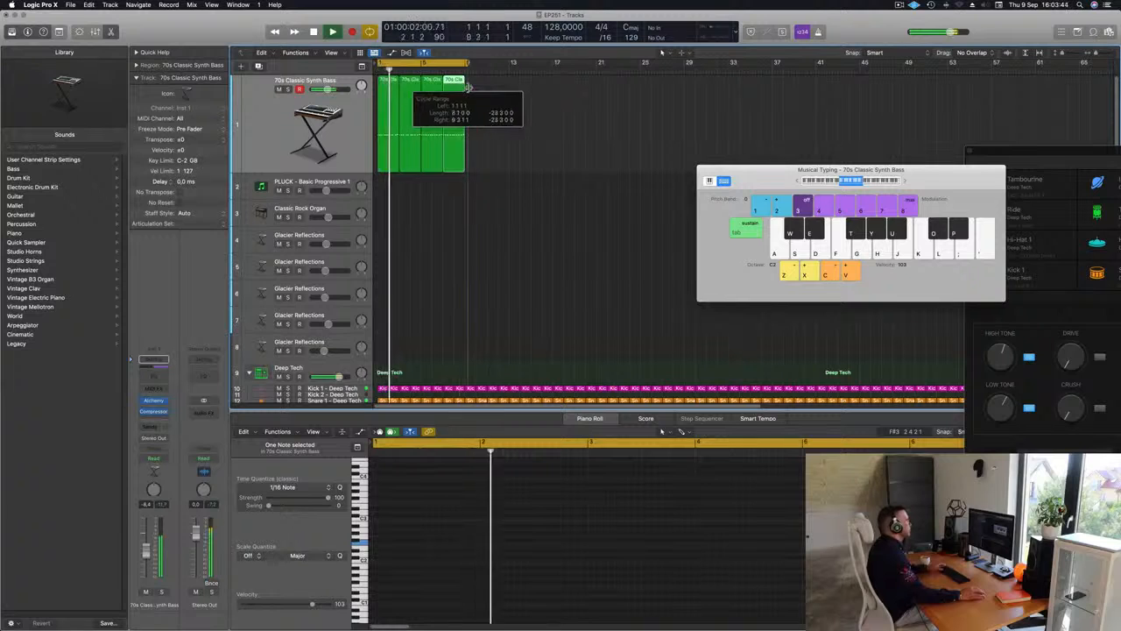
scroll(480, 179, "up", 5)
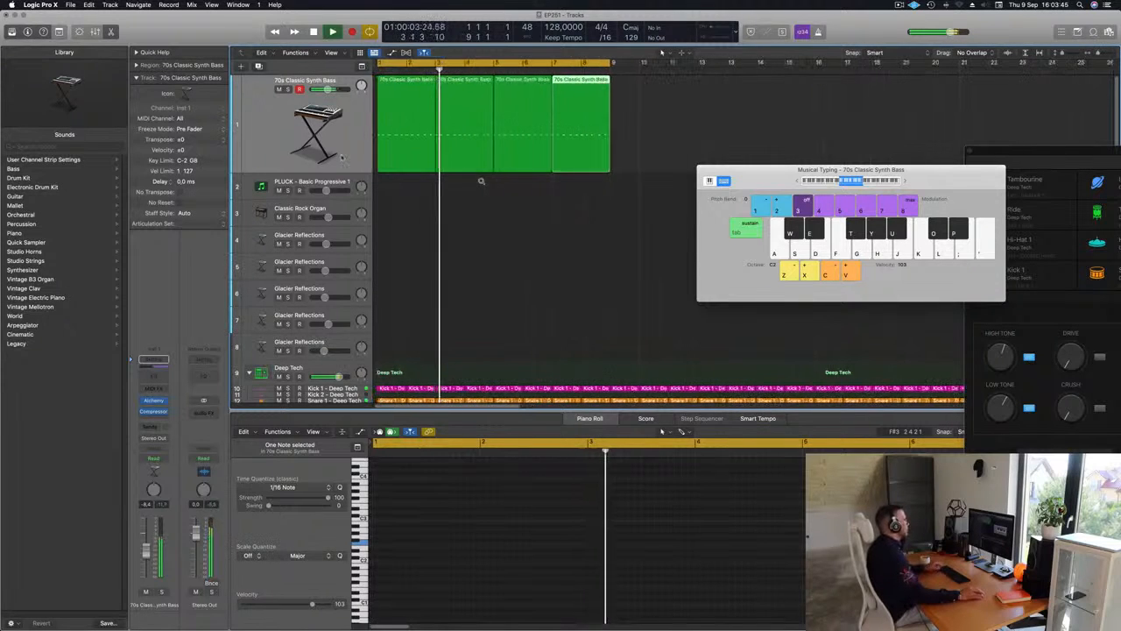
left_click(238, 159)
key("space")
key("space")
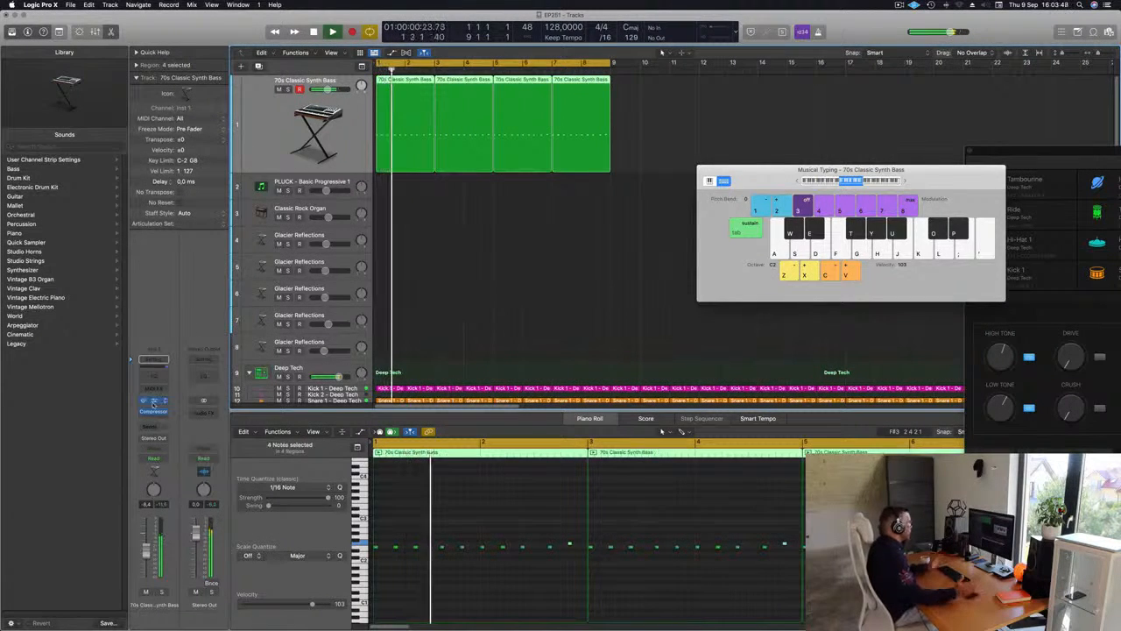
In the bass track's Alchemy instrument, set the transform pad to a blend between Smooth, Bright, Distorted and Thick, and close the plug-in
left_click(154, 401)
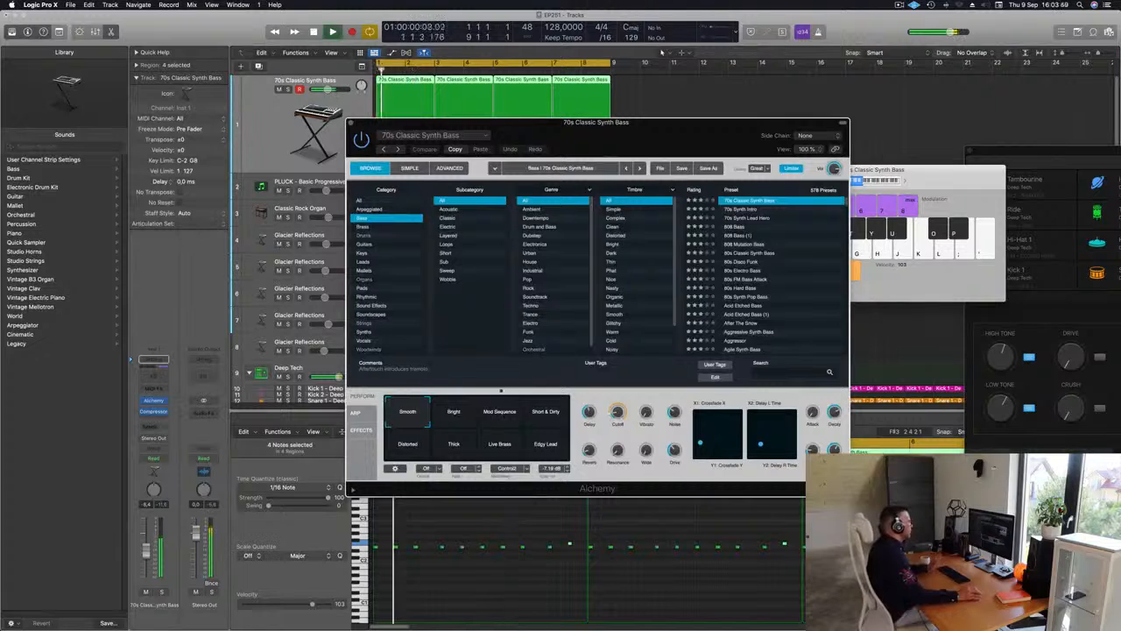
mouse_move(438, 422)
left_mouse_down()
mouse_move(481, 417)
mouse_move(436, 416)
left_mouse_up()
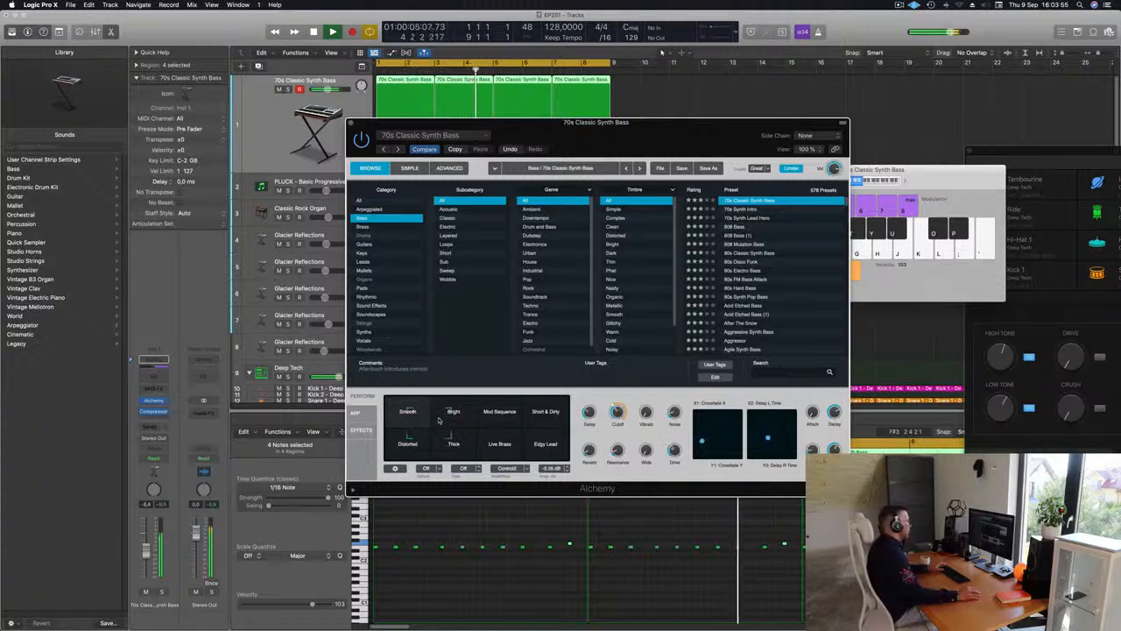
left_click_drag(411, 415, 418, 415)
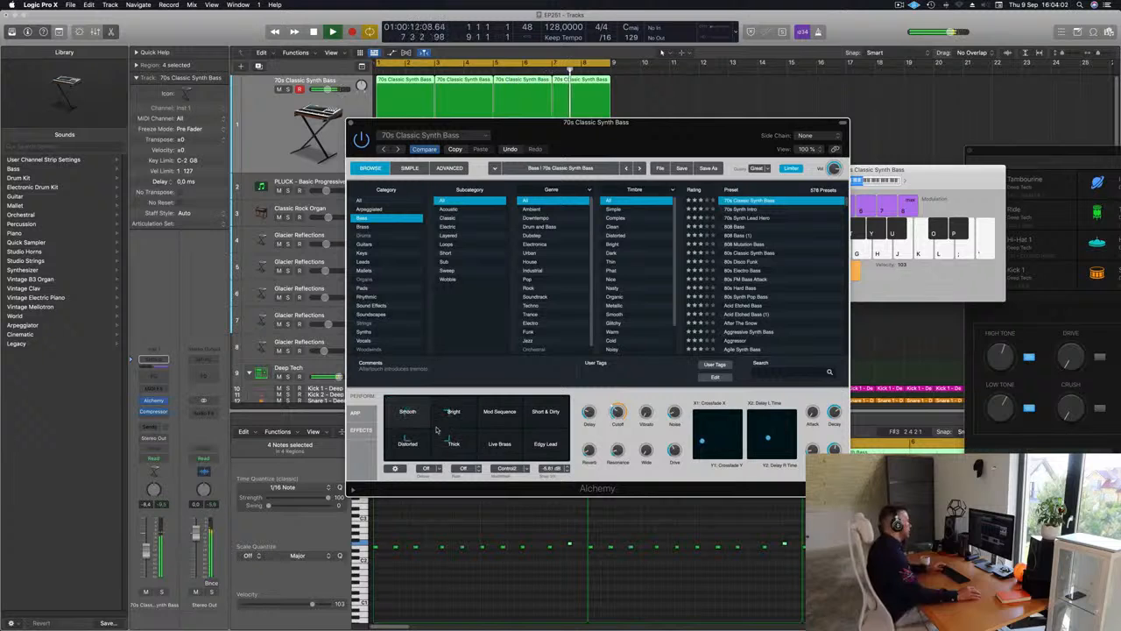
left_click_drag(437, 427, 438, 420)
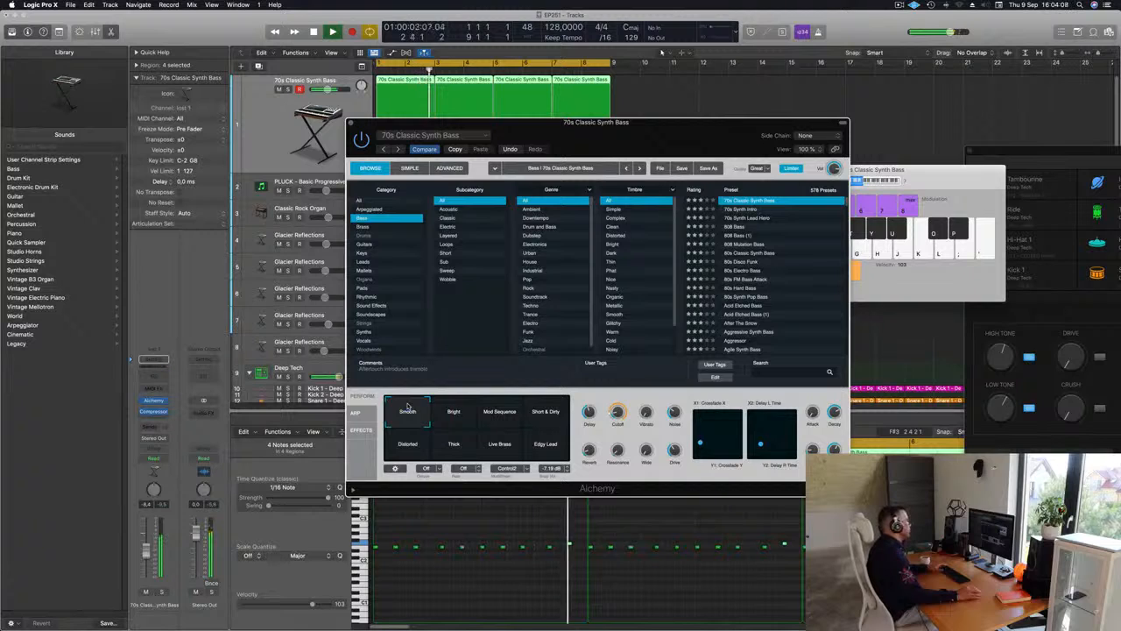
left_click_drag(407, 405, 474, 408)
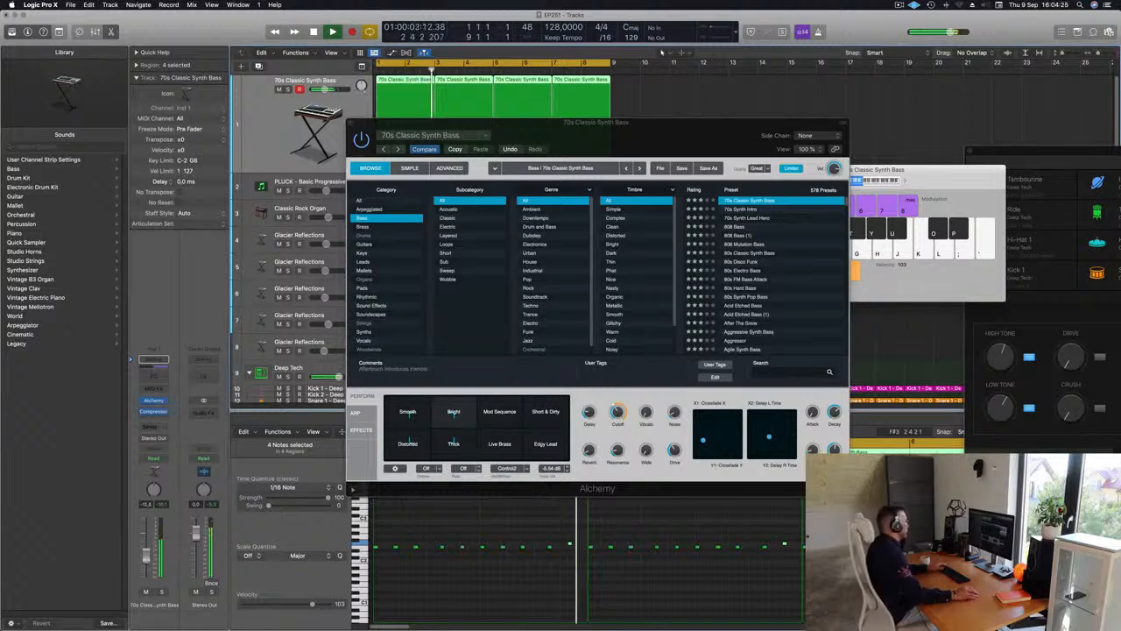
left_click(353, 122)
Copy the first bass region onto the PLUCK - Basic Progressive 1 track at bar 1
left_click(302, 181)
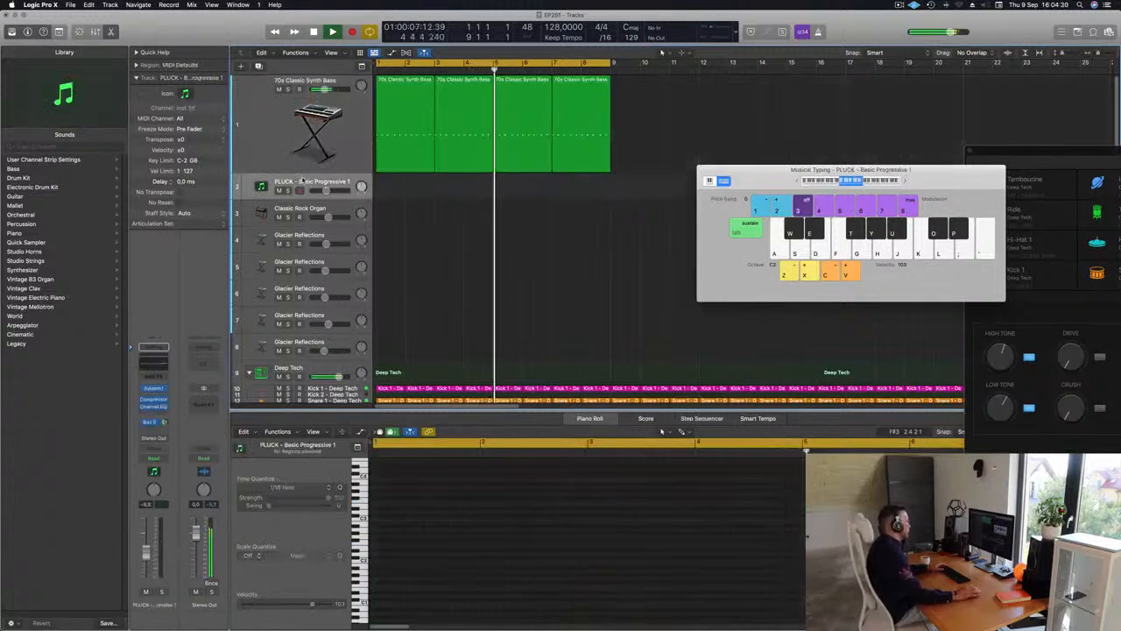
left_click(407, 119)
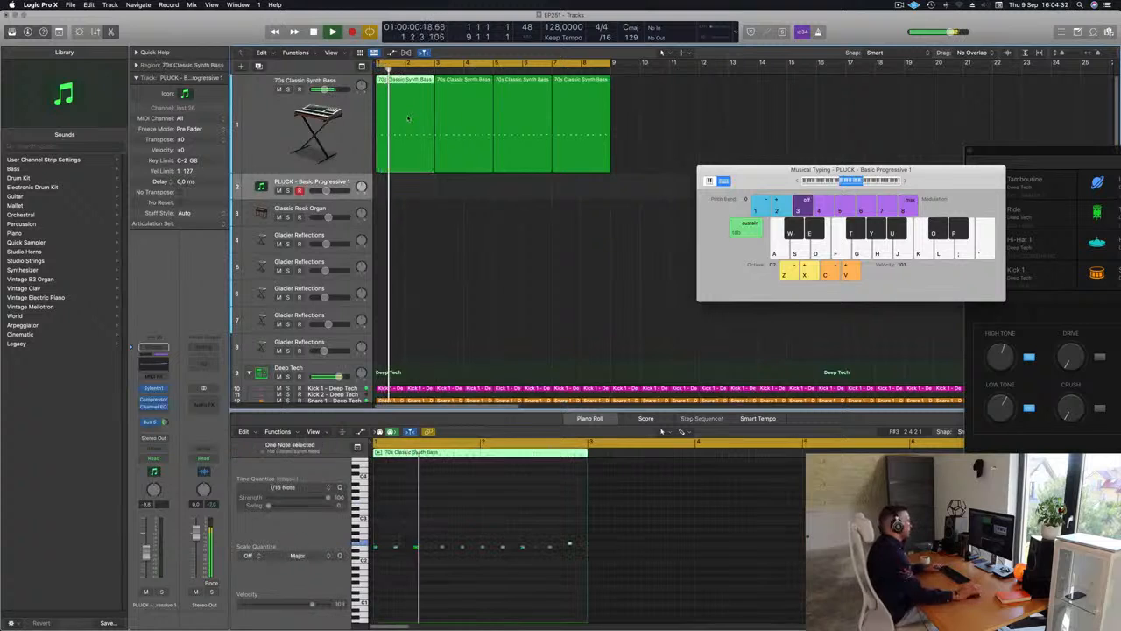
left_click_drag(408, 119, 406, 187)
key("space")
Transpose all notes in the pluck region up one octave and duplicate them an octave lower
left_click(404, 579)
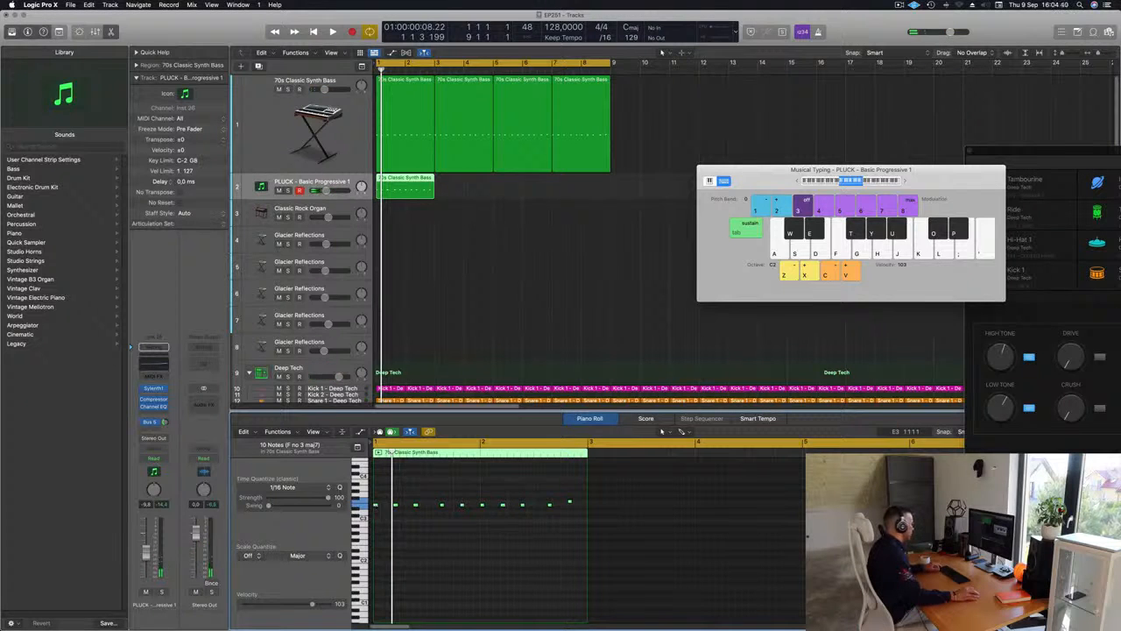
left_click_drag(377, 505, 383, 534)
key("space")
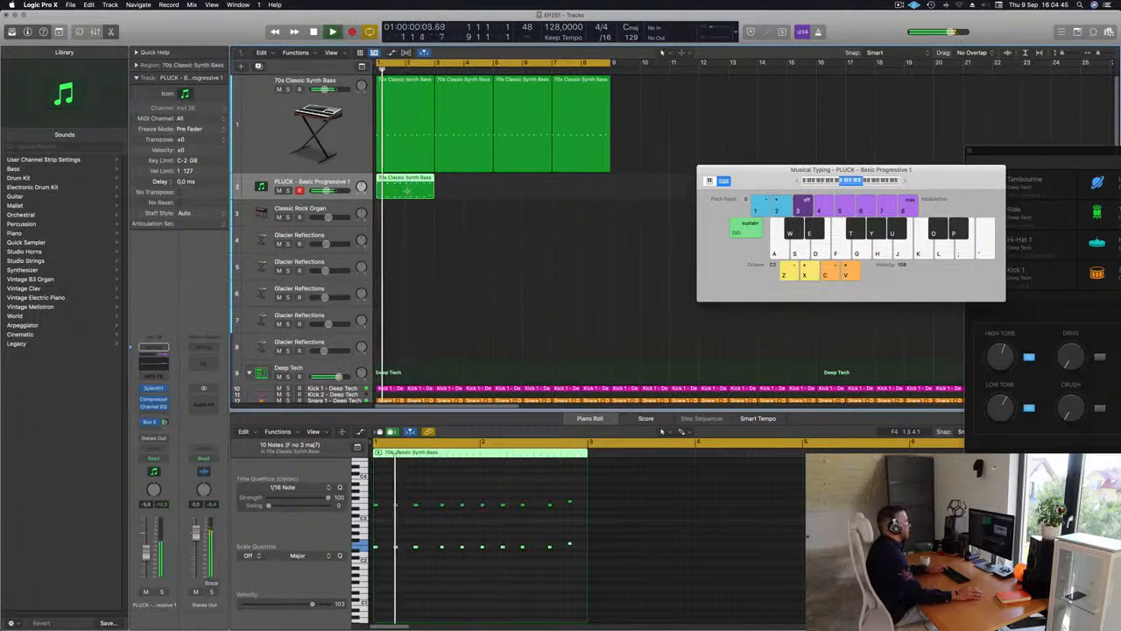
Repeat the two-bar pluck region three times to fill the eight-bar cycle
key("super+r")
key("super+r")
key("super+r")
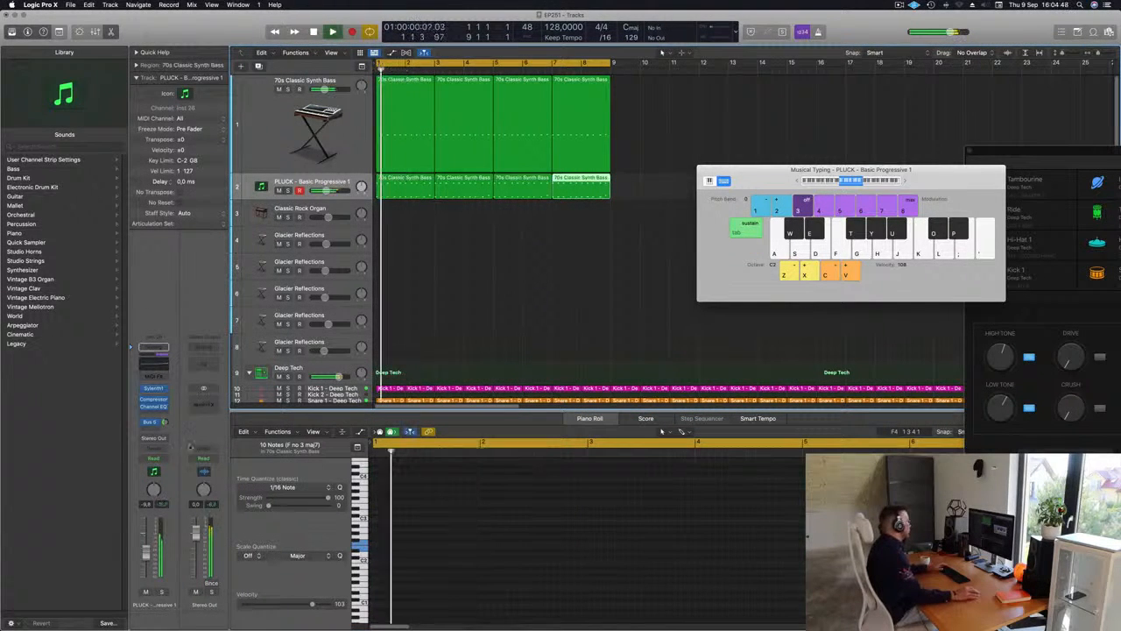
Adjust the delay dry/wet mix in the pluck track's Sylenth1 instrument and close the plug-in
left_click(154, 389)
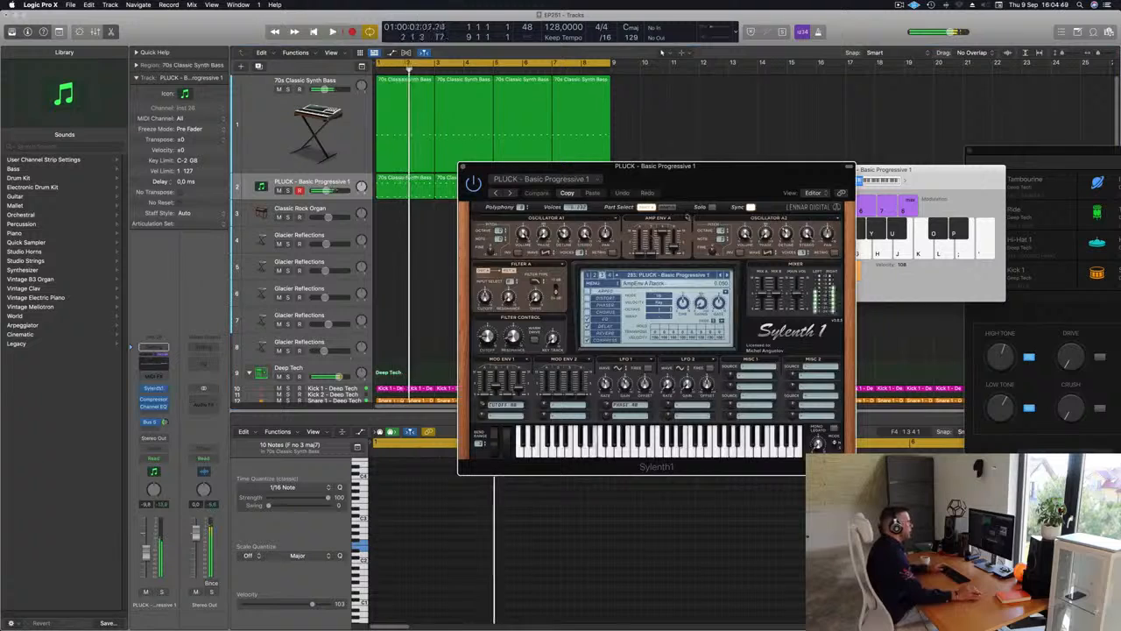
left_click_drag(711, 191, 681, 191)
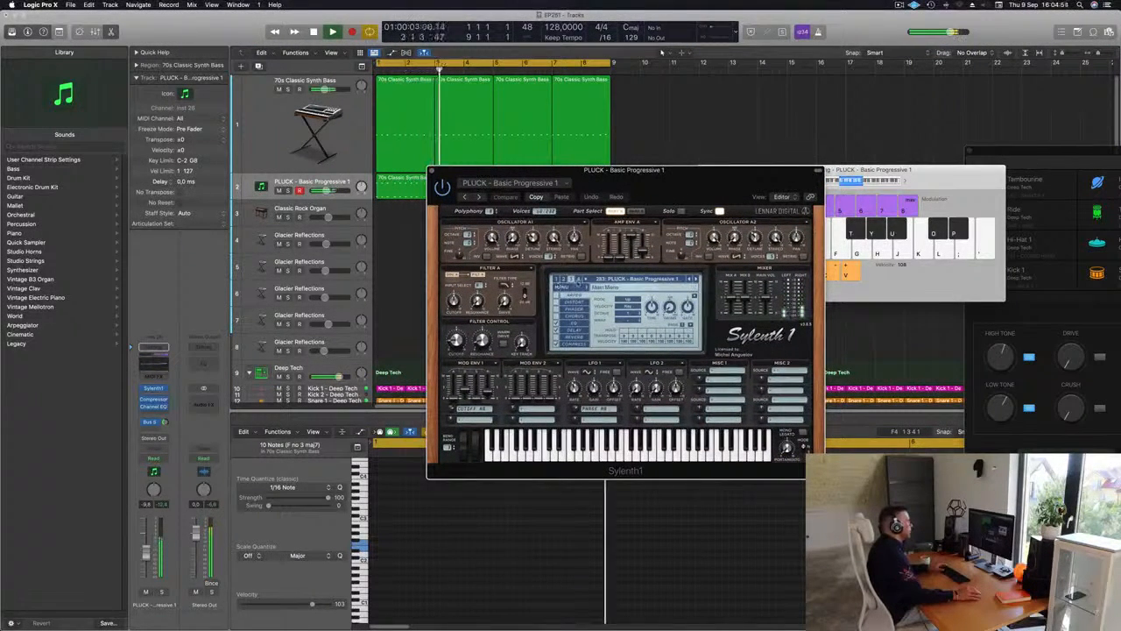
left_click(575, 329)
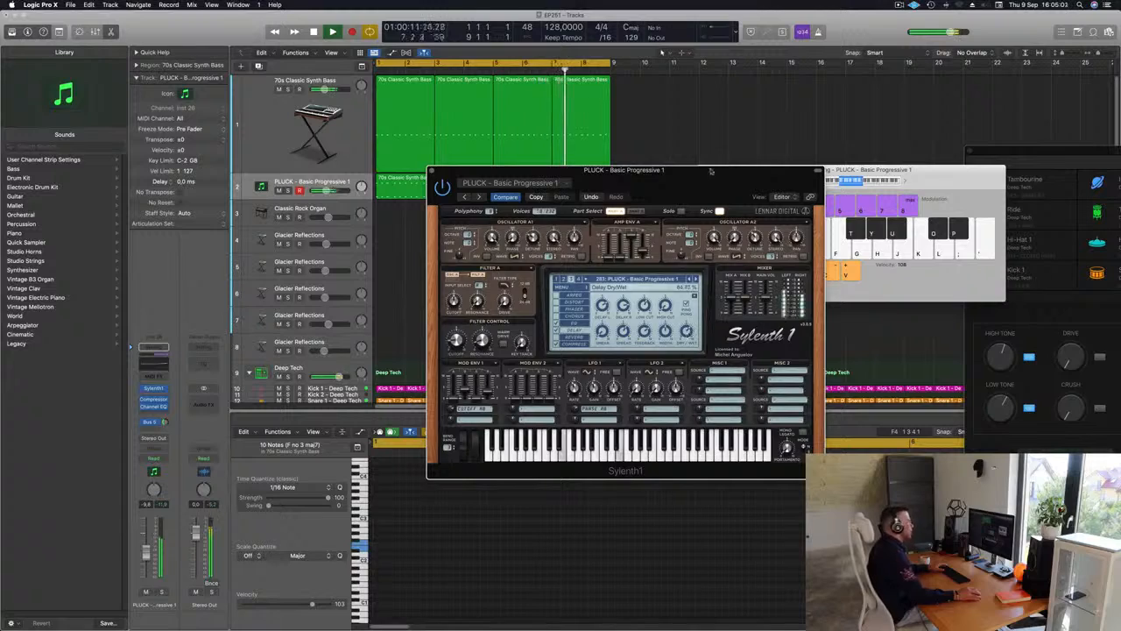
mouse_move(711, 171)
left_mouse_down()
mouse_move(623, 205)
mouse_move(723, 180)
left_mouse_up()
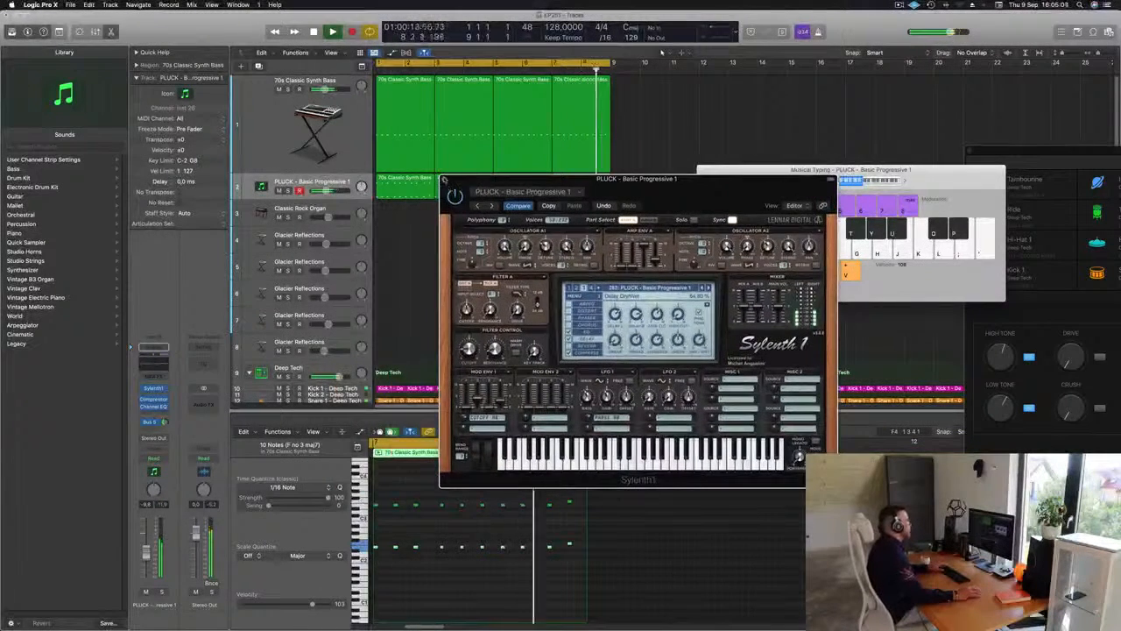
left_click(445, 180)
Adjust the Cutoff in the 70s Classic Synth Bass track's Alchemy instrument and move the plug-in window clear of the arrangement
left_click(266, 132)
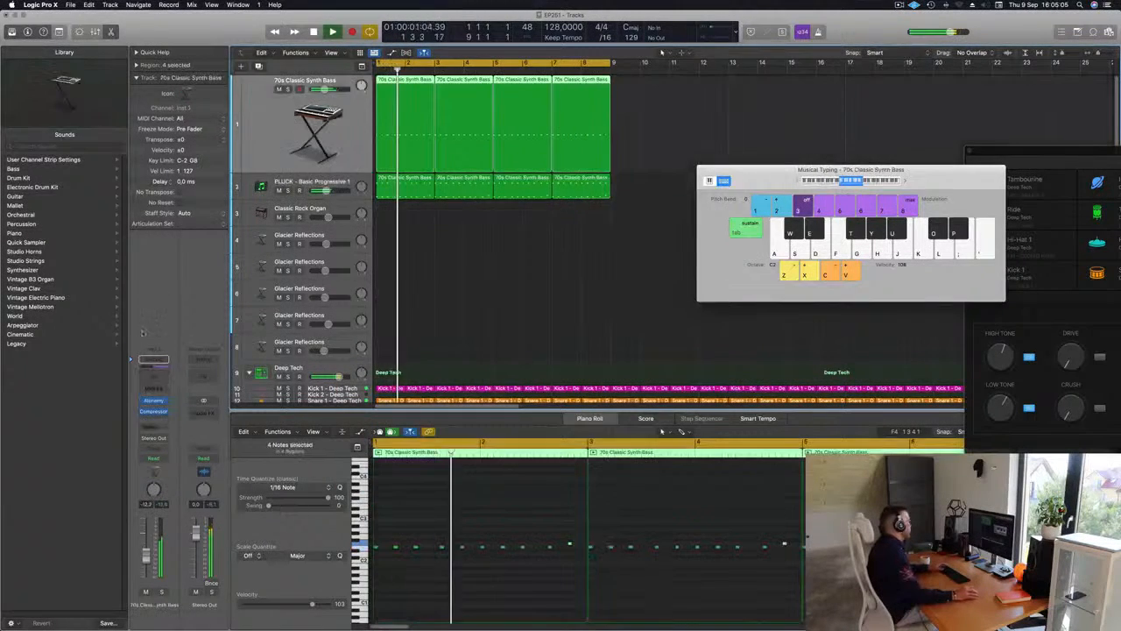
left_click(153, 401)
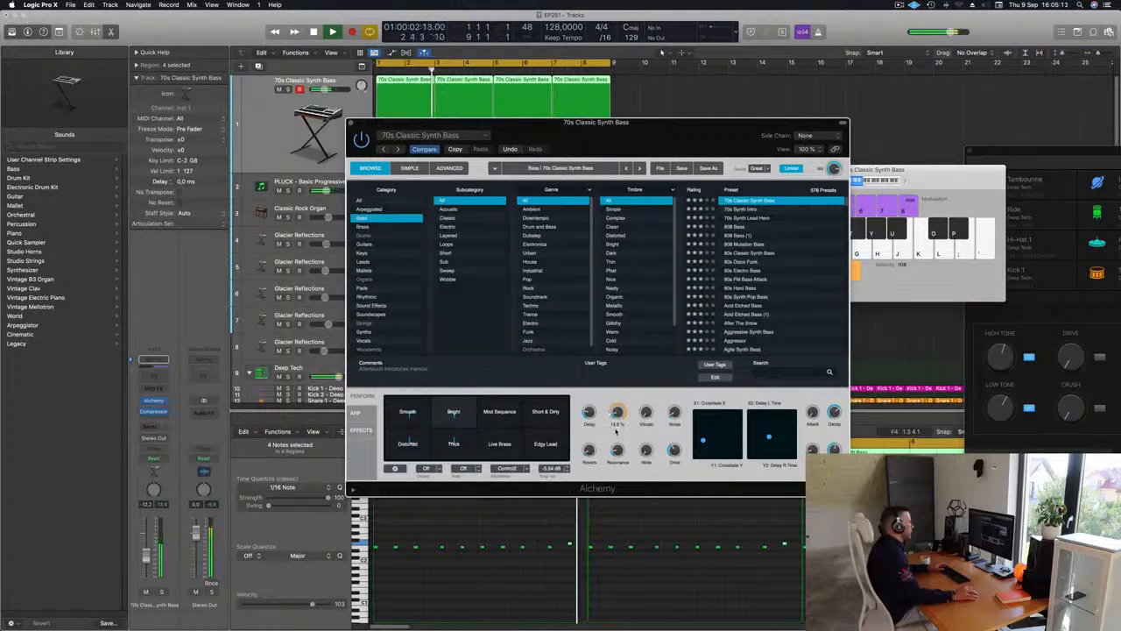
key("space")
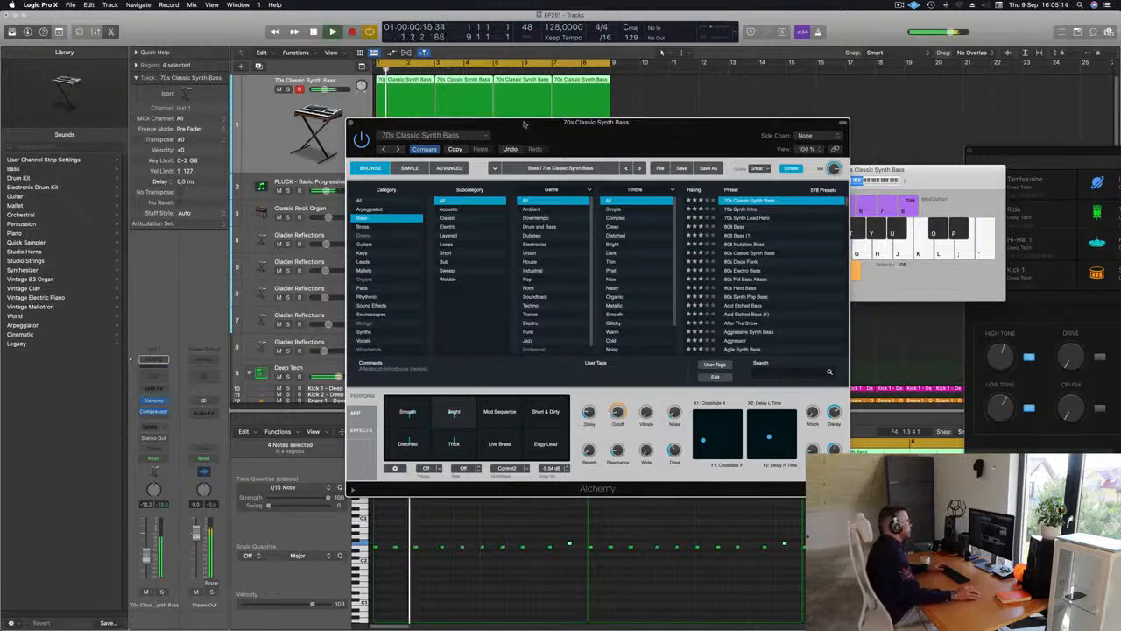
left_click_drag(526, 123, 996, 117)
Lower the volume of the PLUCK - Basic Progressive 1 track
key("Down")
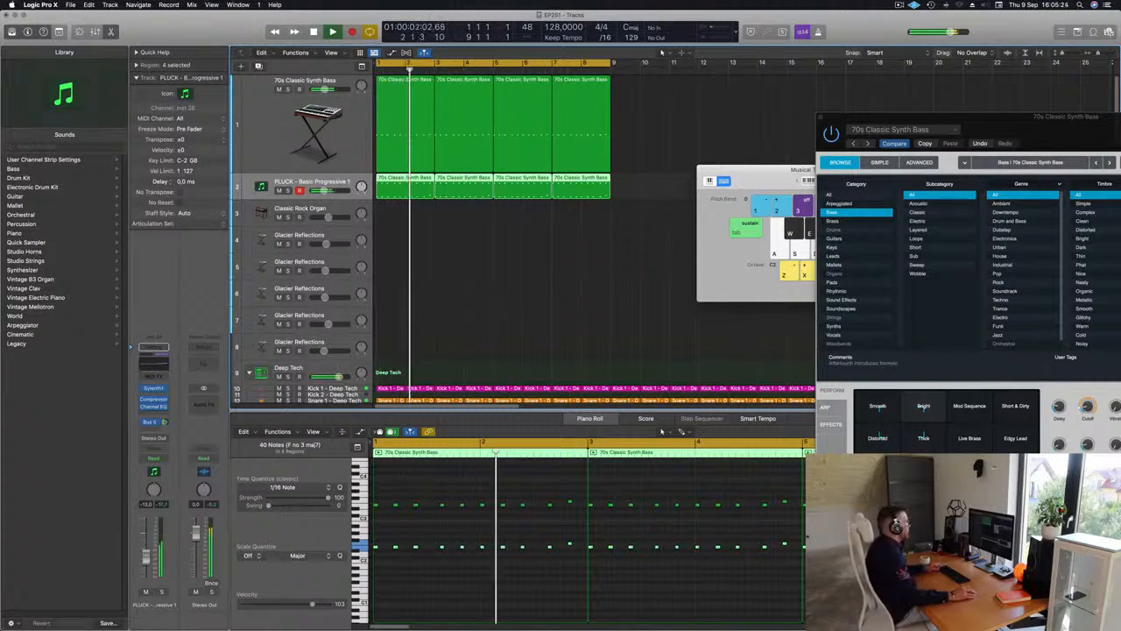
scroll(416, 279, "down", 1)
scroll(416, 278, "down", 2)
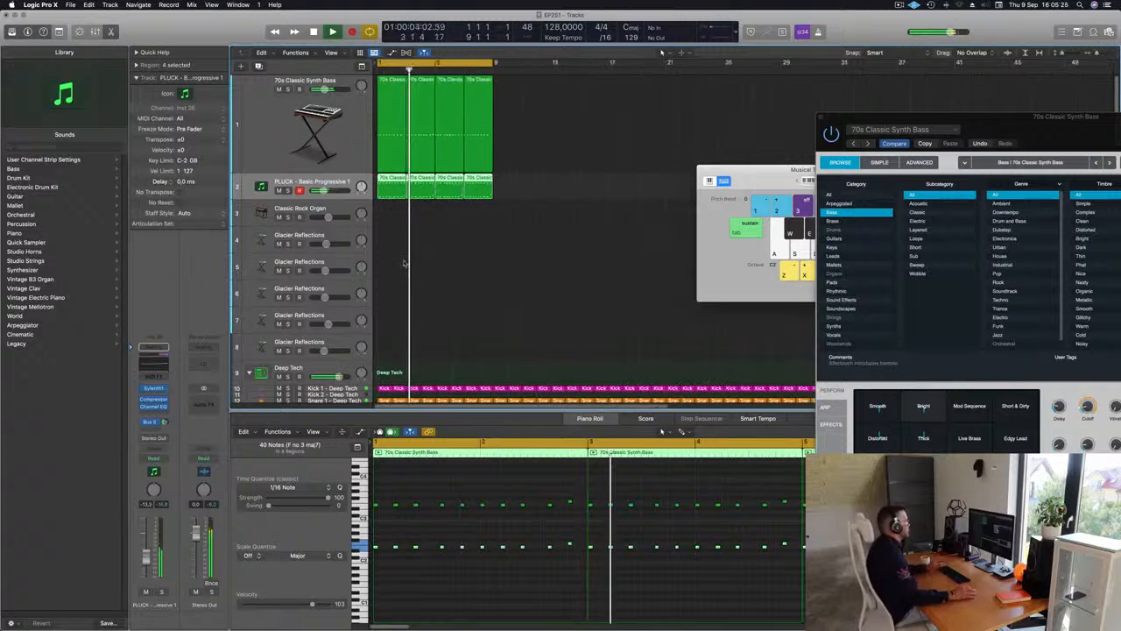
Open the Classic Rock Organ track's Vintage B3 instrument and raise the track volume to about -4.6 dB
left_click(312, 212)
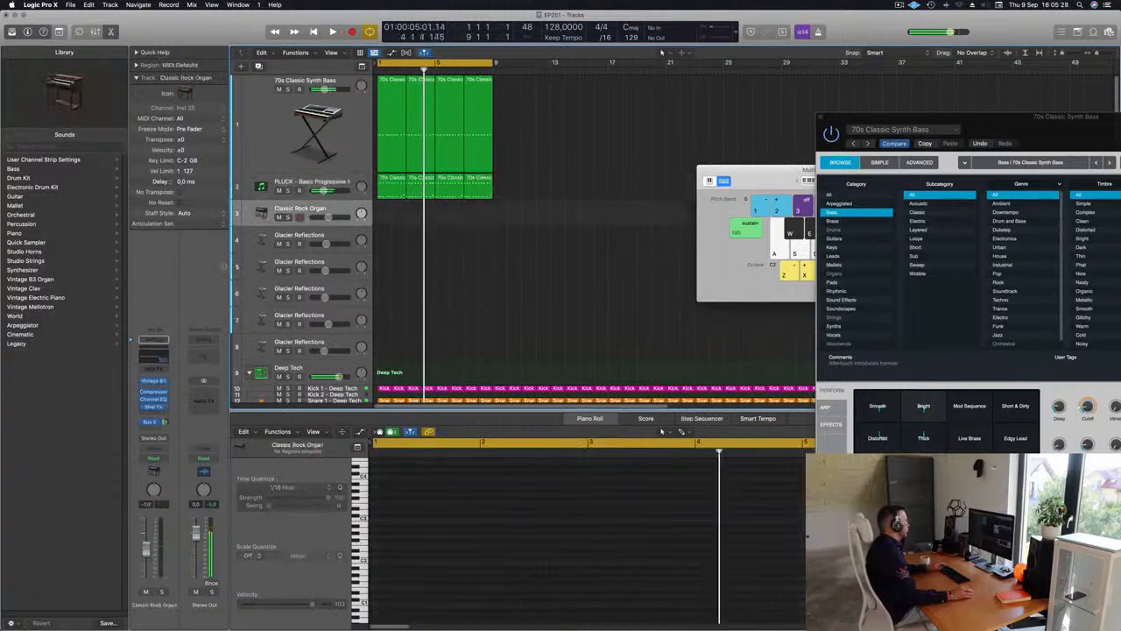
left_click(155, 382)
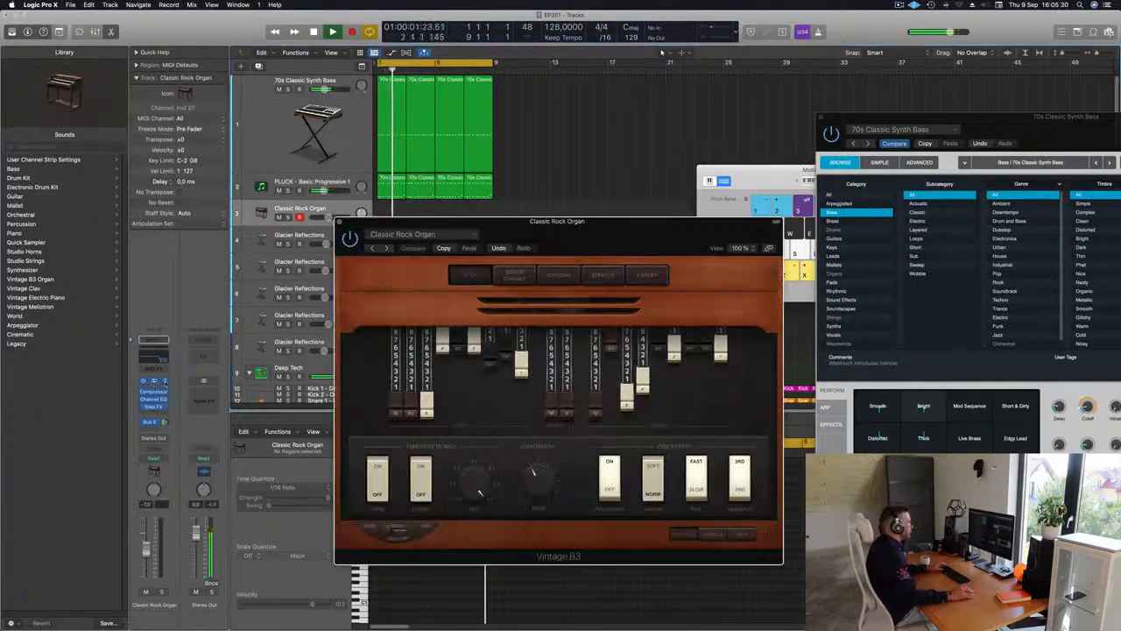
left_click_drag(609, 226, 668, 187)
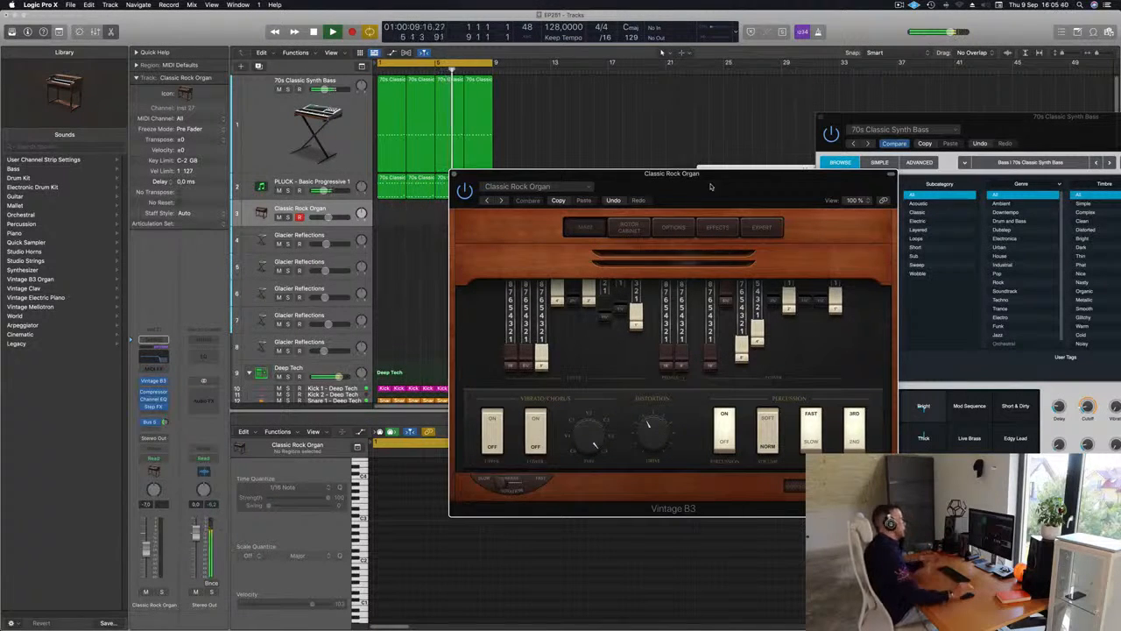
left_click_drag(711, 186, 805, 139)
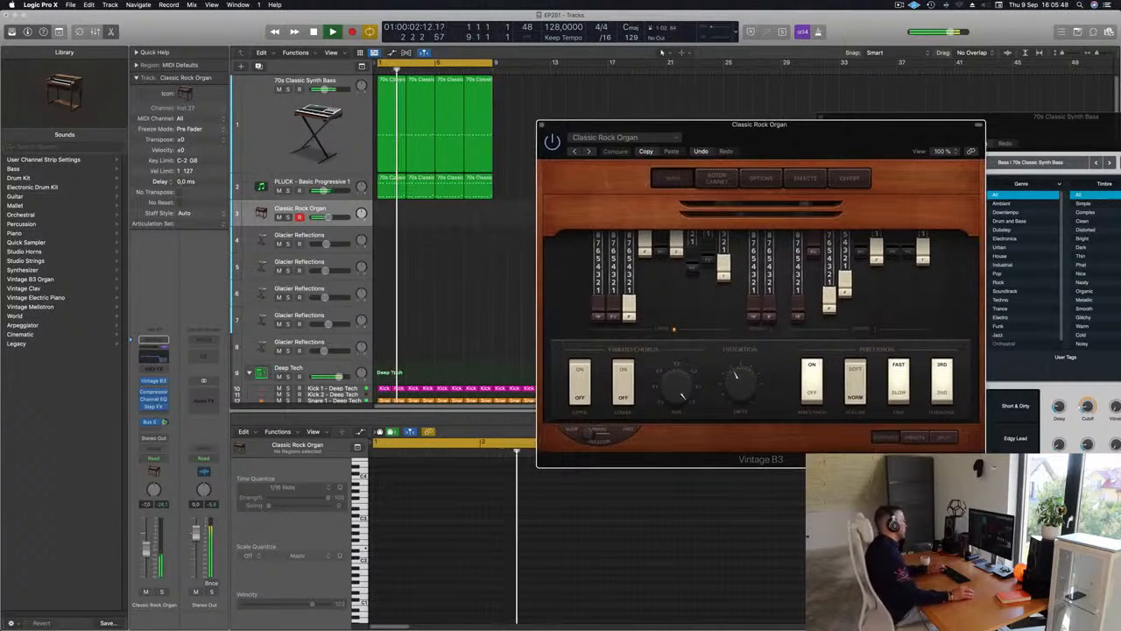
left_click_drag(146, 551, 146, 546)
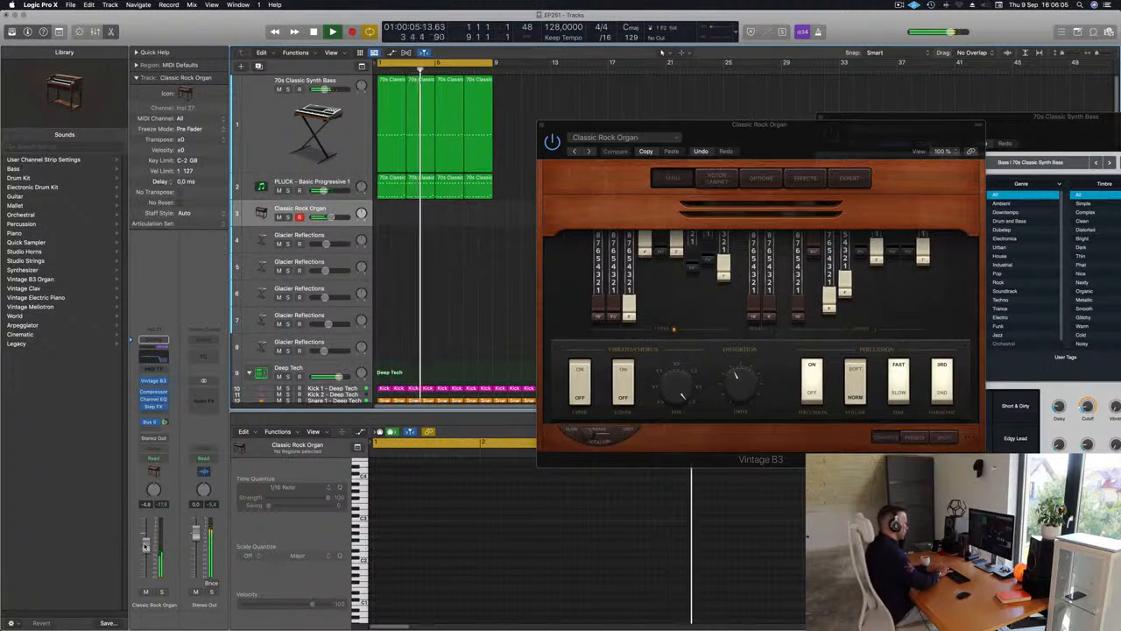
Record a two-bar organ part from bar 5 and move the recorded region to bar 1
key("r")
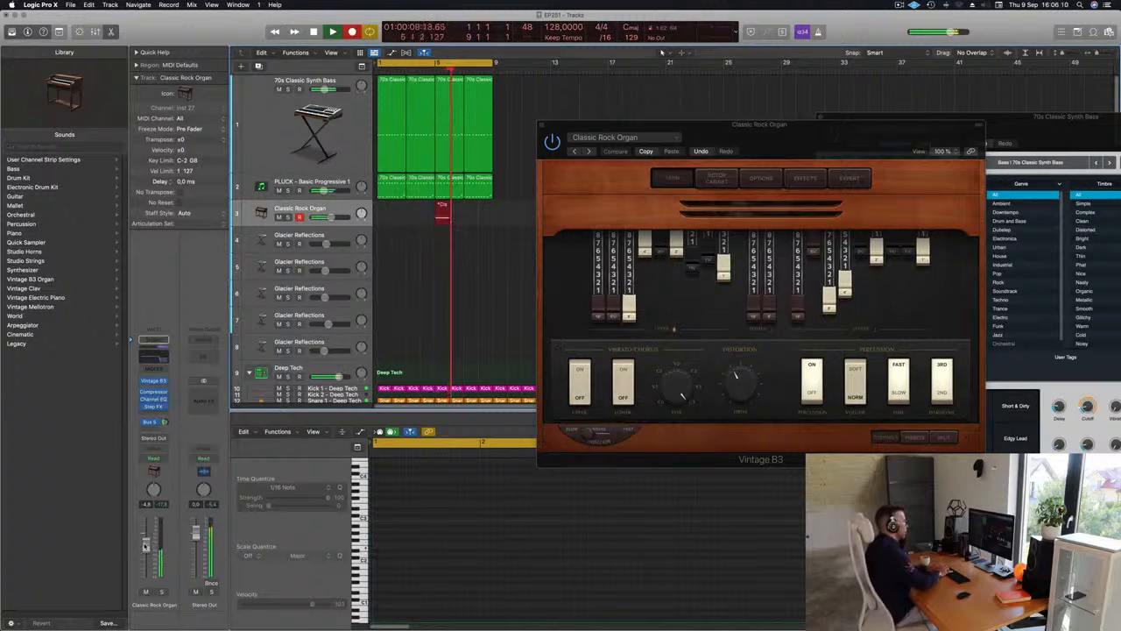
key("space")
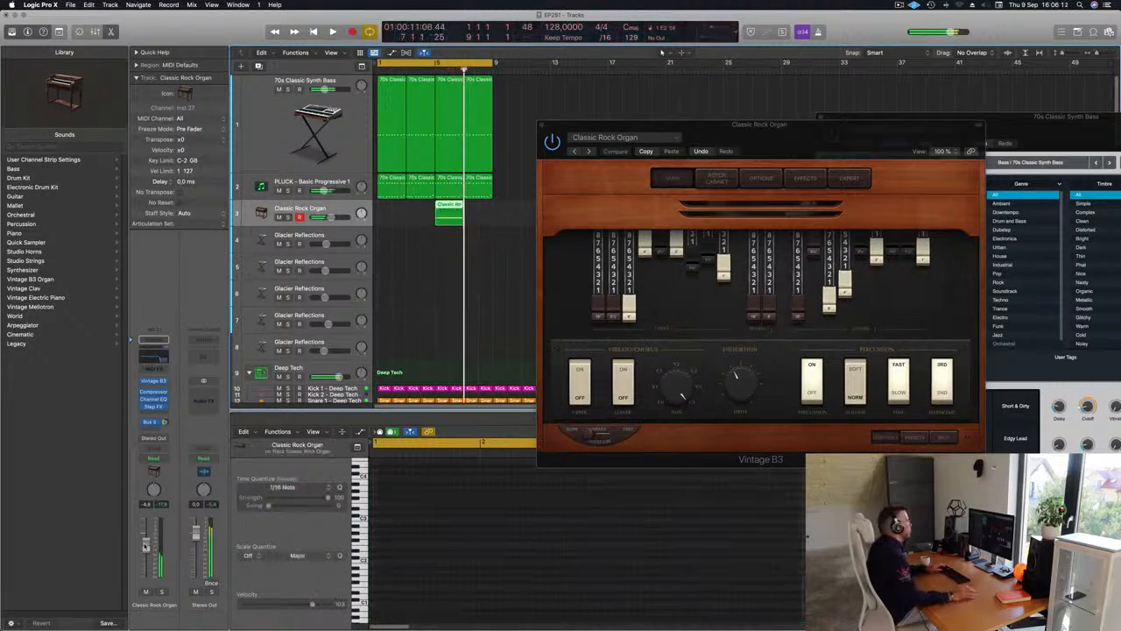
left_click_drag(452, 205, 393, 208)
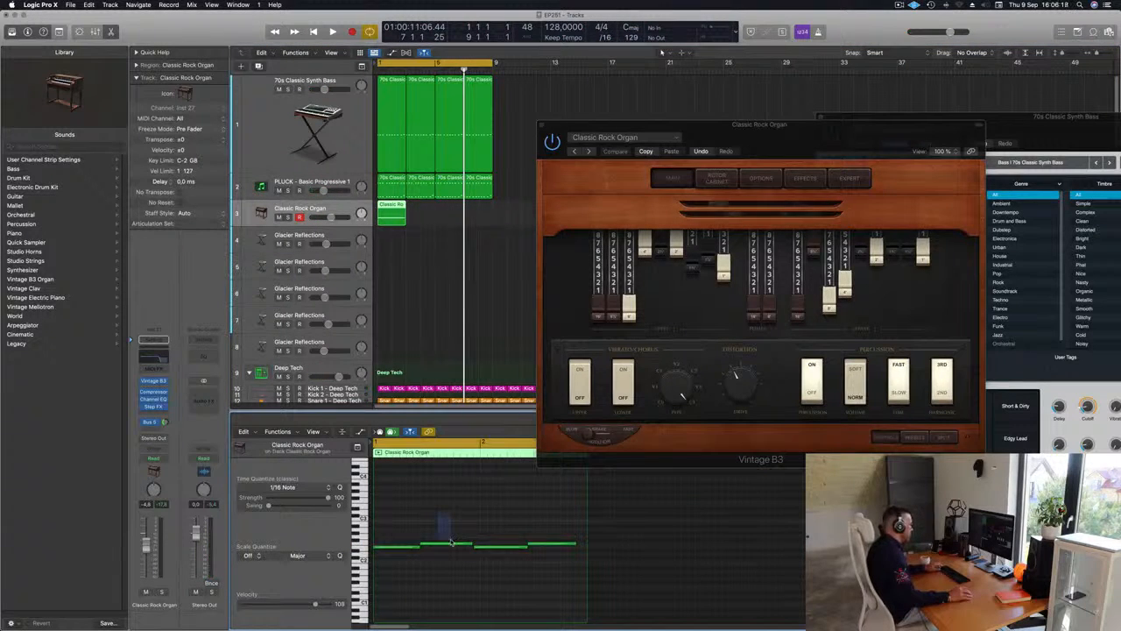
Lengthen the organ notes so each one reaches the next, and play the loop from the start
left_click_drag(493, 548, 567, 567)
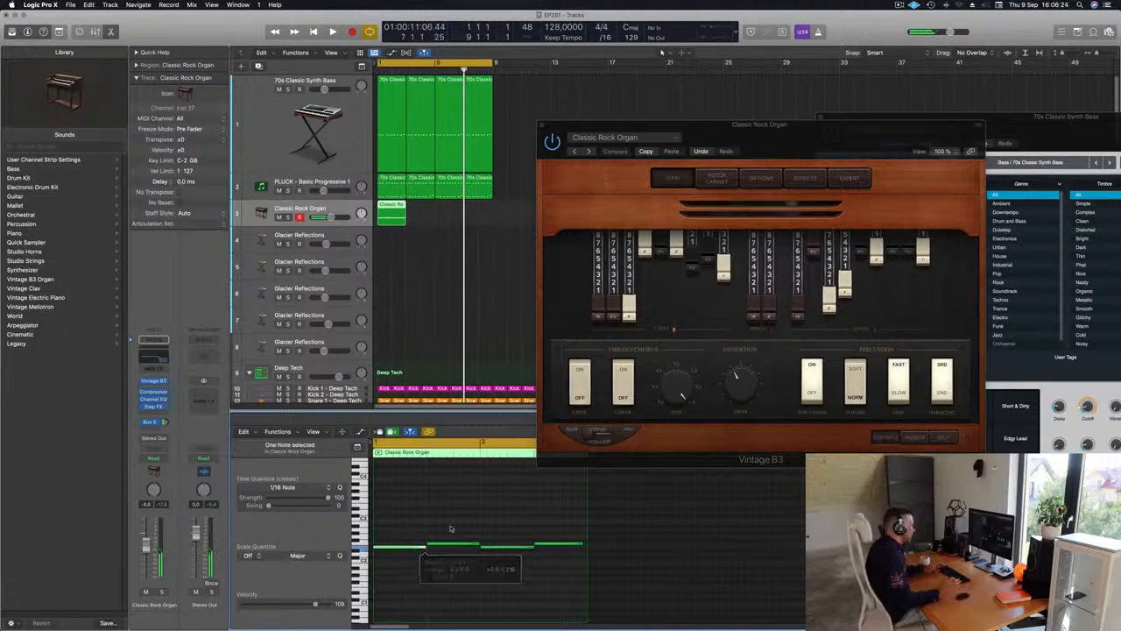
left_click(451, 528)
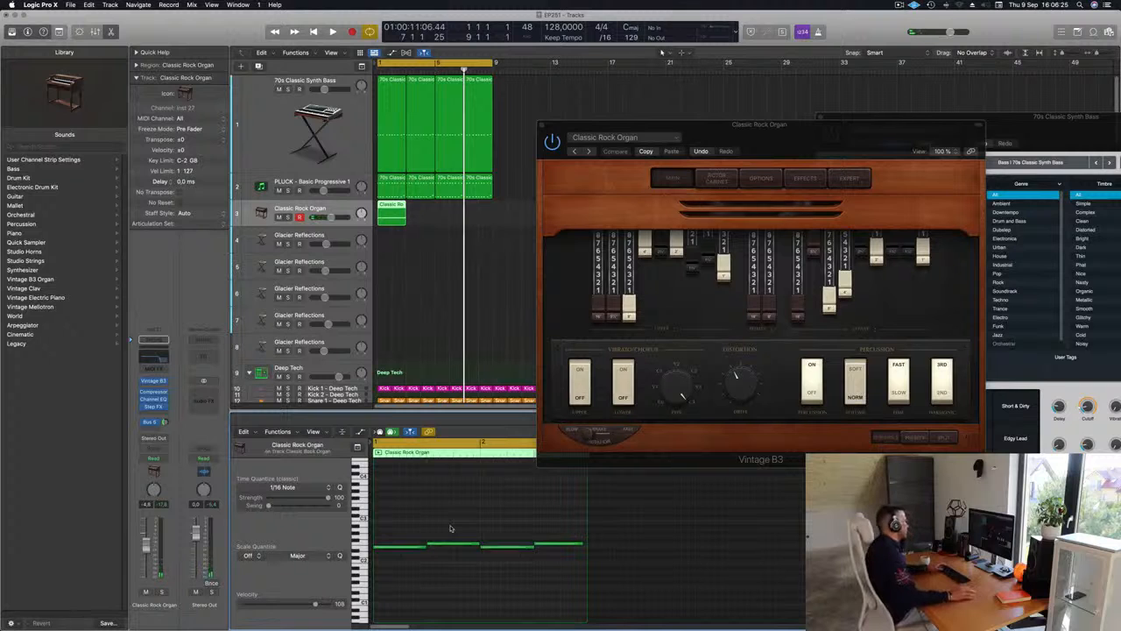
key("Return")
key("space")
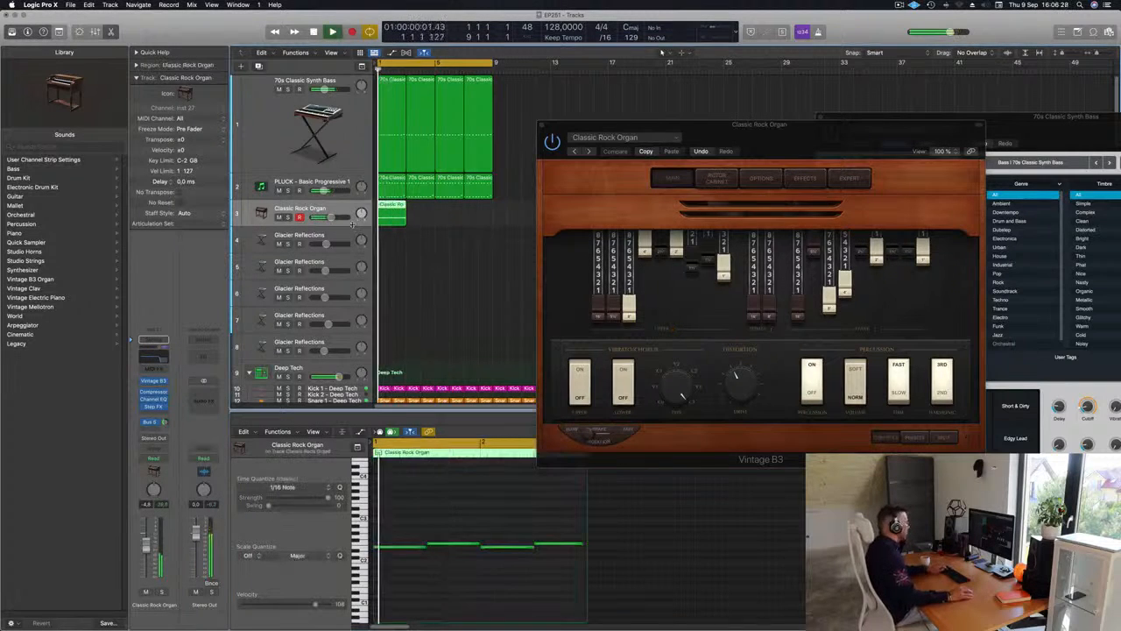
Repeat the two-bar organ region three times to fill the eight-bar cycle
key("super+r")
key("super+r")
key("super+r")
Bypass the Step FX insert on the organ track and lower its volume to -12.2 dB while replaying the loop
left_click(339, 208)
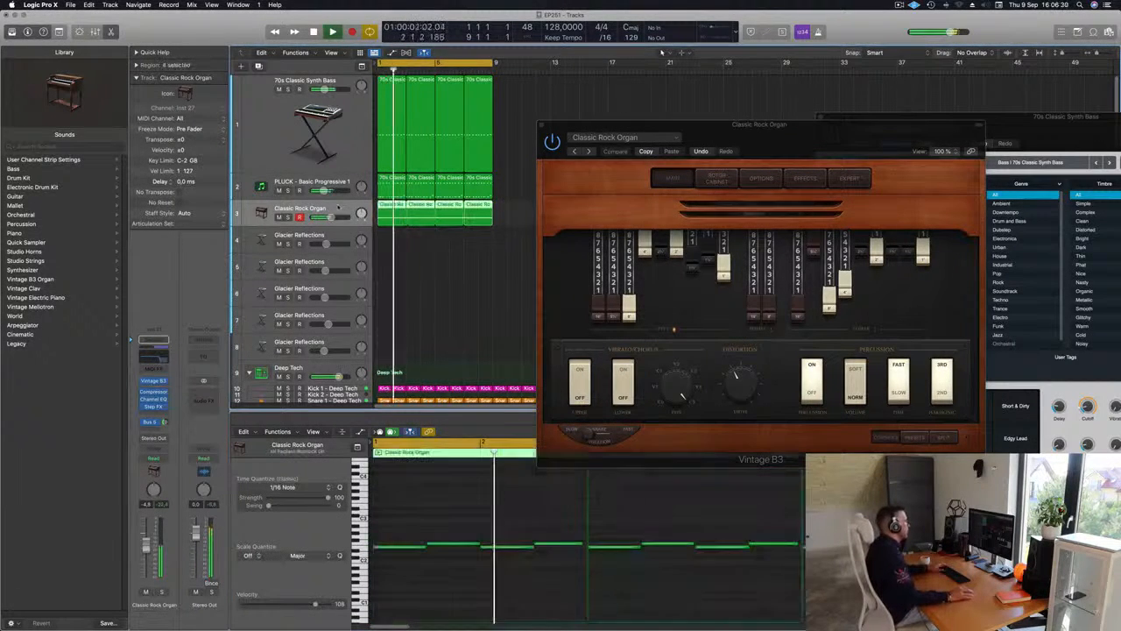
key("Return")
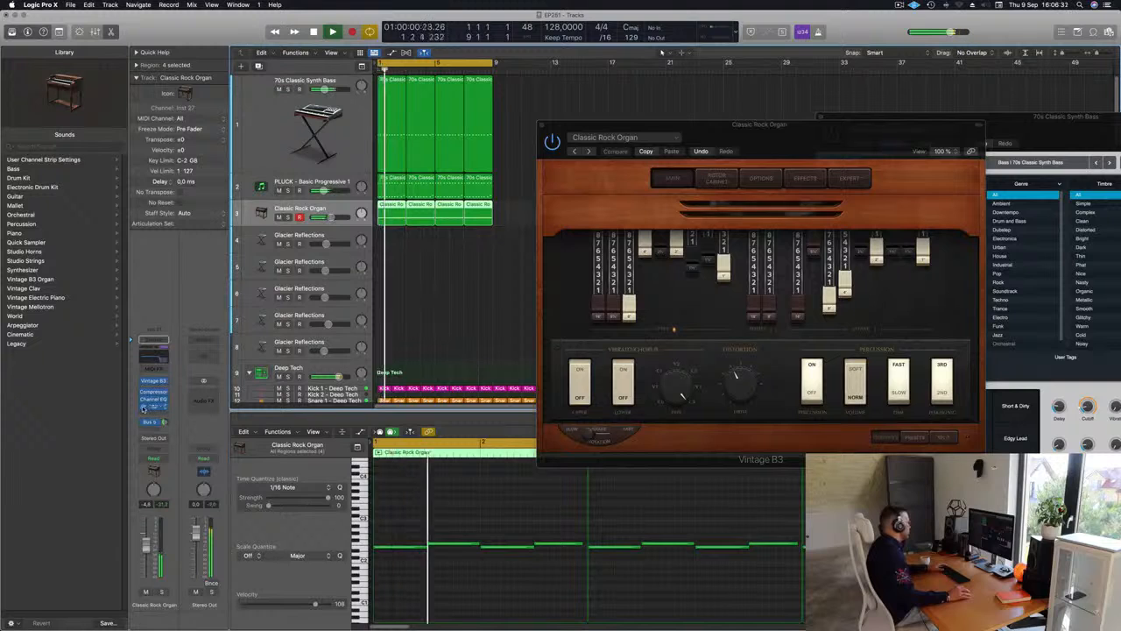
key("Return")
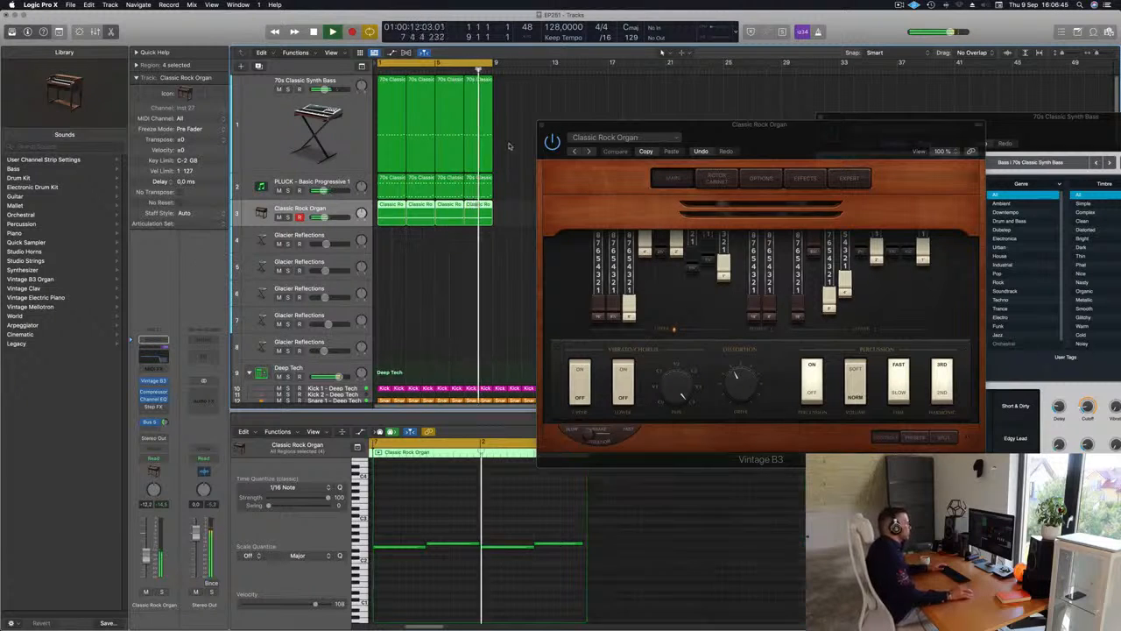
Step through the Vintage B3 presets to Far Off Organ and close the plug-in
left_click(588, 151)
left_click(589, 151)
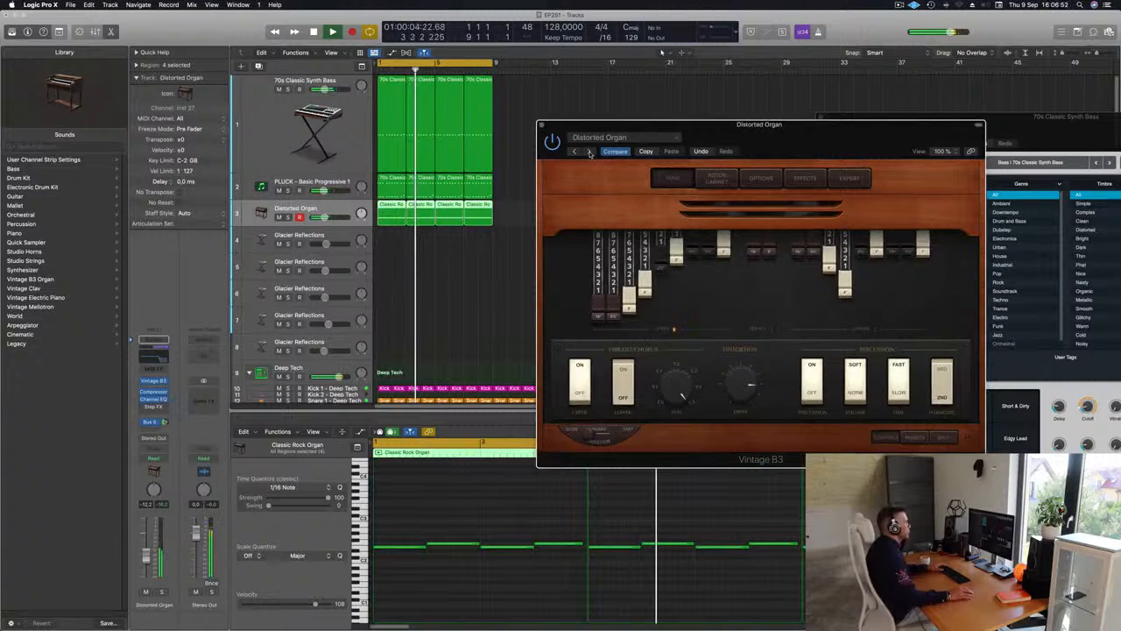
left_click(588, 151)
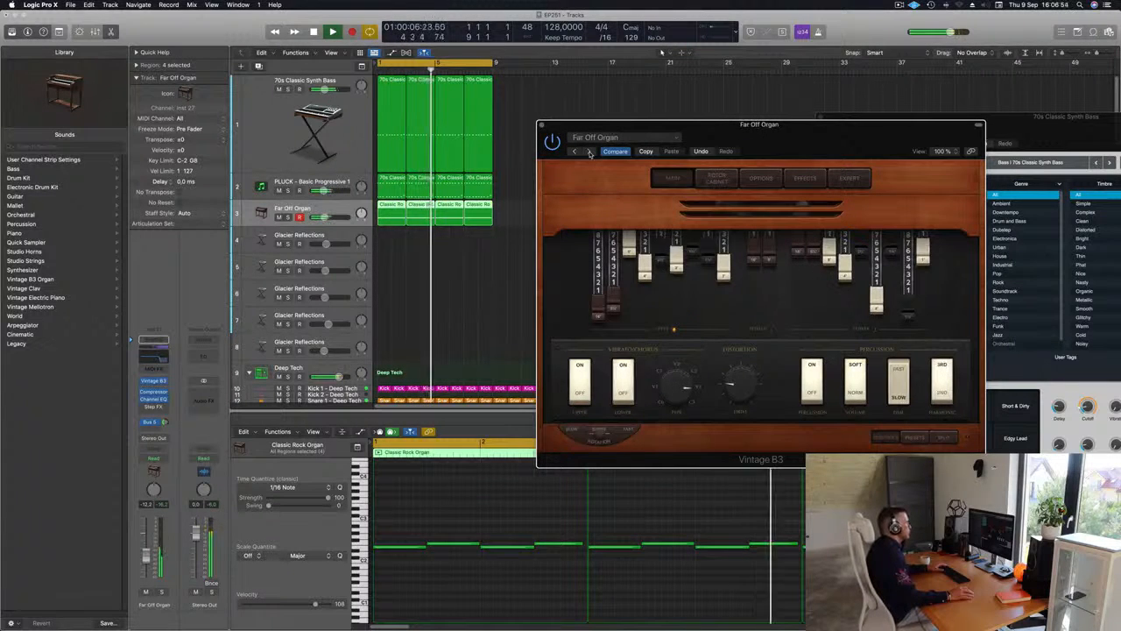
mouse_move(758, 136)
left_mouse_down()
mouse_move(643, 170)
mouse_move(778, 155)
mouse_move(759, 155)
left_mouse_up()
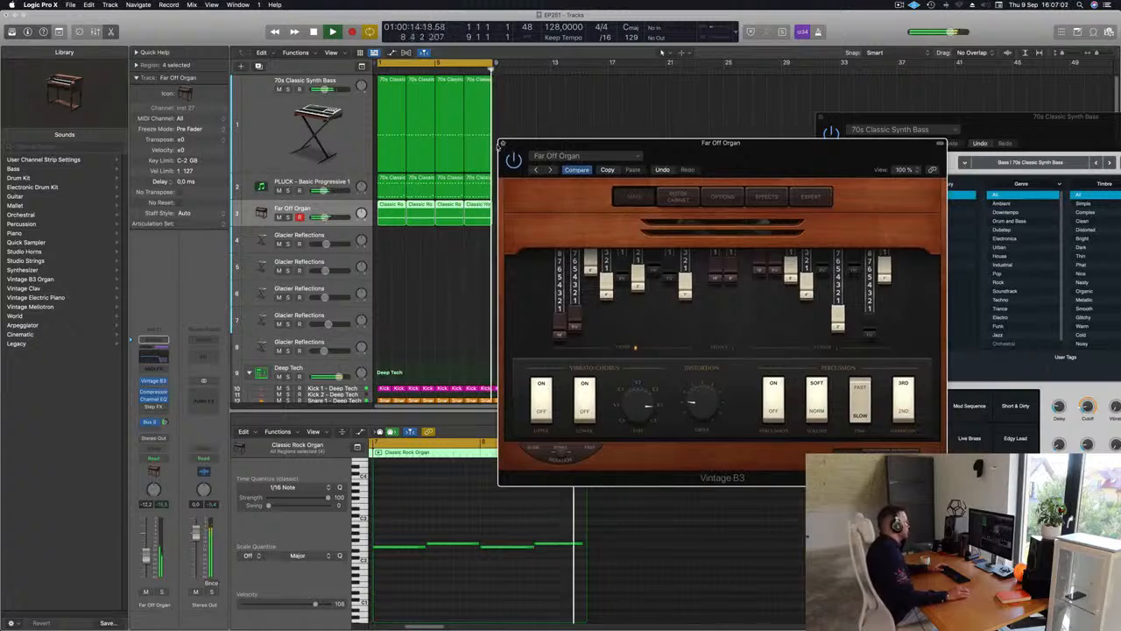
left_click(501, 143)
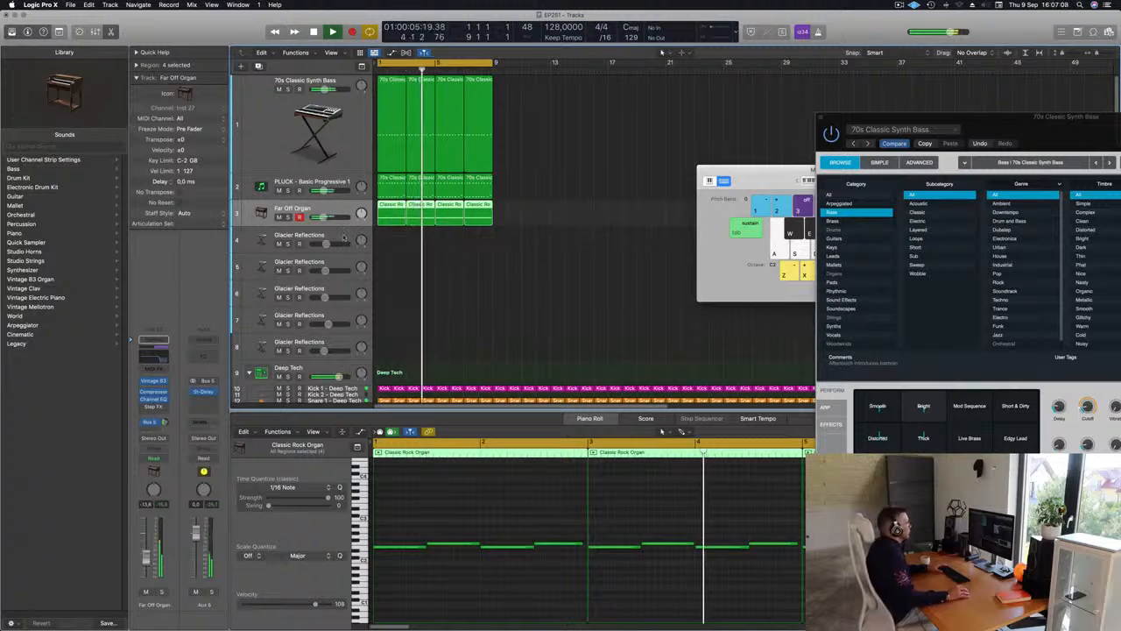
Open Alchemy on the first Glacier Reflections track and set its transform pad to Glacial Bells
left_click(303, 242)
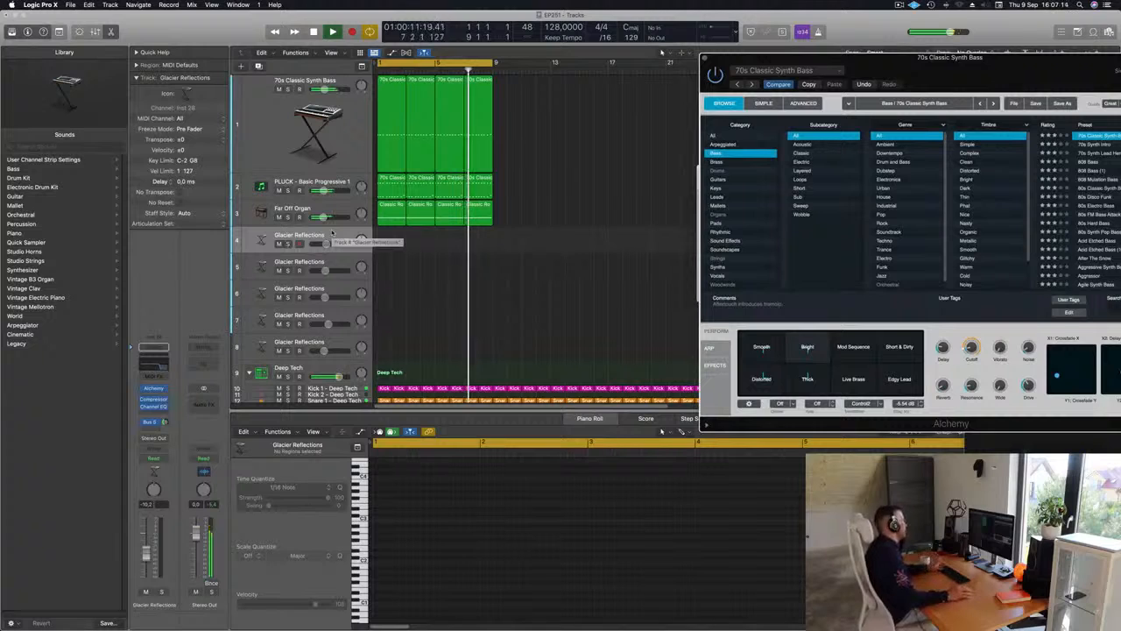
left_click(154, 388)
left_click_drag(651, 155, 510, 202)
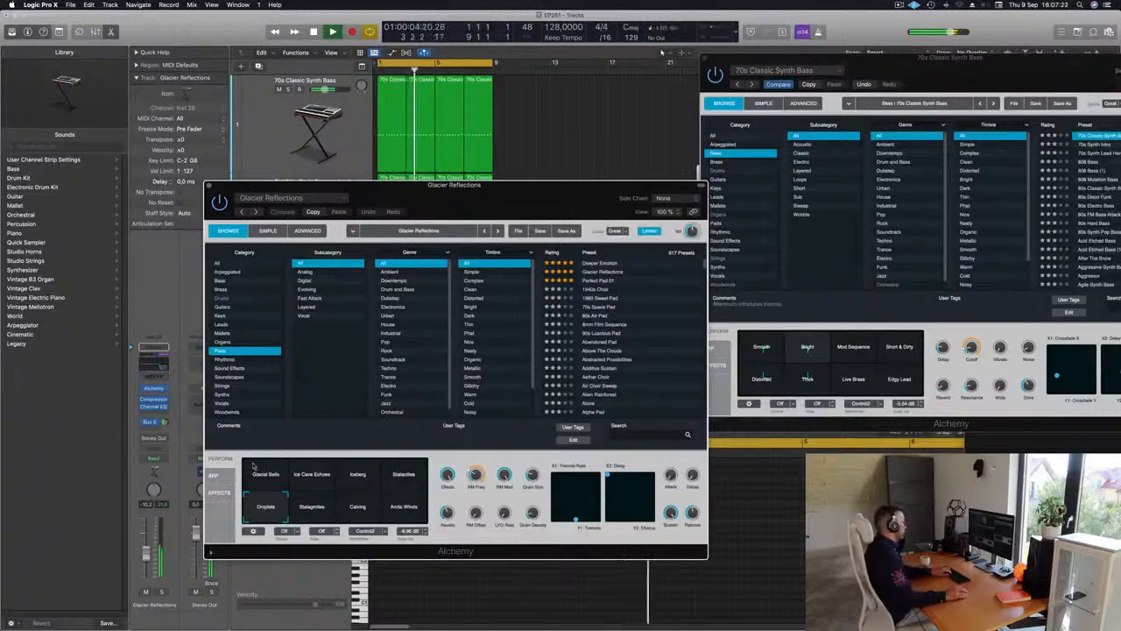
left_click(146, 557)
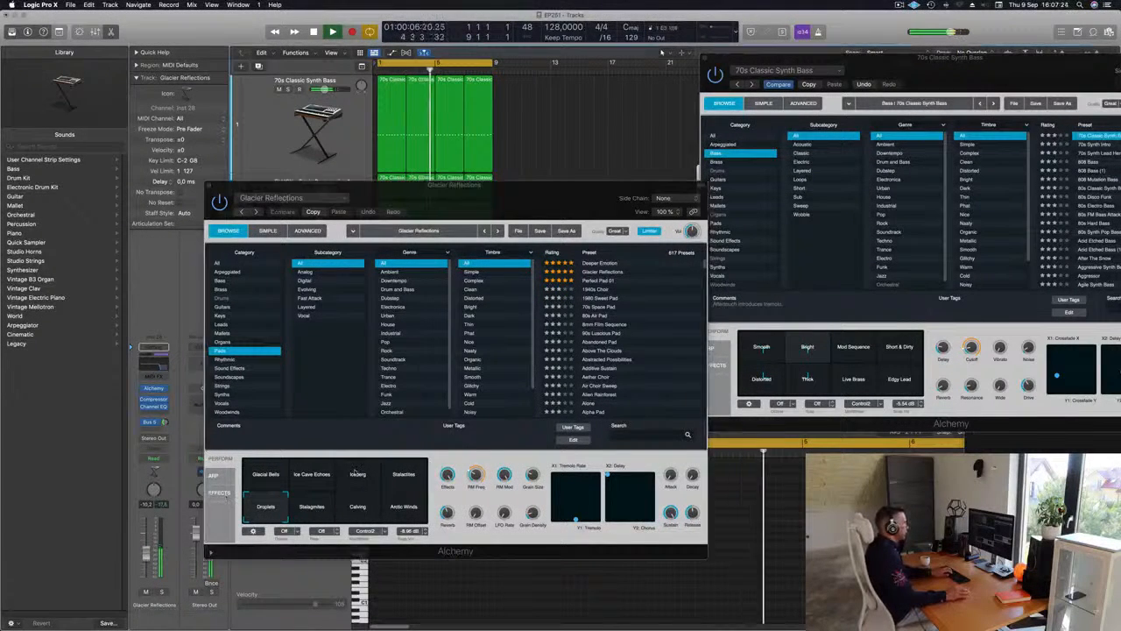
scroll(589, 344, "down", 2)
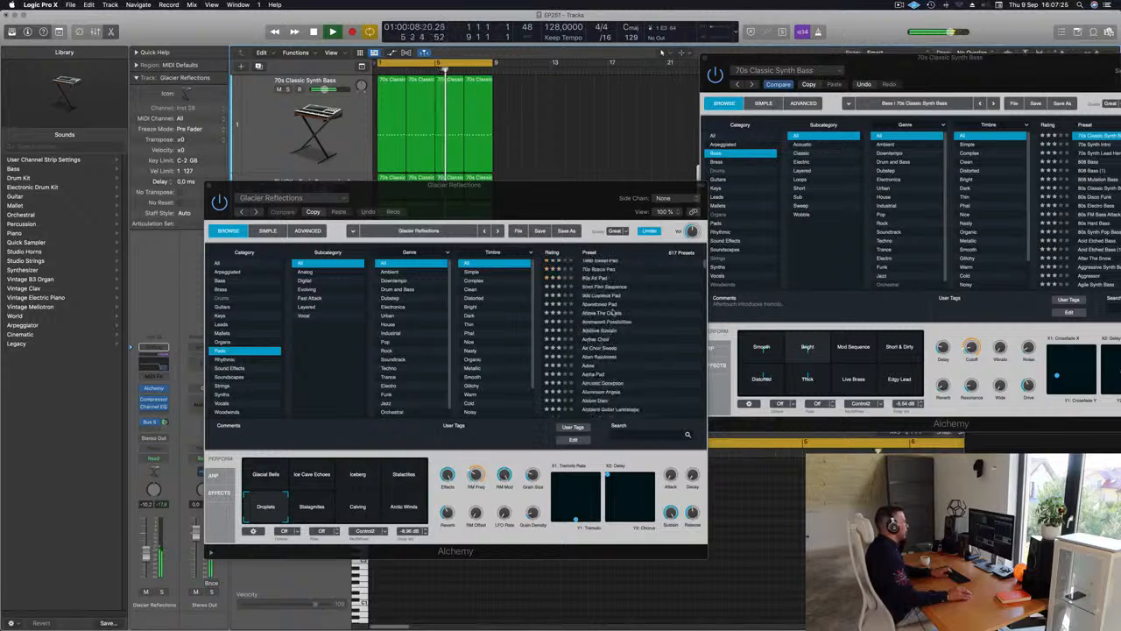
left_click(308, 510)
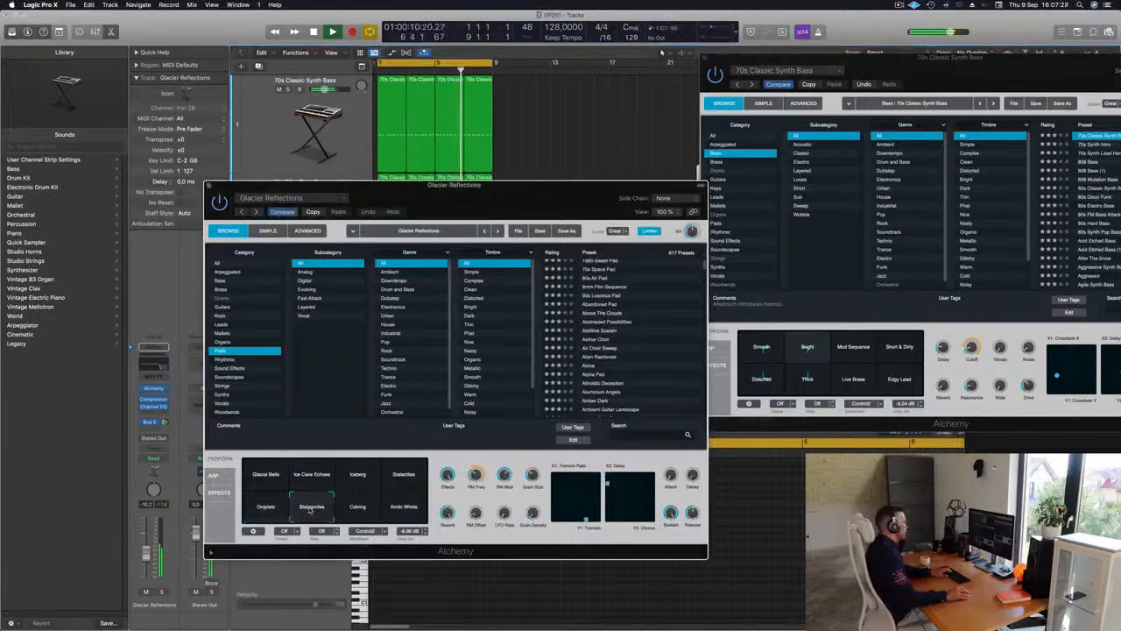
left_click(261, 476)
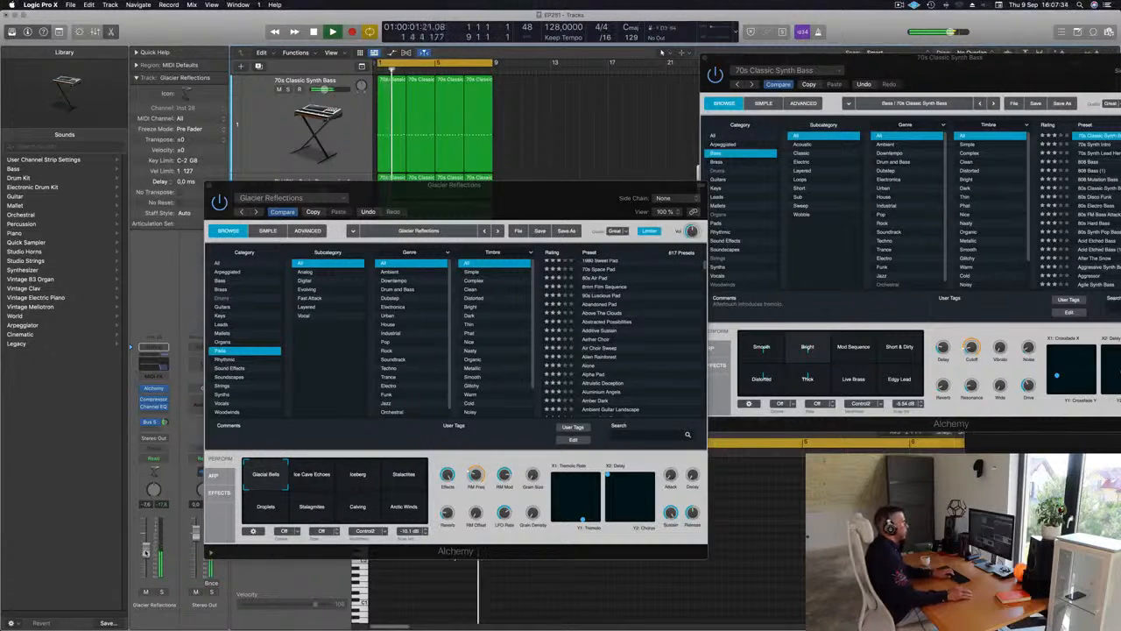
Move the bass Alchemy window clear of Musical Typing and shift the typing keyboard's range up
left_click_drag(925, 62, 921, 317)
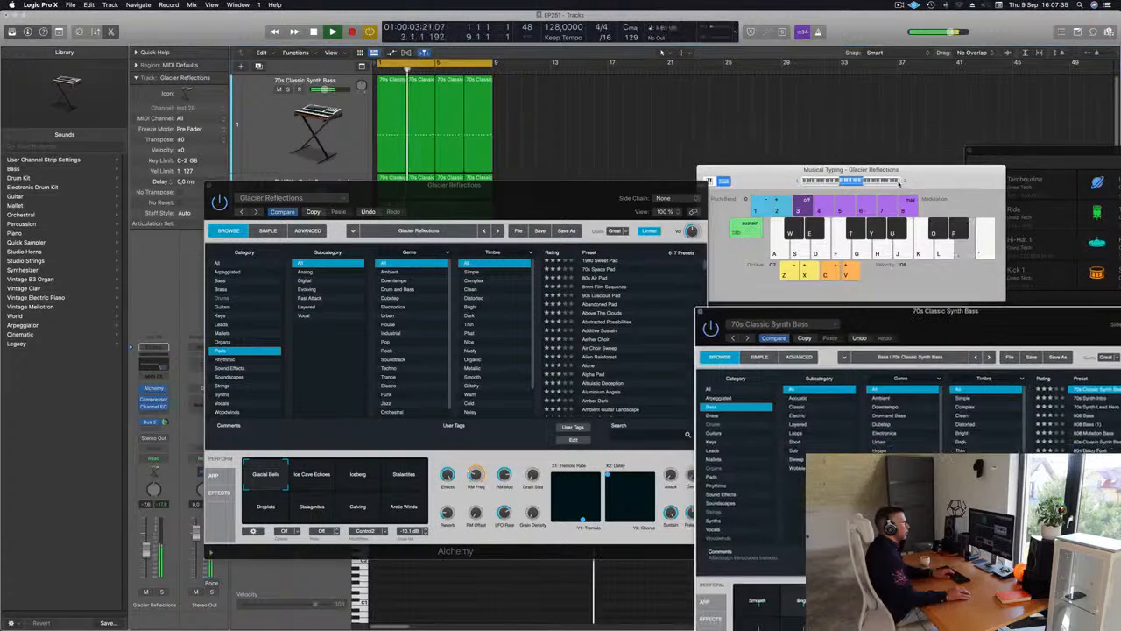
left_click(904, 183)
left_click_drag(926, 173, 902, 116)
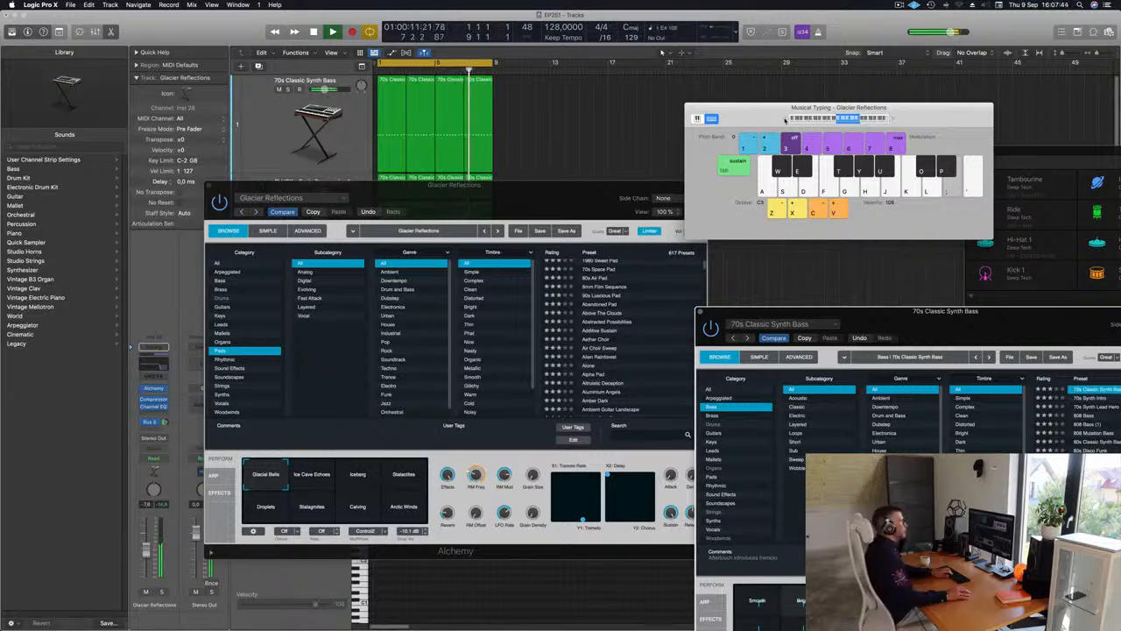
Move the pad's Alchemy window off the tracks and record a two-note pad part on the first Glacier Reflections track
left_click_drag(511, 199, 906, 192)
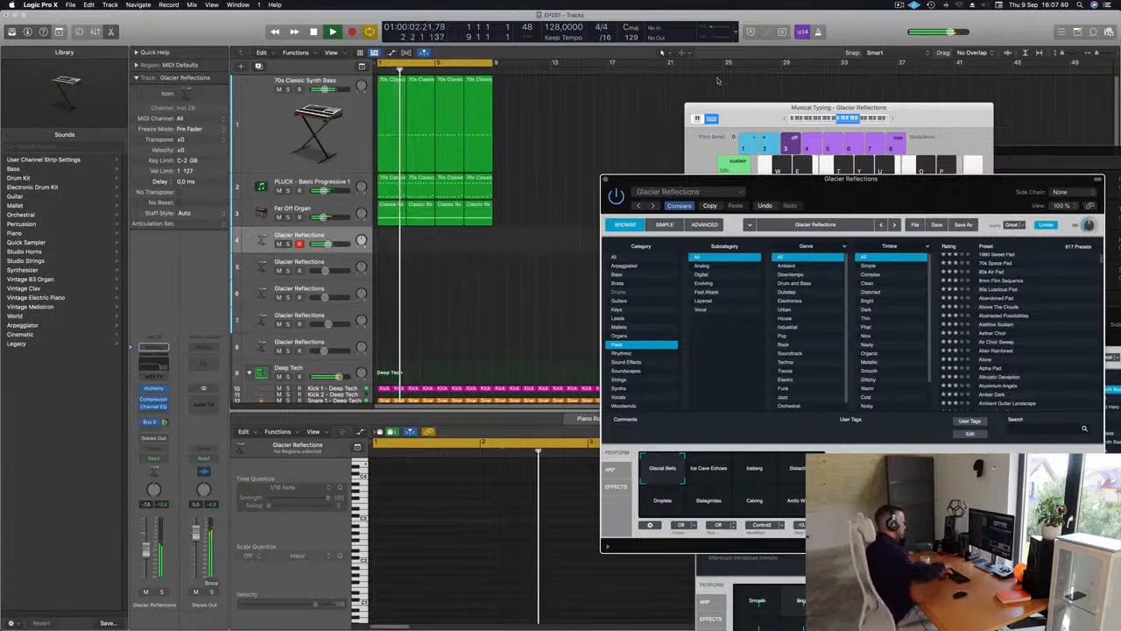
key("r")
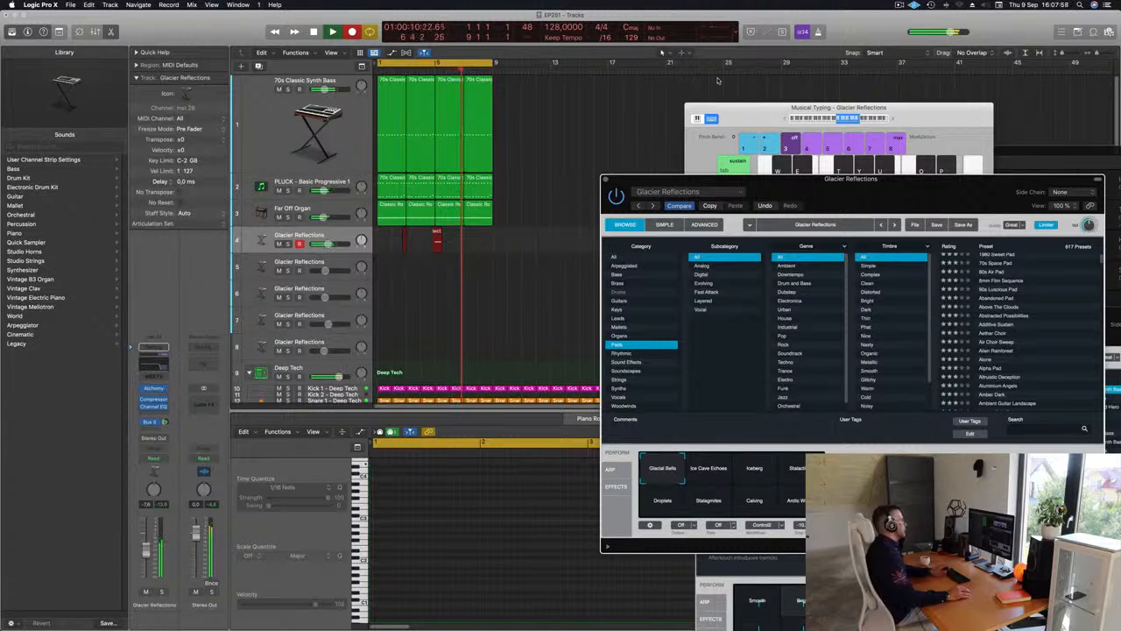
key("space")
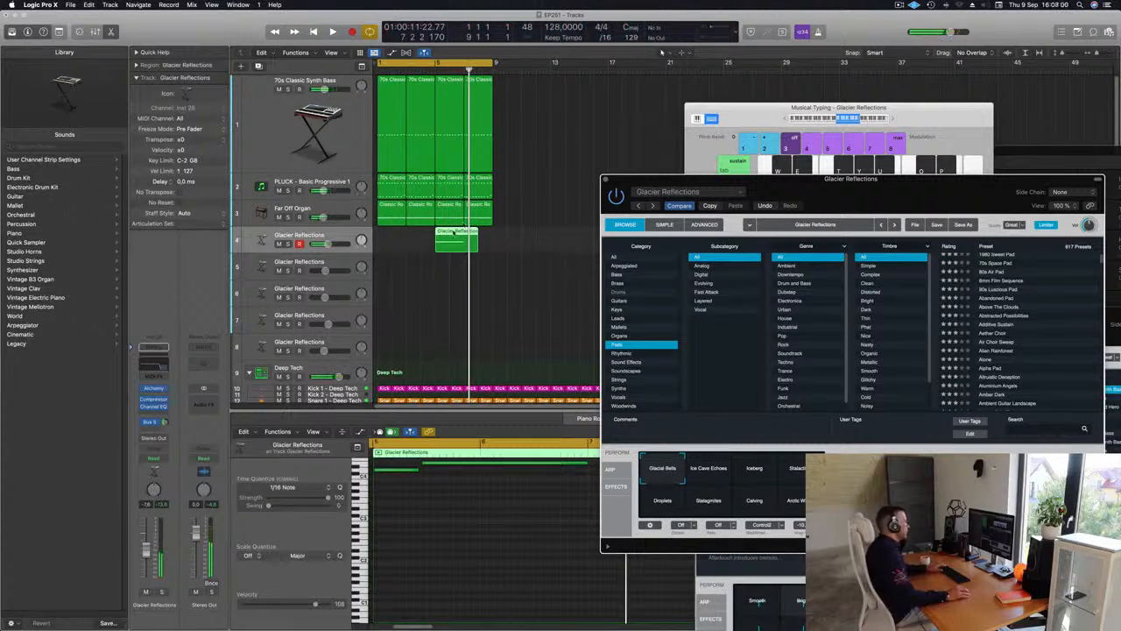
Move the recorded pad region to bar 1, split it at bar 3 and delete the excess part
left_click_drag(454, 242, 407, 236)
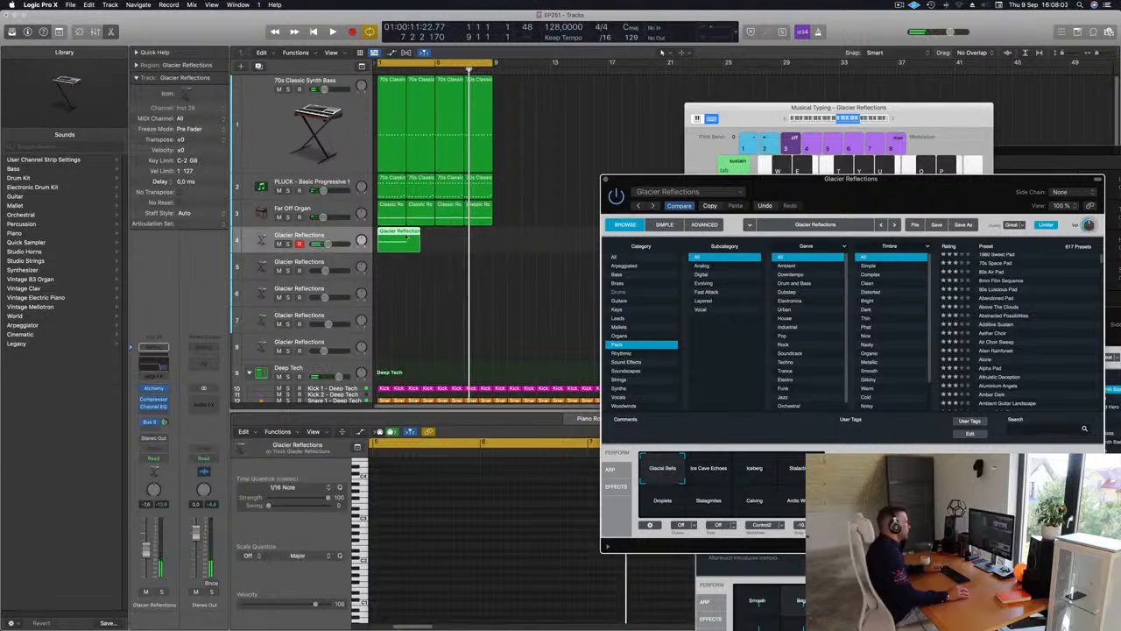
double_click(407, 236, "super")
left_click(638, 218)
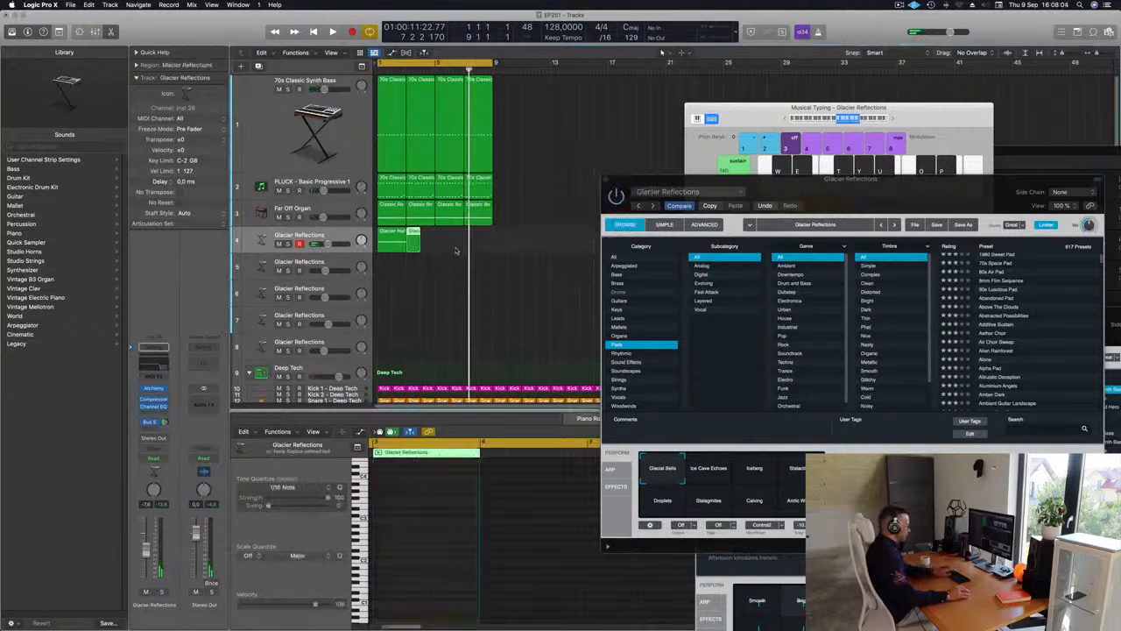
key("Delete")
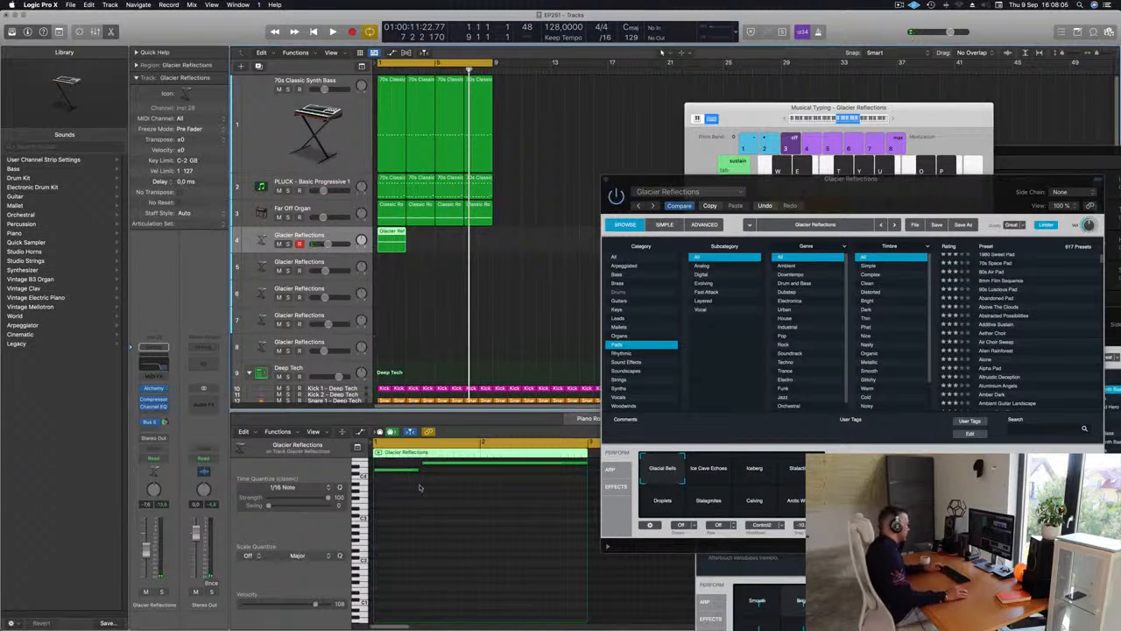
Adjust the timing and lengths of the two pad notes in the Piano Roll and replay the loop
left_click(421, 492)
scroll(421, 497, "up", 2)
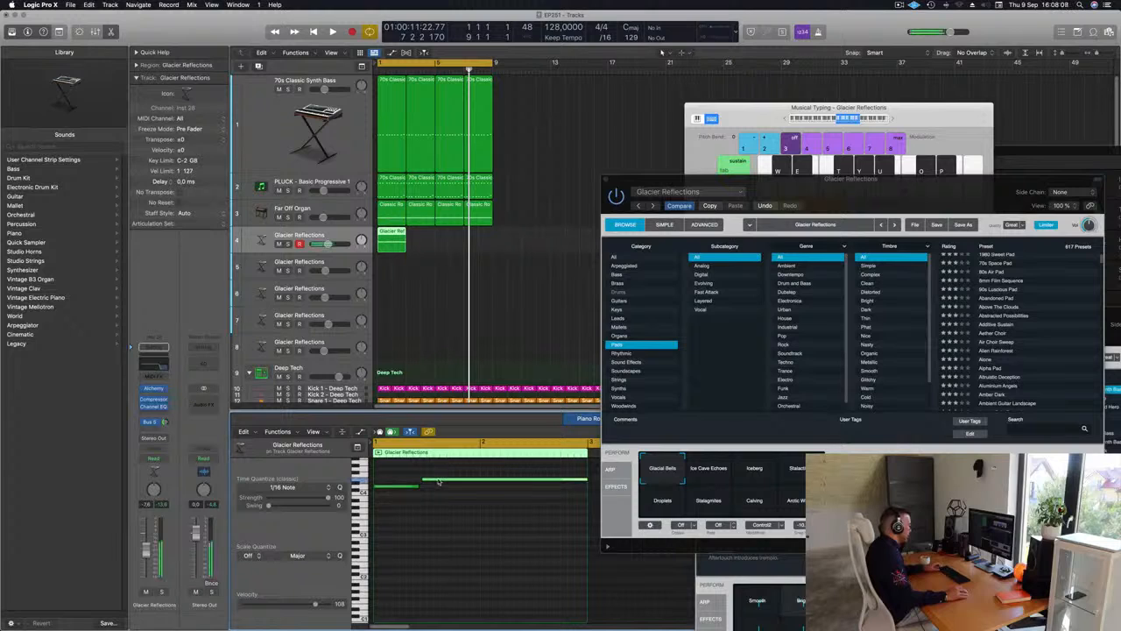
left_click_drag(439, 481, 441, 484)
left_click(431, 500)
key("super+a")
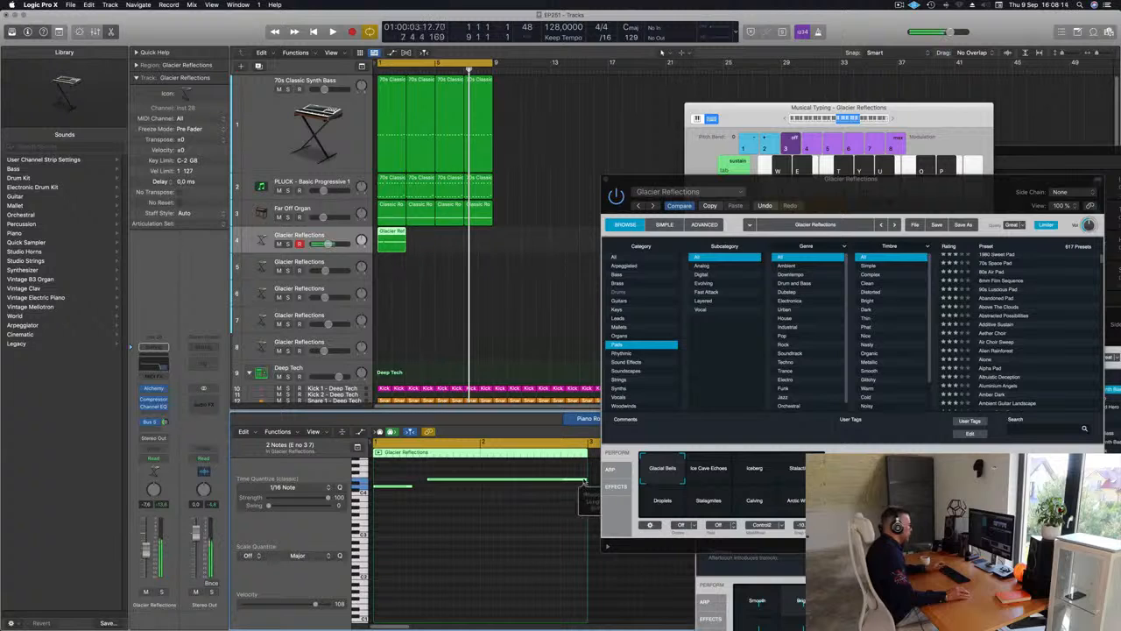
key("space")
left_click(489, 514)
scroll(495, 513, "down", 3)
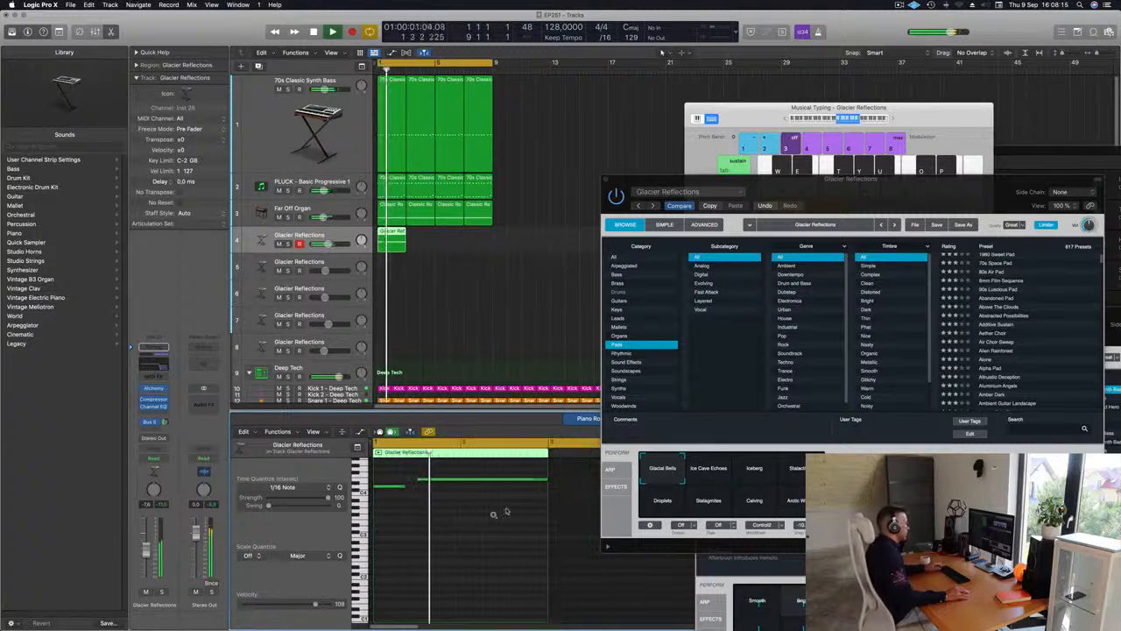
Audition Ice Cave Echoes on the pad's Alchemy transform pad and settle on Iceberg
left_click_drag(851, 195, 759, 131)
left_click(615, 404)
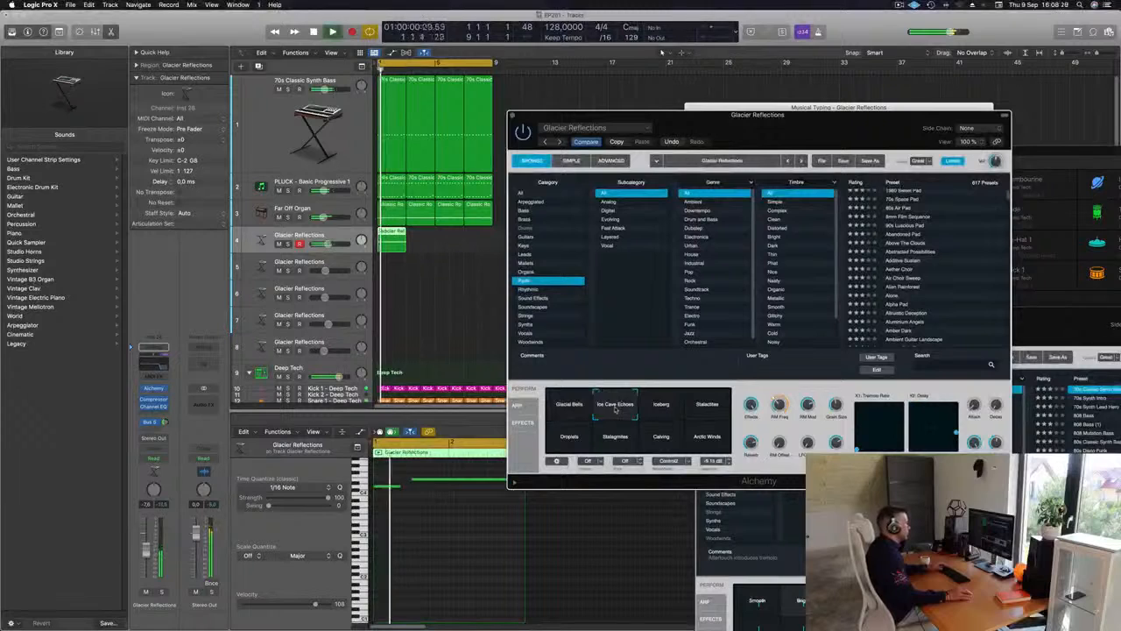
left_click(660, 405)
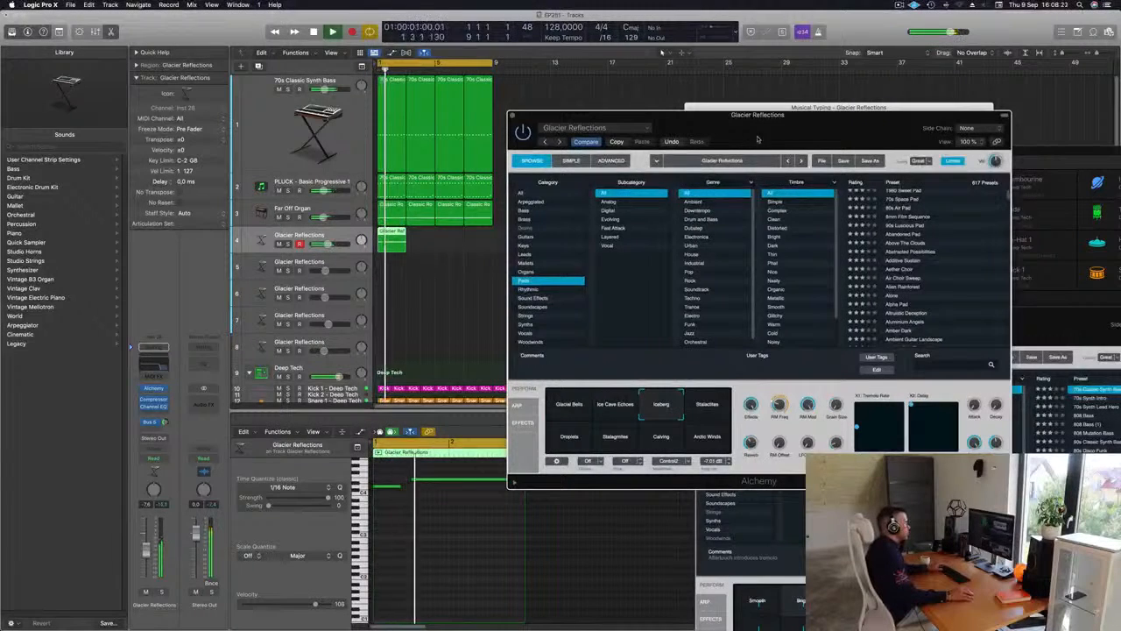
Copy the two-bar Glacier Reflections region to bar 5, keeping the Alchemy window clear of the tracks
left_click_drag(539, 126, 650, 235)
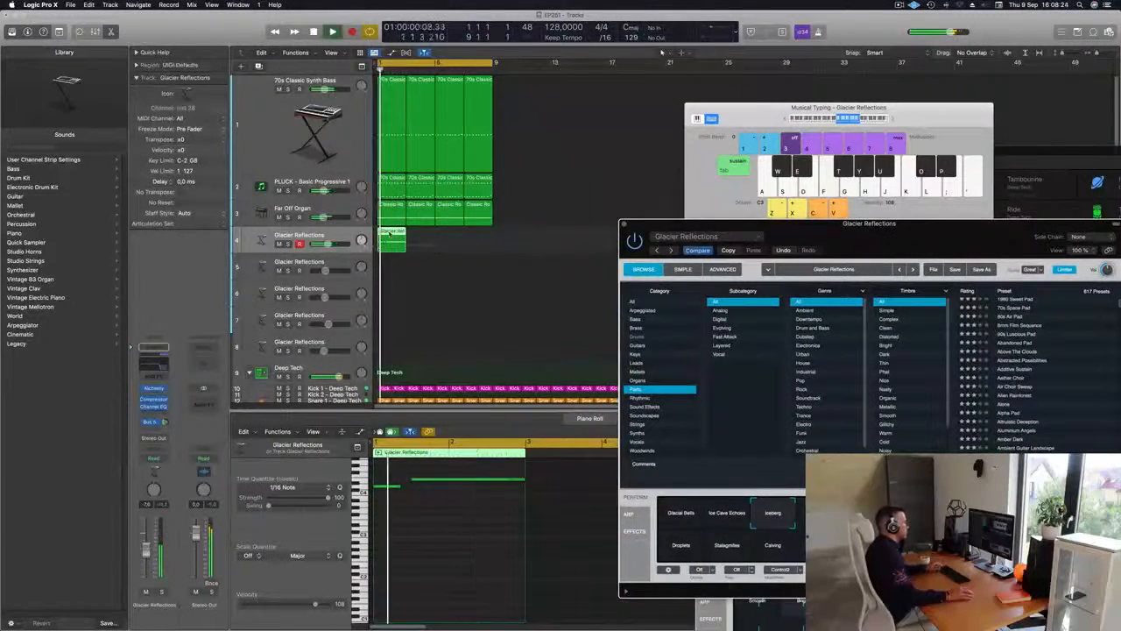
left_click_drag(392, 234, 448, 237)
left_click_drag(911, 236, 752, 204)
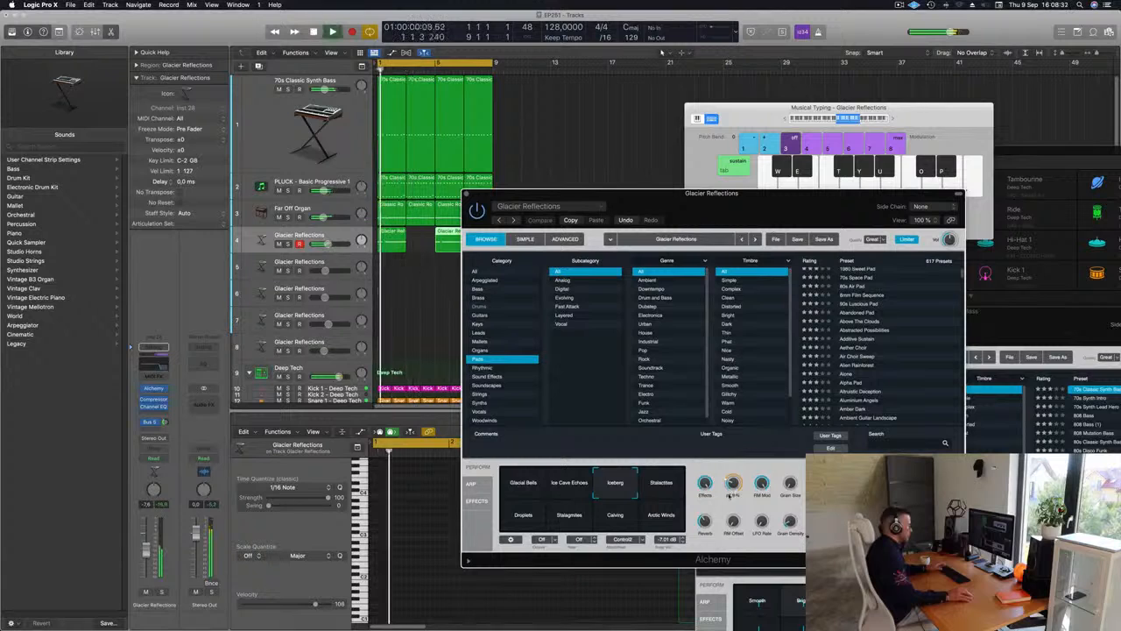
Adjust the Effects, RM Freq and RM Mod knobs in the pad's Alchemy while replaying the loop
left_click_drag(733, 487, 738, 473)
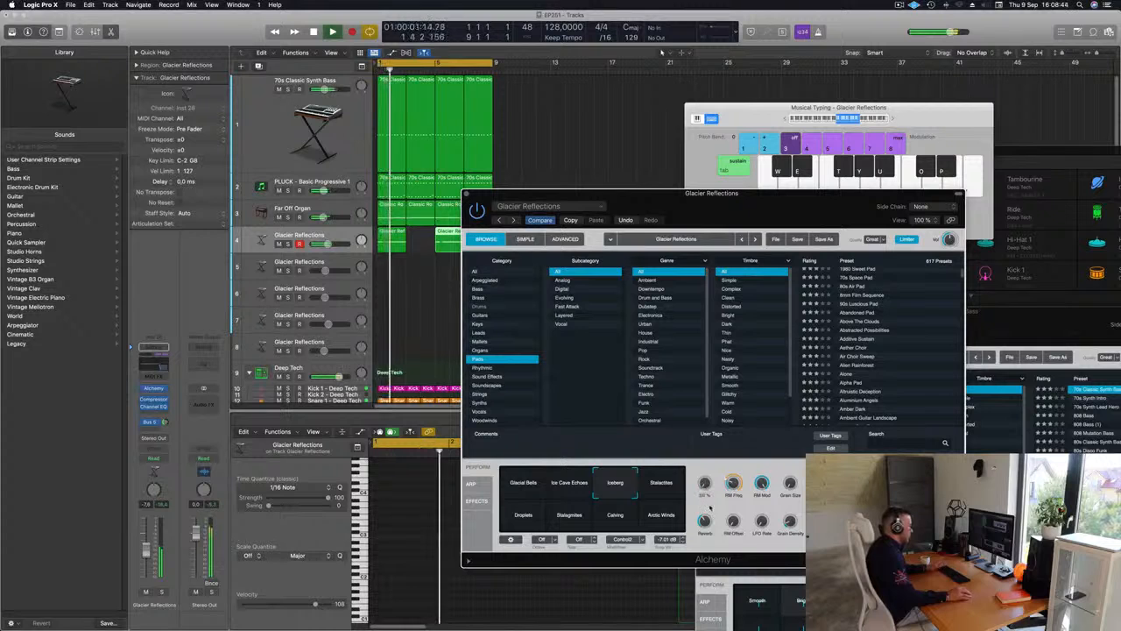
left_click_drag(784, 210, 847, 148)
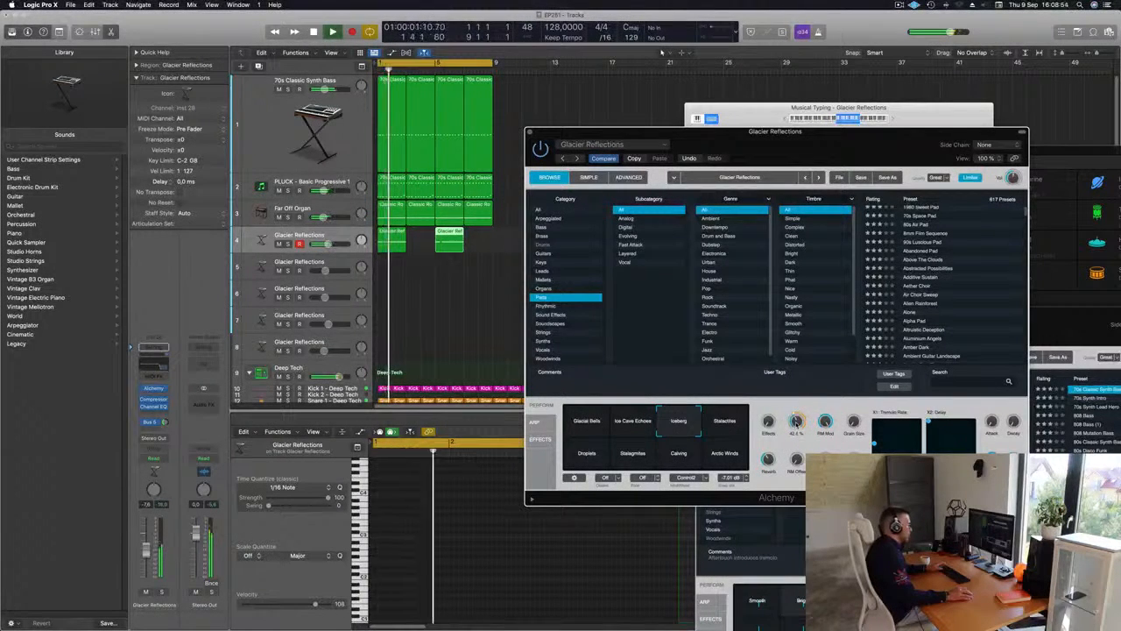
key("space")
key("space")
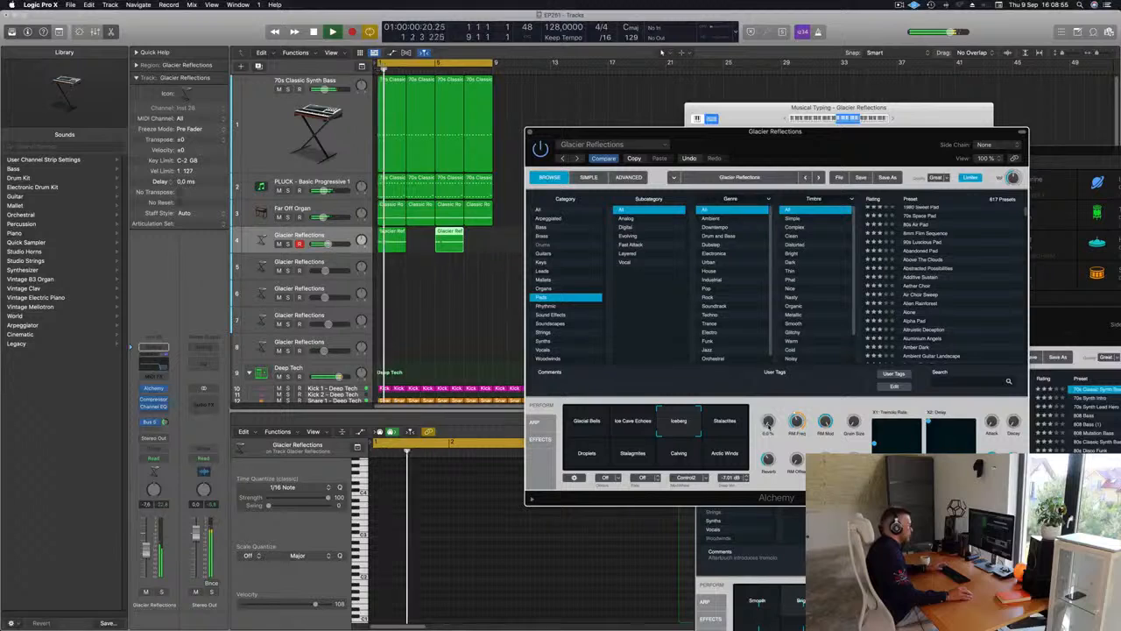
key("space")
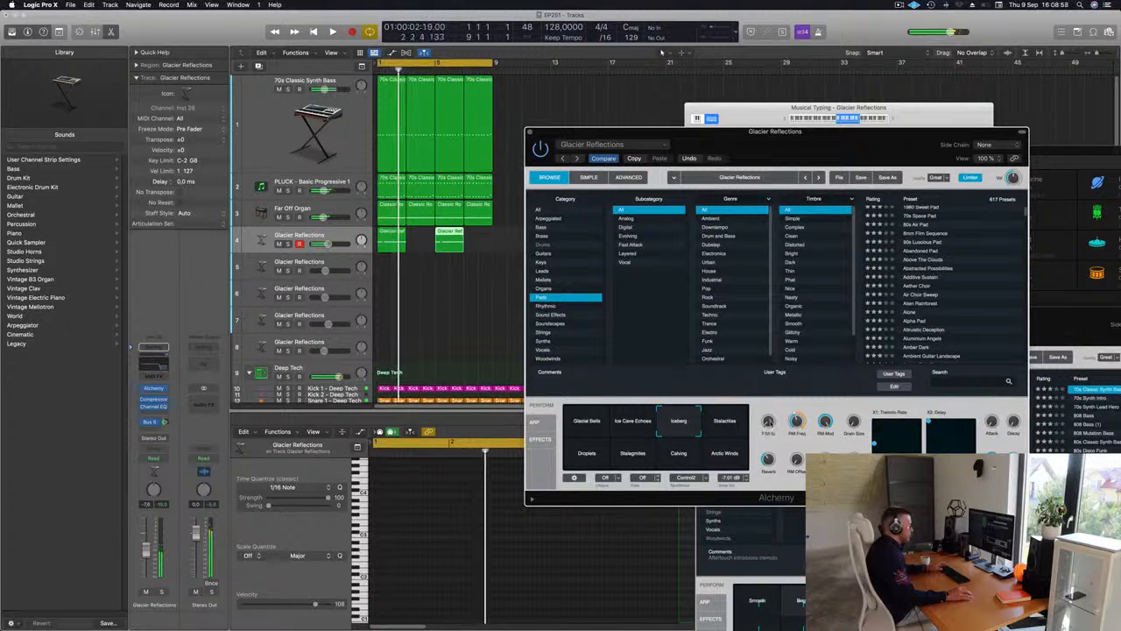
key("space")
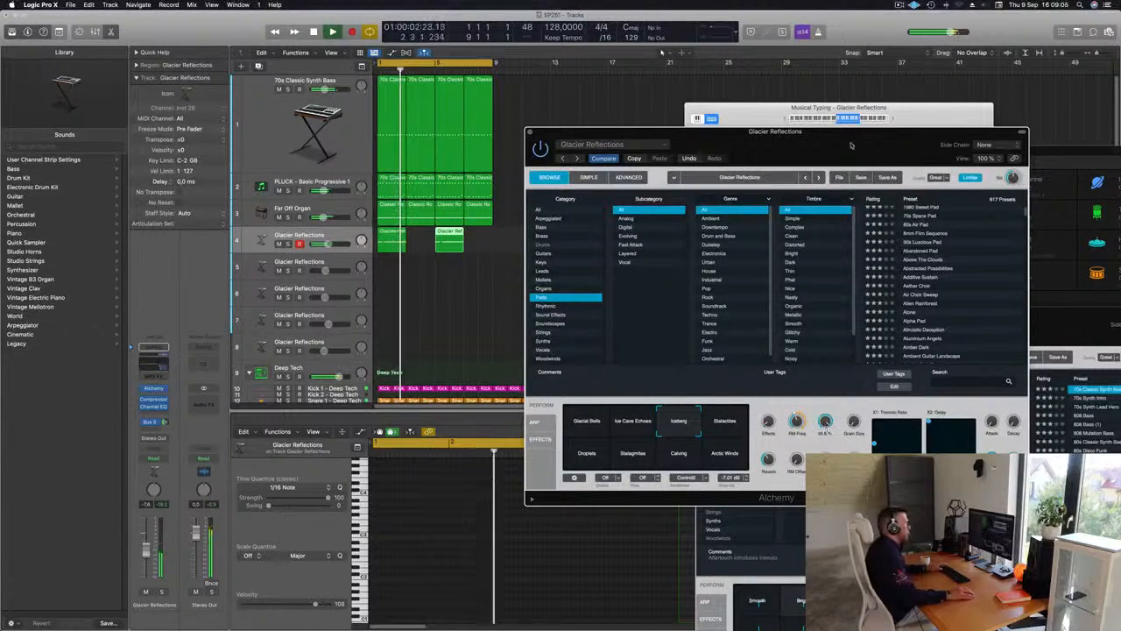
Add a second send to Bus 6 on the Glacier Reflections track and raise its level while replaying the loop
left_click_drag(849, 140, 761, 259)
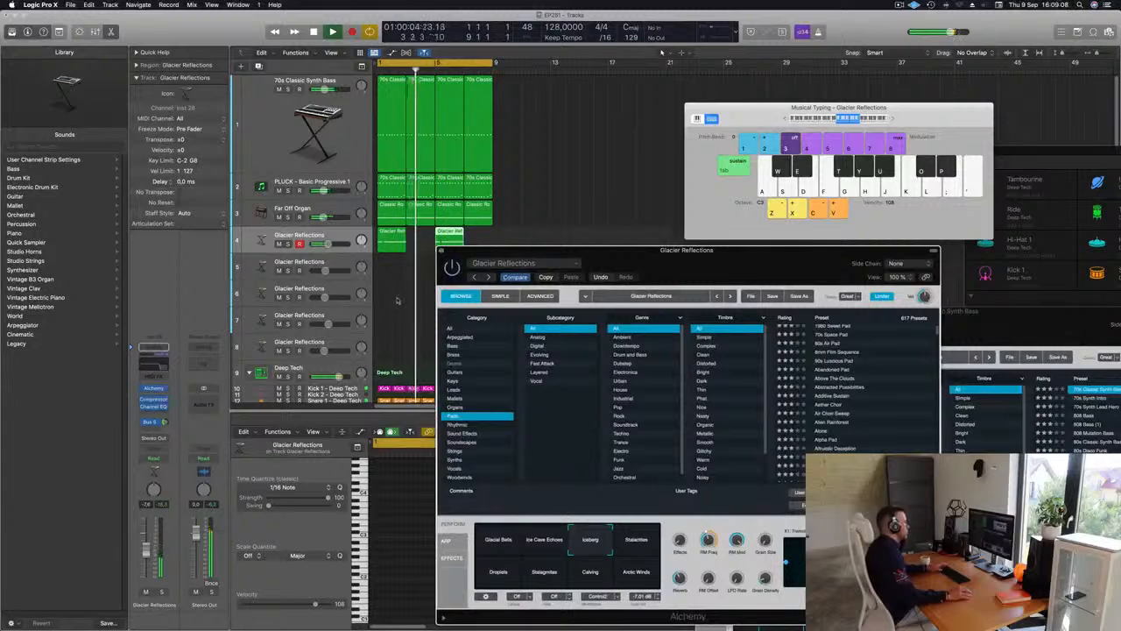
left_click(149, 443)
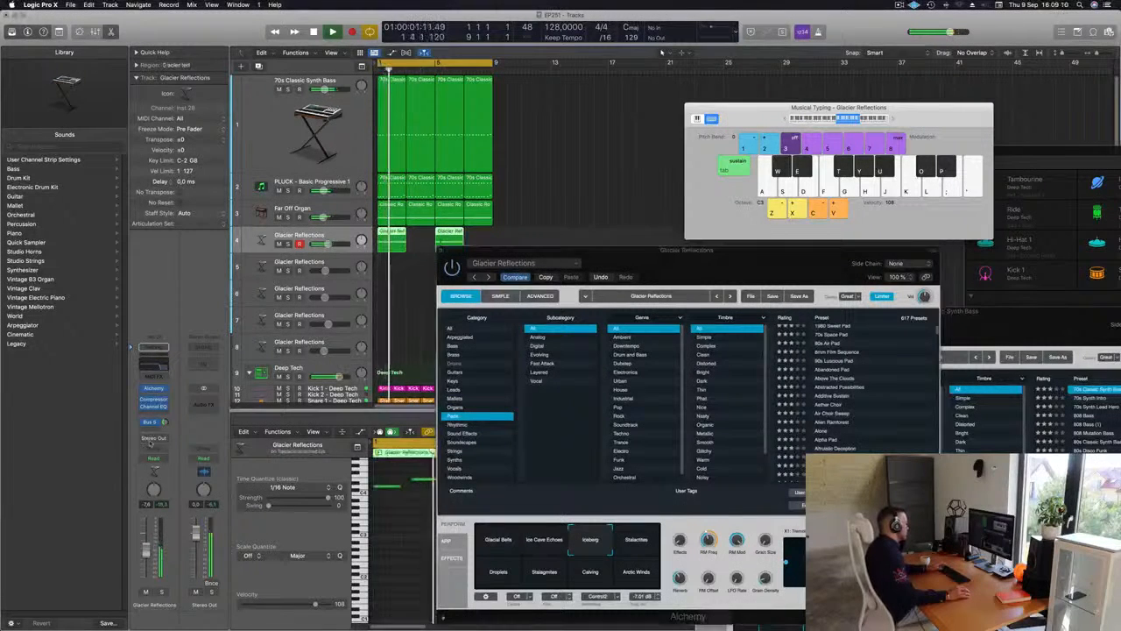
left_click(151, 429)
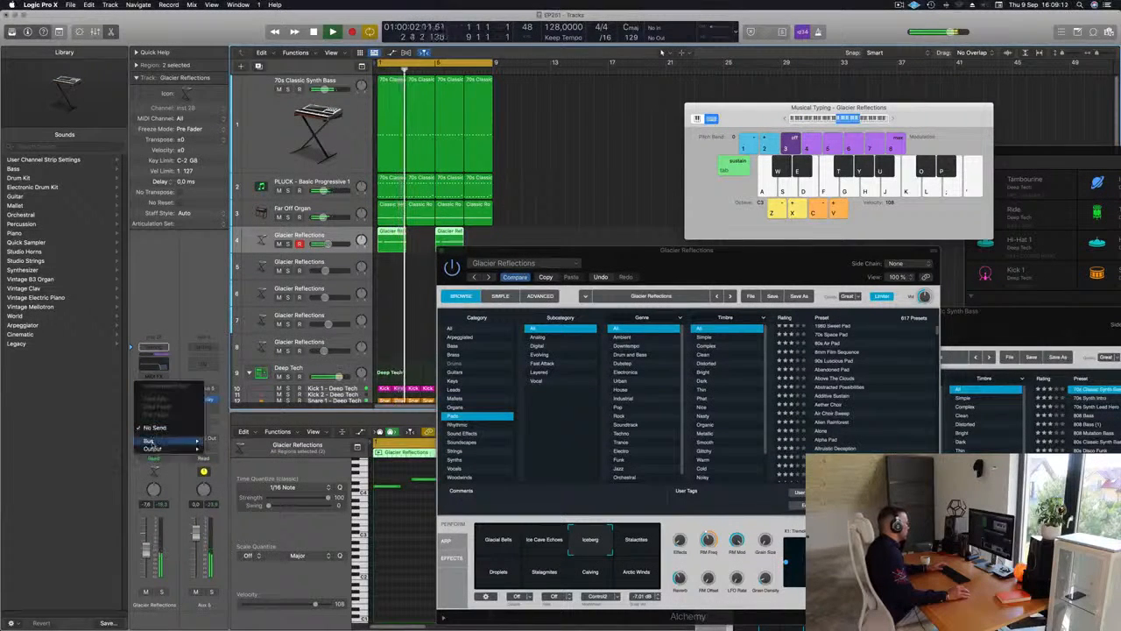
mouse_move(151, 441)
left_click(233, 356)
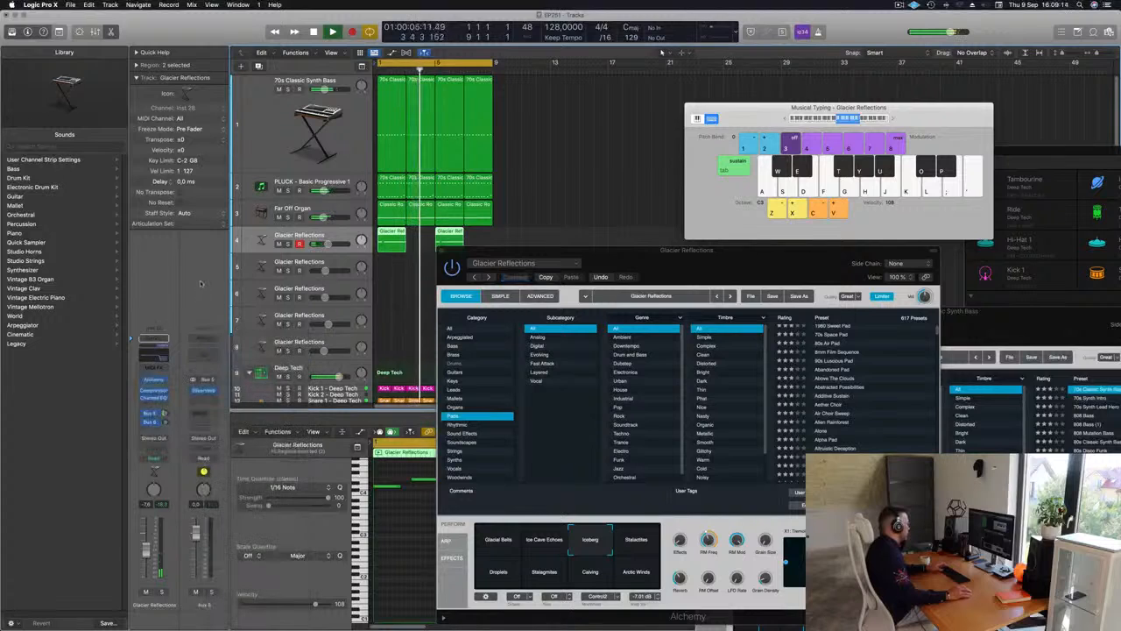
key("space")
key("space")
key("space")
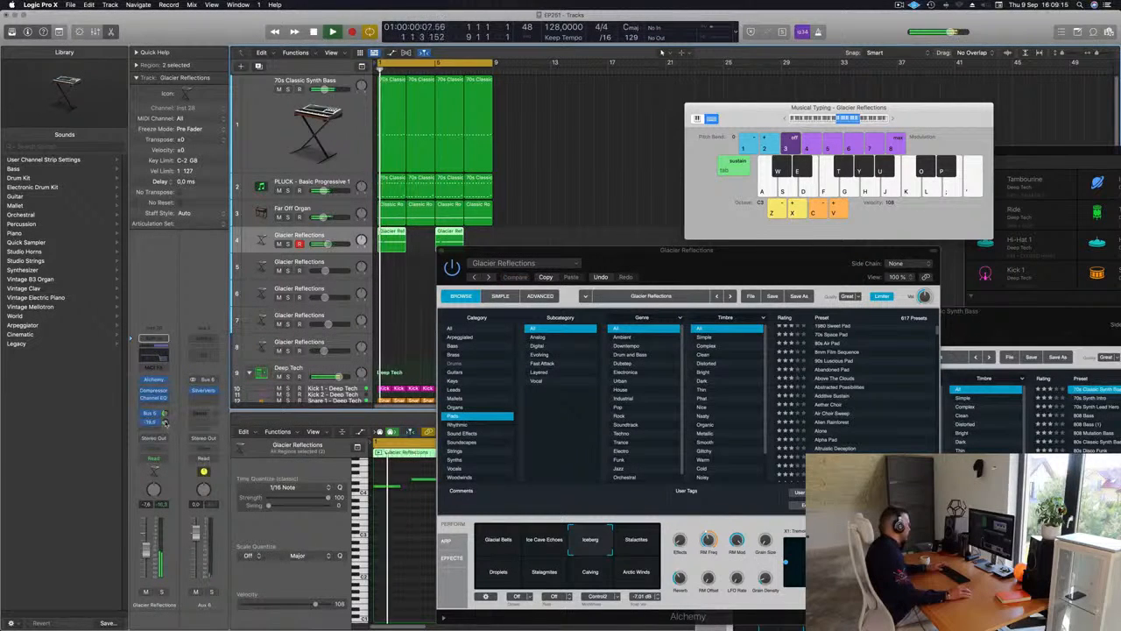
key("space")
key("space")
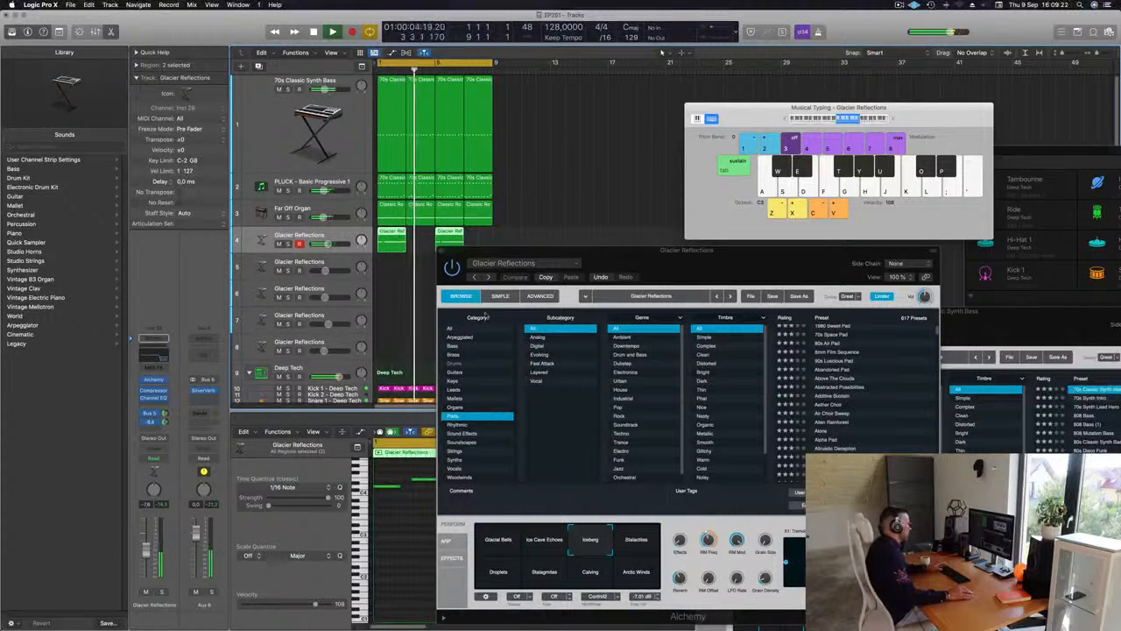
Close the pad's Alchemy window and lower the Glacier Reflections track's volume to -11.4 dB while replaying the loop
left_click_drag(606, 264, 485, 261)
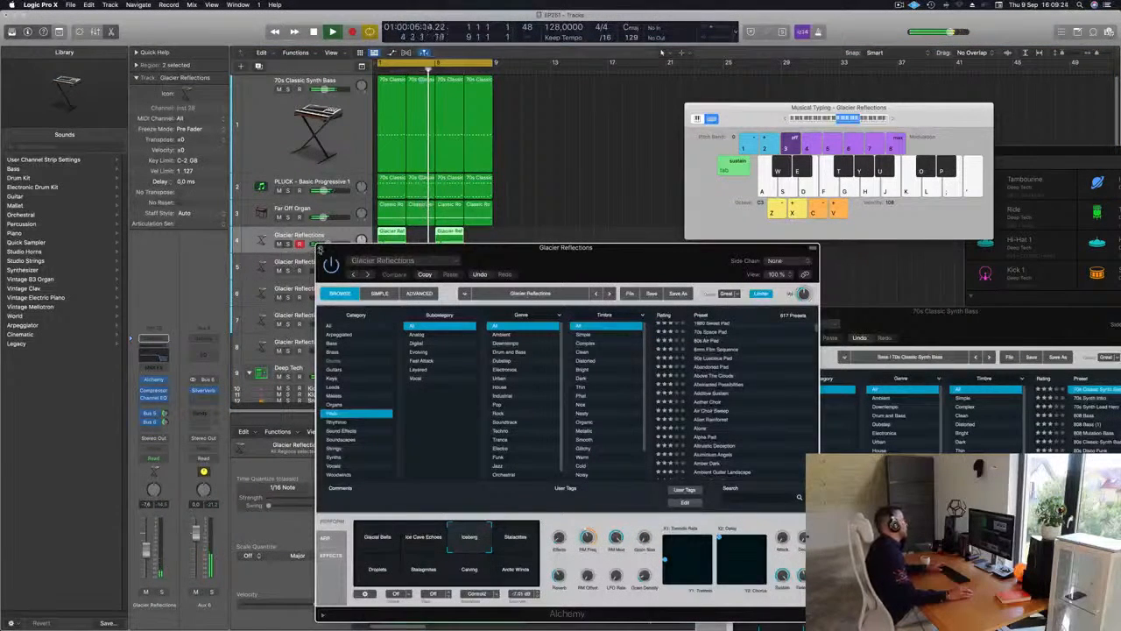
key("super+w")
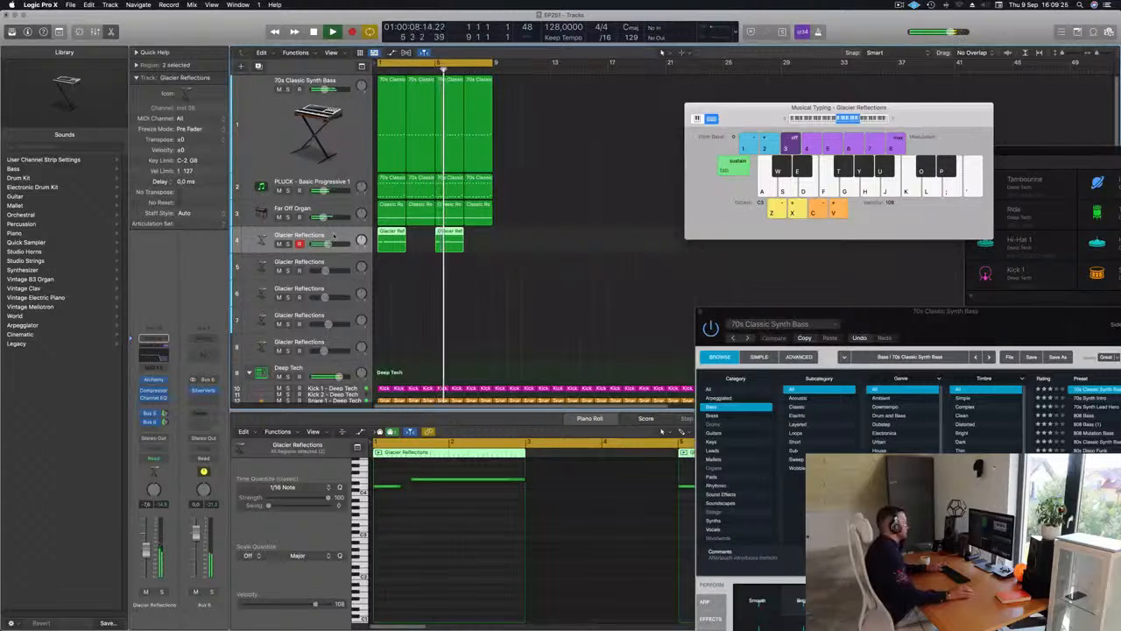
key("space")
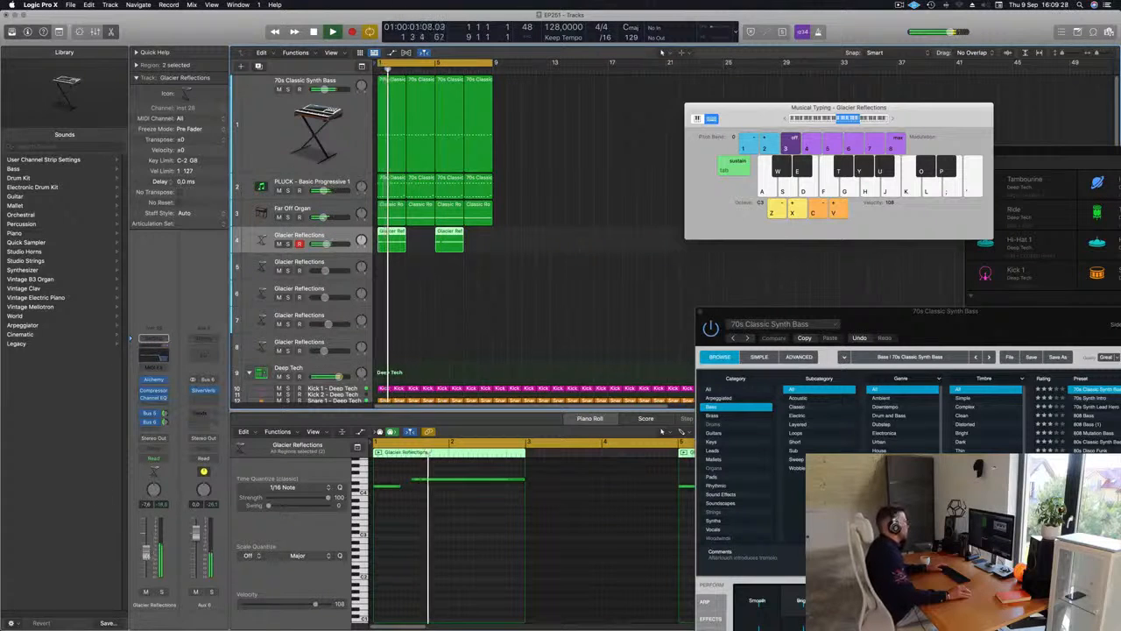
left_click_drag(145, 556, 146, 563)
left_click(557, 280)
key("space")
key("space")
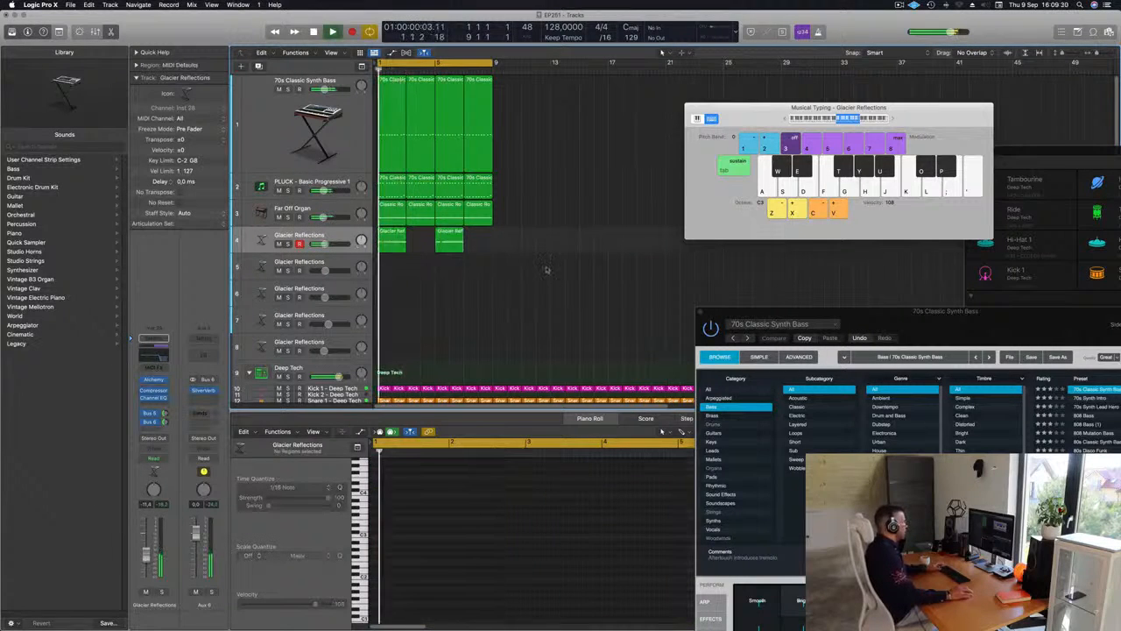
Select all bass, pluck, organ and pad regions and repeat the eight-bar block three times, up to bar 33
left_click_drag(547, 280, 320, 26)
key("super+r")
key("super+r")
key("super+r")
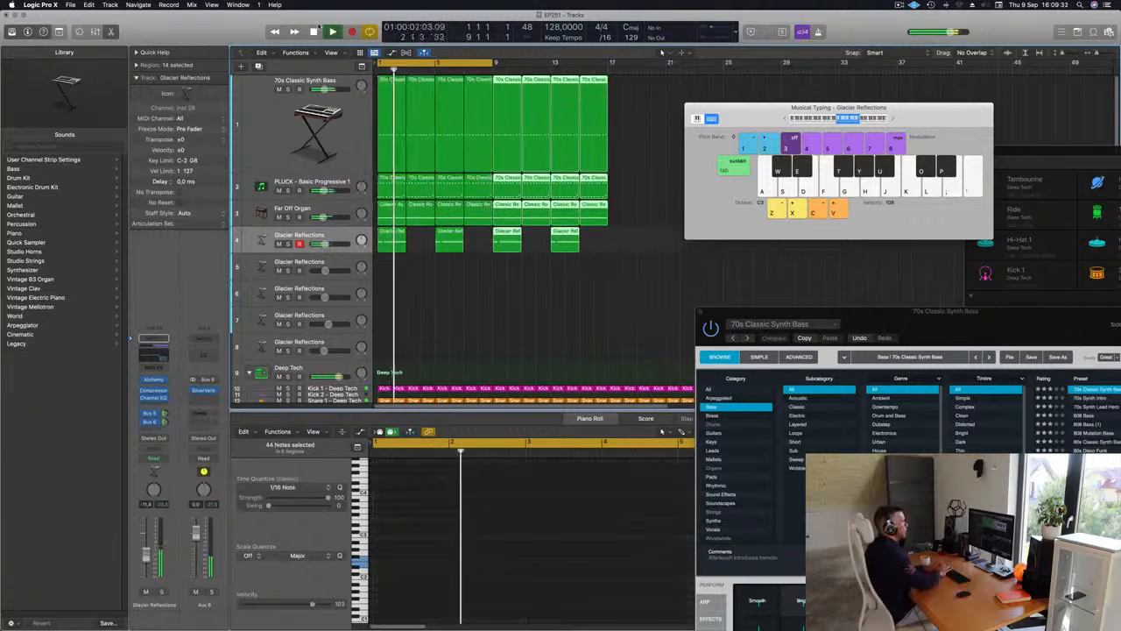
Move Musical Typing aside, extend the cycle range to bar 33 and return playback to the start
left_click_drag(838, 107, 1090, 131)
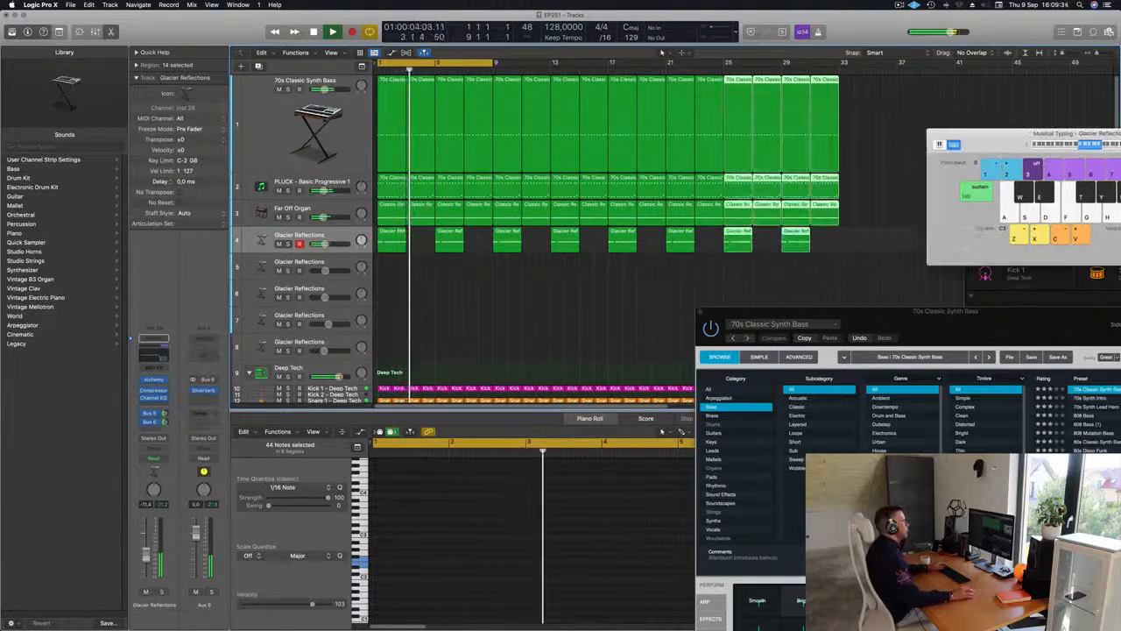
left_click_drag(491, 63, 834, 70)
key("Return")
Open the Compressor and Alchemy on the 70s Classic Synth Bass track and adjust Alchemy's Cutoff while the arrangement plays
left_click(259, 134)
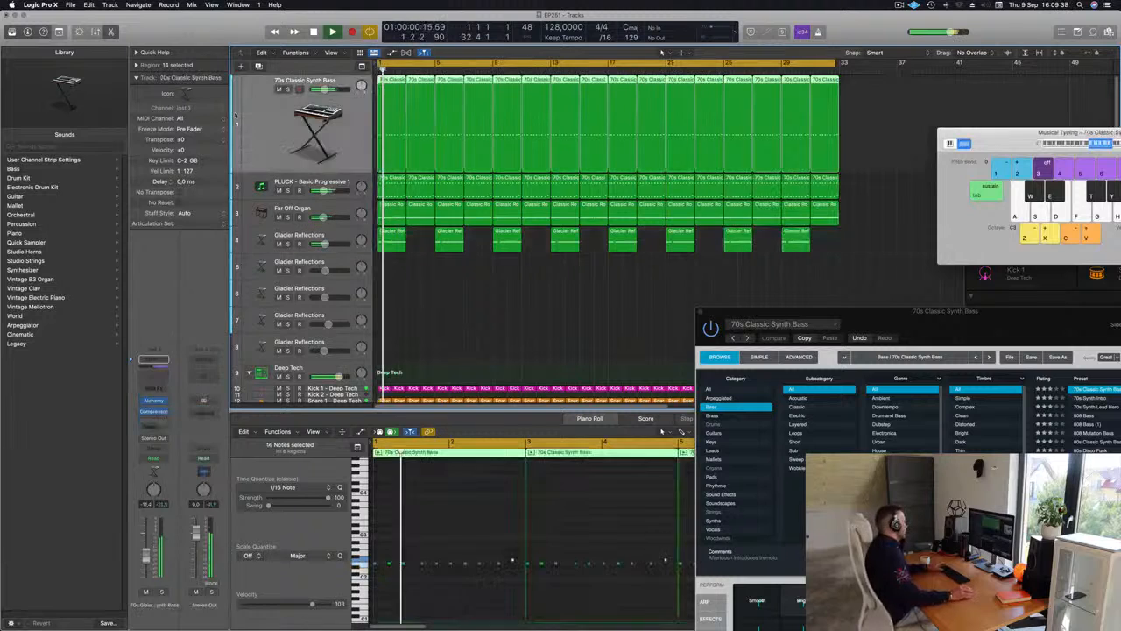
key("Return")
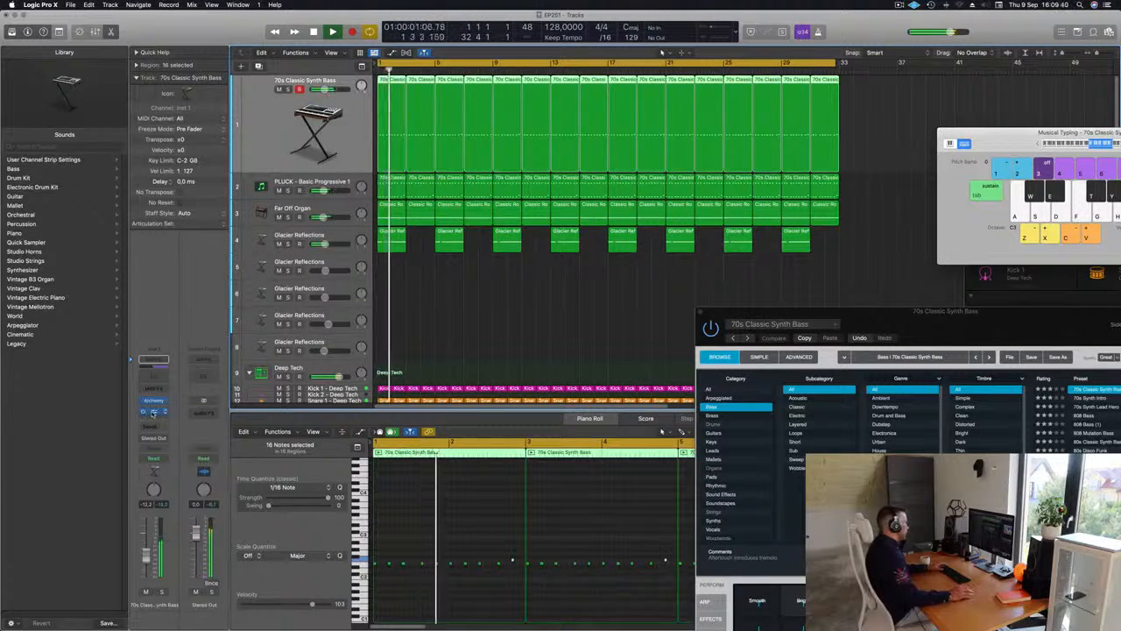
left_click(154, 411)
left_click(155, 401)
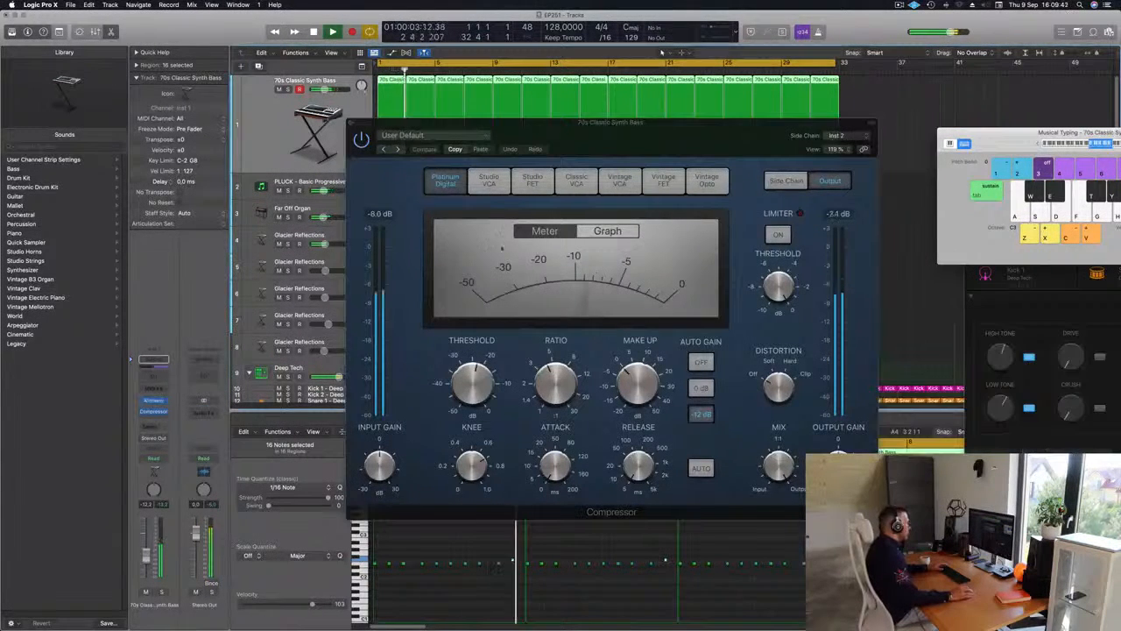
left_click(152, 402)
left_click_drag(923, 326, 553, 168)
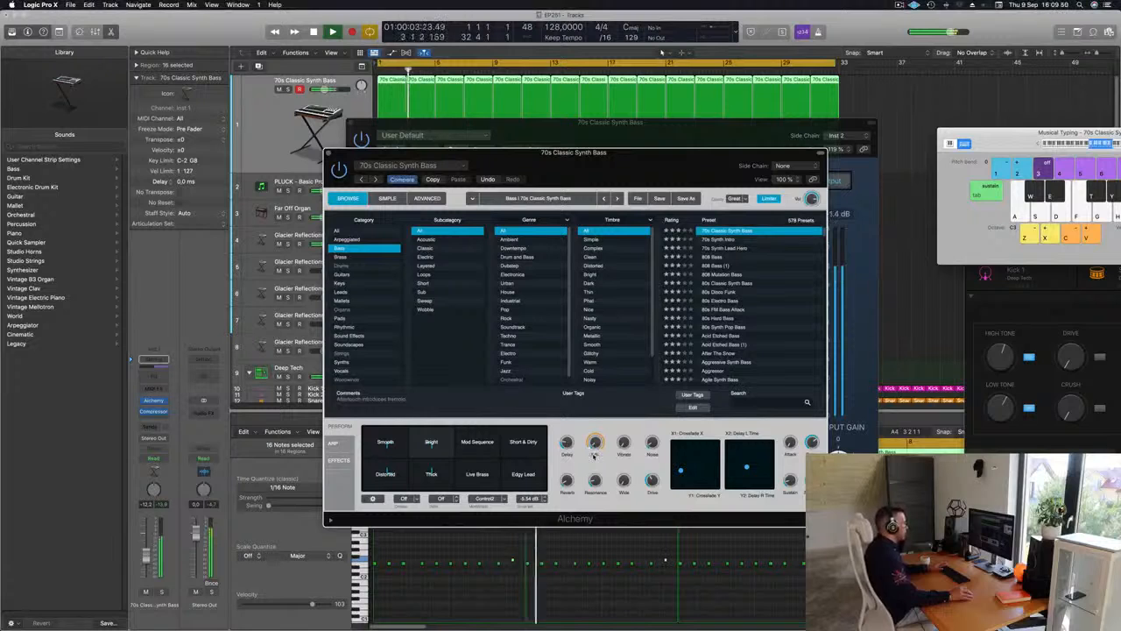
left_click_drag(553, 165, 498, 242)
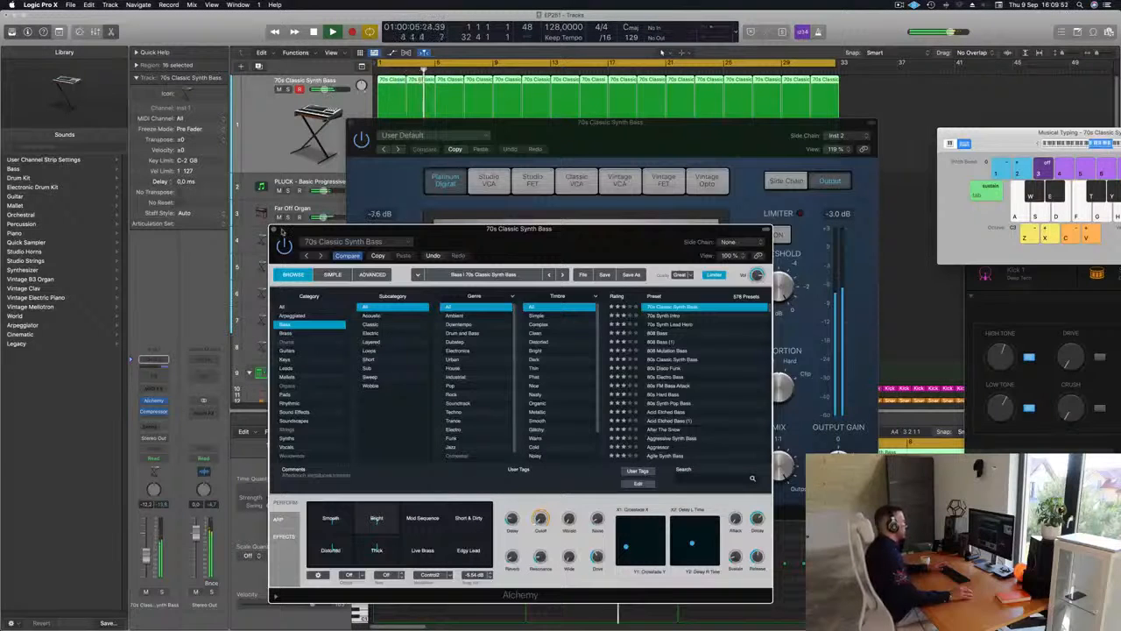
Close the Alchemy and Compressor windows of the 70s Classic Synth Bass track
left_click_drag(493, 131, 399, 179)
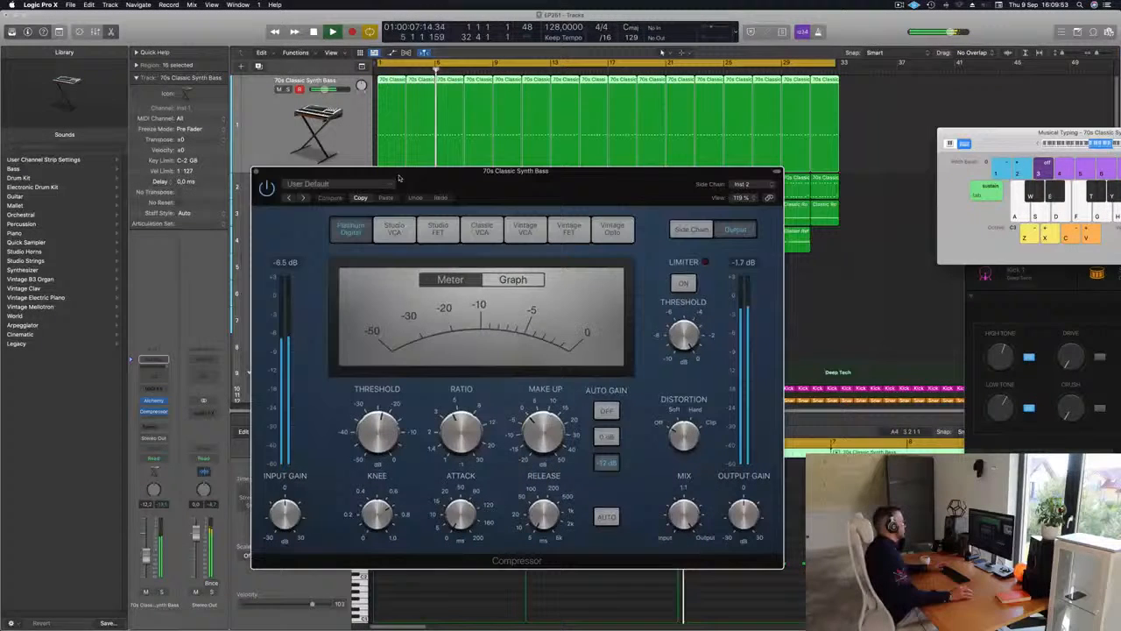
left_click(255, 172)
scroll(383, 269, "down", 5)
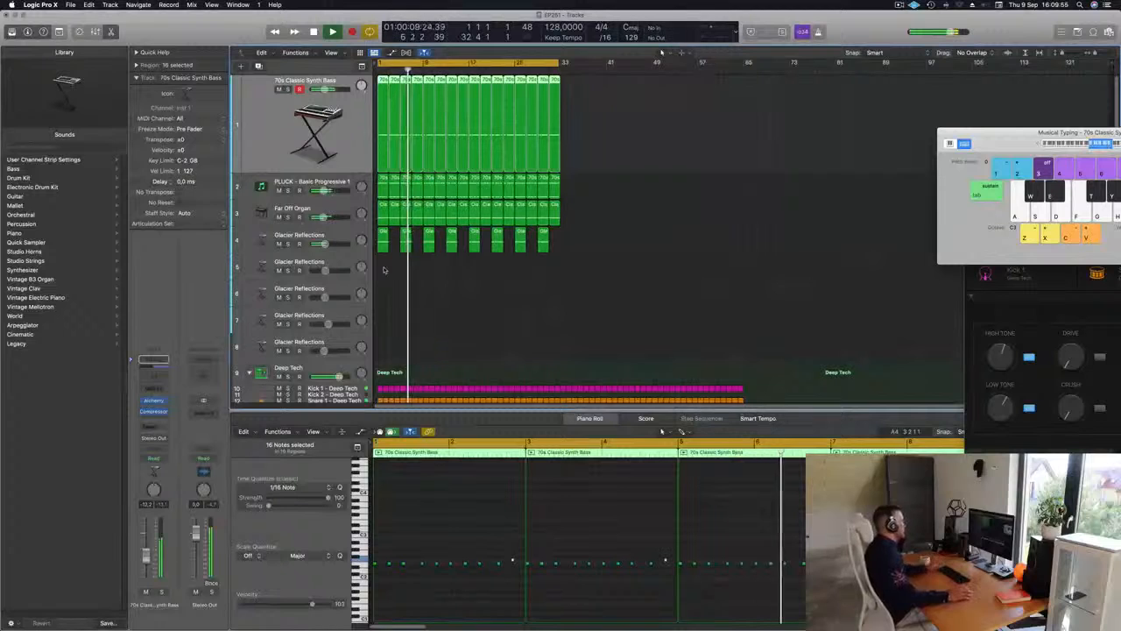
Open Alchemy on the Glacier Reflections track 5, try notes with Musical Typing over the restarted loop and raise the track's volume
left_click(333, 261)
key("Return")
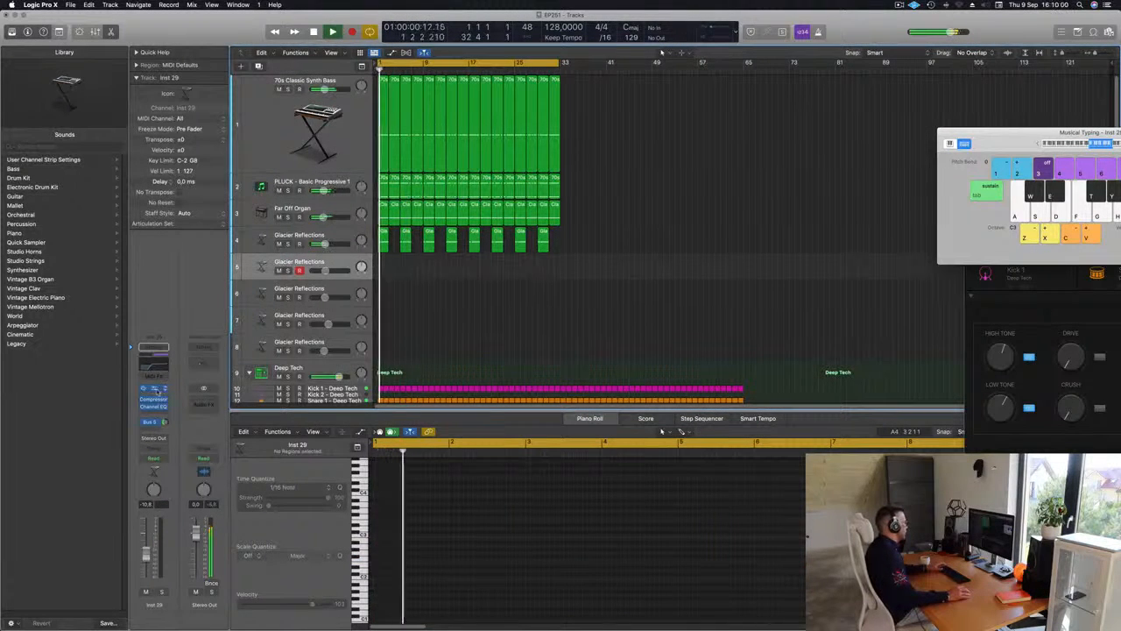
left_click(155, 390)
left_click_drag(637, 122, 692, 107)
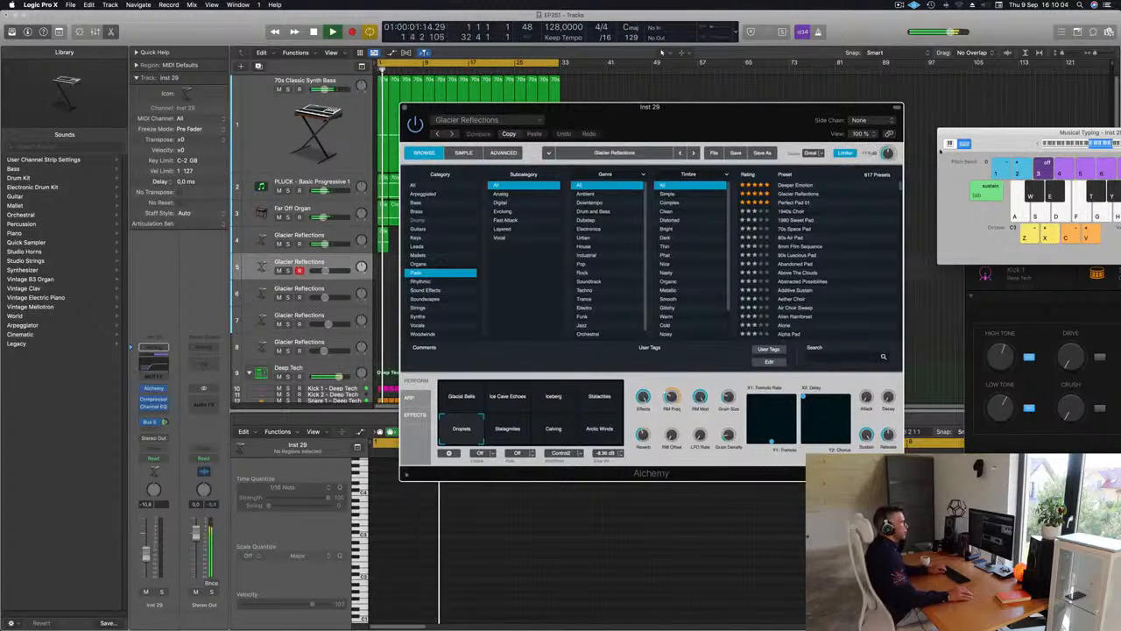
left_click_drag(990, 149, 928, 157)
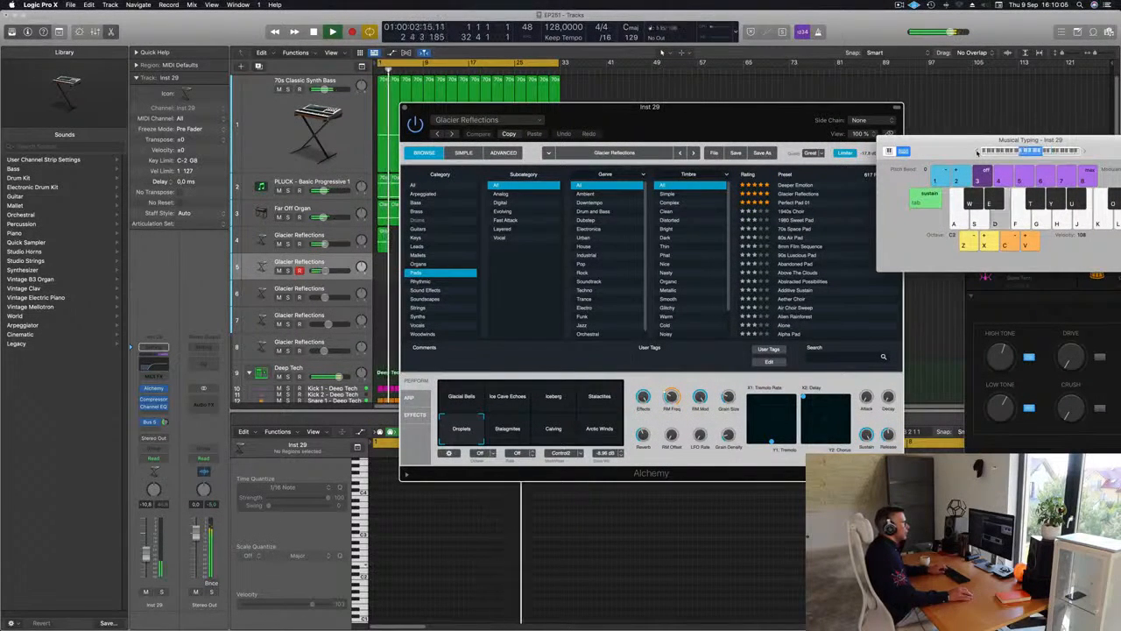
left_click_drag(978, 152, 774, 148)
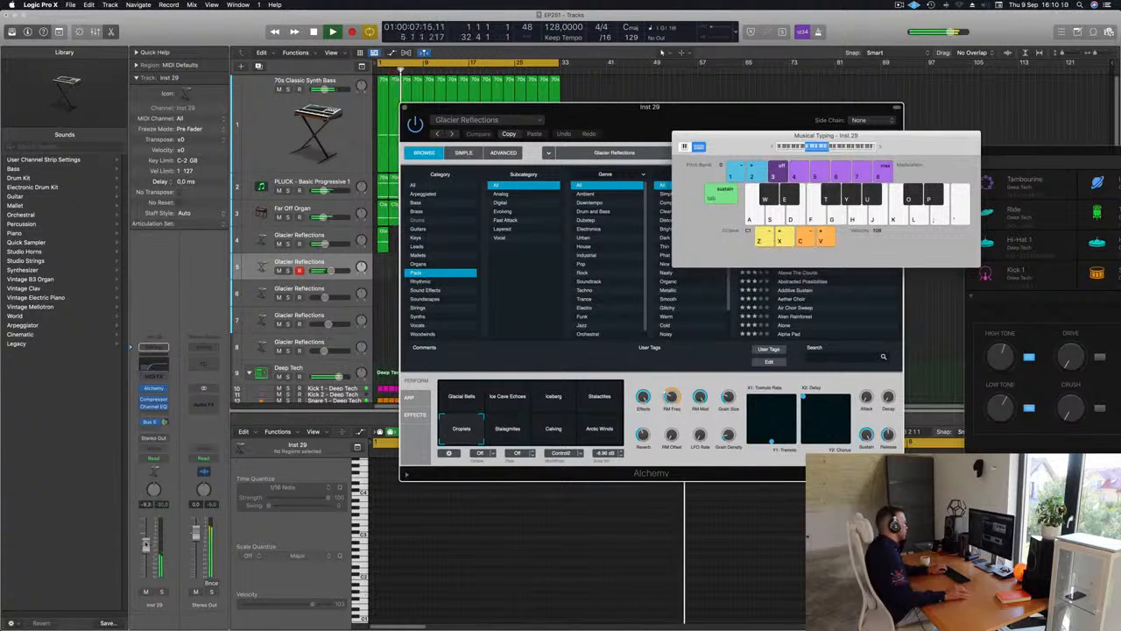
key("g")
left_click_drag(146, 555, 146, 545)
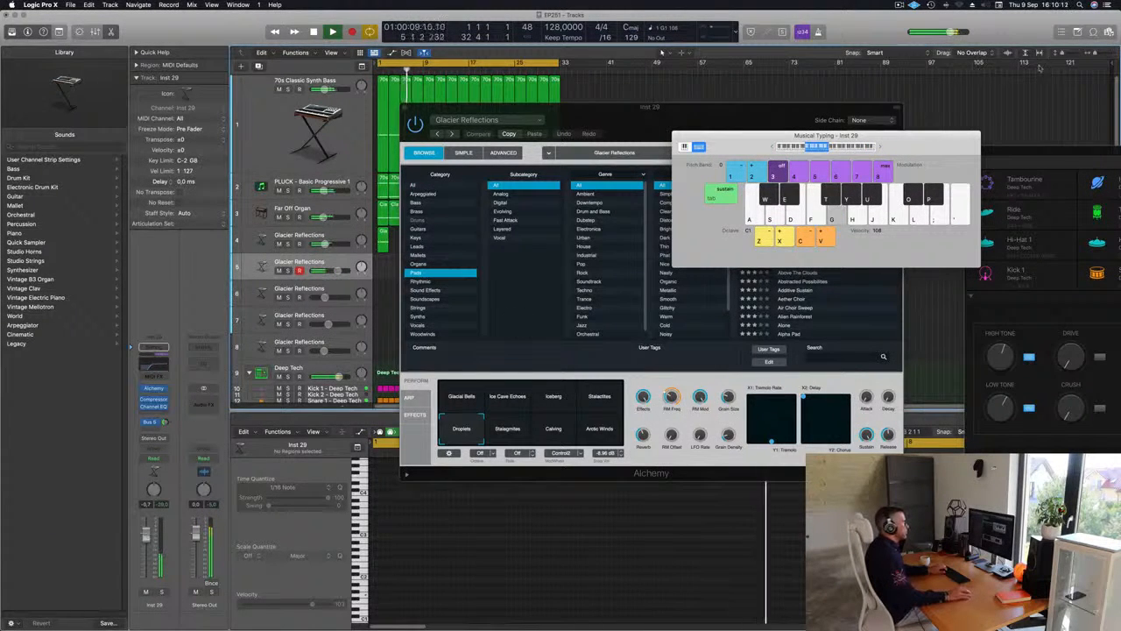
Load the Perfect Pad 01 preset in track 5's Alchemy and lower the track's volume to -2.2 dB during playback
left_click_drag(789, 108, 634, 141)
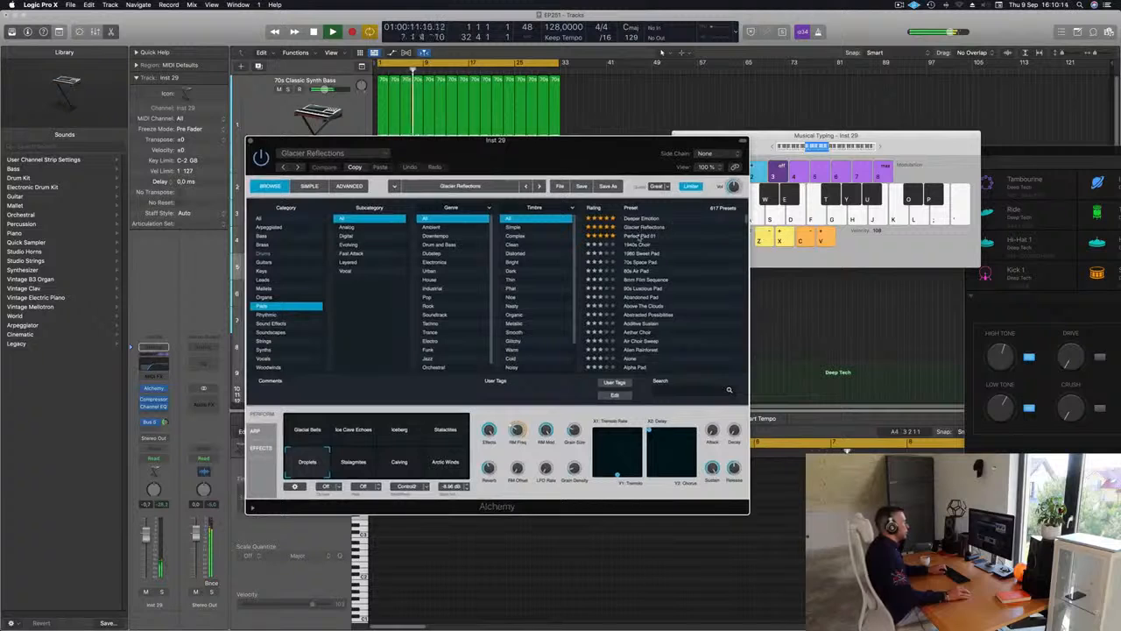
left_click(643, 235)
left_click_drag(576, 163, 772, 134)
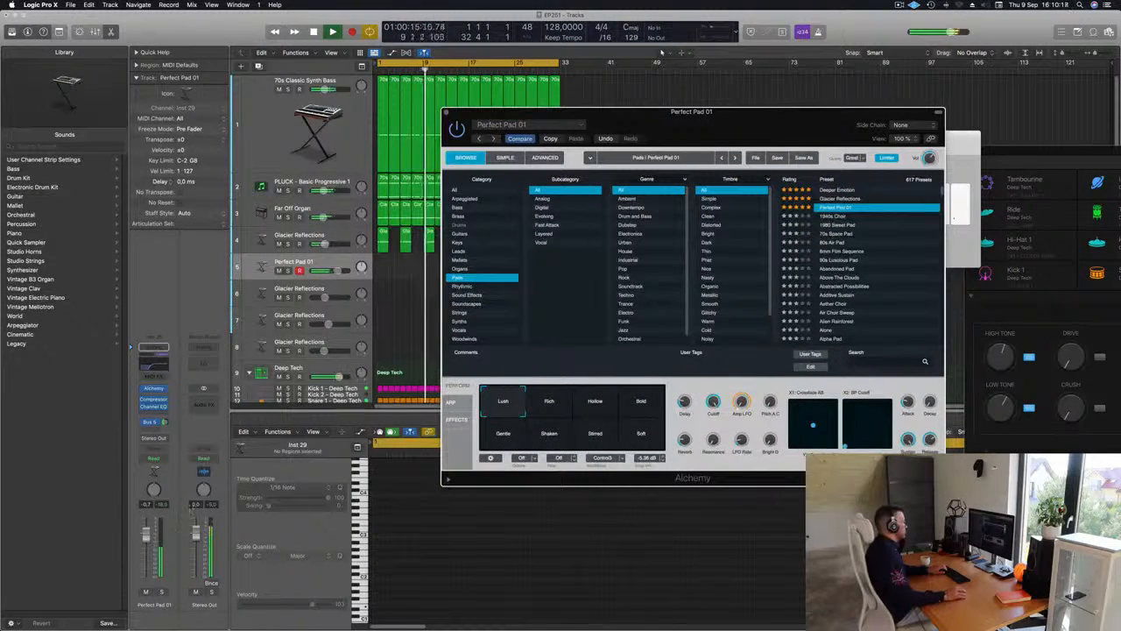
left_click_drag(146, 536, 147, 541)
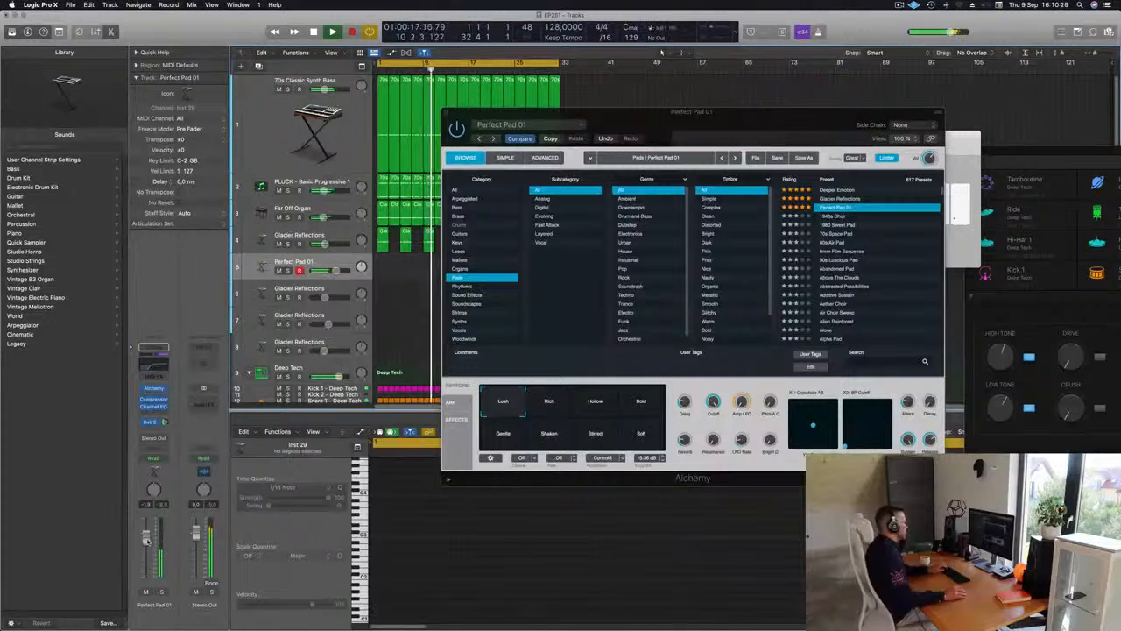
key("space")
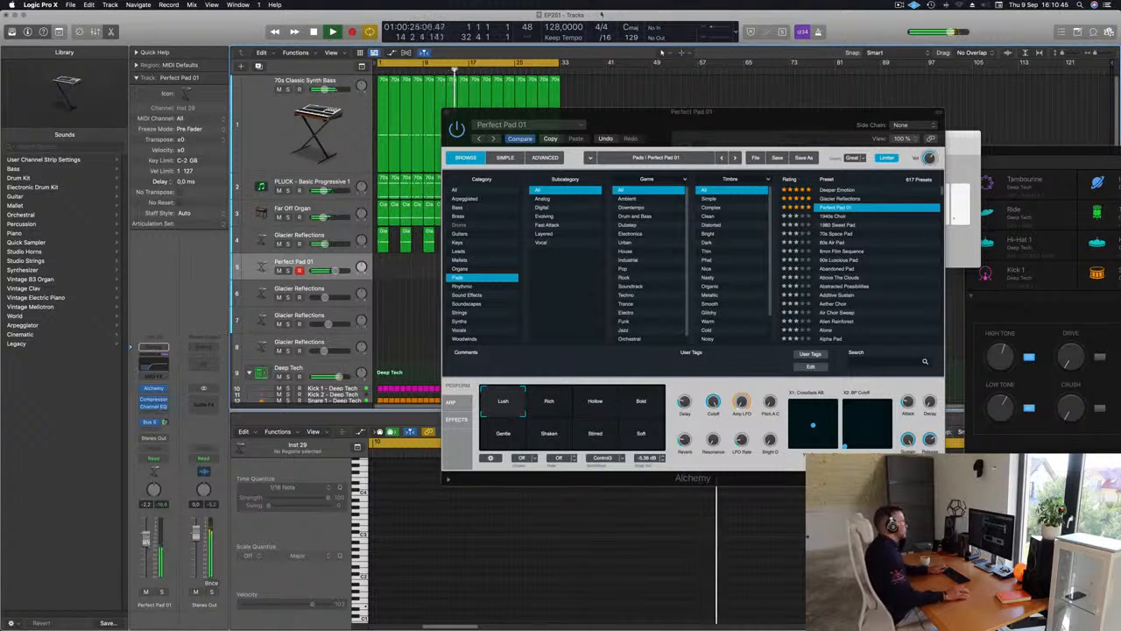
Move the Alchemy window aside and record a pad line on the Perfect Pad 01 track from bar 1 to about bar 9
left_click_drag(613, 112, 884, 128)
key("space")
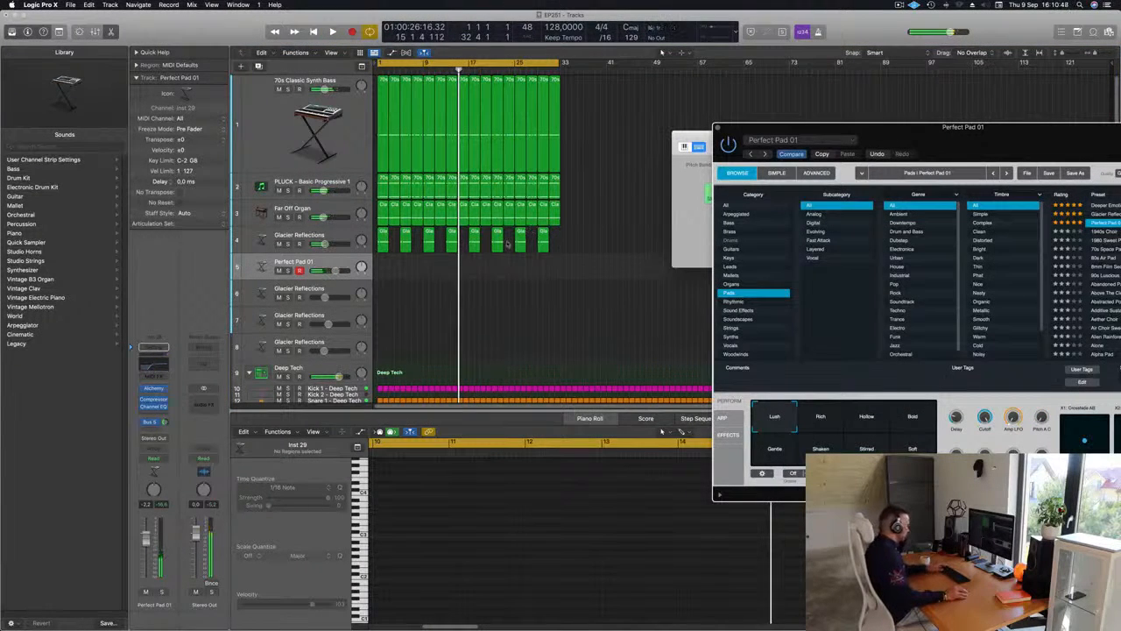
key("r")
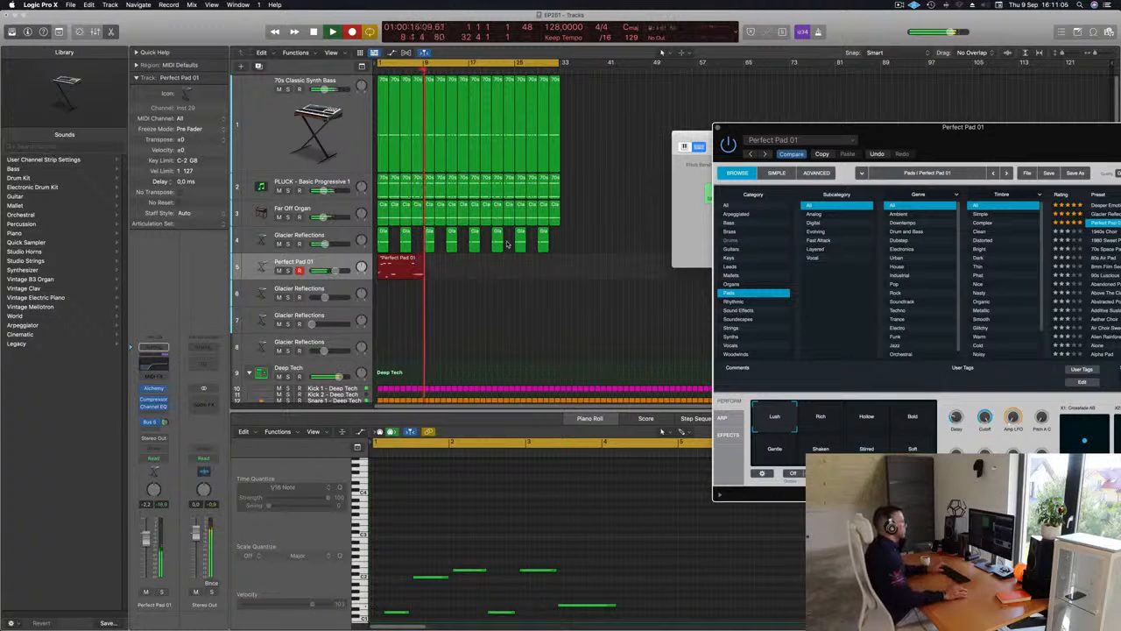
key("space")
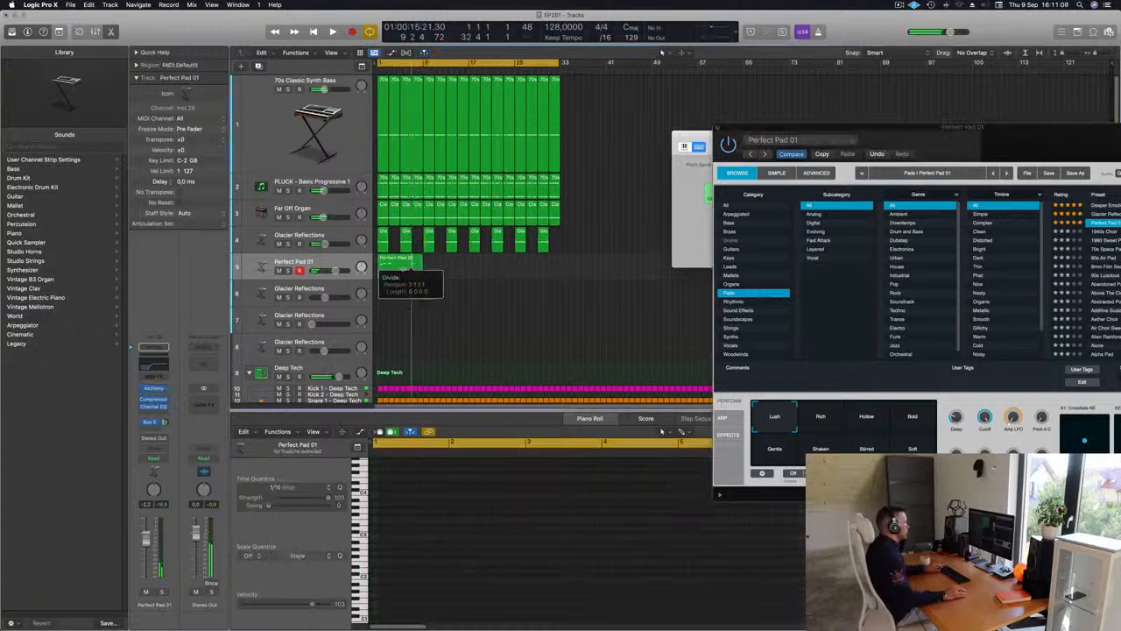
Divide the recorded pad region at bar 7, delete its first six bars and place the remaining two-bar part at bar 1
left_click(394, 267)
key("Delete")
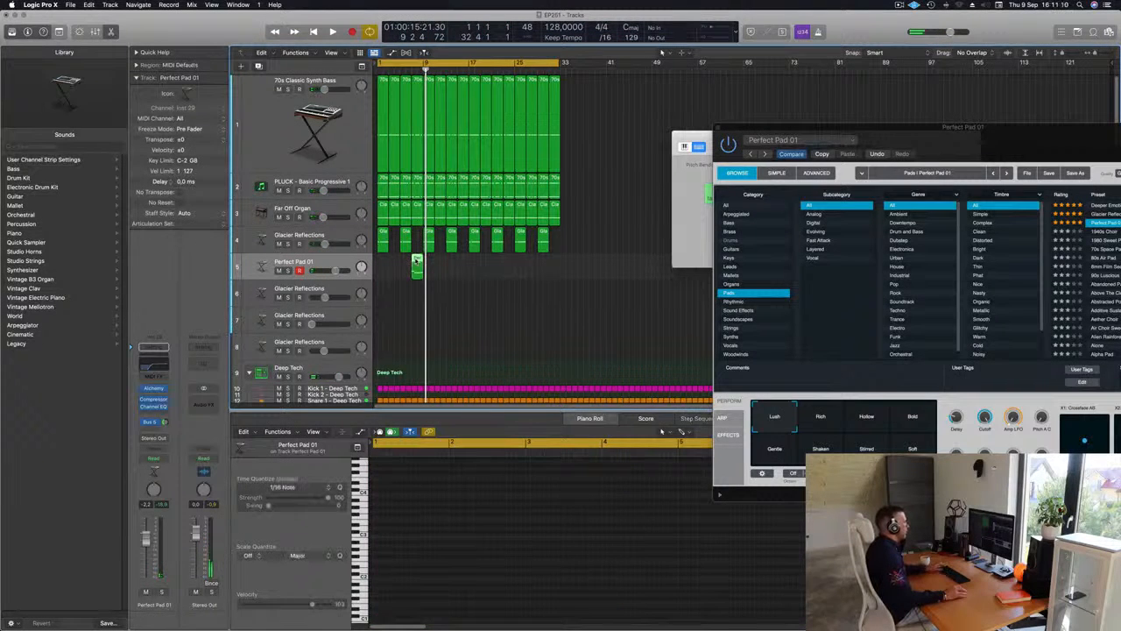
key("super+z")
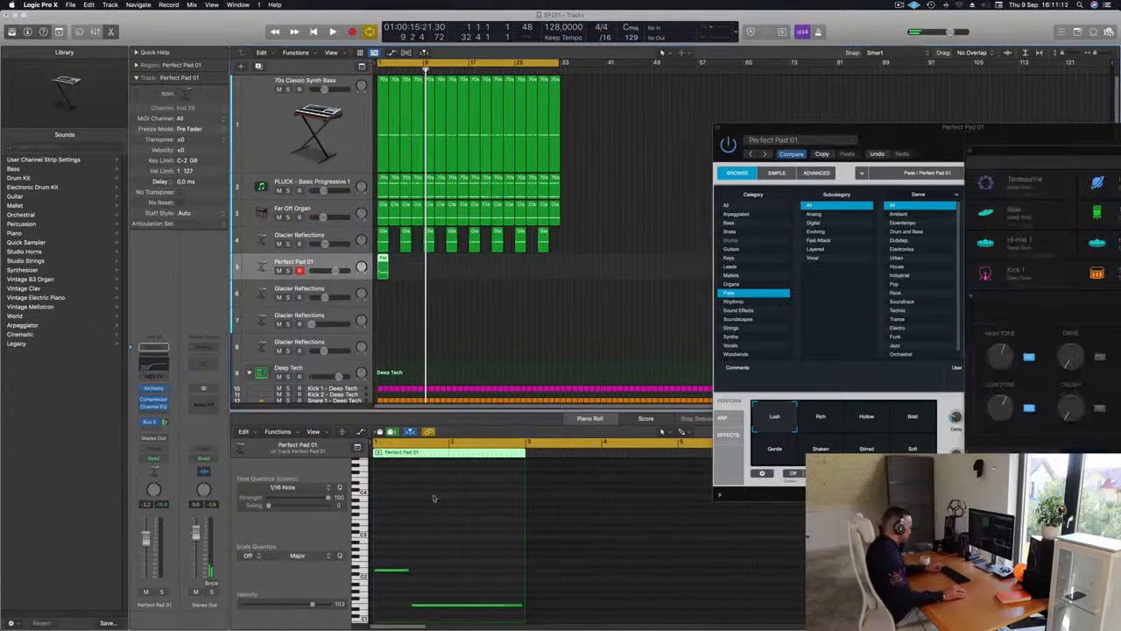
Decline the incoming FaceTime call and shift the first note of the two-bar pad region to the start of bar 1
key("super+k")
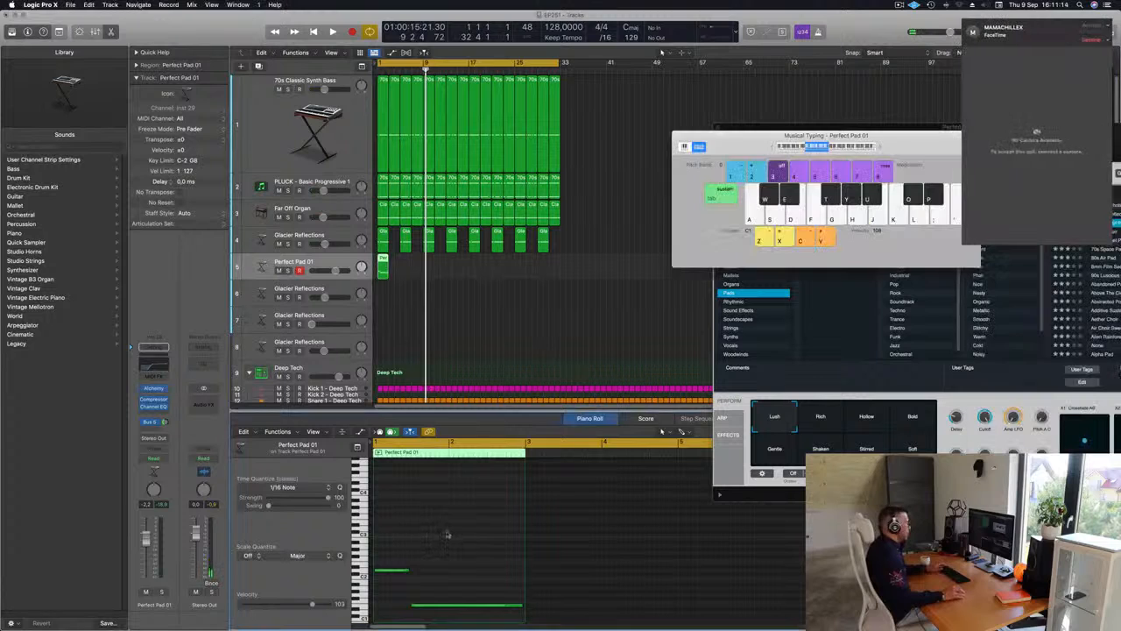
left_click(1086, 42)
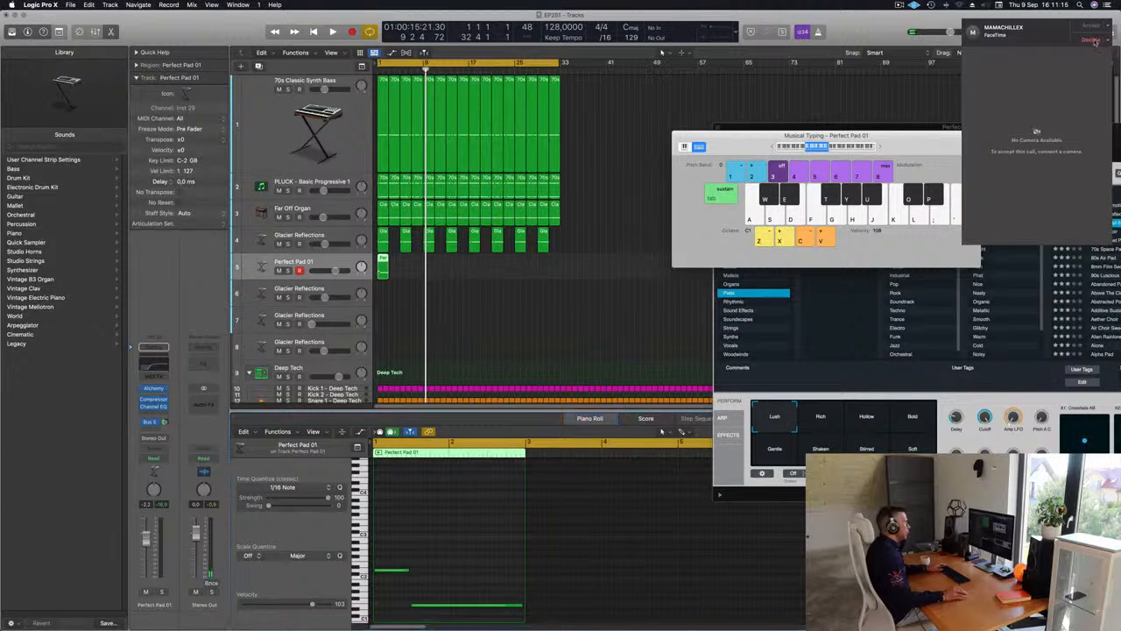
left_click(392, 268)
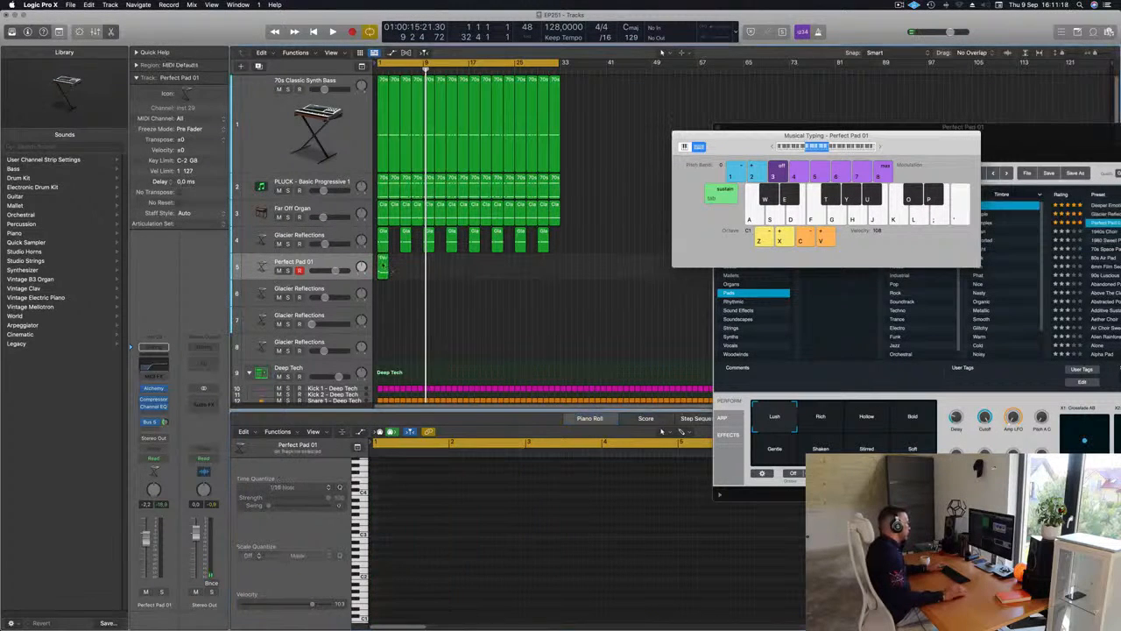
left_click(382, 266)
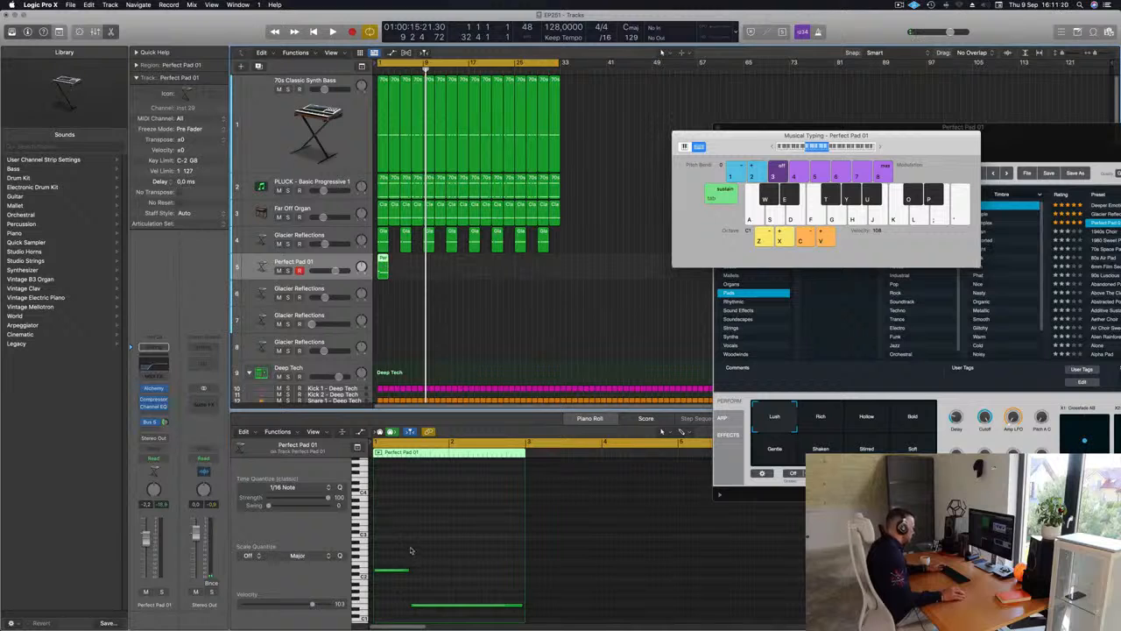
left_click_drag(410, 550, 394, 584)
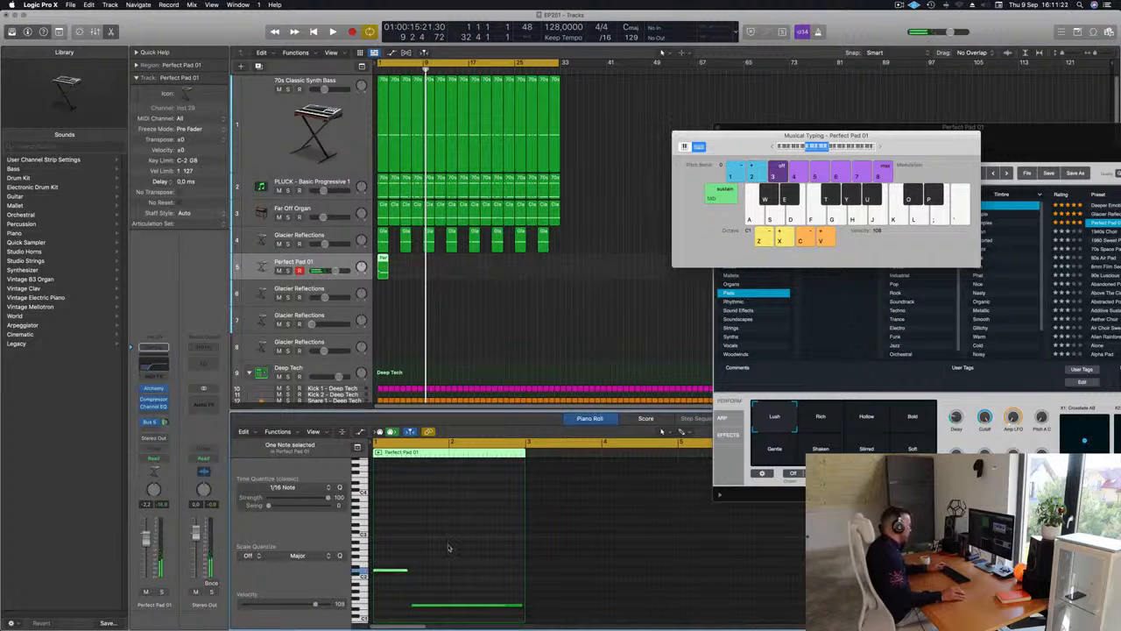
Play from the start and repeat the two-bar Perfect Pad 01 region up to bar 31
key("space")
left_click(448, 286)
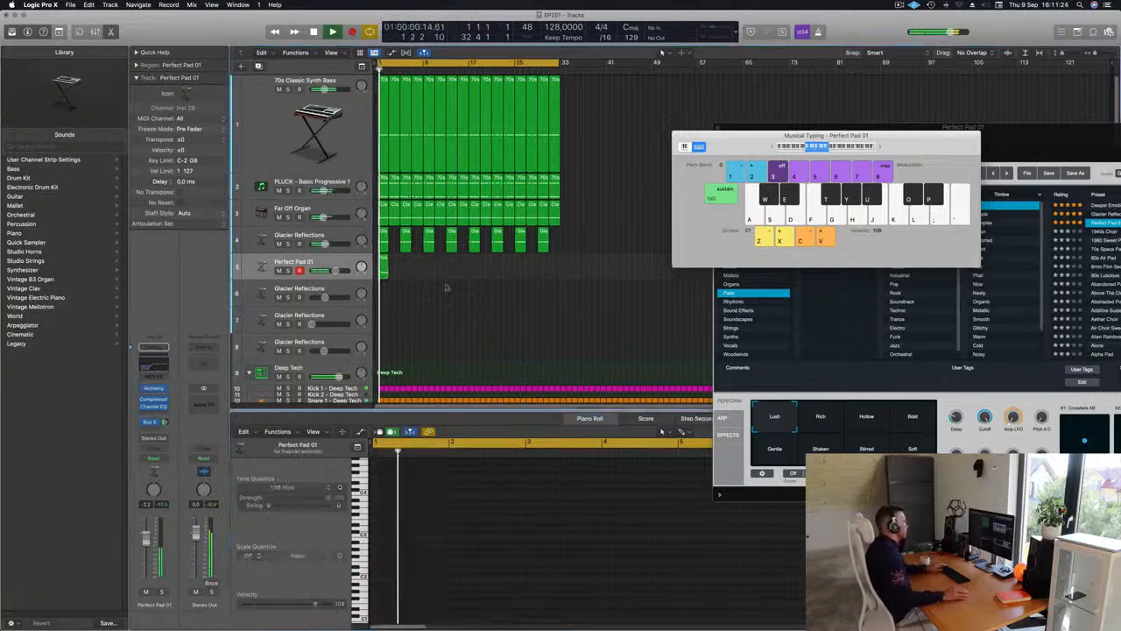
left_click(383, 268)
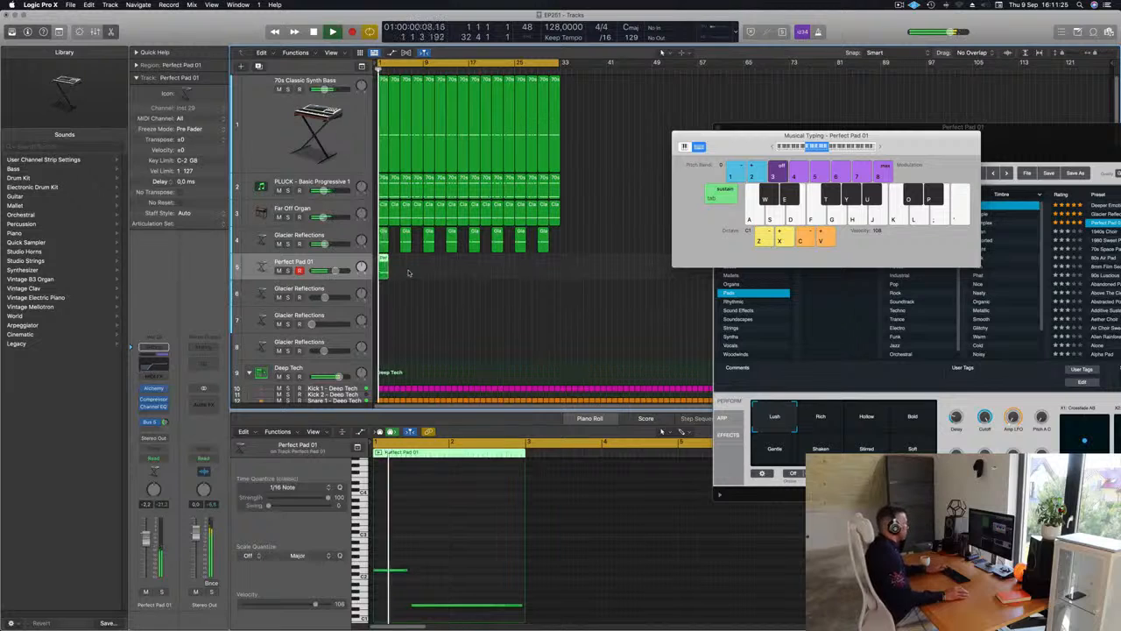
key("super+r")
key("super+r")
key("super+r")
key("super+r")
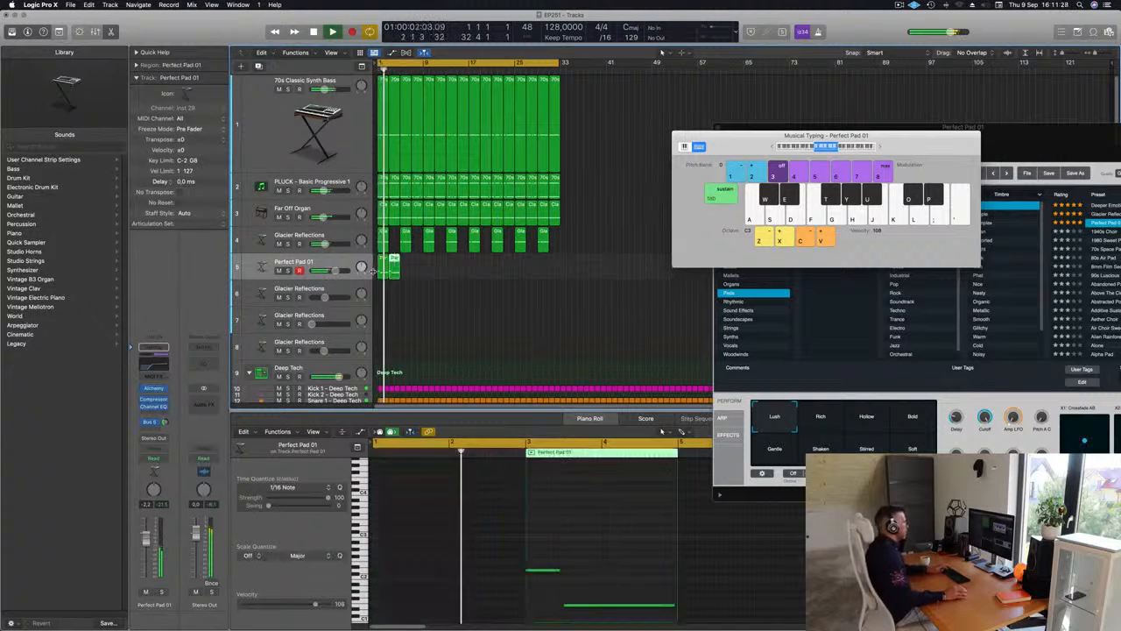
key("super+r")
key("super+r")
key("super+r")
key("super+r")
key("super+r")
key("super+r")
key("super+r")
key("super+r")
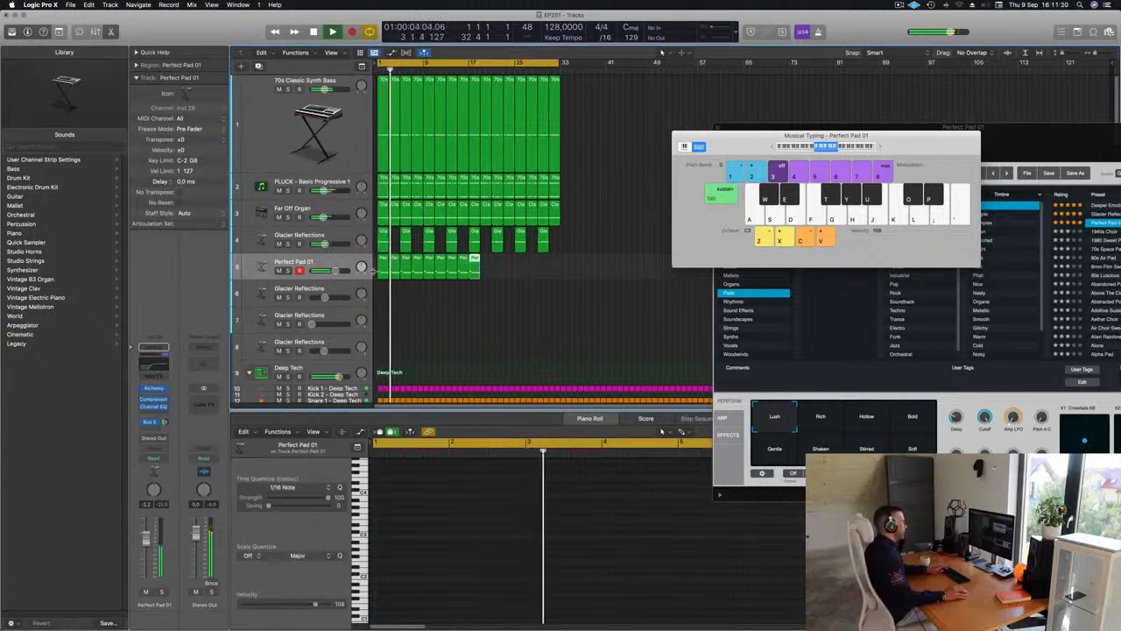
key("super+r")
key("super+r")
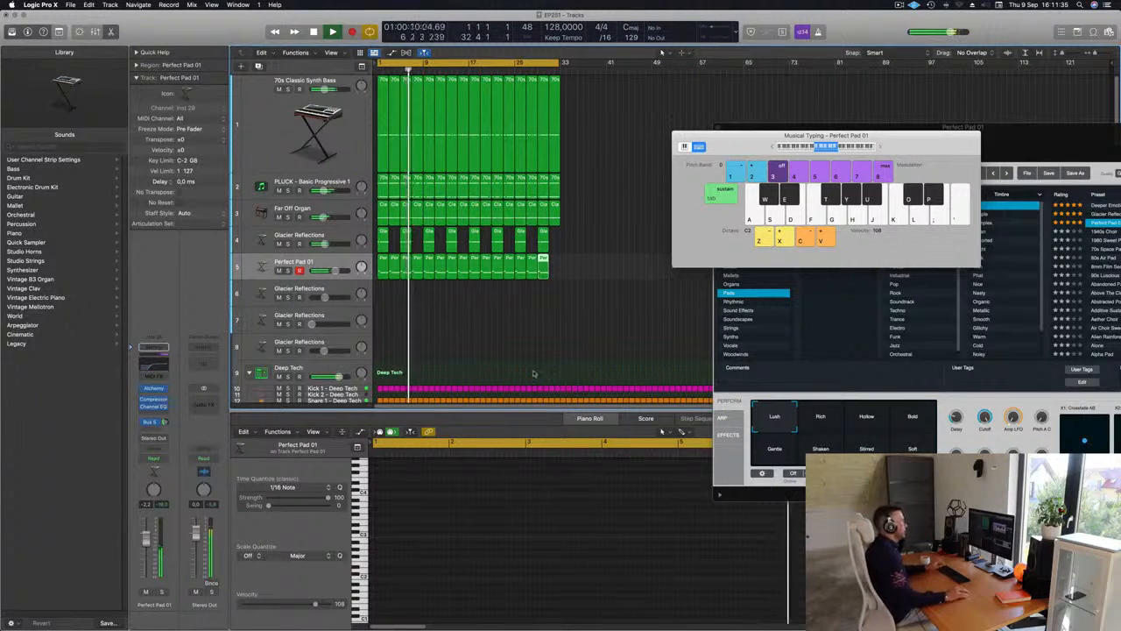
left_click(463, 331)
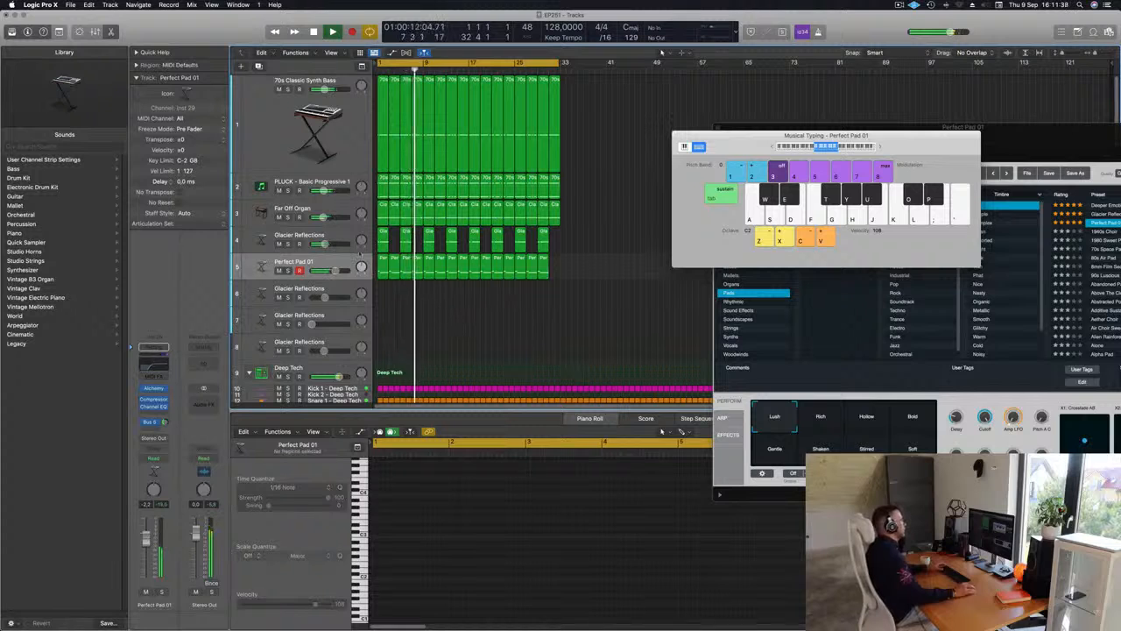
Select all Perfect Pad 01 regions, lower the track's volume to -3.5 dB and reduce Alchemy's Cutoff to about 50% during playback
left_click(315, 262)
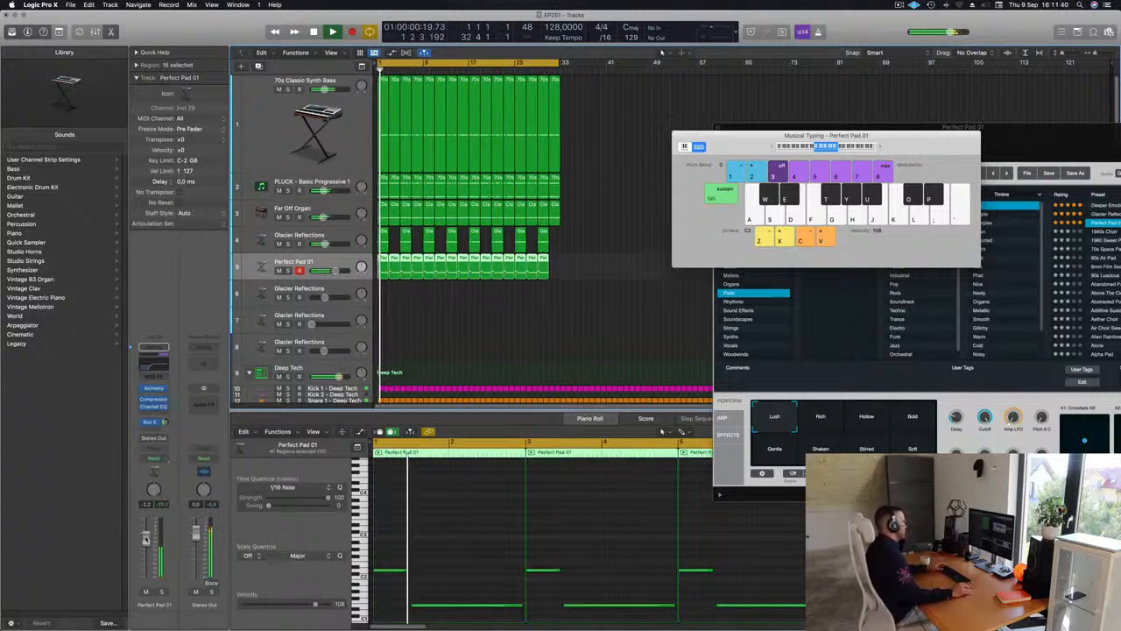
left_click(153, 388)
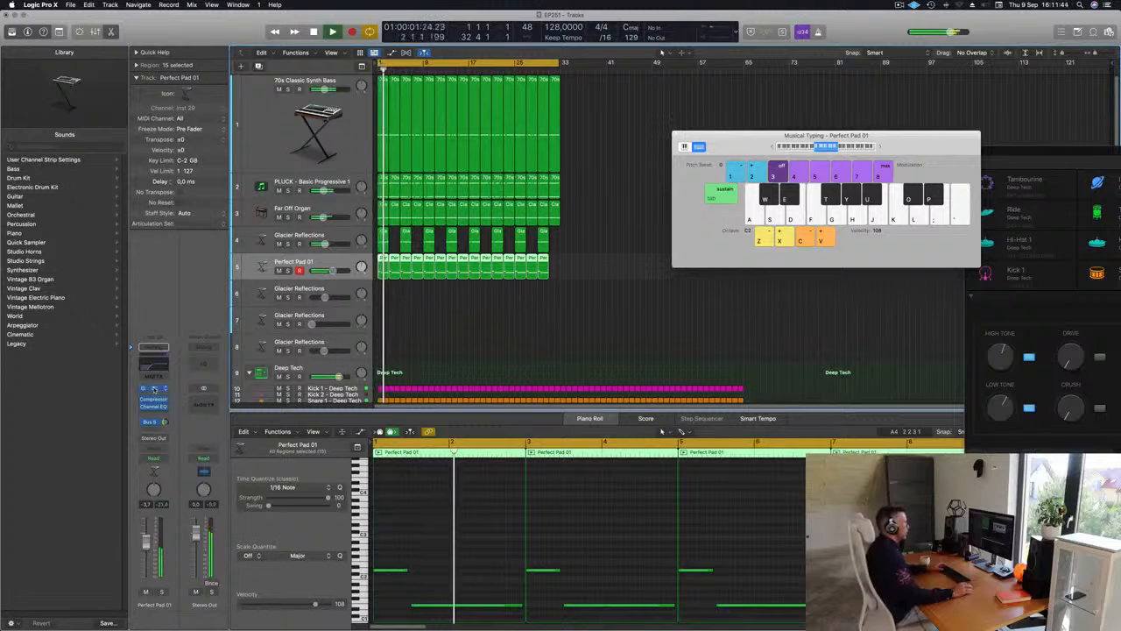
left_click(154, 389)
left_click_drag(951, 149, 562, 134)
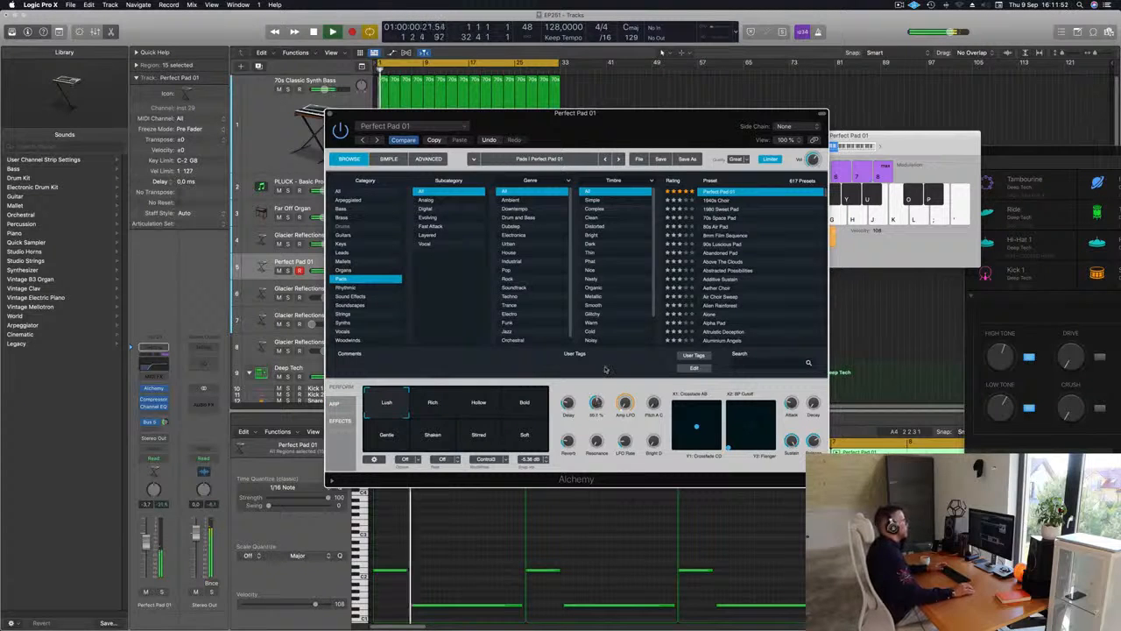
left_click_drag(593, 114, 456, 222)
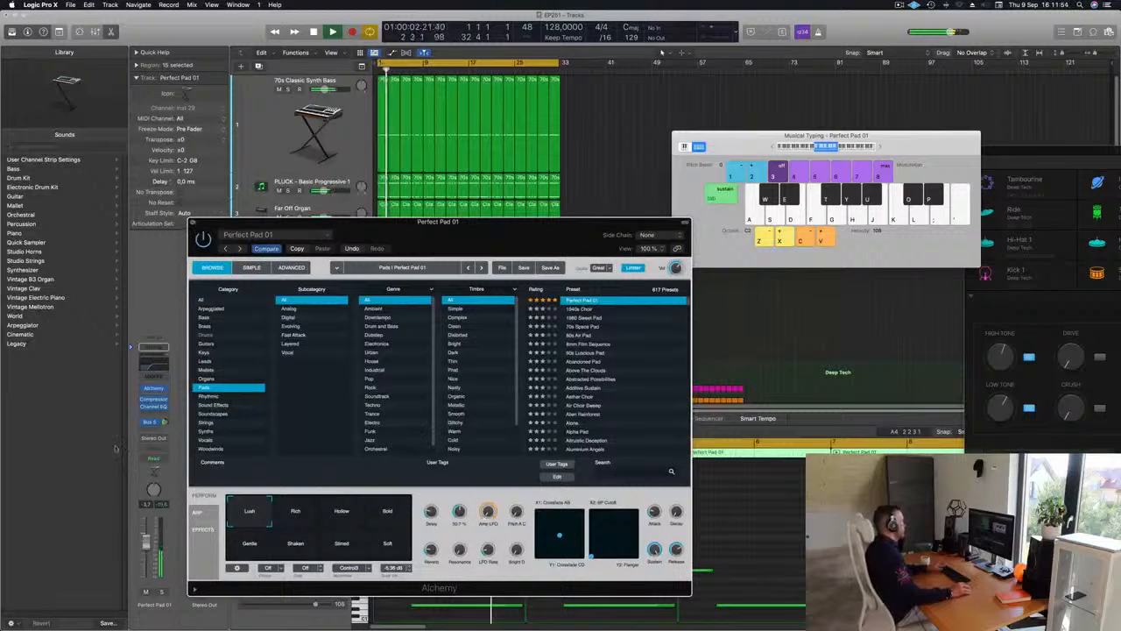
key("super+w")
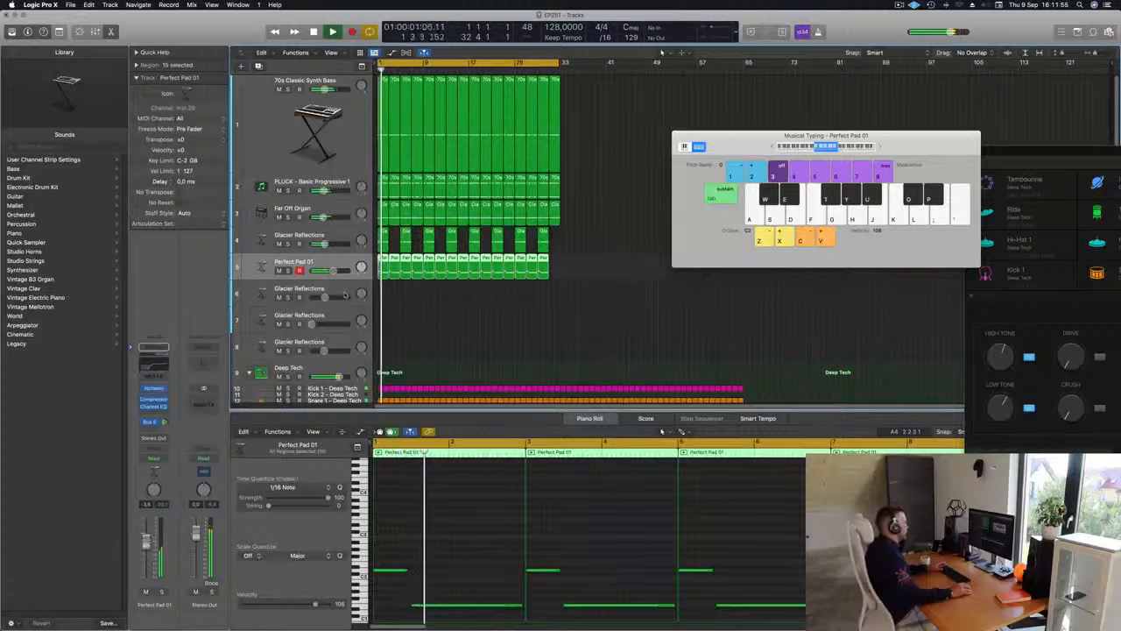
Repeat the last Perfect Pad 01 region up to bar 33 and lower Alchemy's Cutoff to about 46%
left_click(519, 320)
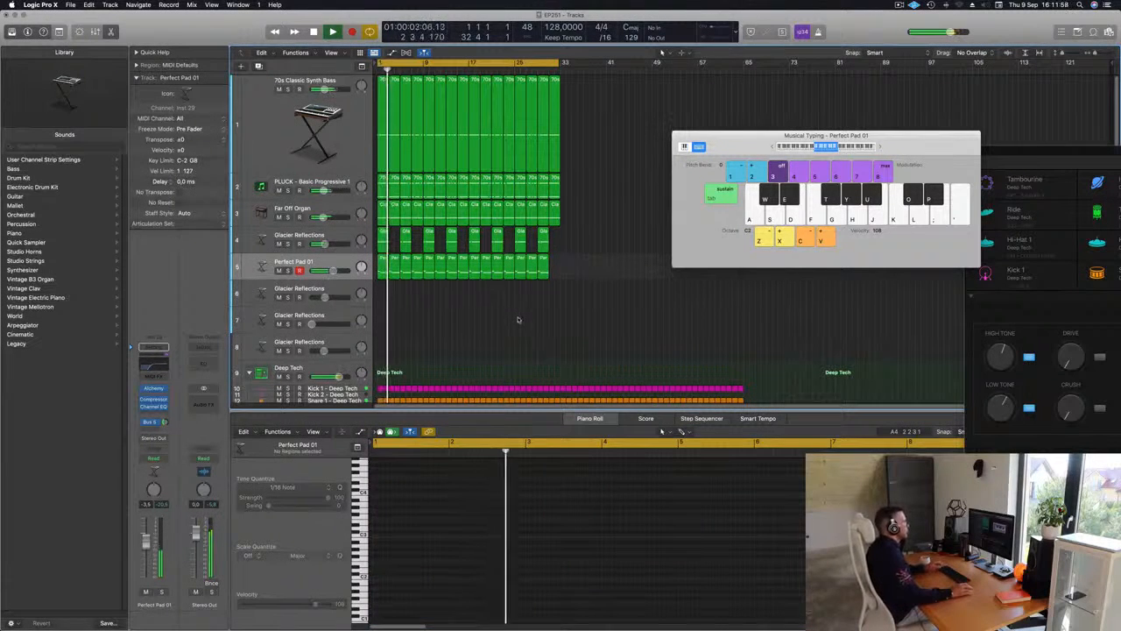
left_click(548, 261)
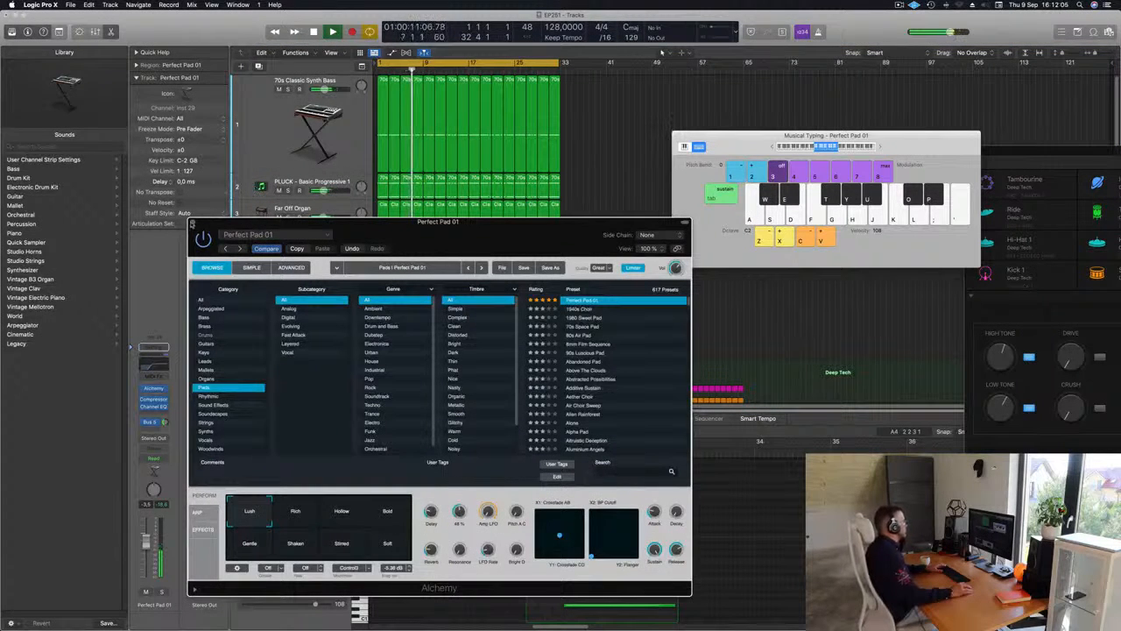
left_click(193, 224)
left_click(604, 328)
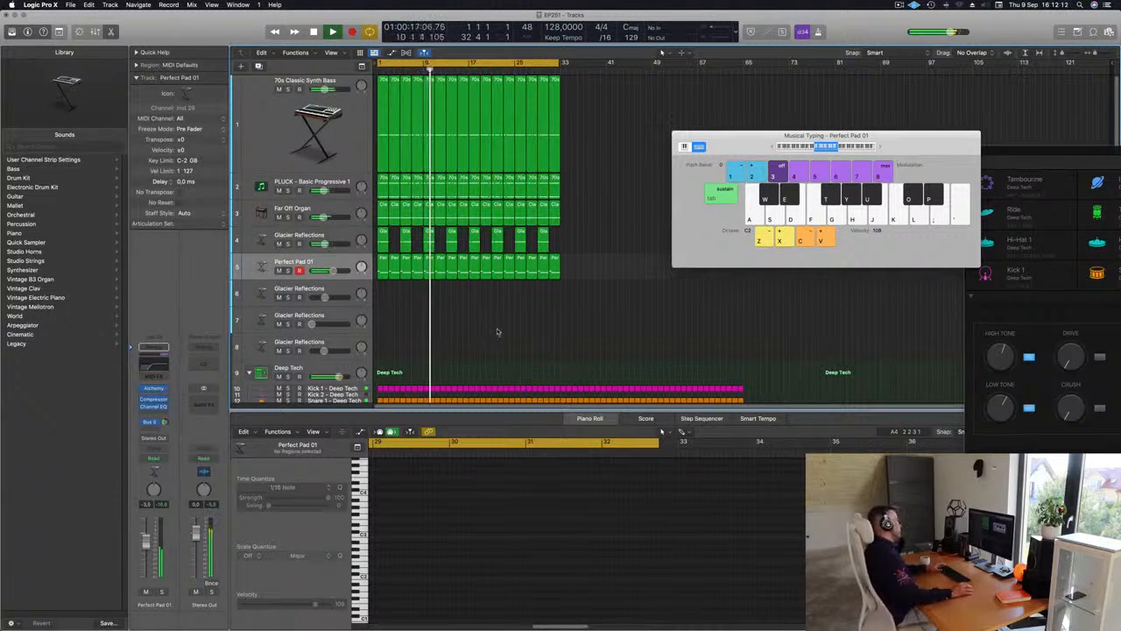
Select the empty Glacier Reflections track 8 and open its Alchemy synth, arranging it beside the Musical Typing keyboard
left_click(341, 339)
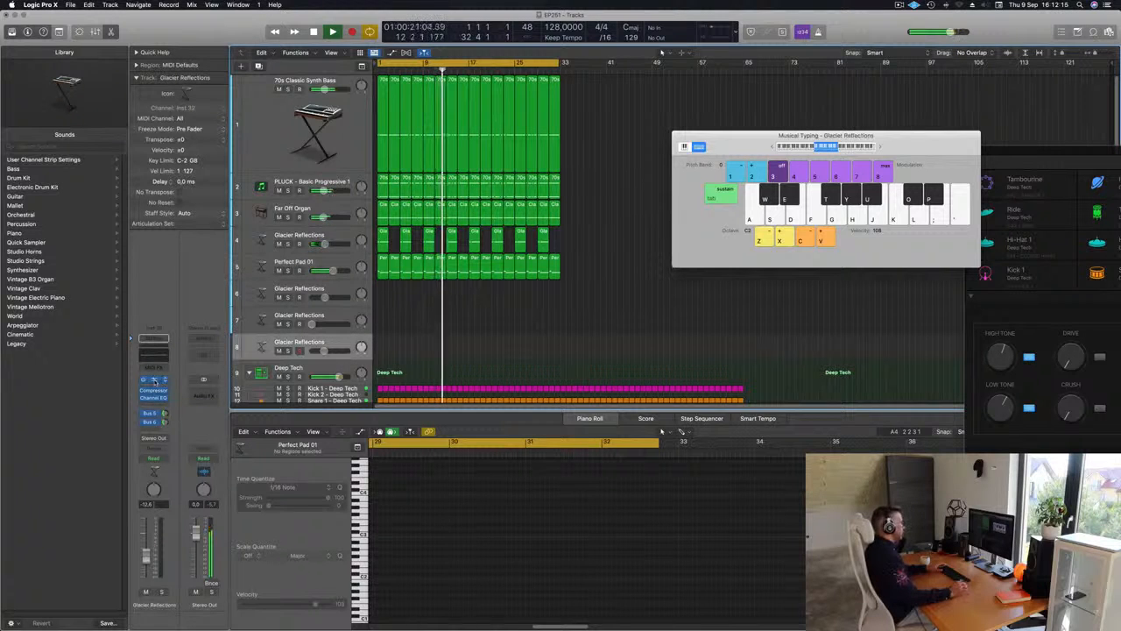
left_click(155, 380)
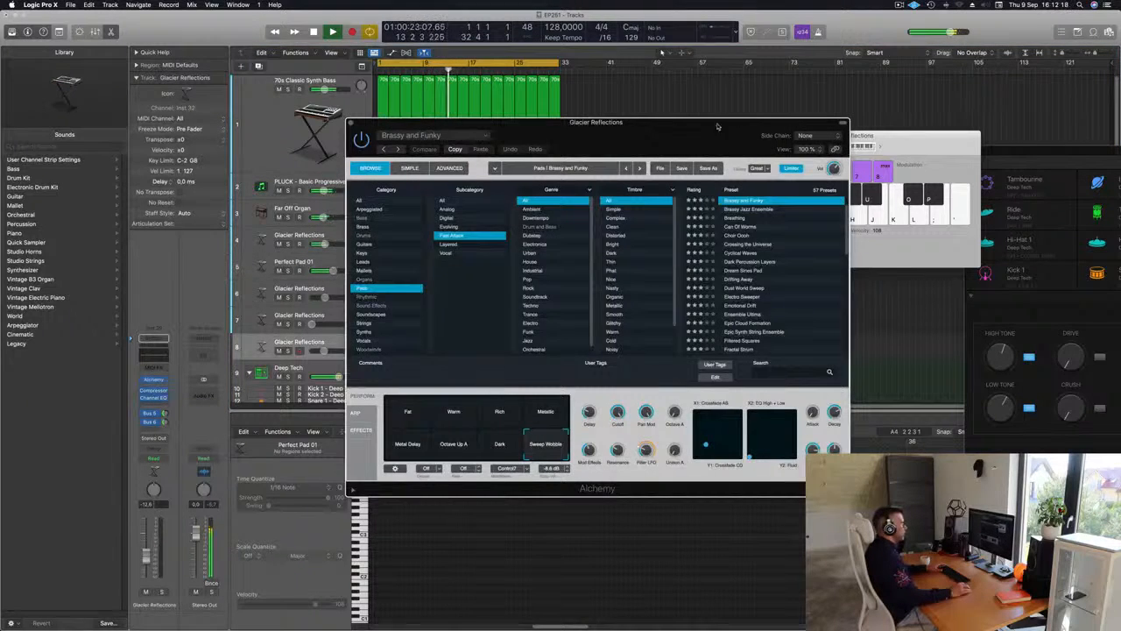
left_click_drag(716, 127, 741, 232)
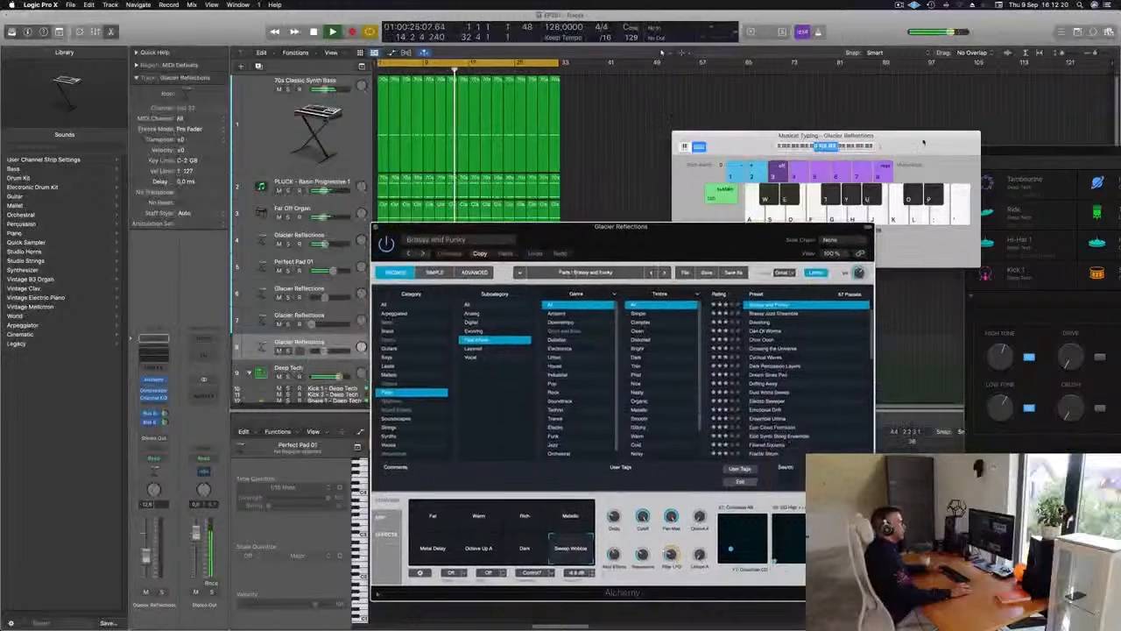
left_click_drag(923, 142, 935, 136)
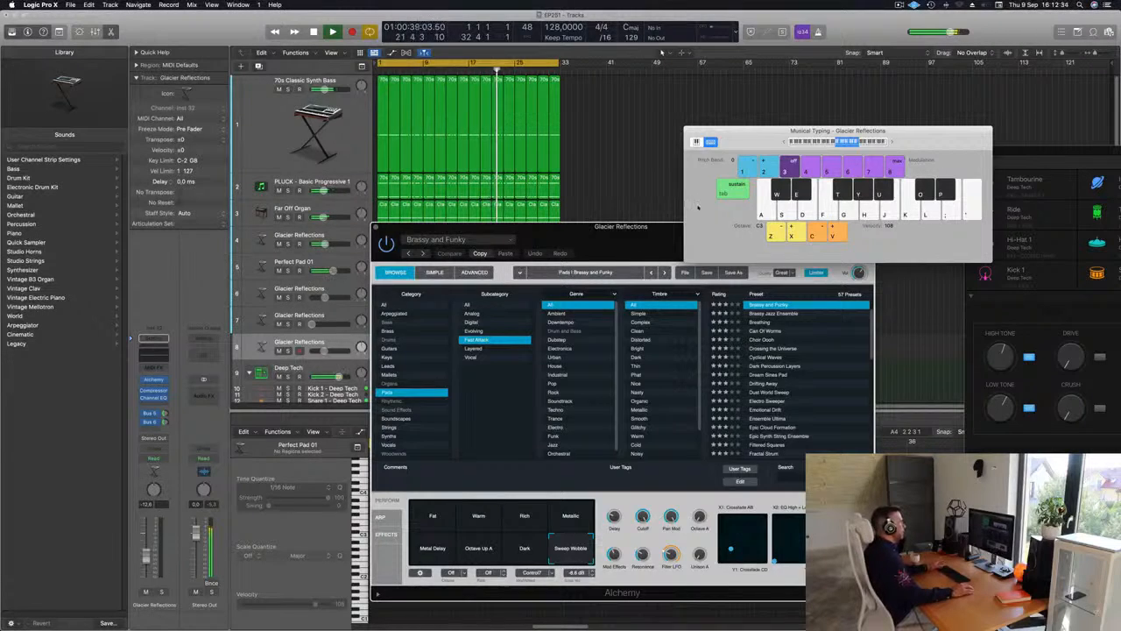
left_click_drag(613, 226, 645, 208)
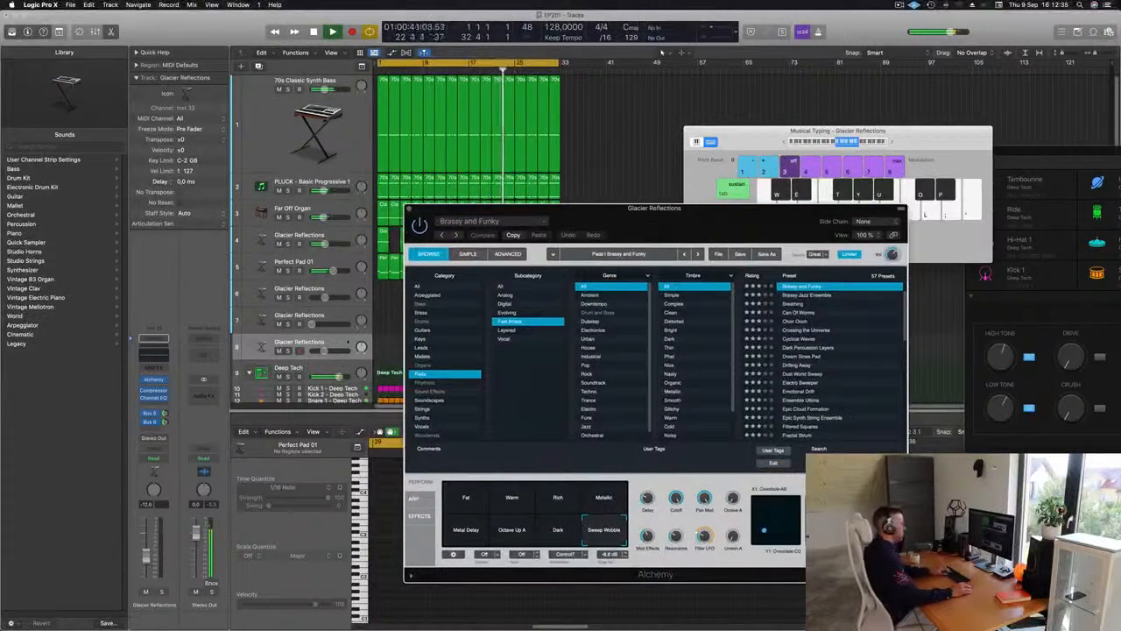
Audition notes on Glacier Reflections track 8, raise its volume and switch Alchemy's performance snapshot to Warm
key("k")
key("j")
key("h")
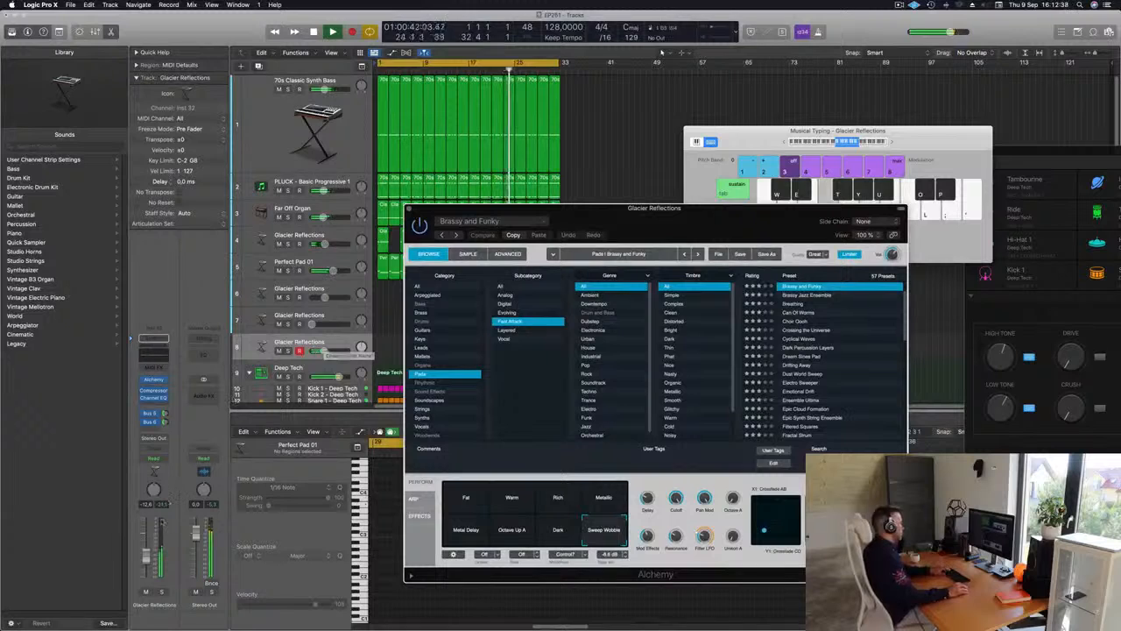
left_click(325, 351)
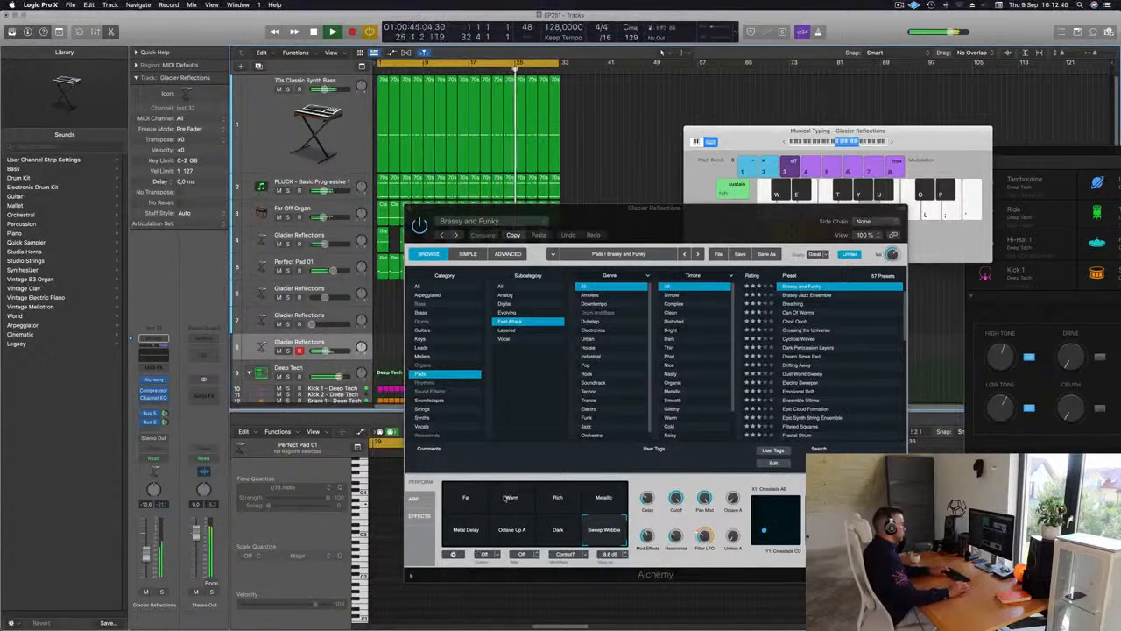
left_click(505, 498)
left_click(469, 501)
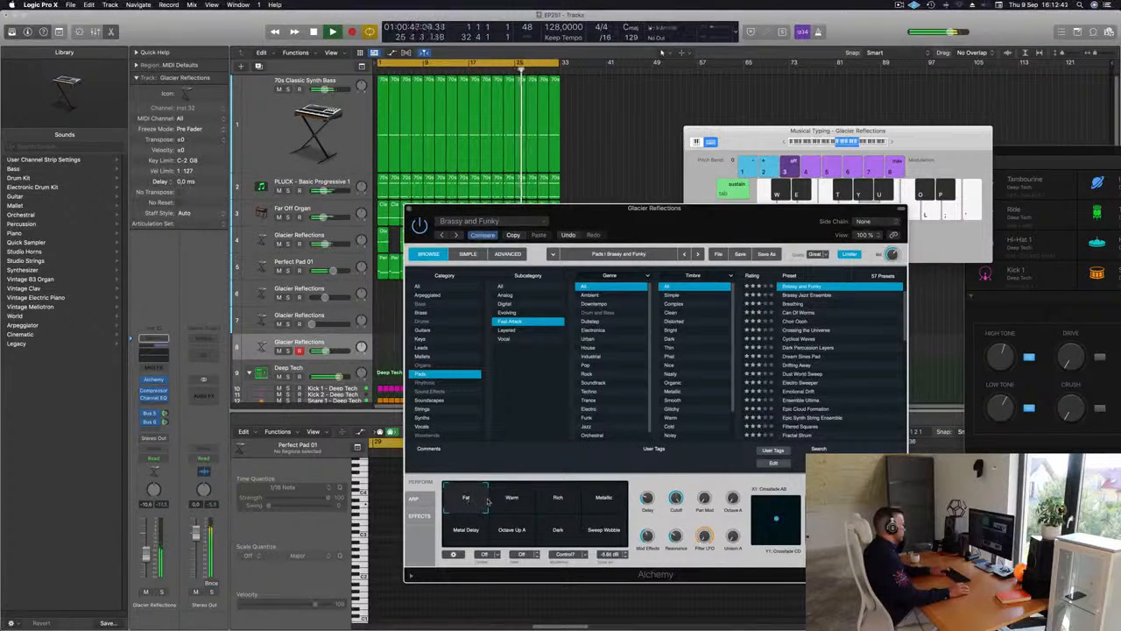
left_click(502, 503)
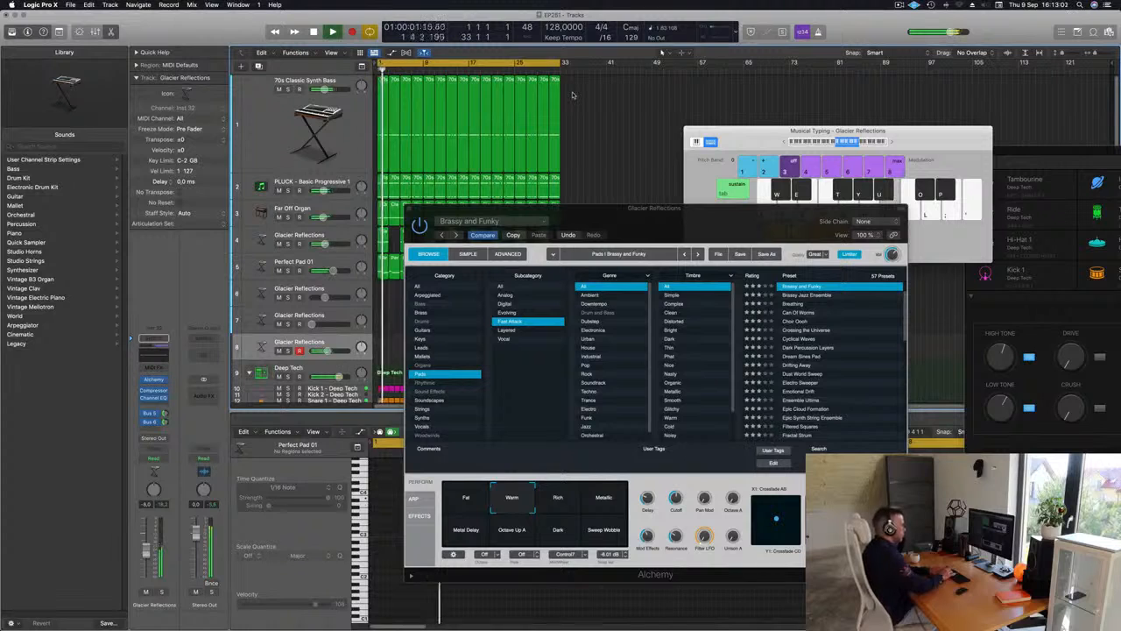
Record a melody on Glacier Reflections track 8 from about bar 3 to bar 8, keeping the recorded region in view
key("r")
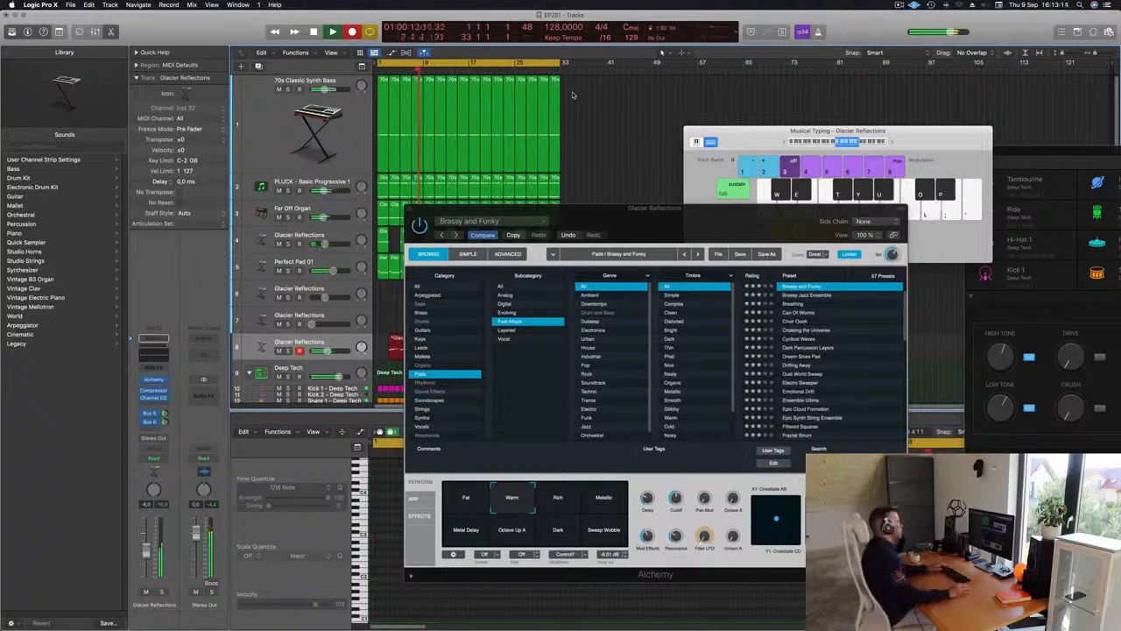
key("space")
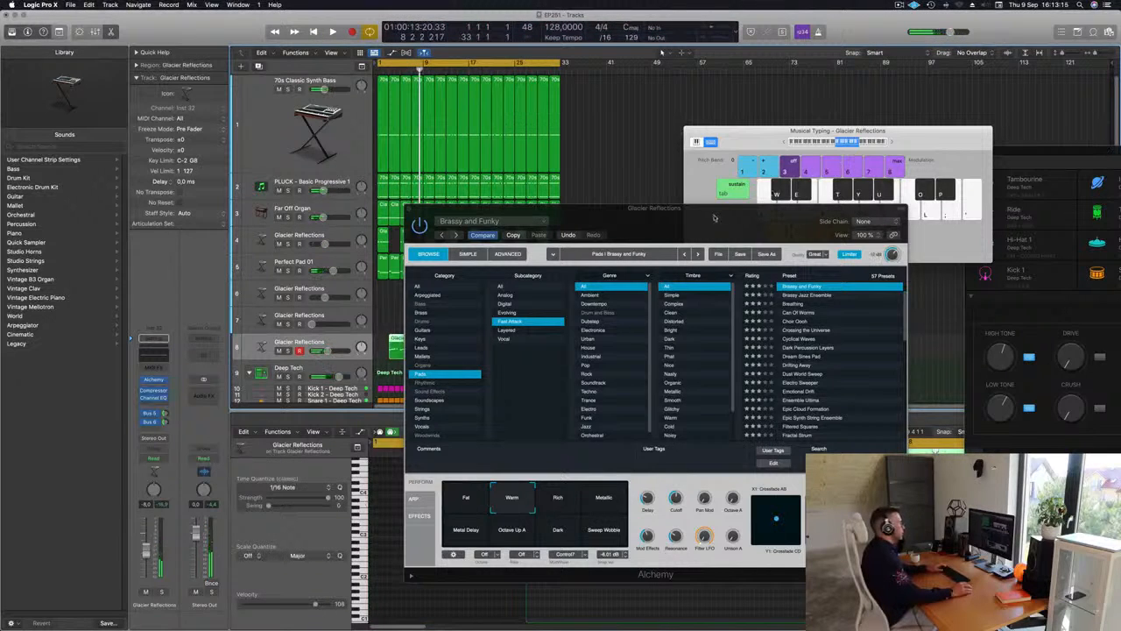
left_click_drag(714, 217, 839, 206)
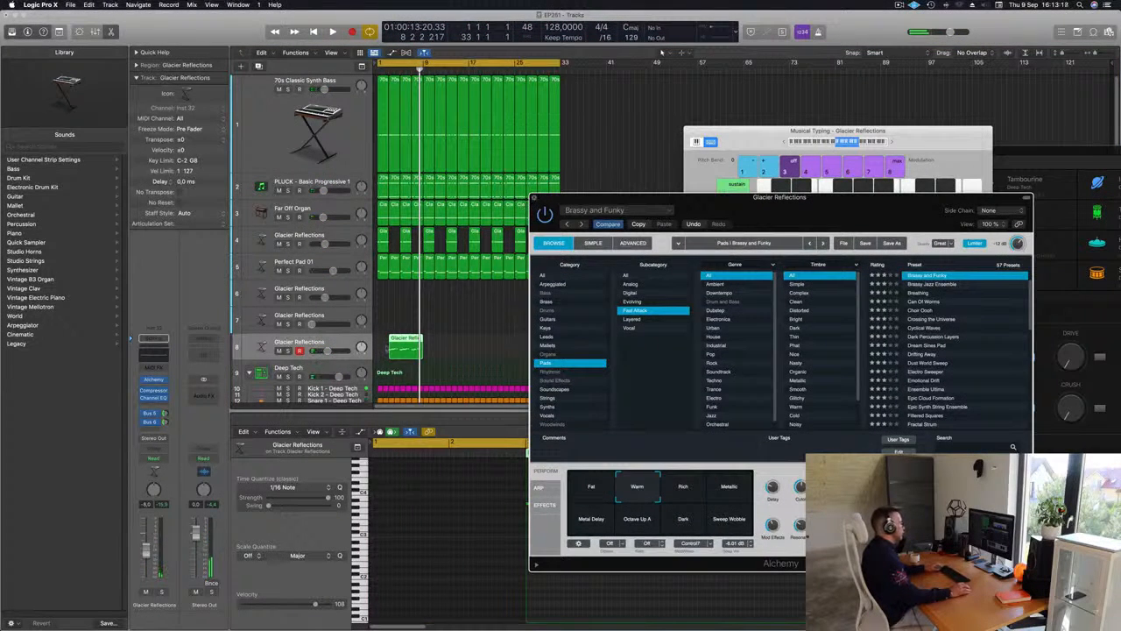
Split the recorded region at bar 5 with crossing notes split, delete the first part and move the remaining four bars to bar 1
key("super+t")
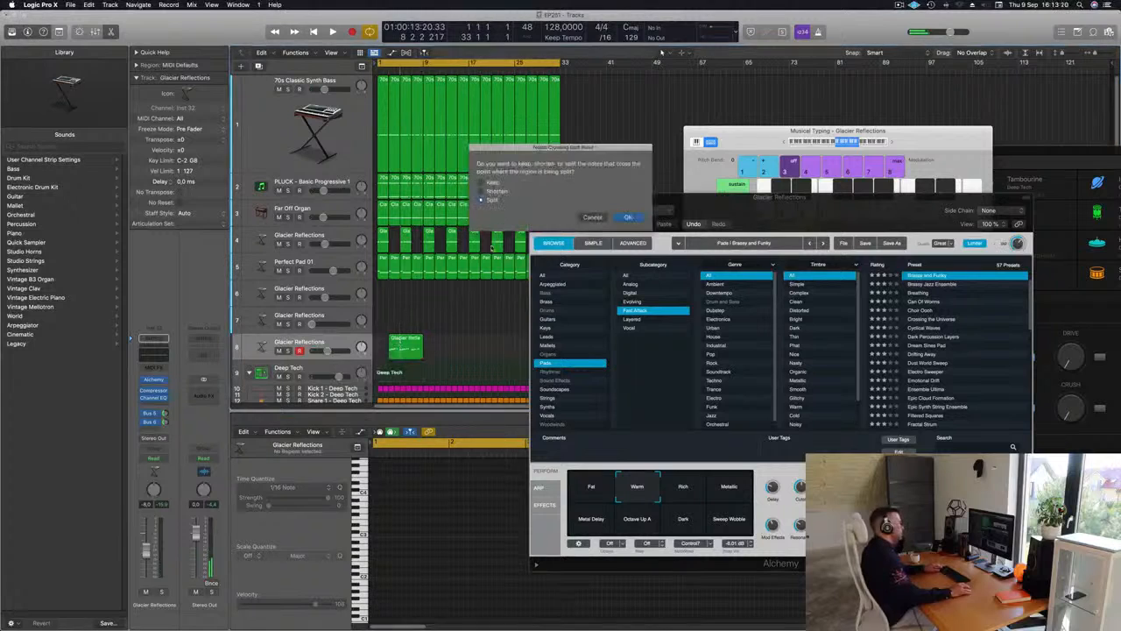
key("Return")
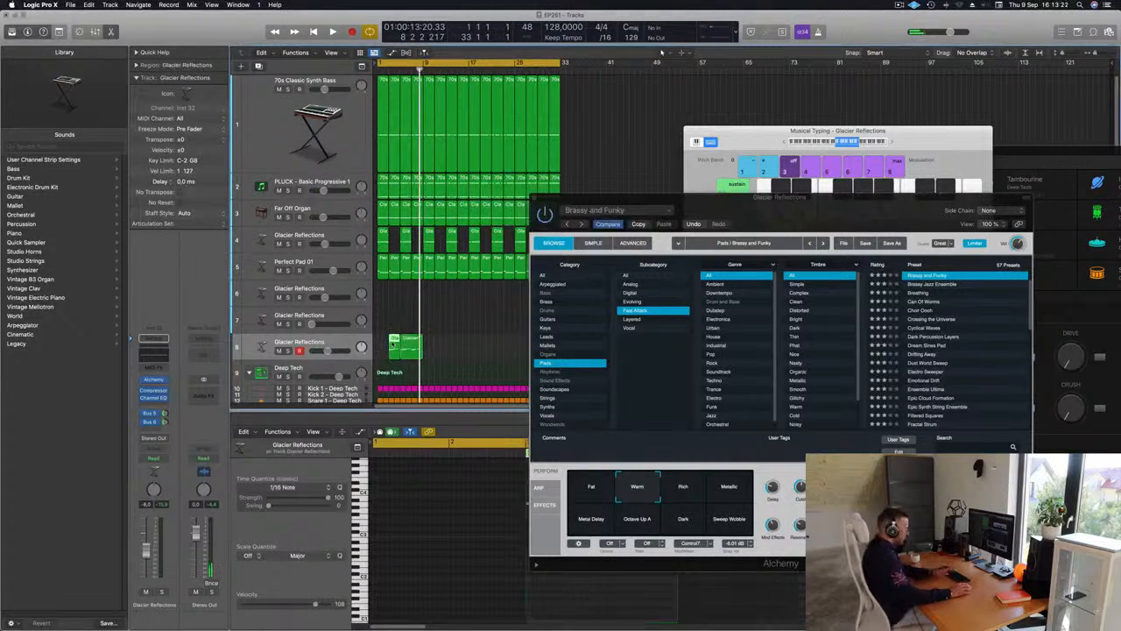
key("Delete")
left_click_drag(410, 345, 387, 346)
key("super+a")
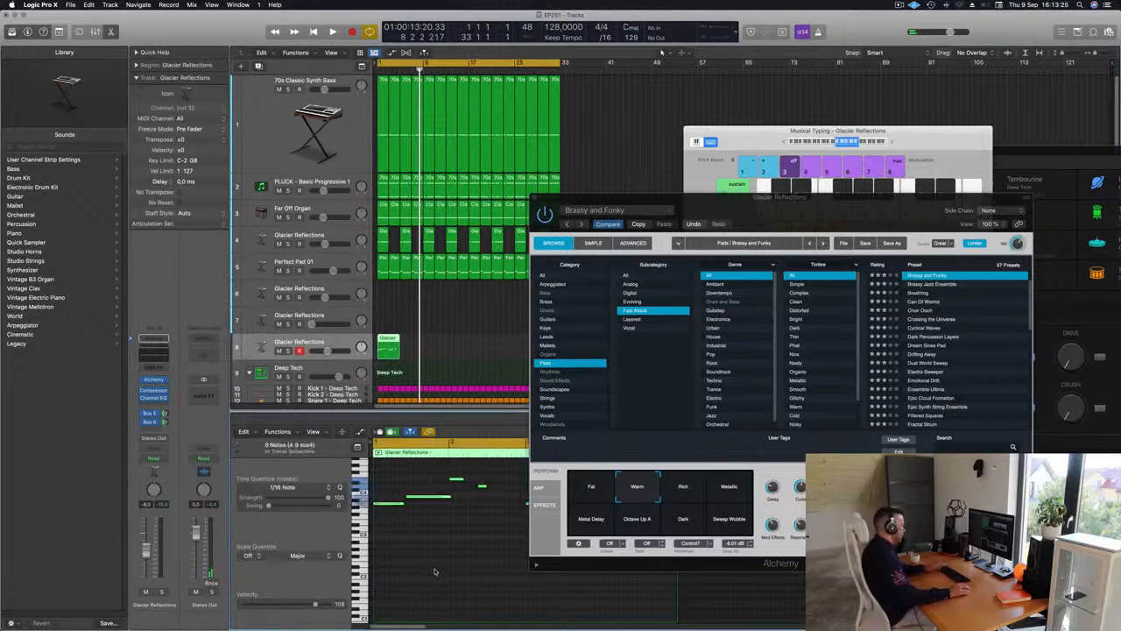
left_click(437, 570)
Close the Alchemy window and play the trimmed melody region from the start
left_click_drag(750, 142, 749, 127)
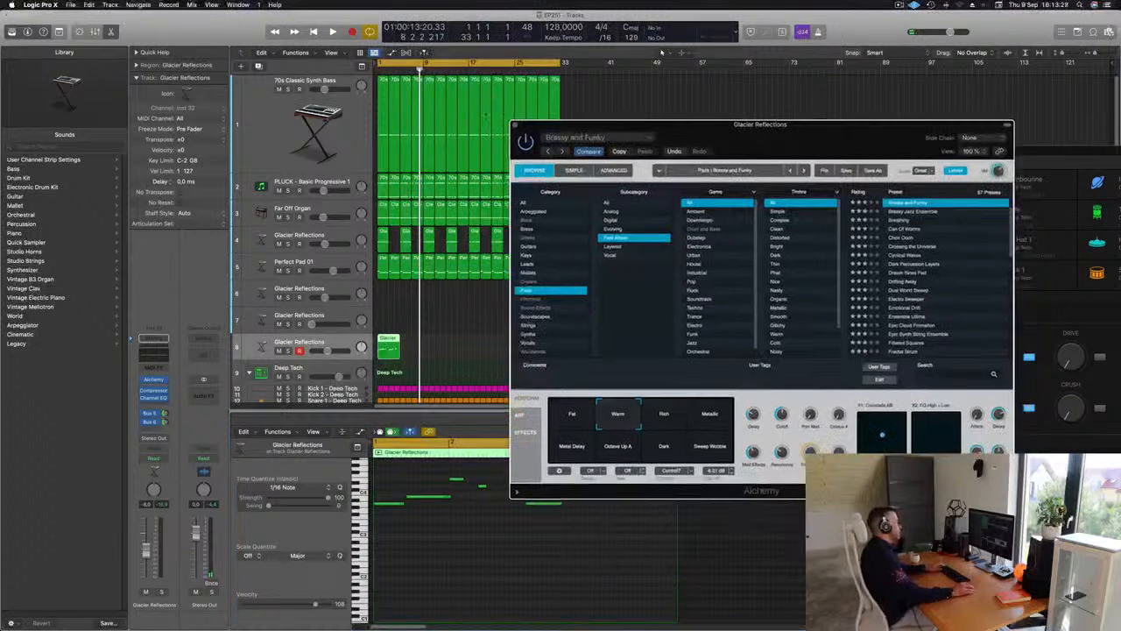
left_click(515, 126)
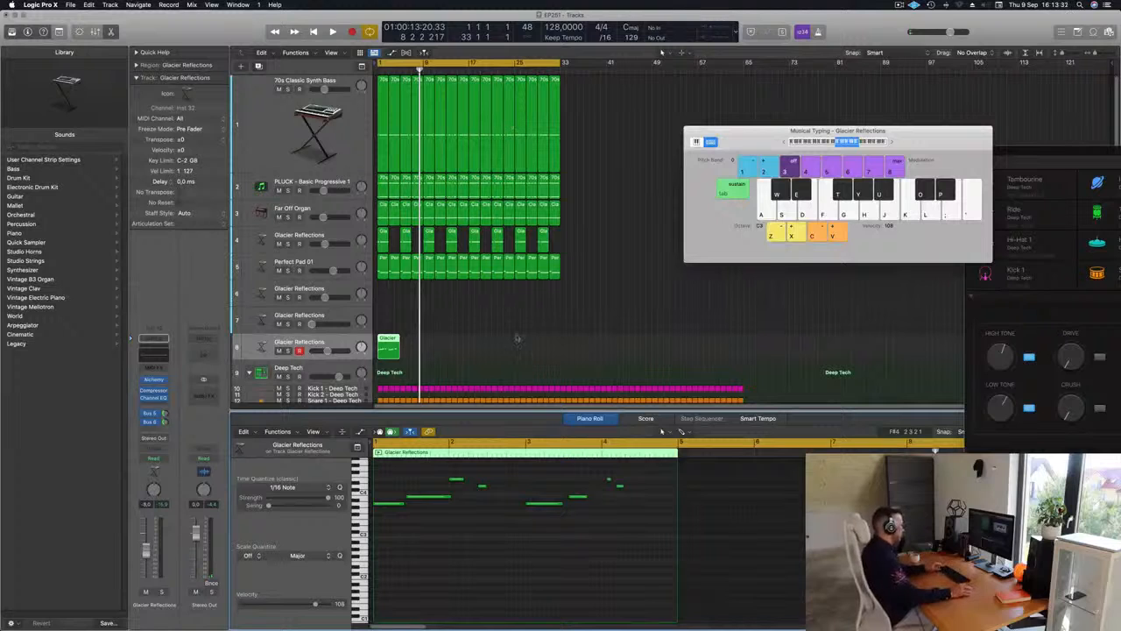
key("Return")
key("space")
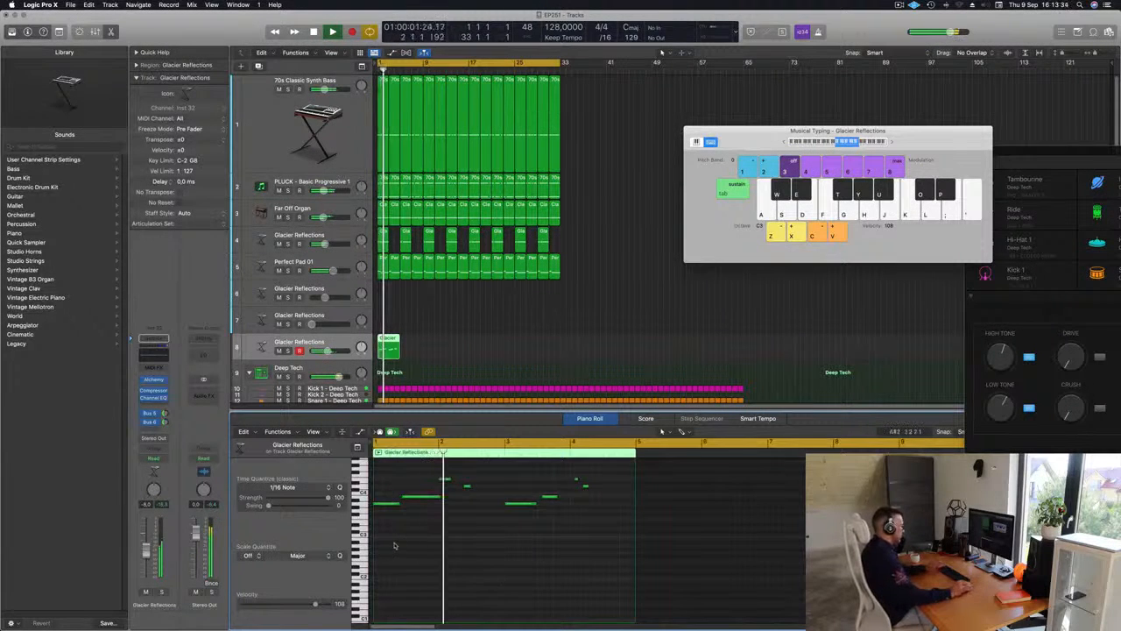
key("Return")
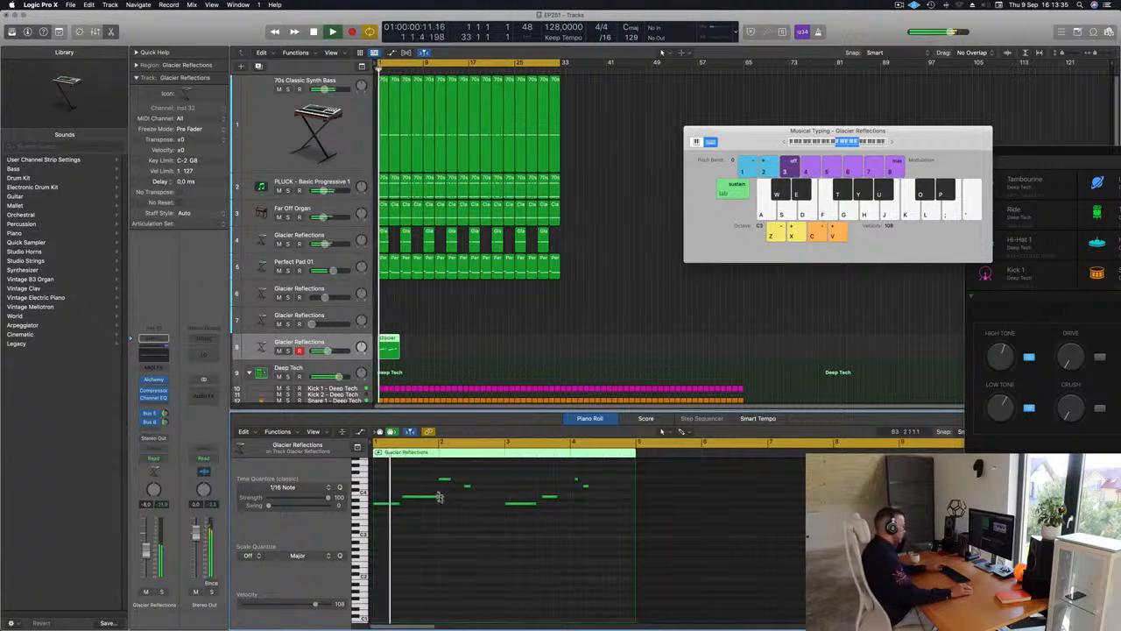
Shorten the melody's second note so that it ends just before bar 2
left_click_drag(439, 497, 434, 498)
scroll(420, 521, "up", 3)
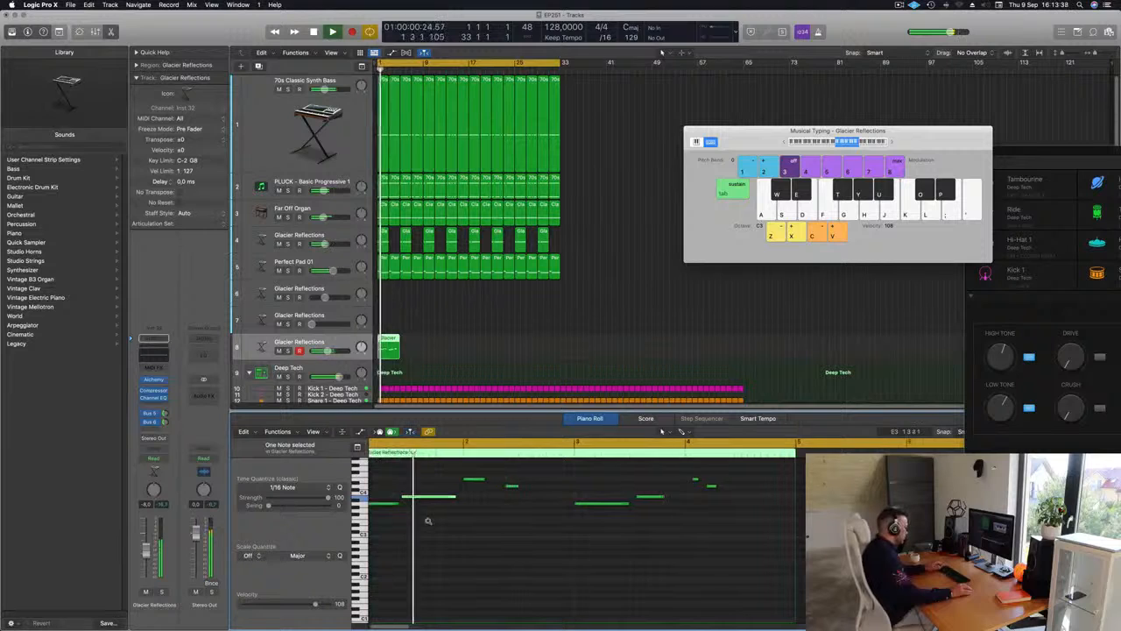
scroll(429, 523, "up", 3)
key("space")
scroll(430, 519, "left", 2)
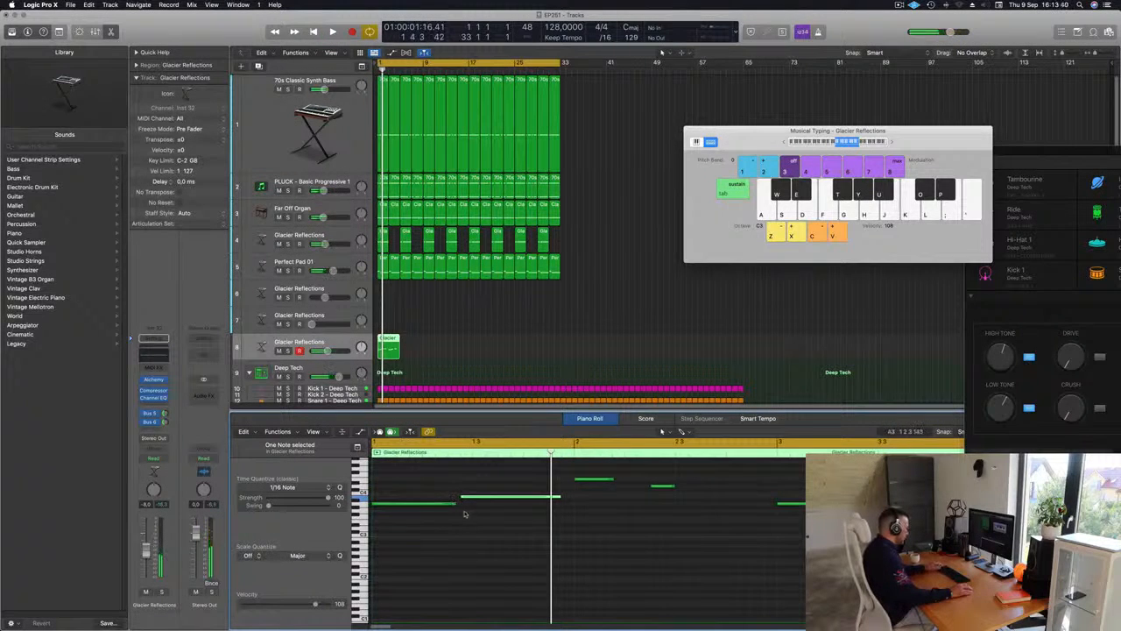
scroll(471, 519, "down", 3)
Play the melody from the start again and raise the volume of Glacier Reflections track 8 slightly
key("space")
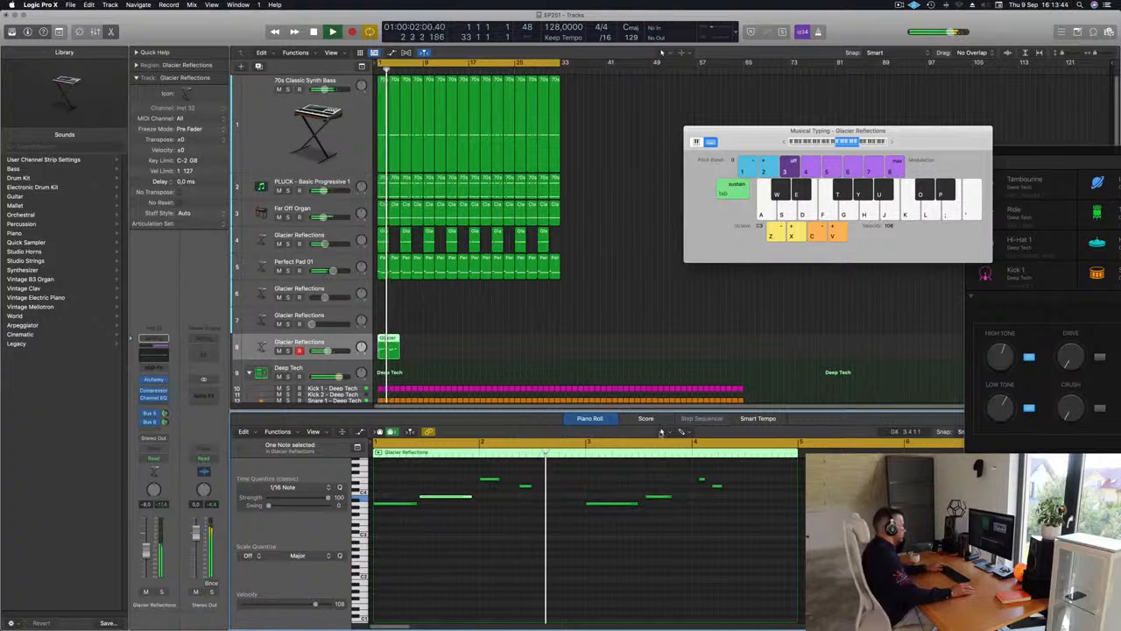
key("Return")
key("Return")
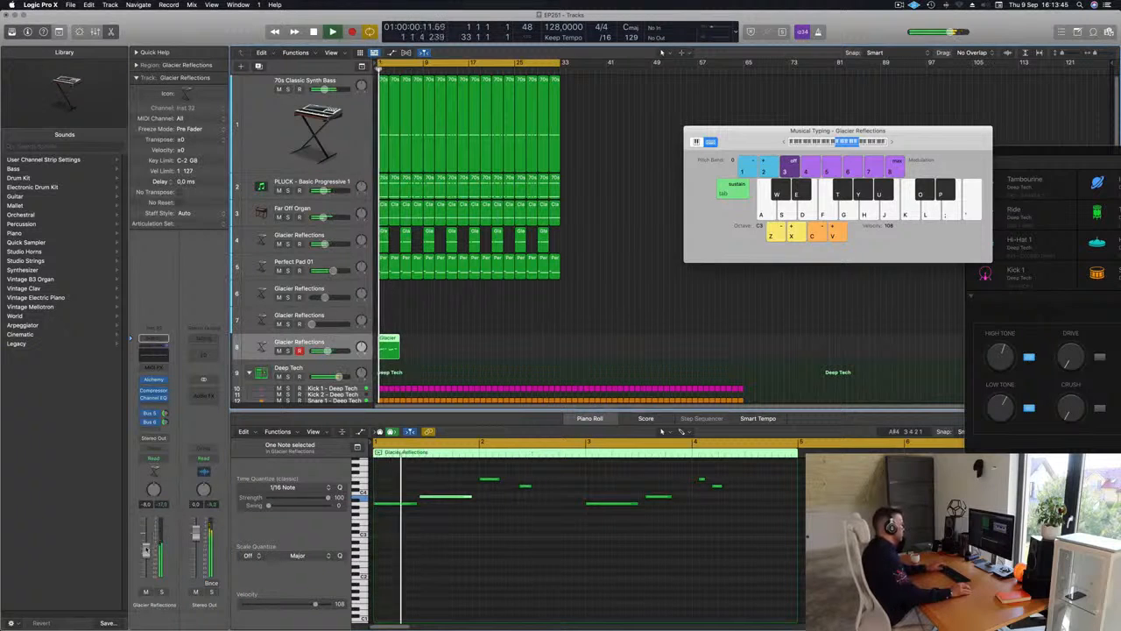
left_click_drag(146, 551, 146, 548)
scroll(427, 553, "down", 3)
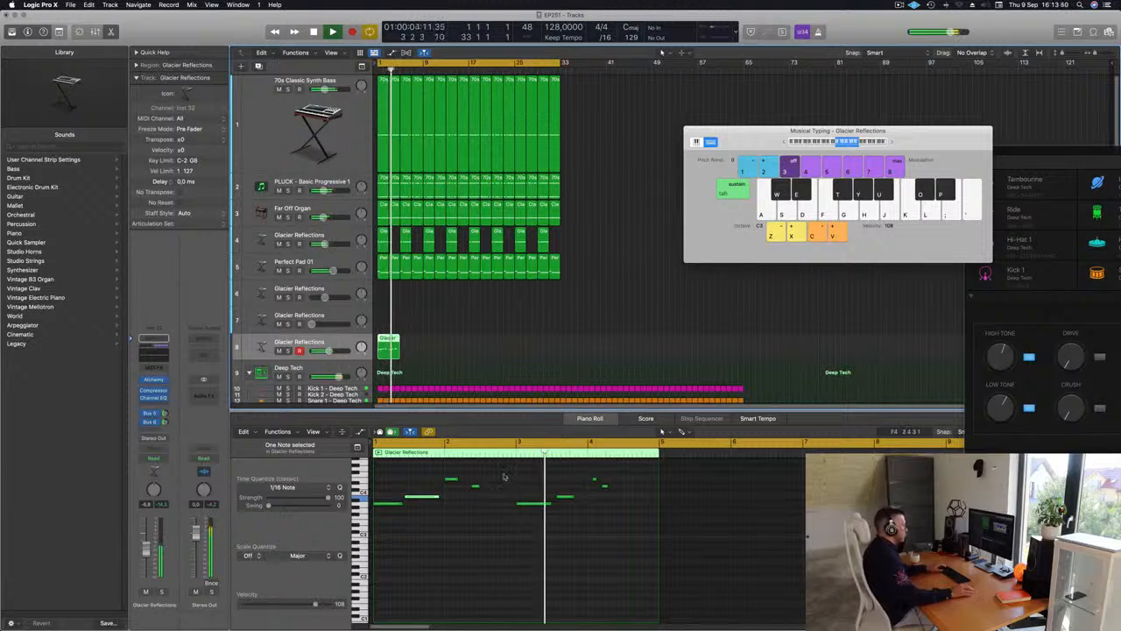
key("Return")
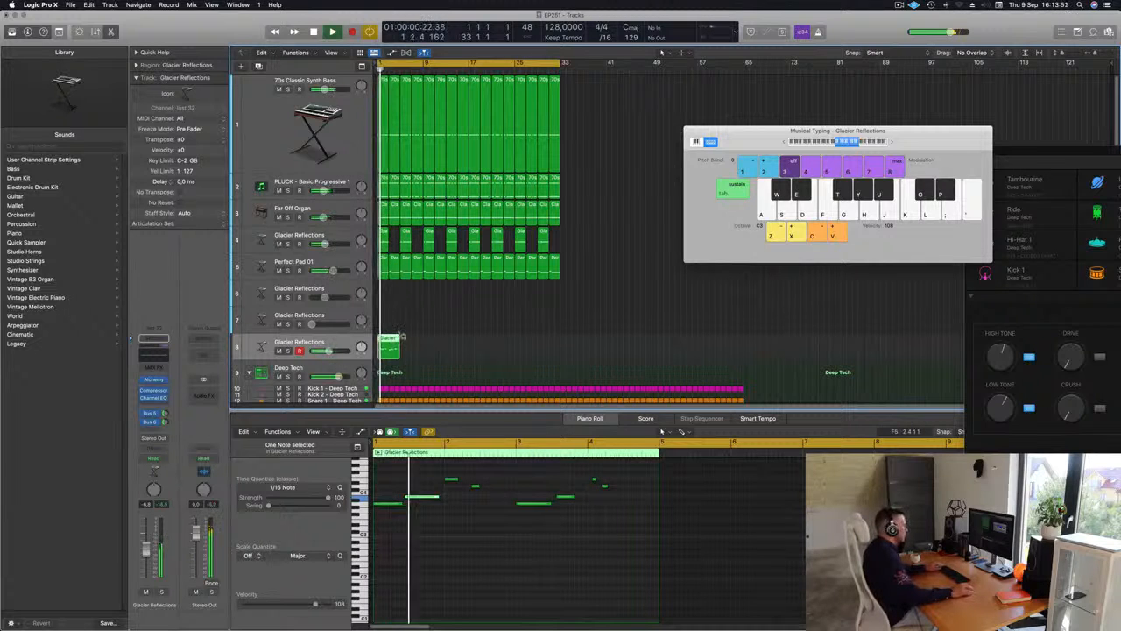
Replace the four melody notes in bars 3 and 4 with a copy of the notes from bars 1 and 2
left_click_drag(520, 468, 640, 533)
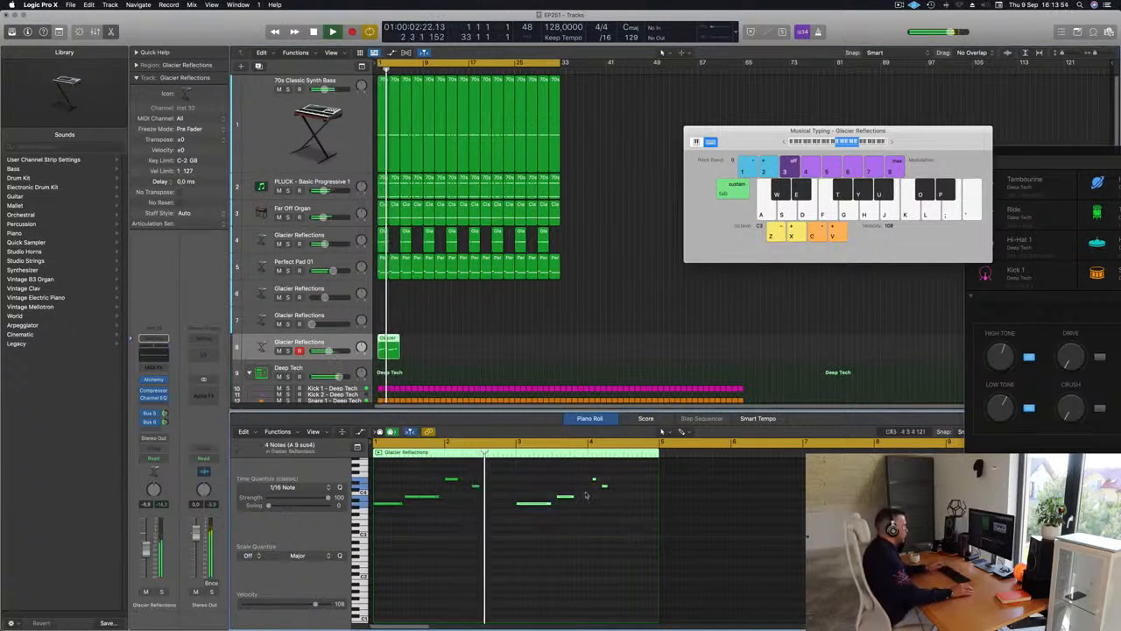
key("Delete")
left_click_drag(531, 462, 535, 510)
key("space")
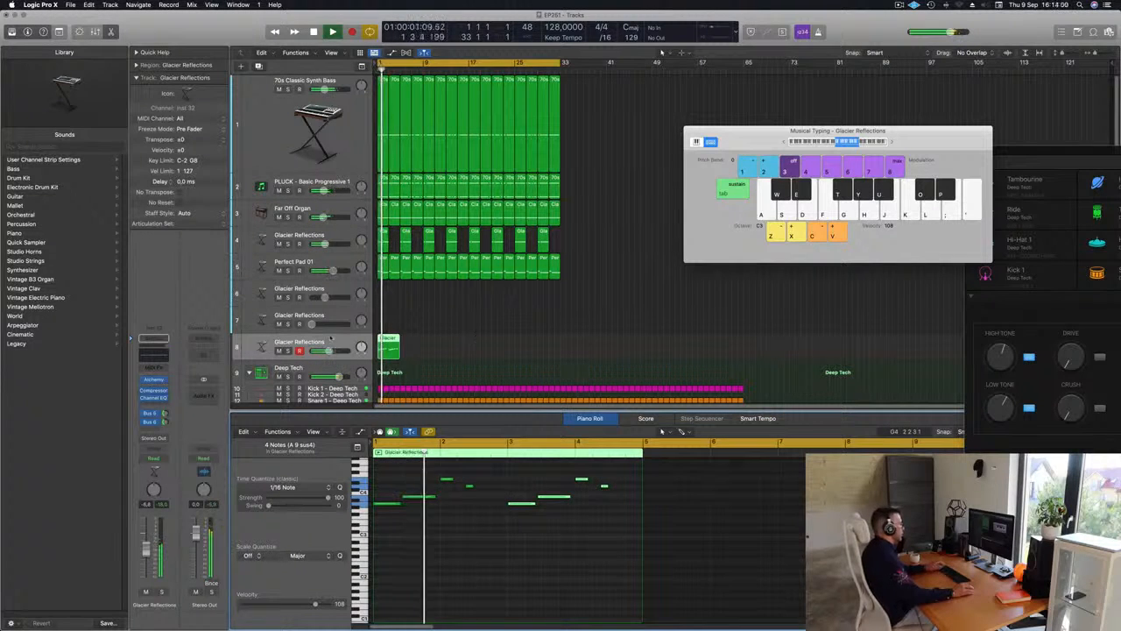
Raise the Glacier Reflections melody track's volume slightly and add a new track with duplicate settings below it
left_click(348, 342)
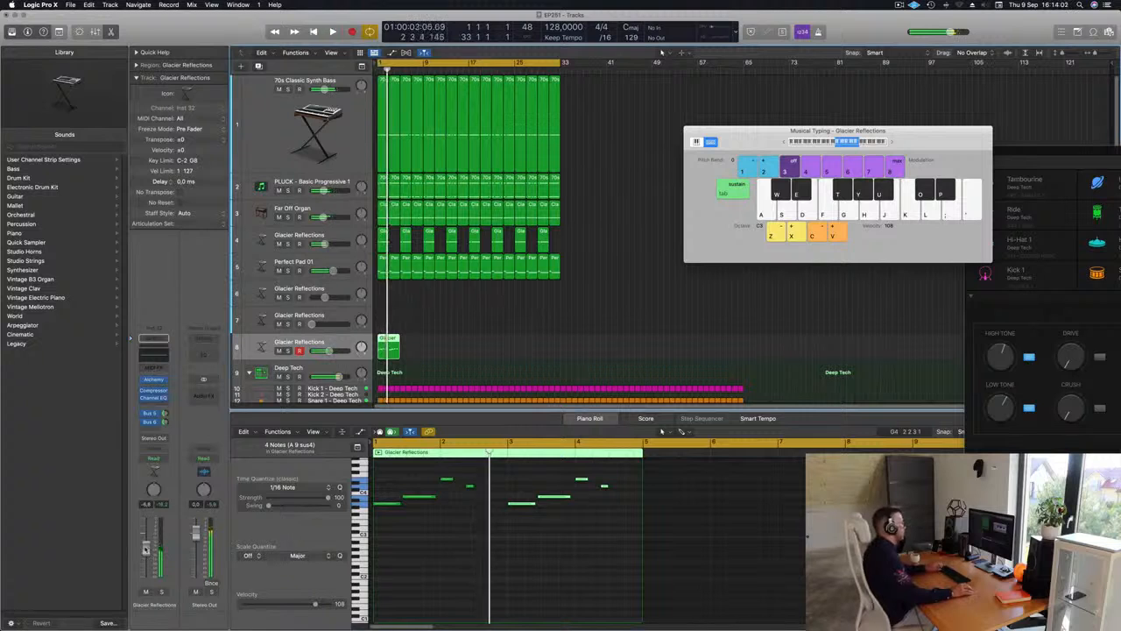
key("space")
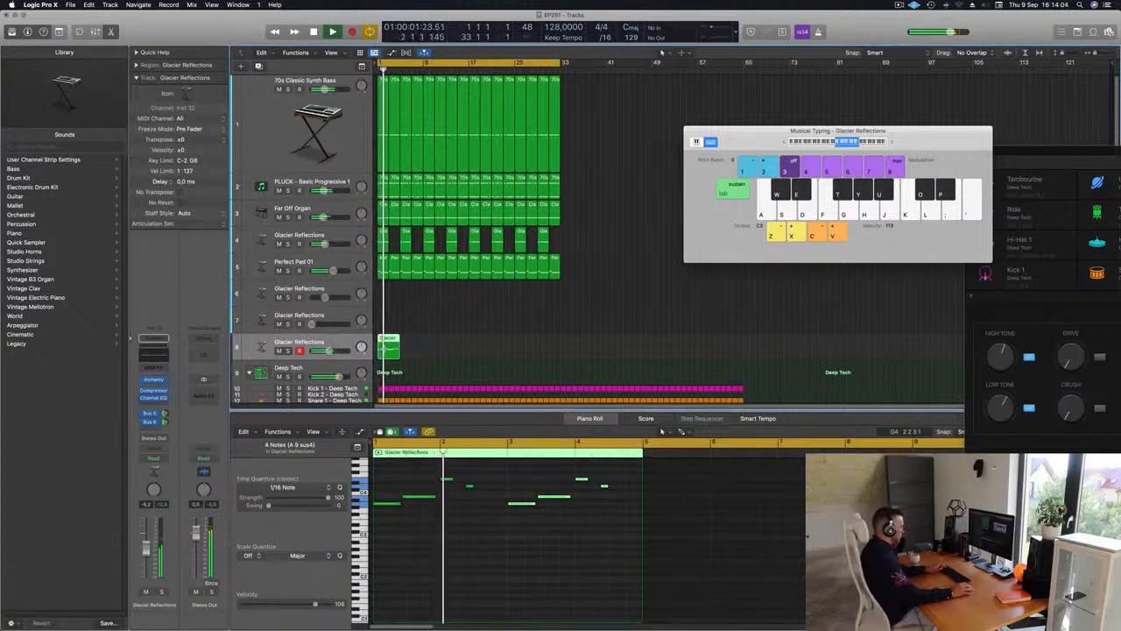
key("super+d")
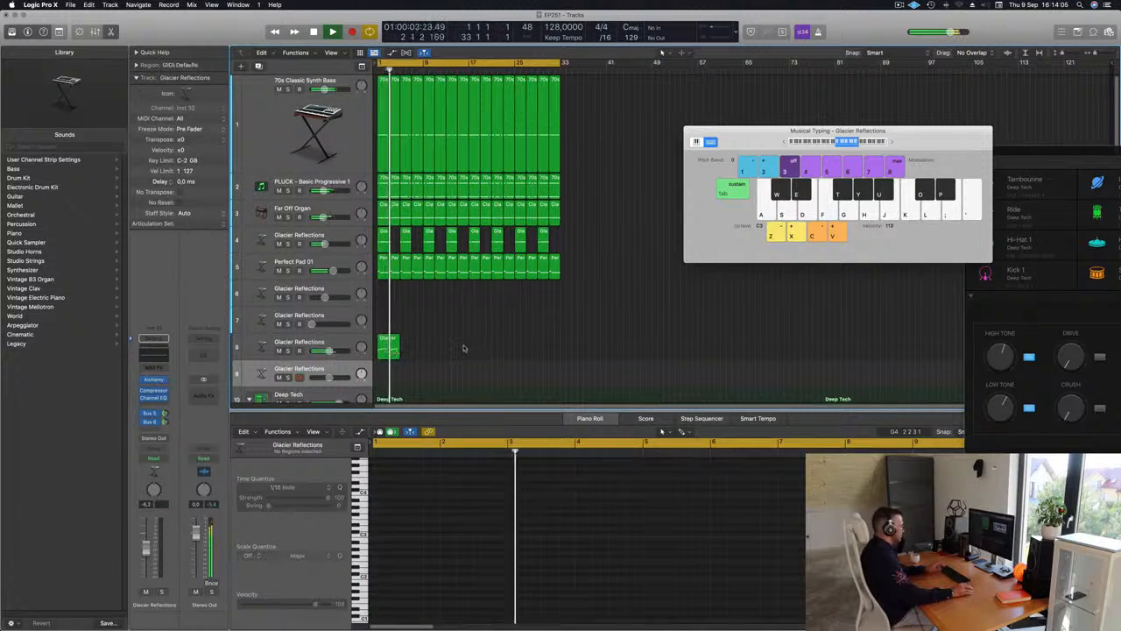
Repeat the four-bar Glacier Reflections melody region on track 8 up to bar 33
left_click(390, 347)
key("super+r")
key("super+r")
key("super+r")
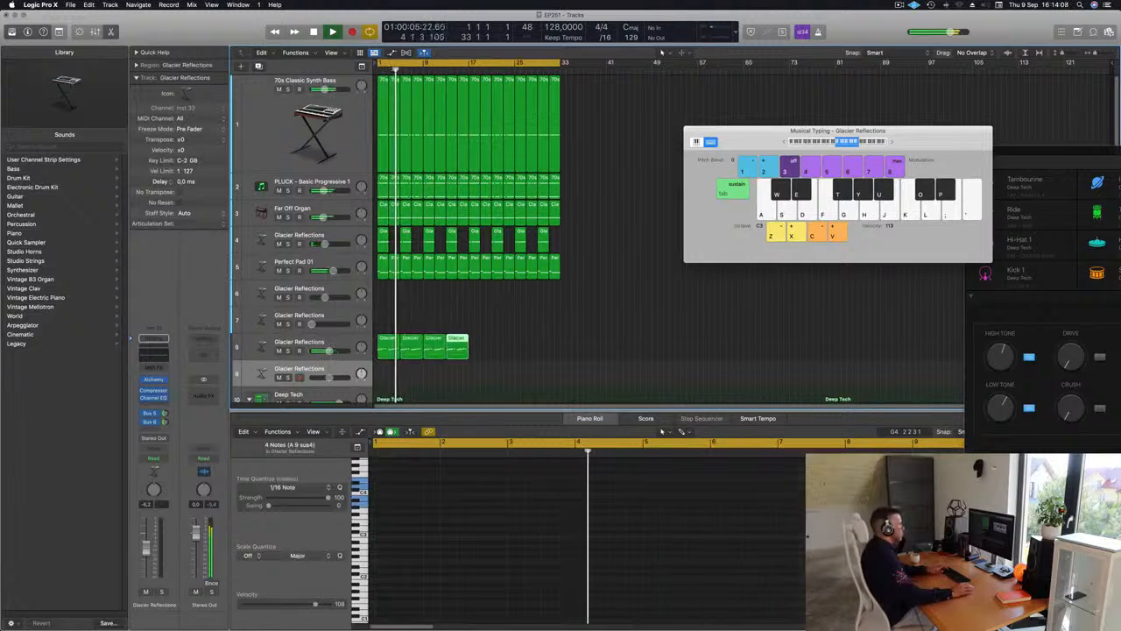
key("super+r")
key("super+r")
key("super+r")
key("super+r")
Play the arrangement from the start with the repeated melody and select the Glacier Reflections melody track 8
left_click(328, 368)
key("space")
key("space")
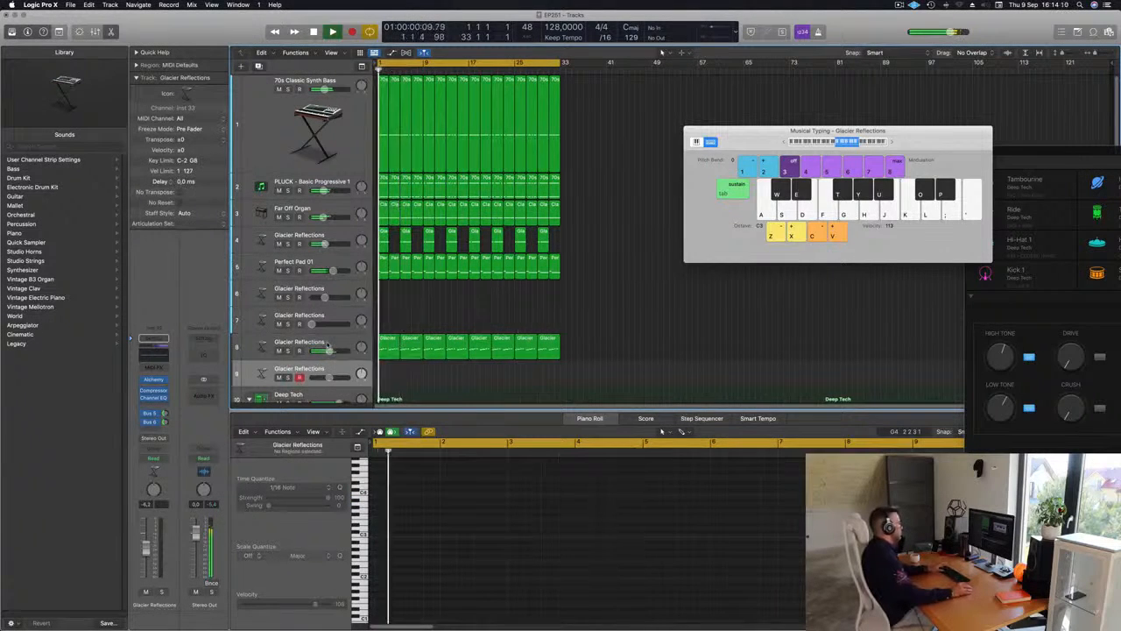
left_click(326, 346)
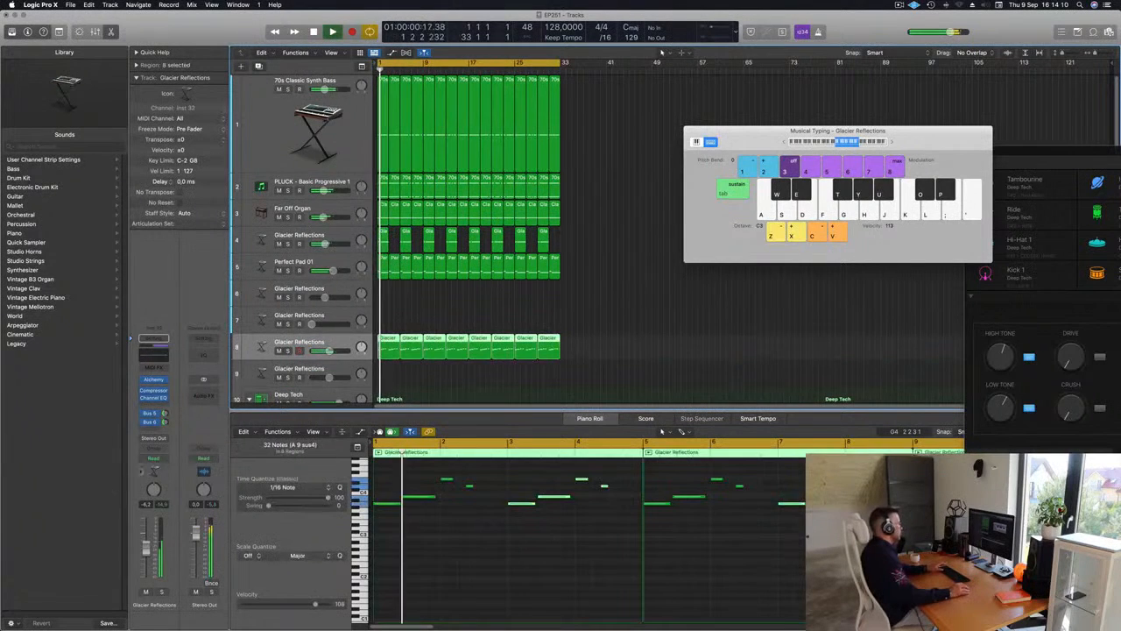
key("space")
key("space")
Open the Alchemy synth of Glacier Reflections track 8 and adjust its filter cutoff during playback
left_click(160, 382)
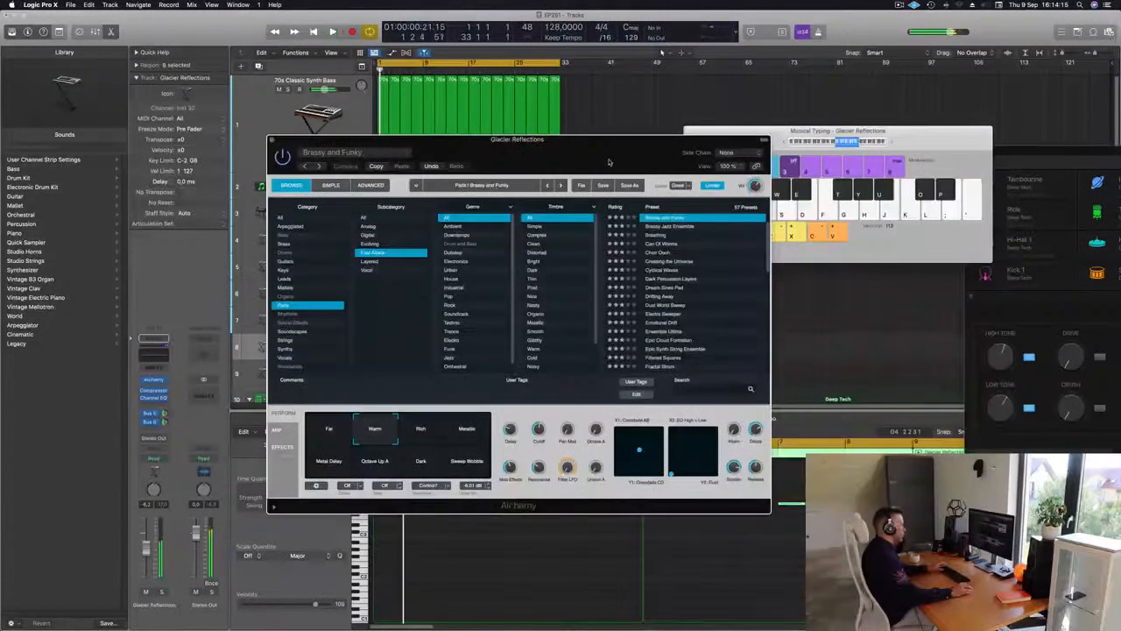
left_click_drag(609, 162, 653, 160)
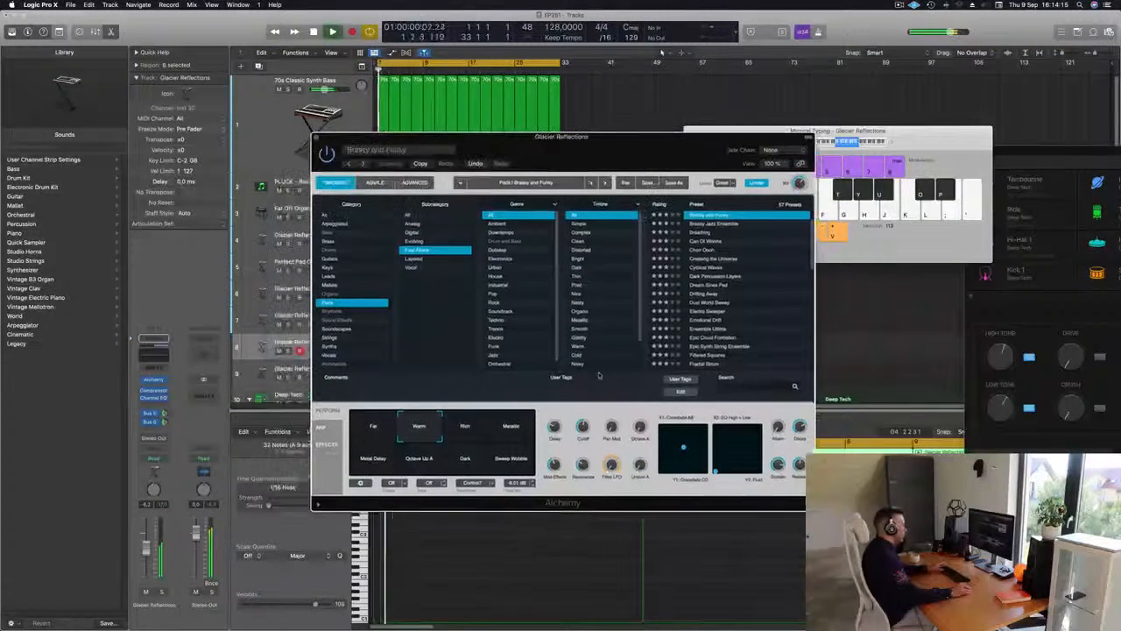
key("space")
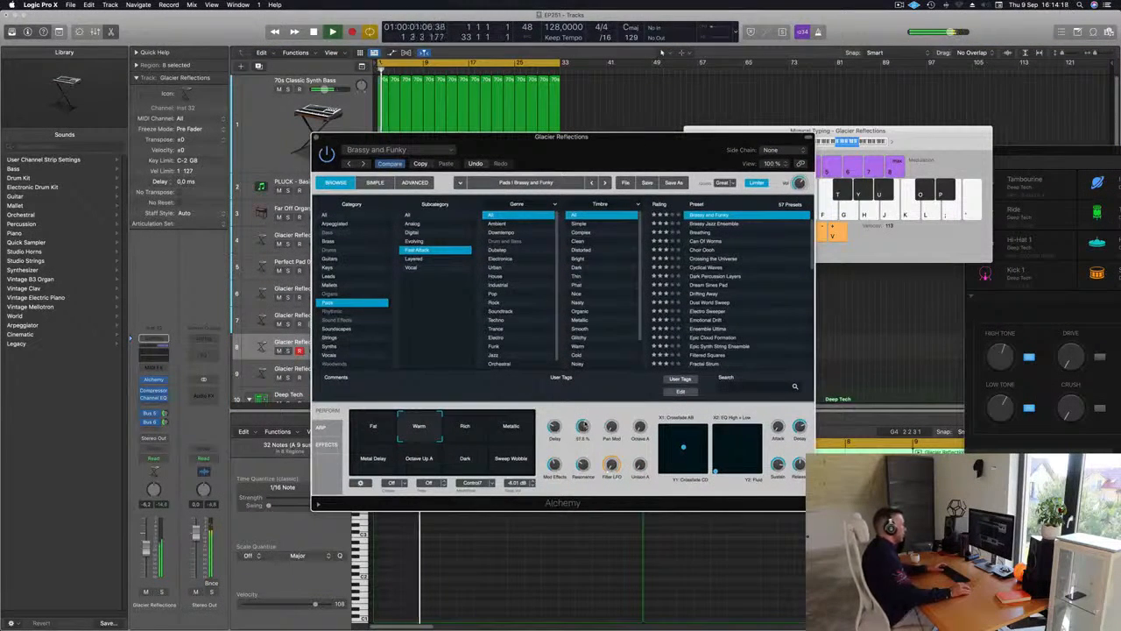
Audition Alchemy's Rich, Metallic and Dark performance snapshots, then settle on a blend between Fat and Warm
left_click_drag(606, 139, 708, 133)
left_click(567, 419)
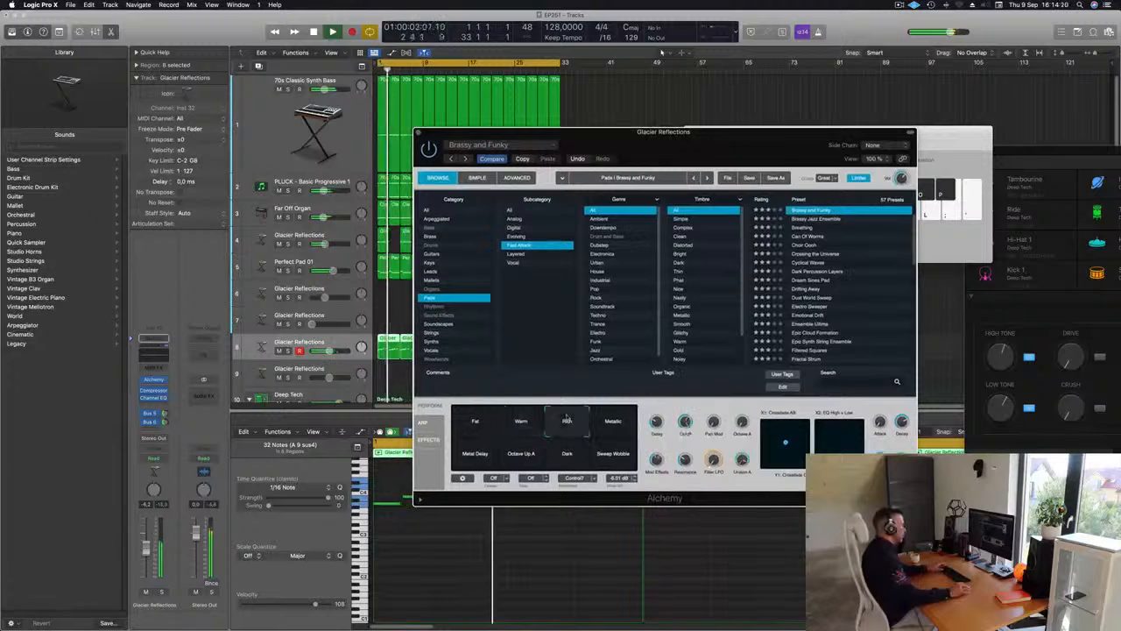
left_click(611, 426)
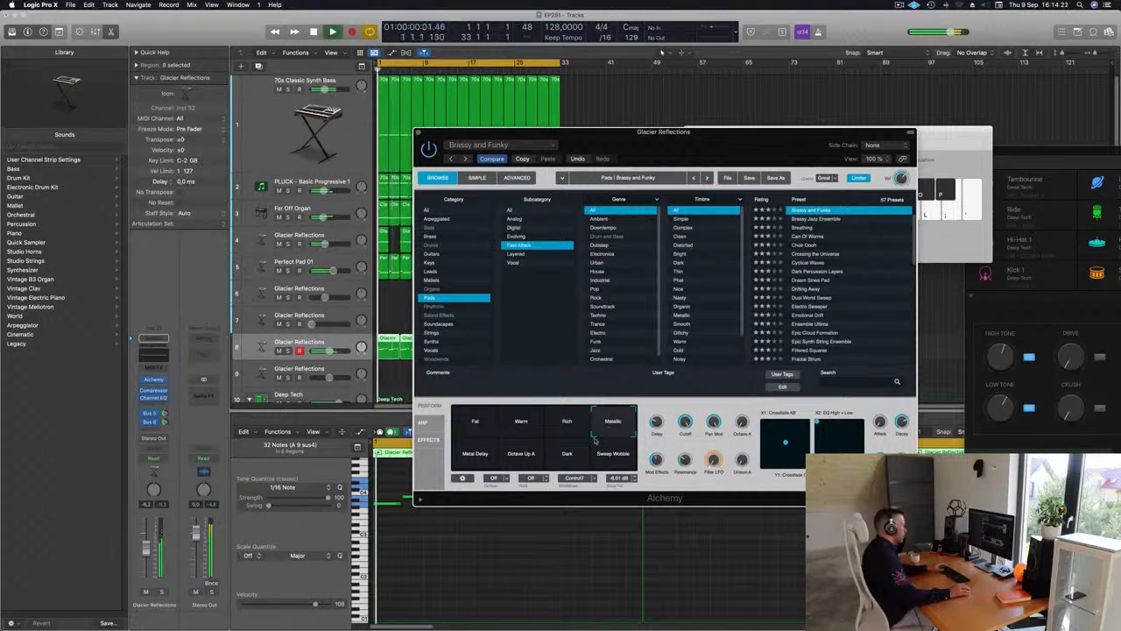
left_click(599, 460)
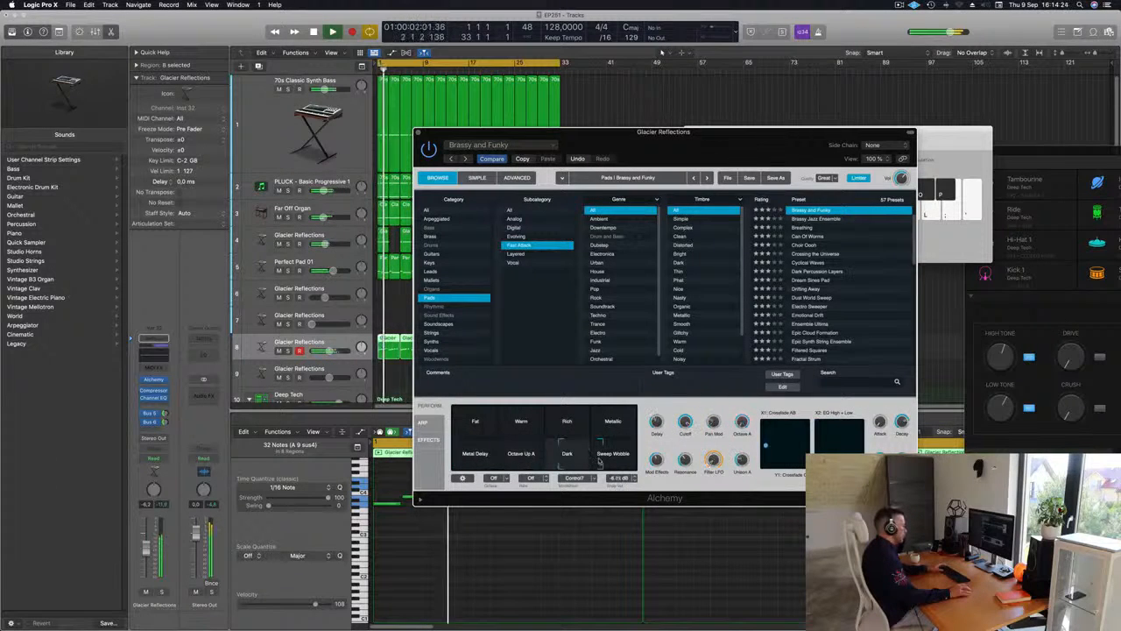
left_click(592, 428)
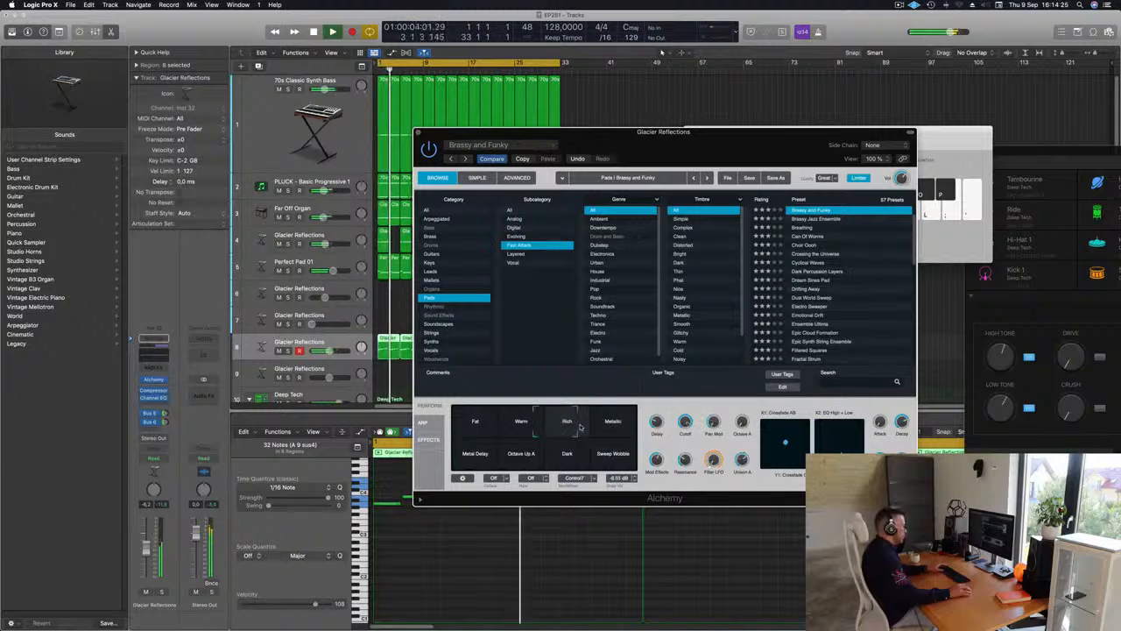
left_click(532, 426)
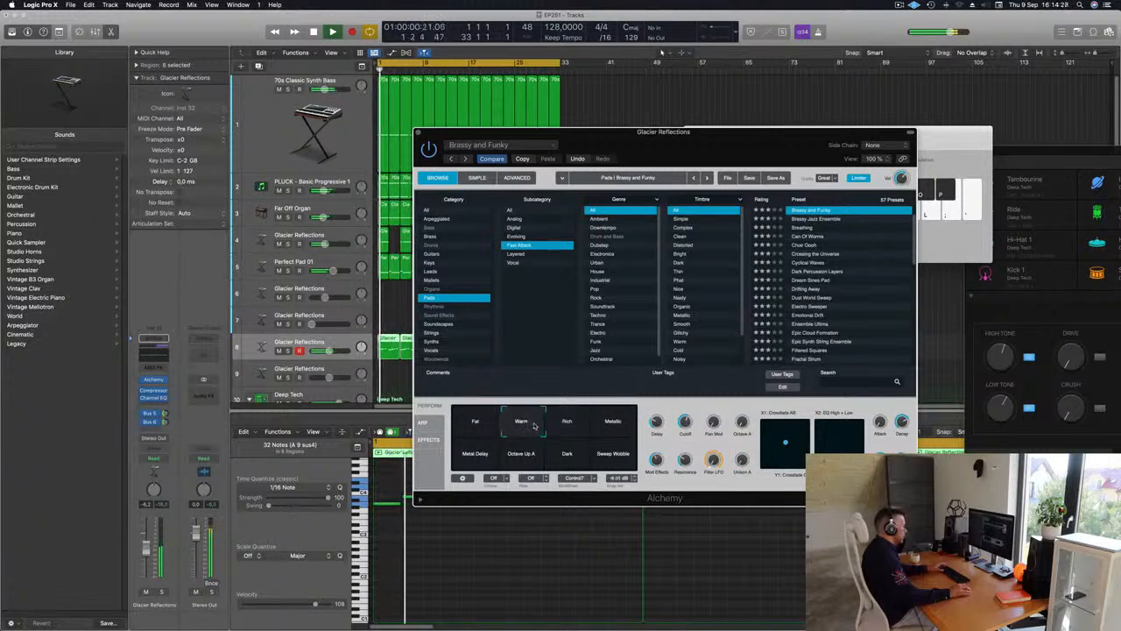
mouse_move(534, 425)
left_mouse_down()
mouse_move(548, 425)
mouse_move(512, 425)
mouse_move(524, 425)
left_mouse_up()
Lower the volume of the Glacier Reflections melody track 8 to about -11 dB while replaying from the start
key("space")
key("space")
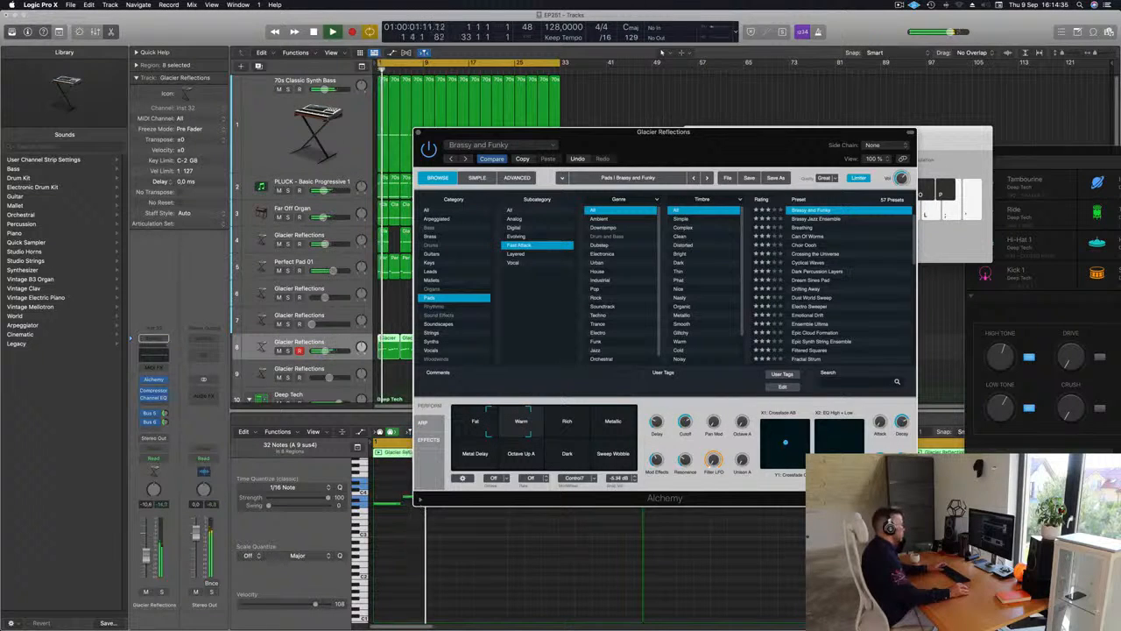
key("space")
key("space")
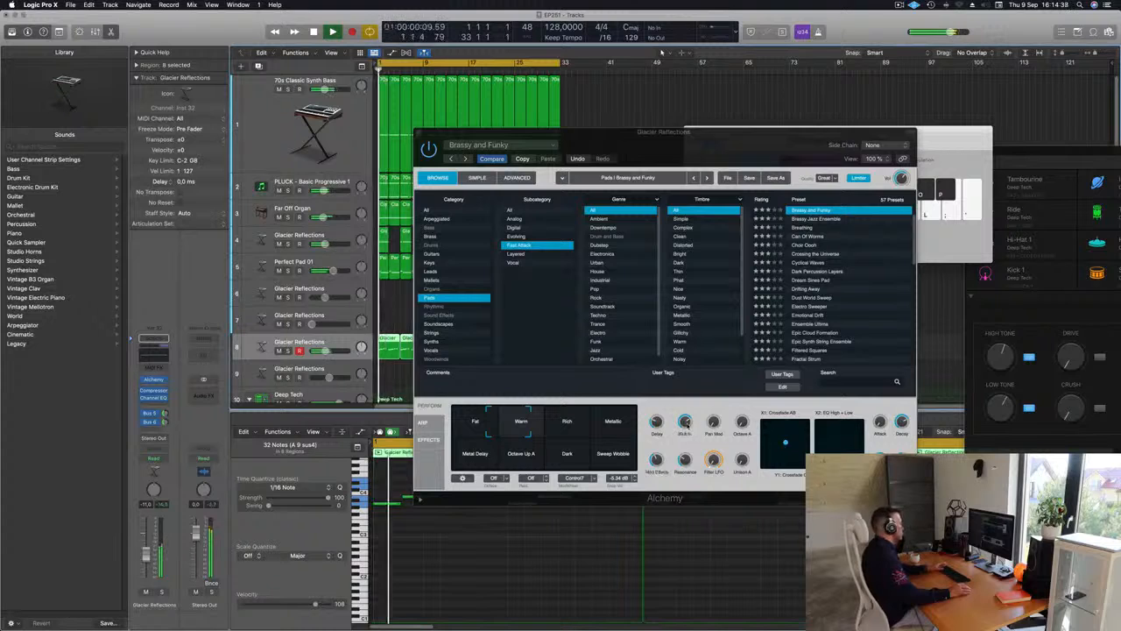
Add a low cut at about 436 Hz in the melody track's Channel EQ, then close the EQ
left_click(158, 356)
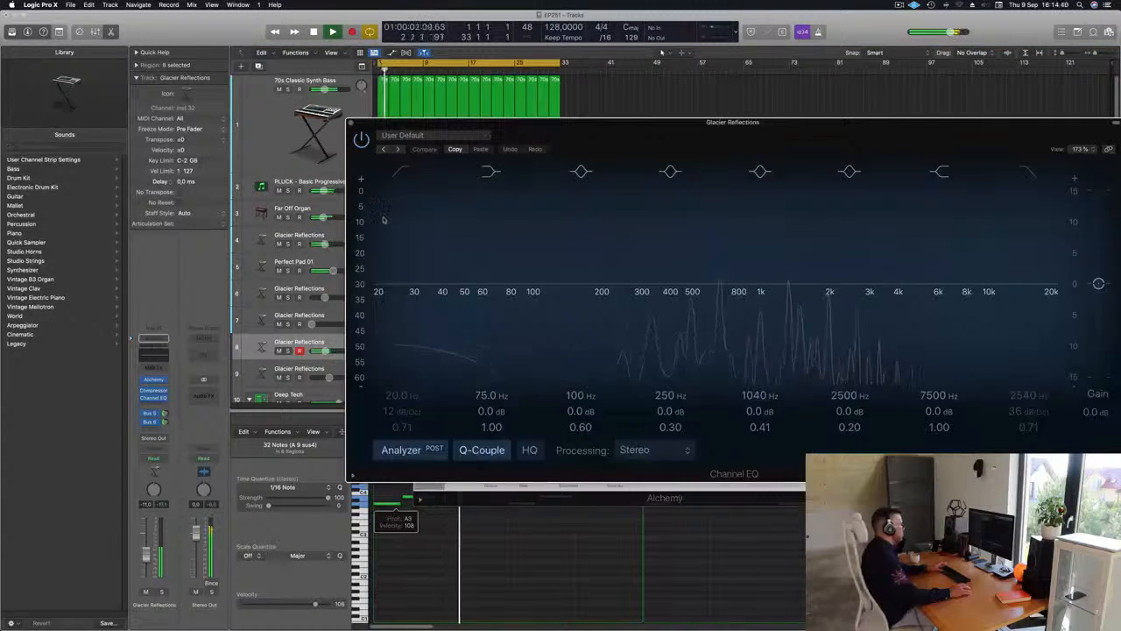
left_click_drag(387, 238, 679, 238)
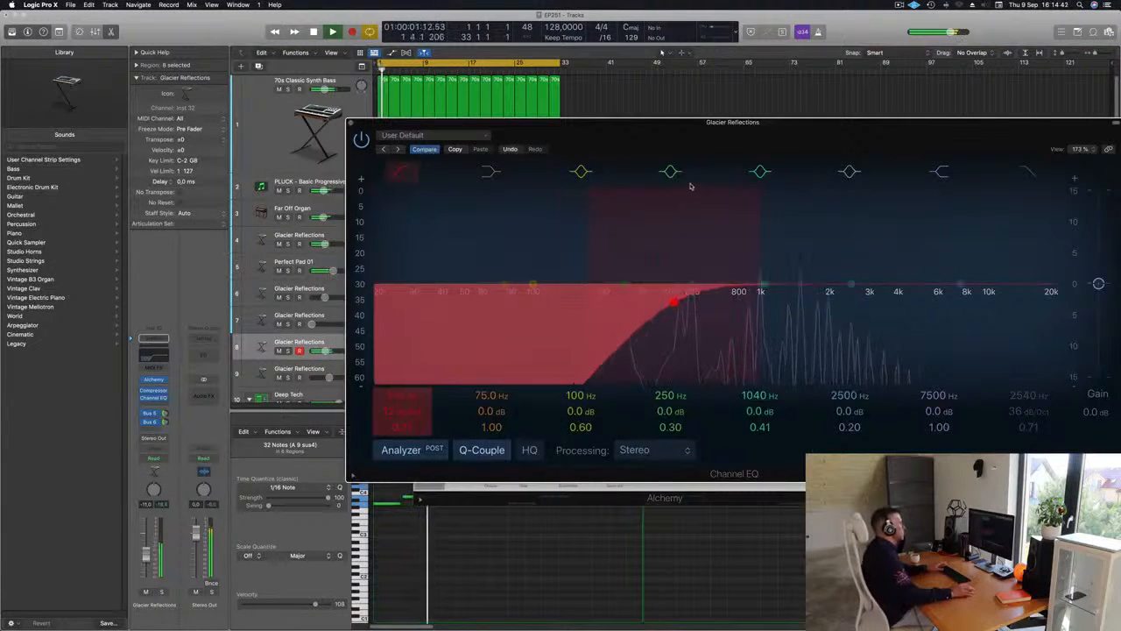
left_click_drag(580, 138, 344, 196)
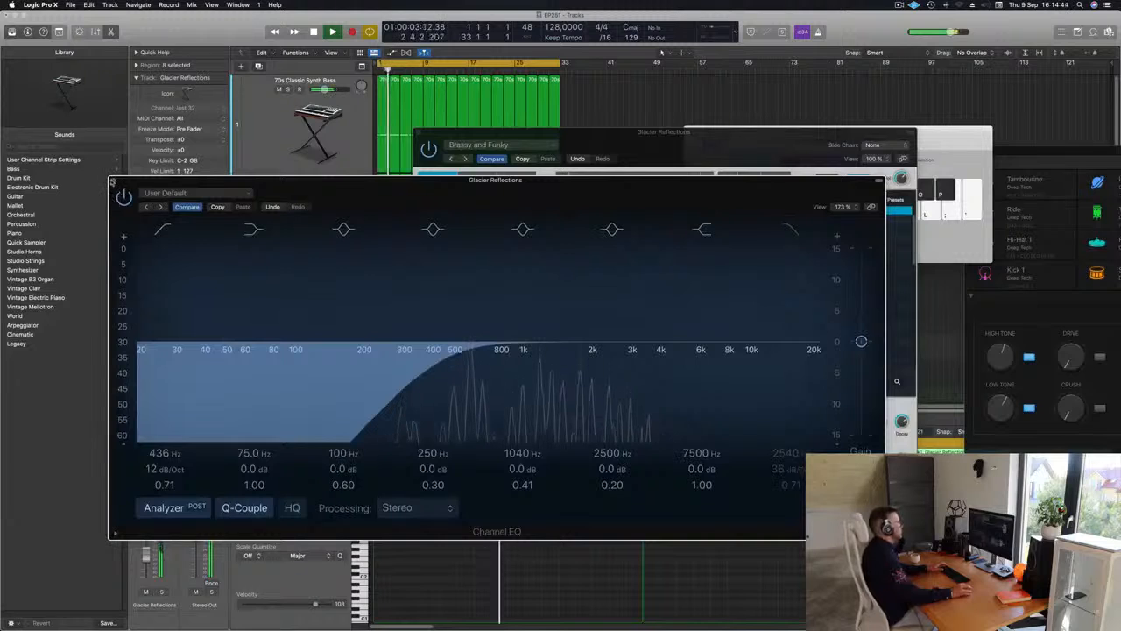
left_click(115, 180)
left_click_drag(445, 140, 814, 138)
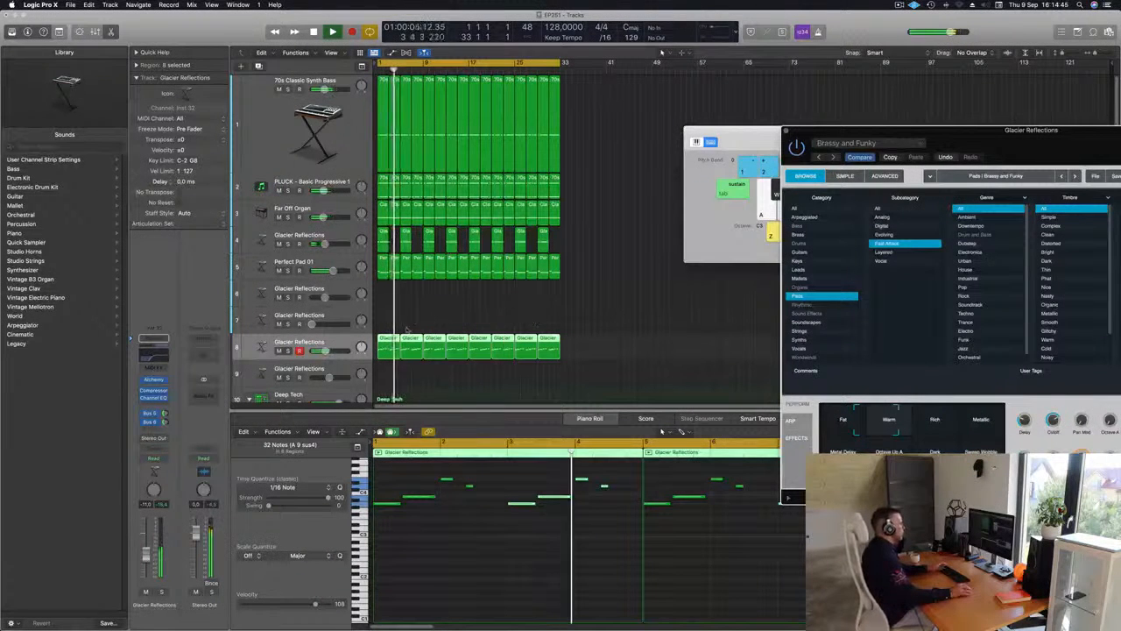
Try different pitches for the two short notes in bar 4 of the first Glacier Reflections melody region
left_click(389, 324)
left_click(386, 346)
key("space")
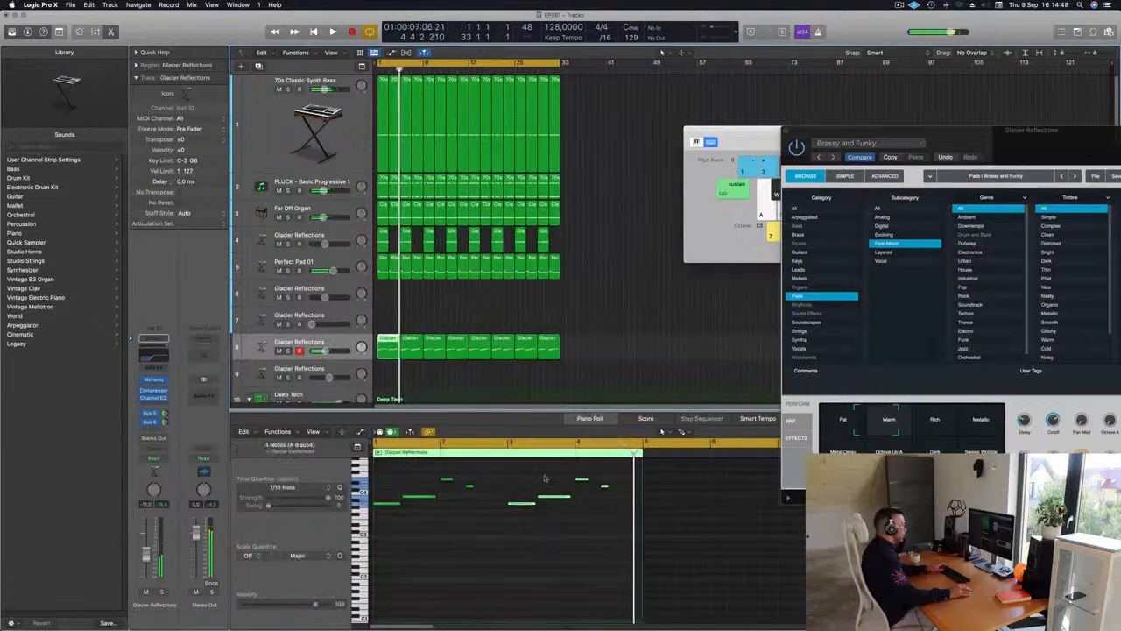
left_click(604, 485)
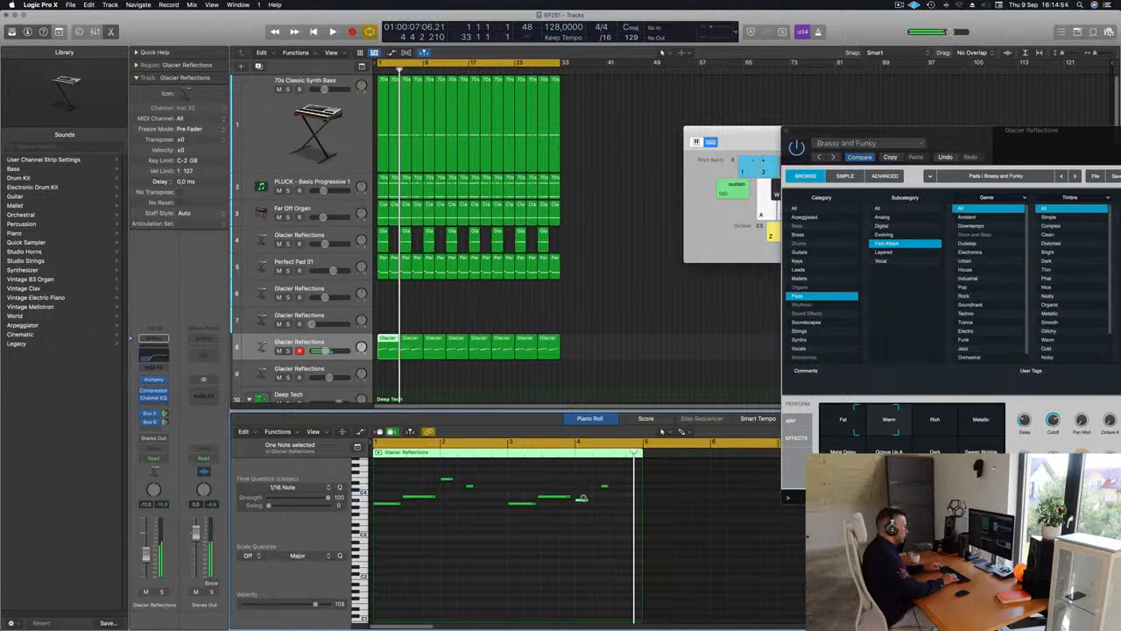
key("space")
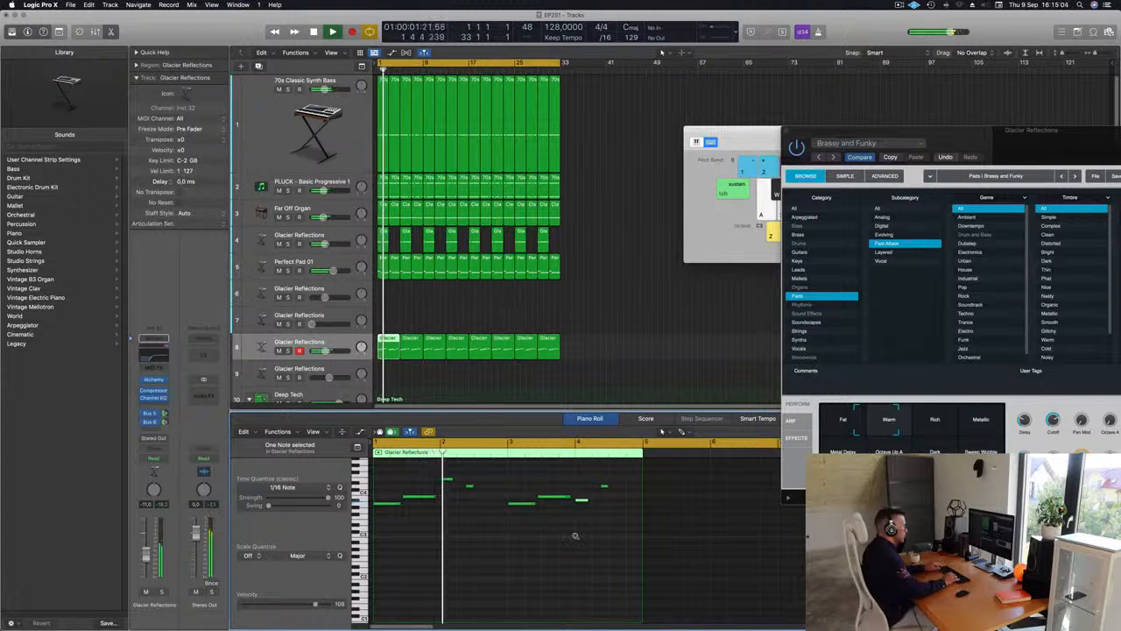
key("alt+Up")
key("alt+Up")
key("alt+Up")
key("alt+Up")
key("alt+Down")
key("alt+Down")
key("alt+Down")
key("alt+Down")
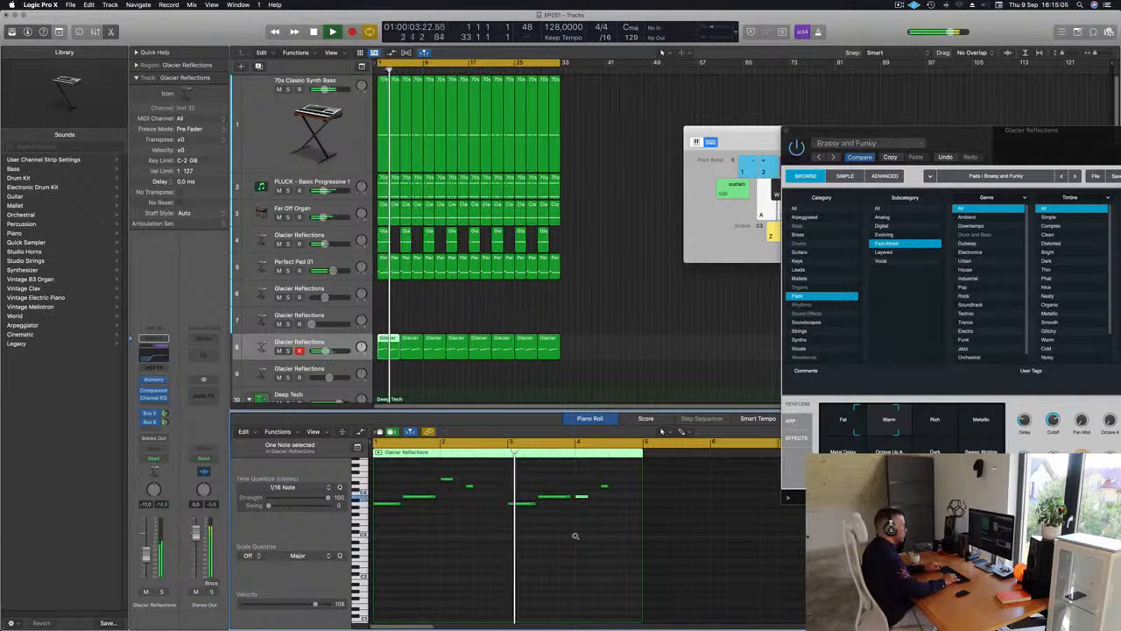
key("Return")
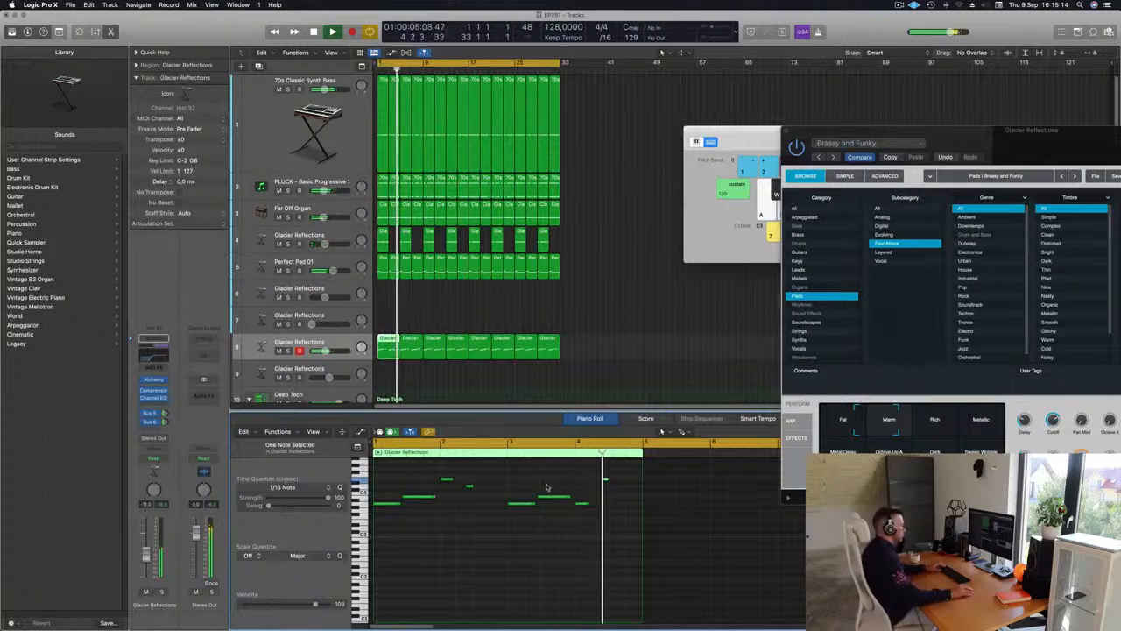
Delete the edited first melody region and undo back to the original bar 4 notes
key("Return")
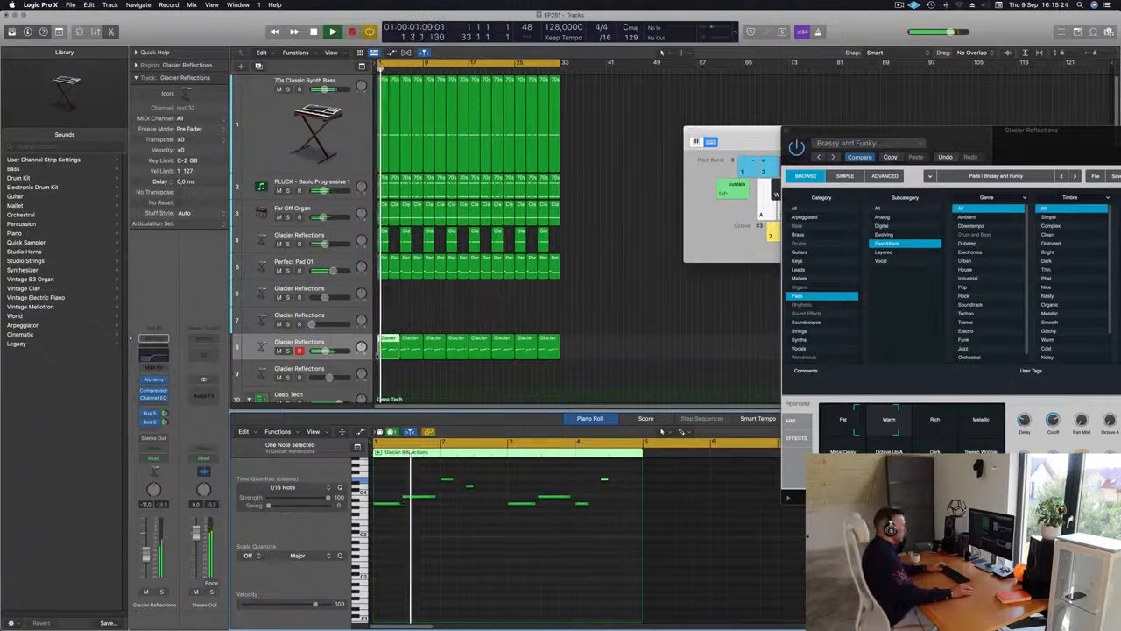
key("Delete")
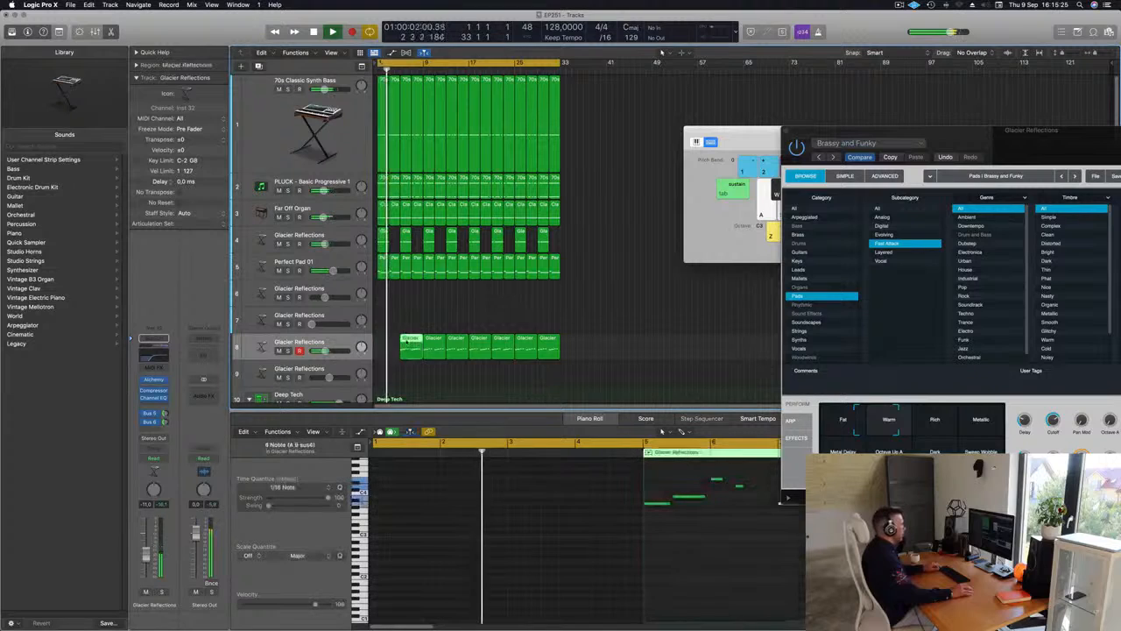
key("super+z")
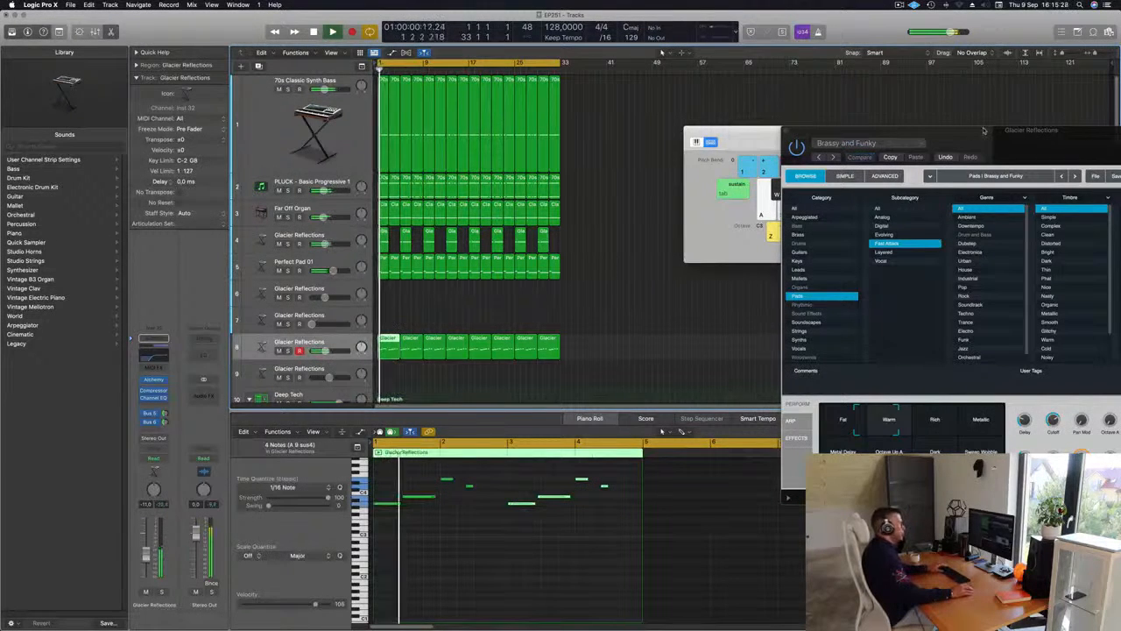
Readjust the filter cutoff in the melody track's Alchemy synth and close the synth window
left_click_drag(982, 130, 691, 76)
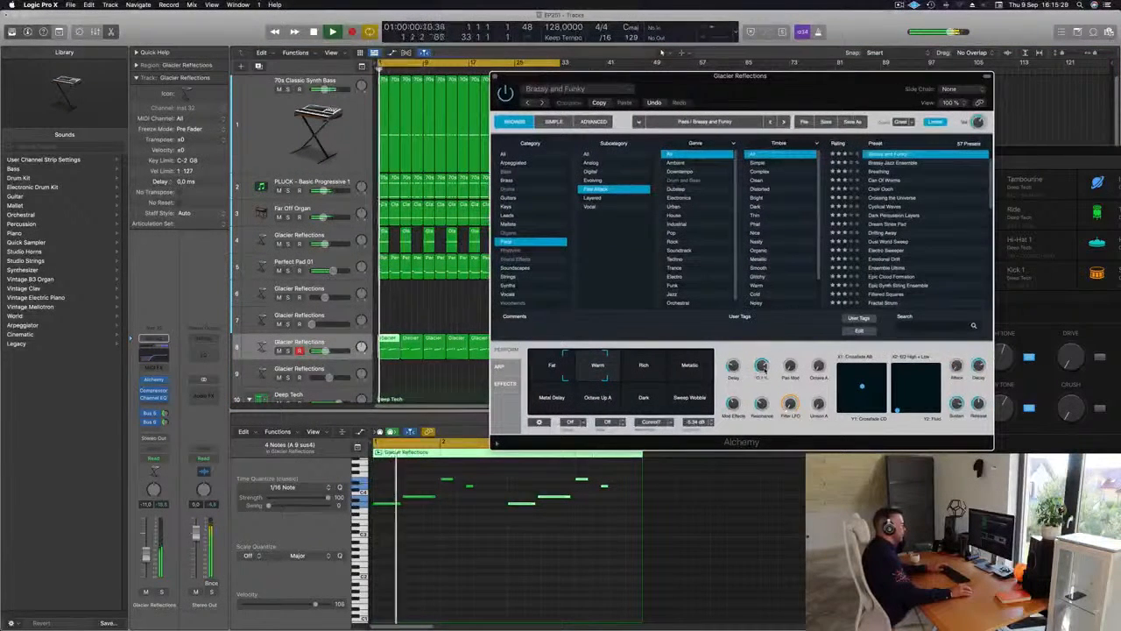
left_click_drag(762, 367, 764, 375)
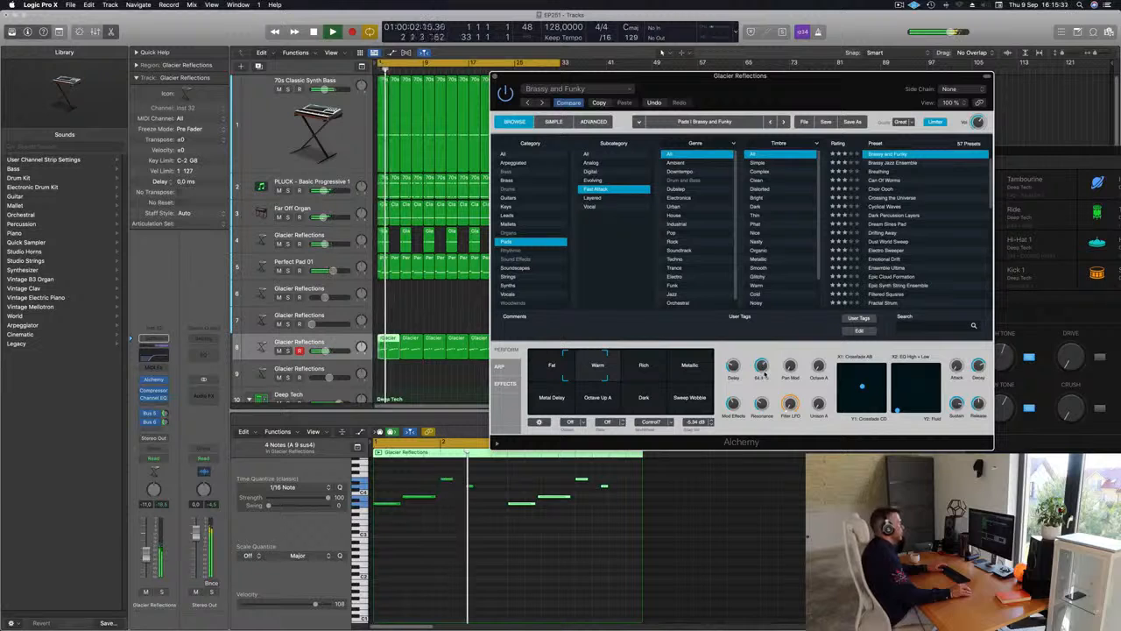
left_click(494, 78)
Copy the first Tom Low drum region to bar 1 of the Block - Deep Tech track
scroll(459, 282, "down", 6)
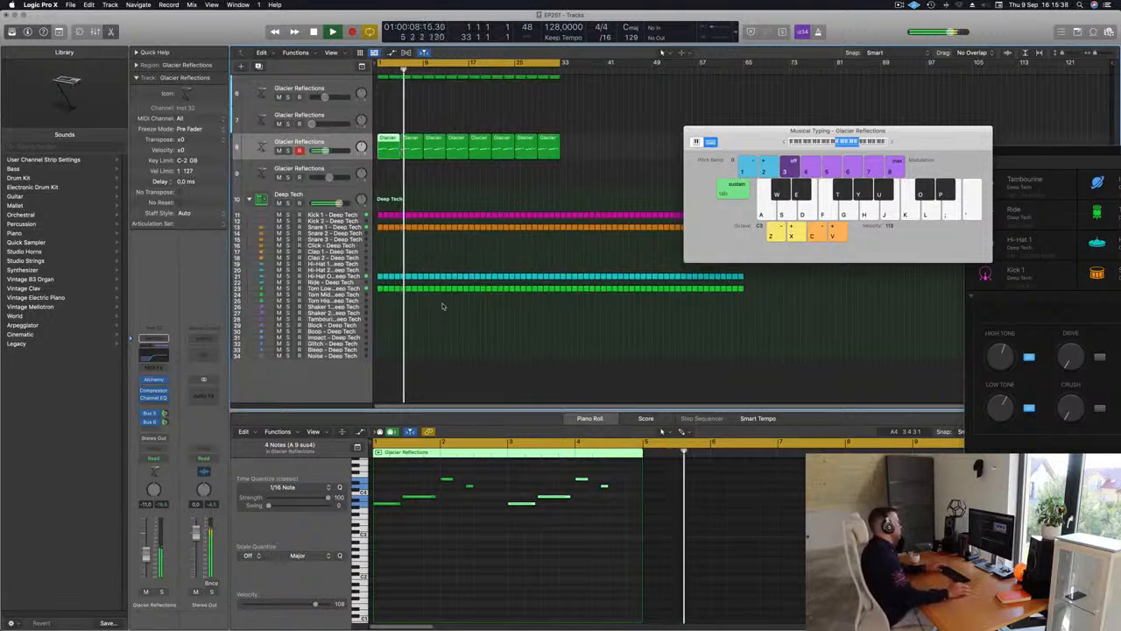
left_click(380, 290)
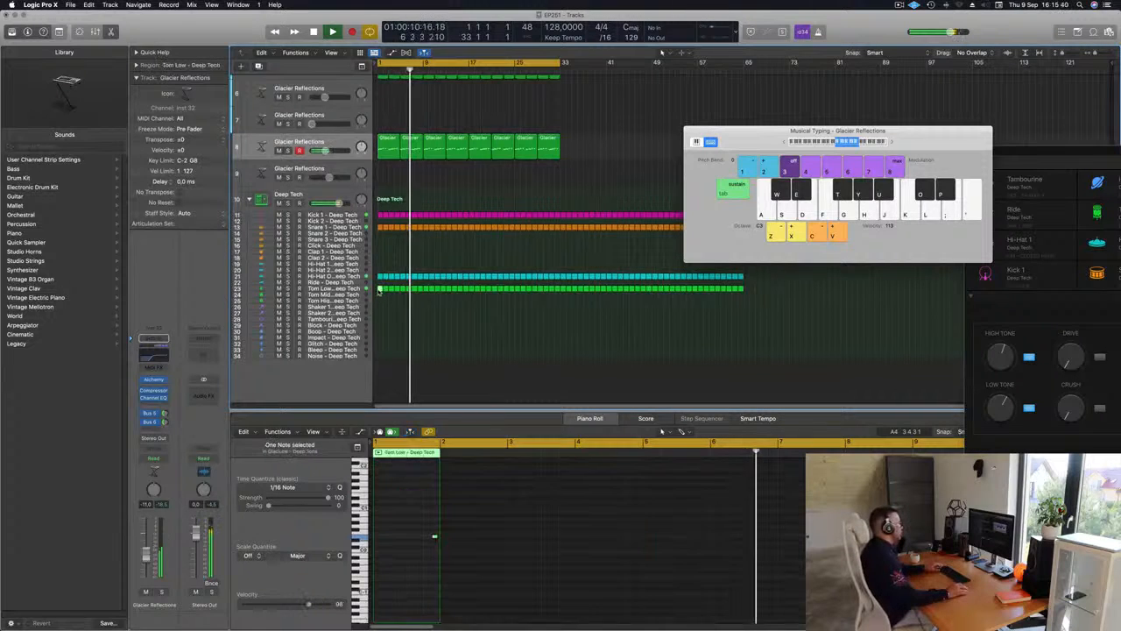
left_click_drag(380, 292, 380, 326)
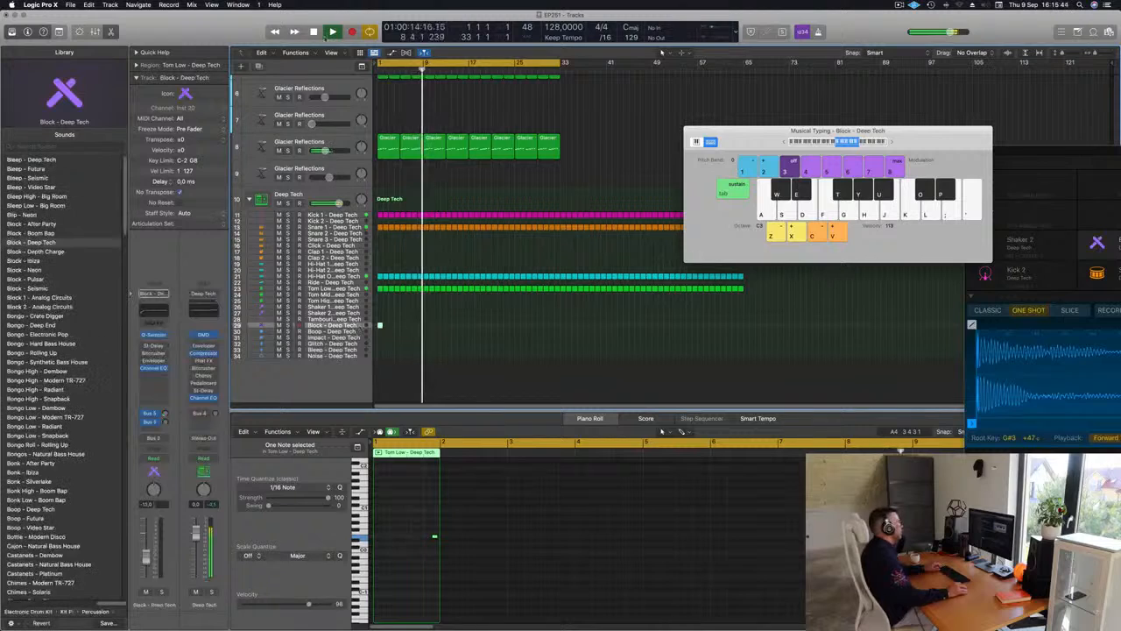
Show the toolbar, enlarge the Block - Deep Tech track with Track Zoom and replay from the start
left_click(59, 32)
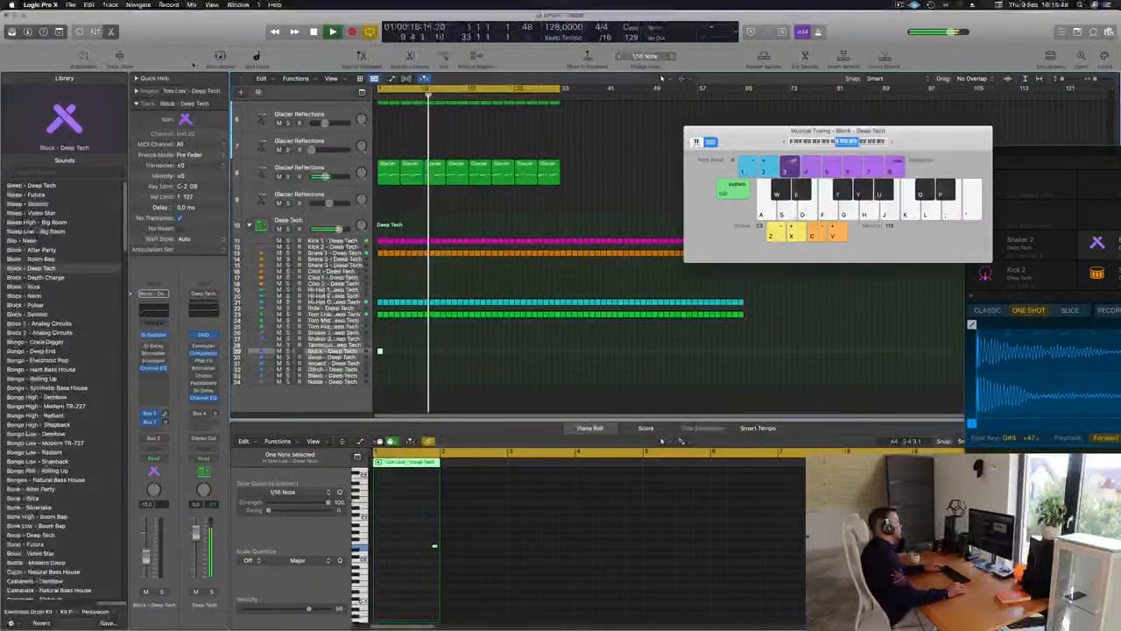
key("ctrl+z")
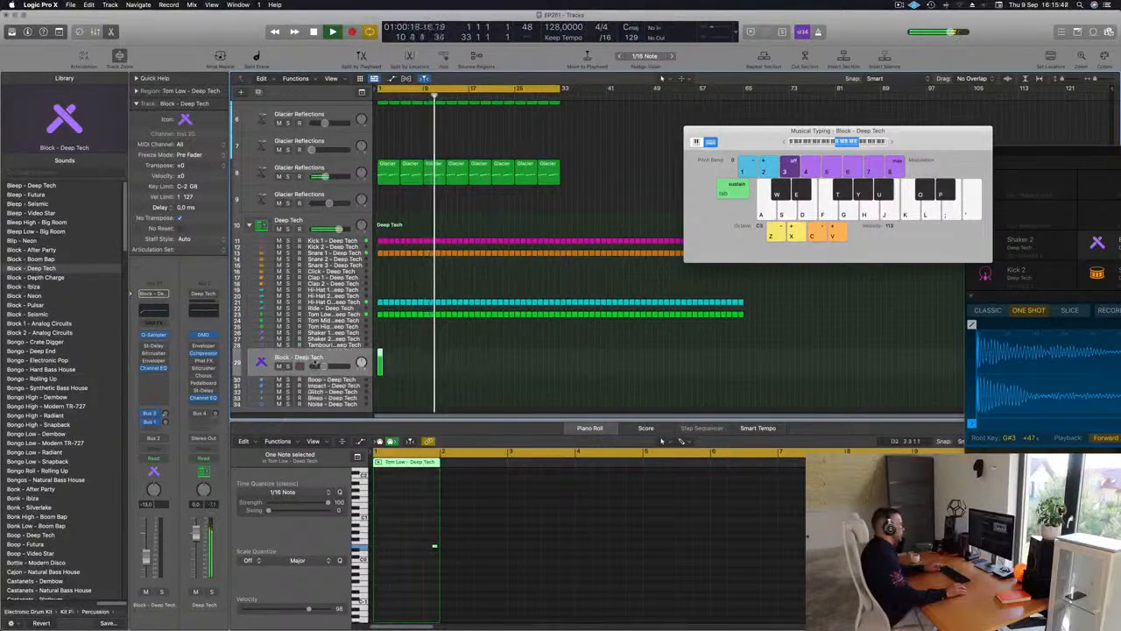
scroll(388, 370, "up", 8)
key("Return")
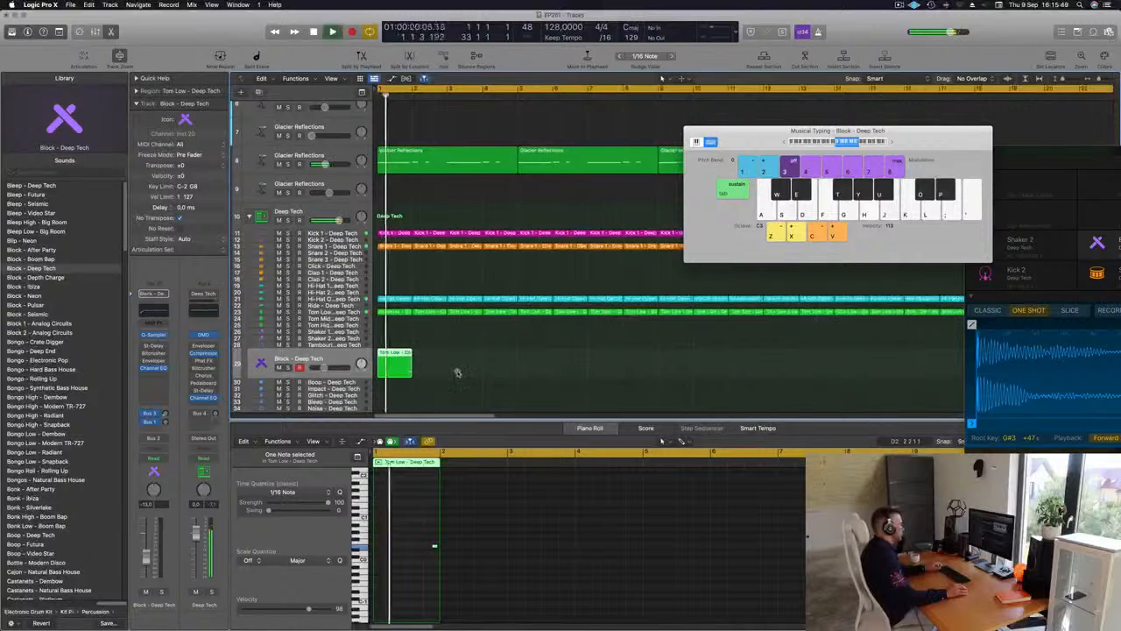
Copy the single note in the Block - Deep Tech region to two earlier positions in bar 1 at the same pitch
key("super+Left")
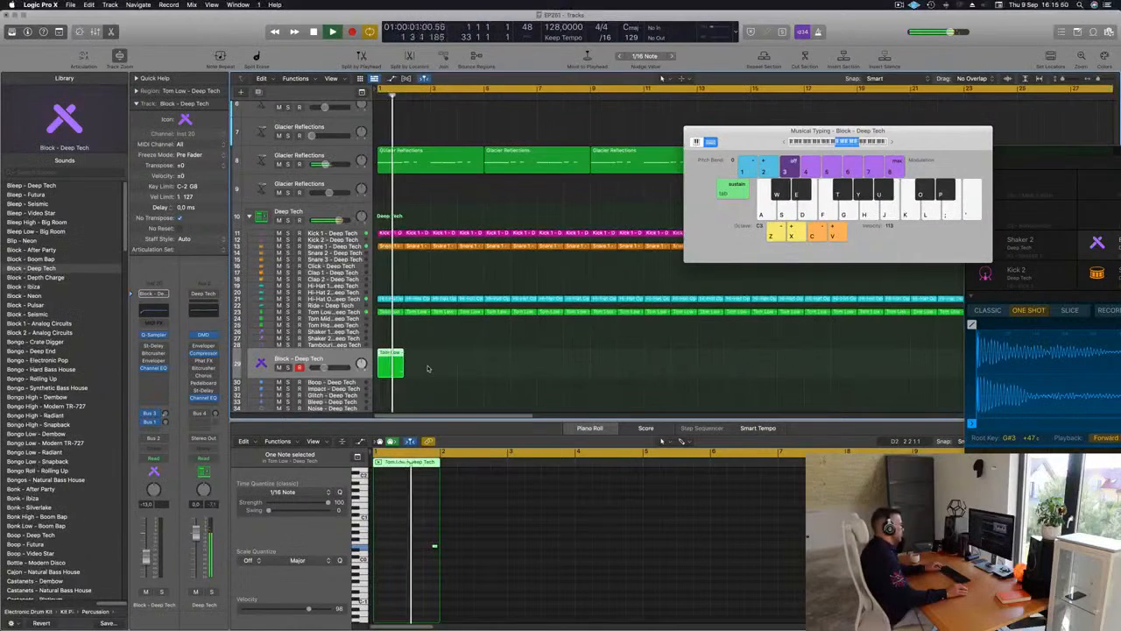
left_click(429, 518)
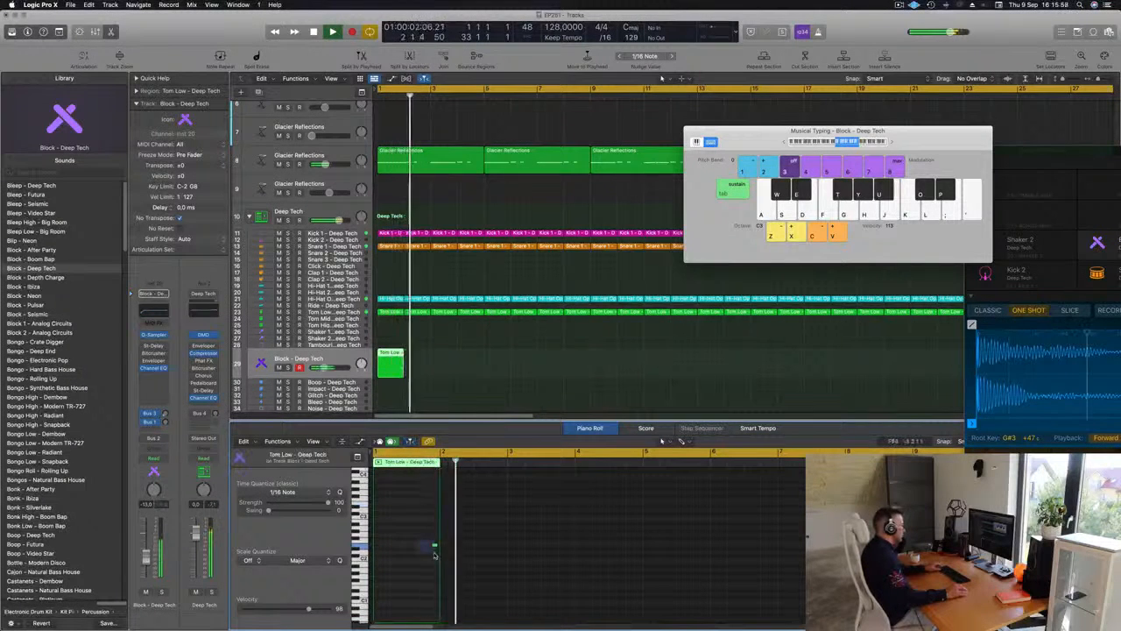
mouse_move(434, 546)
left_mouse_down()
mouse_move(391, 545)
mouse_move(418, 544)
left_mouse_up()
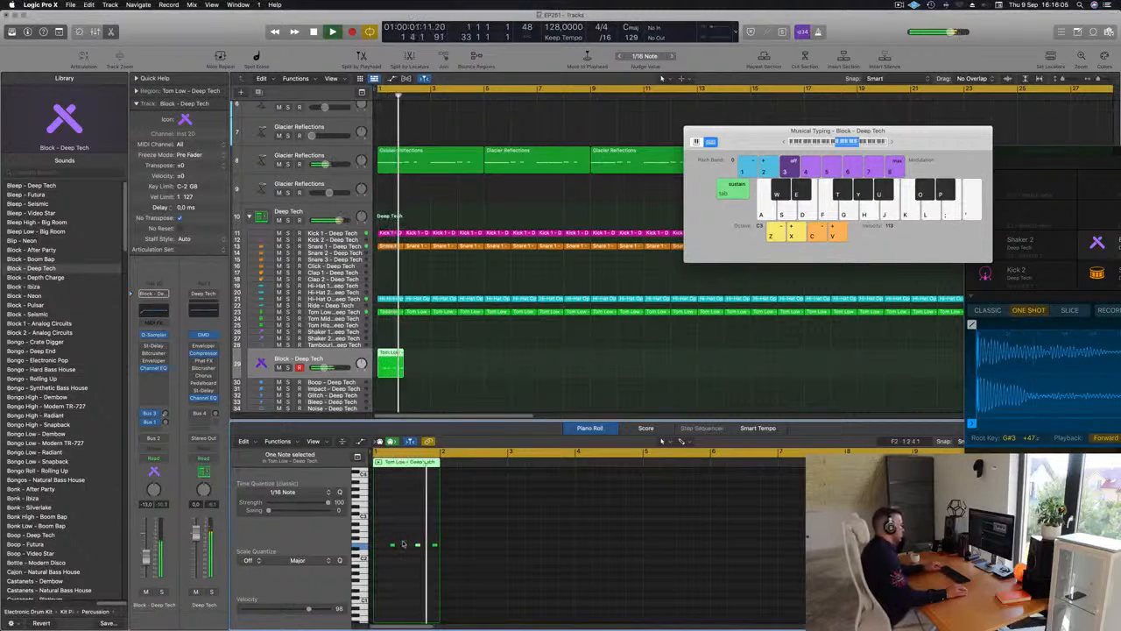
Repeat the one-bar Block - Deep Tech region until it fills bars 1 to 6
left_click_drag(431, 344, 365, 364)
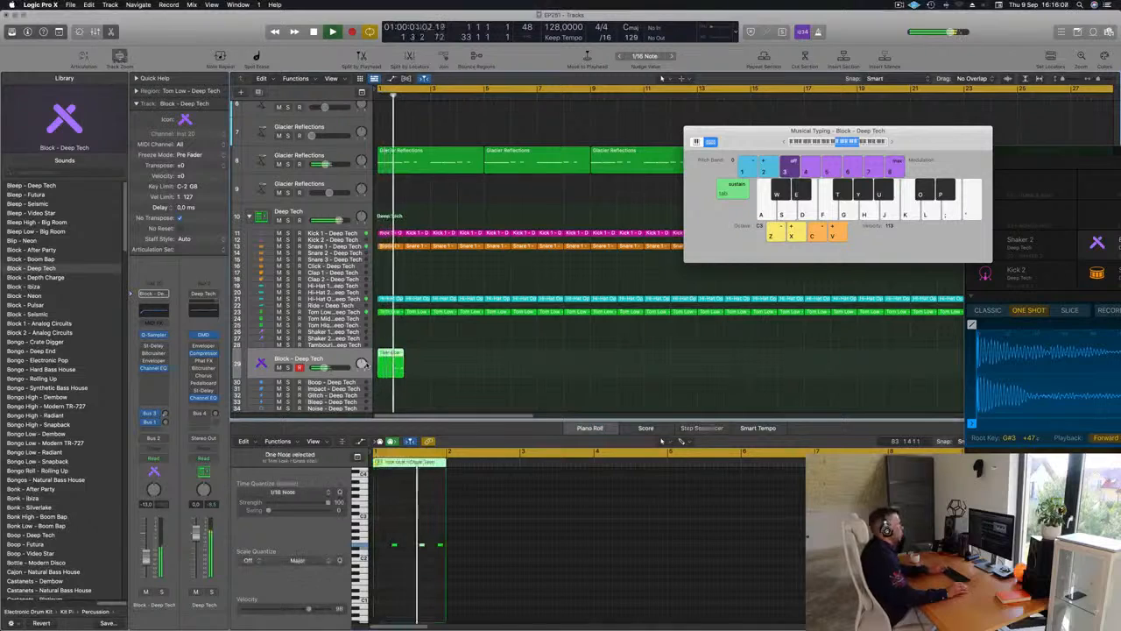
key("super+r")
key("super+r")
key("super+r")
key("super+r")
key("super+r")
key("super+Left")
key("super+Left")
key("super+Left")
key("super+Left")
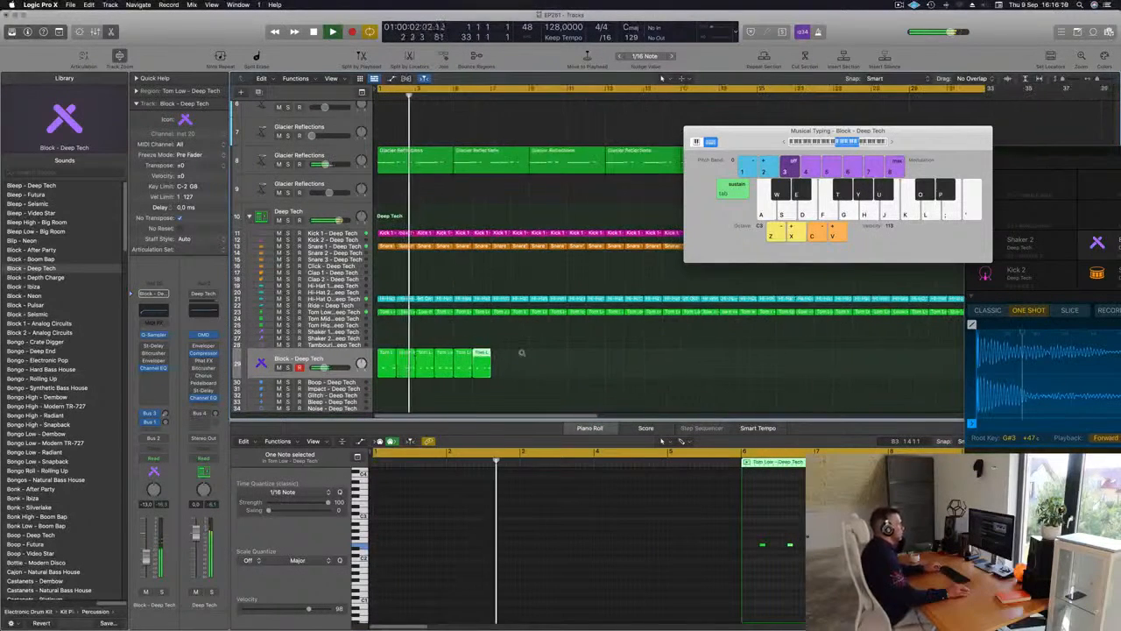
key("super+Left")
Repeat the six Block - Deep Tech regions as a group up to bar 36 and move the Musical Typing window aside
left_click_drag(500, 357, 377, 369)
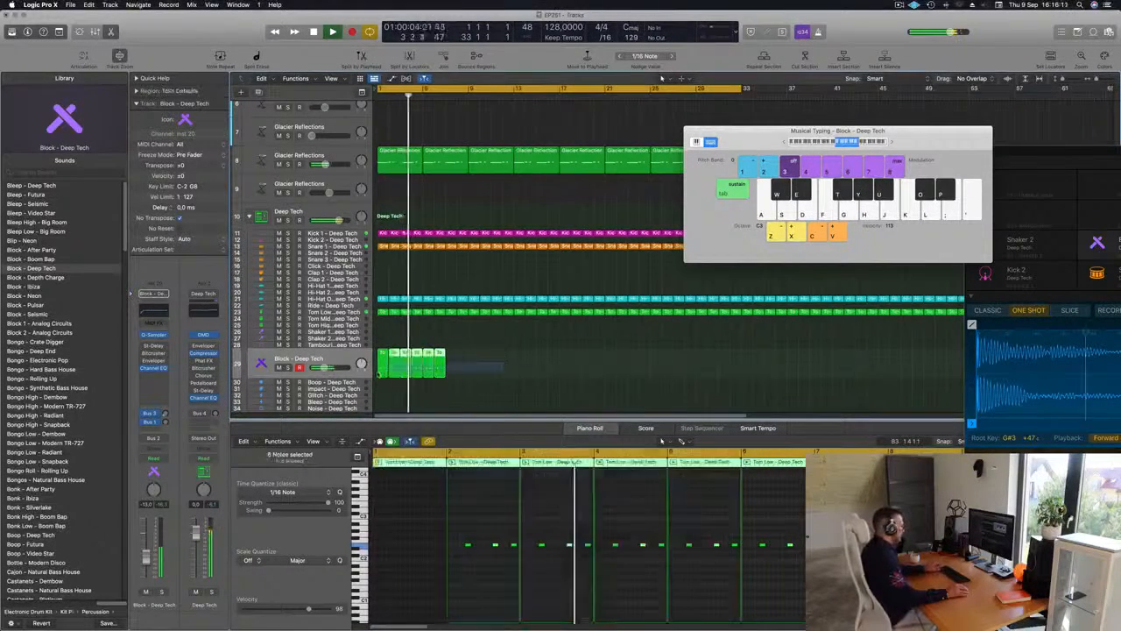
key("super+r")
key("super+r")
key("super+r")
key("super+r")
key("super+r")
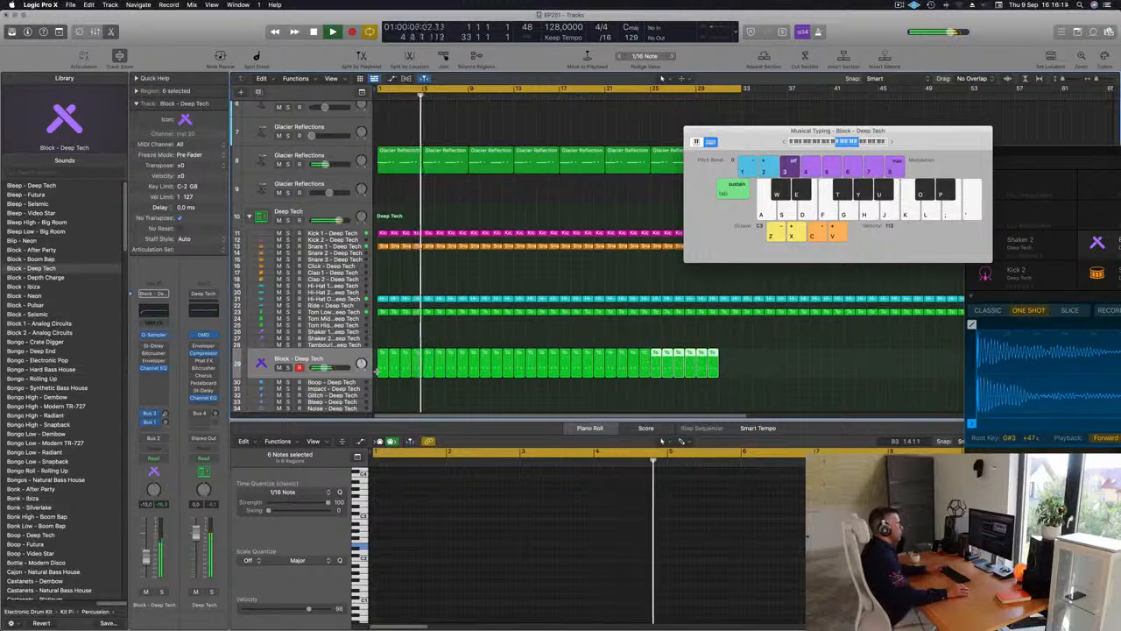
left_click_drag(756, 140, 1066, 148)
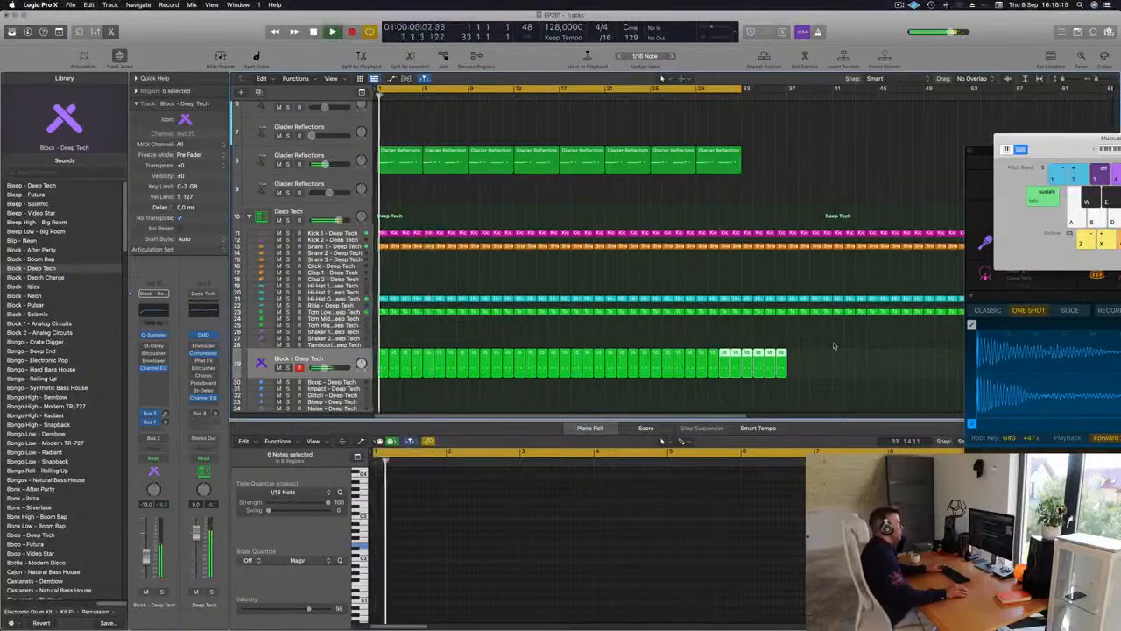
Transpose the notes of the first 32 Block - Deep Tech regions up one octave and replay from the start
left_click(339, 357)
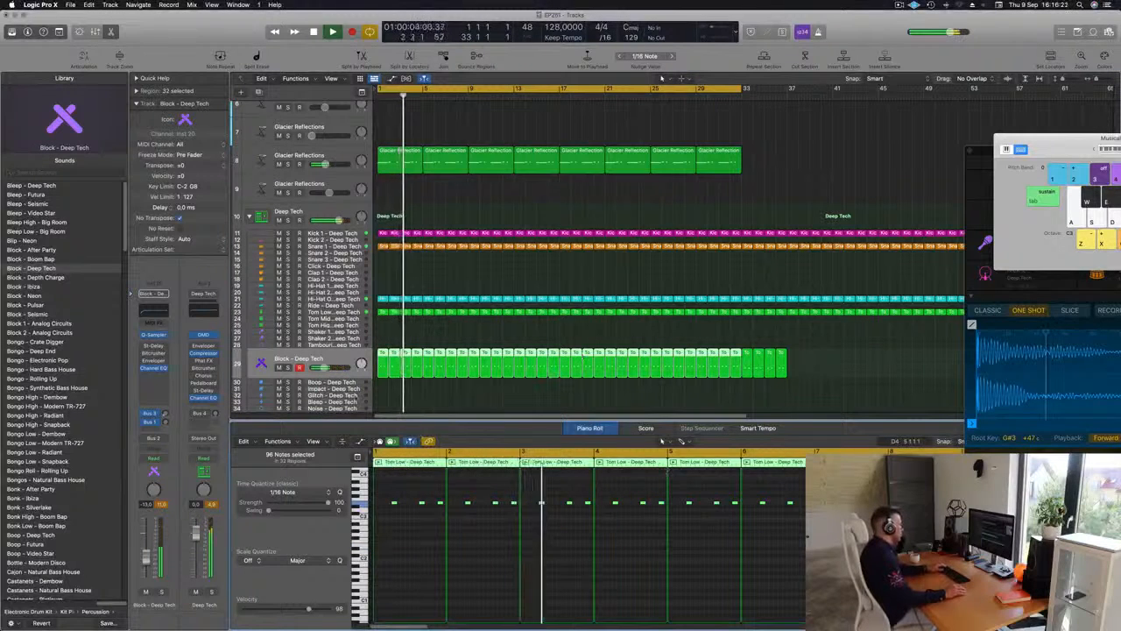
key("Return")
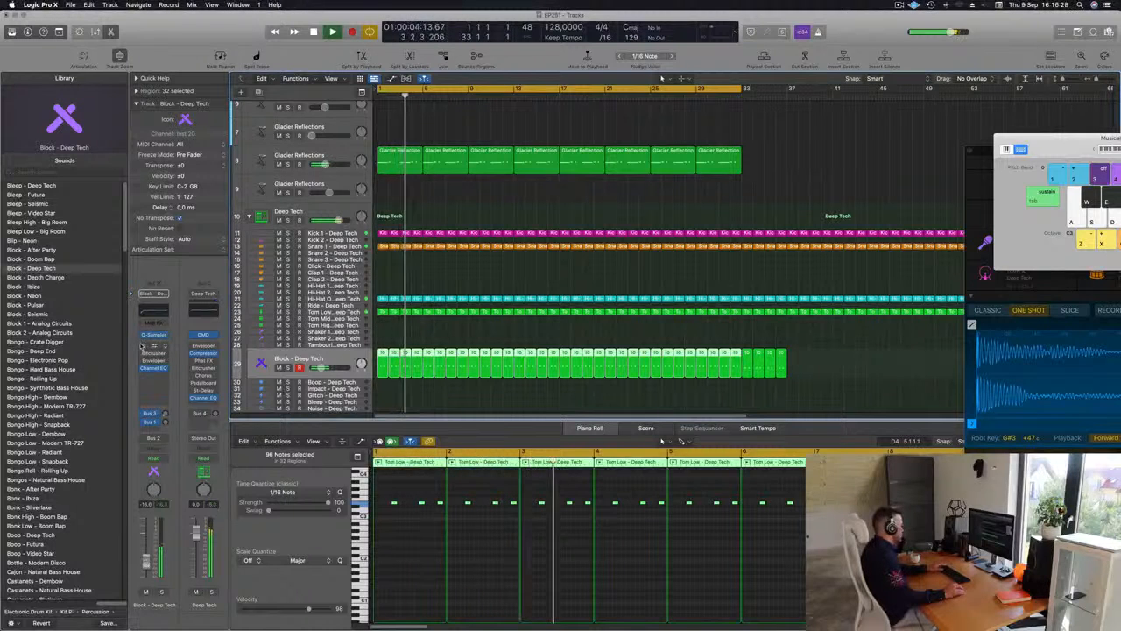
Load the 1/2 Note Swing preset in the Block - Deep Tech track's Stereo Delay
left_click(154, 346)
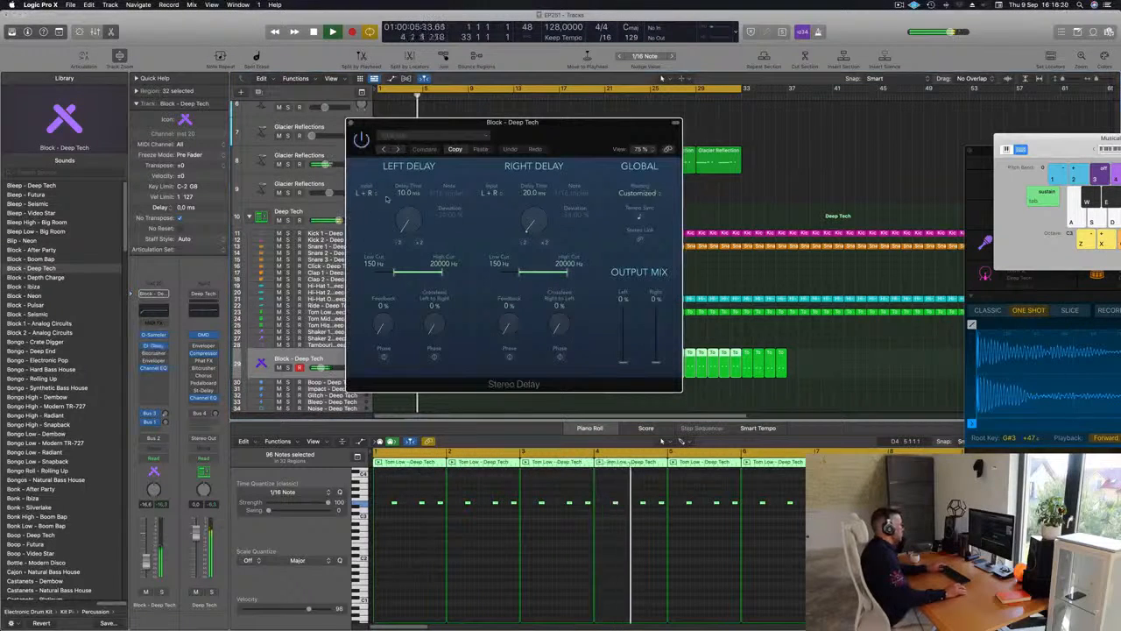
left_click(398, 151)
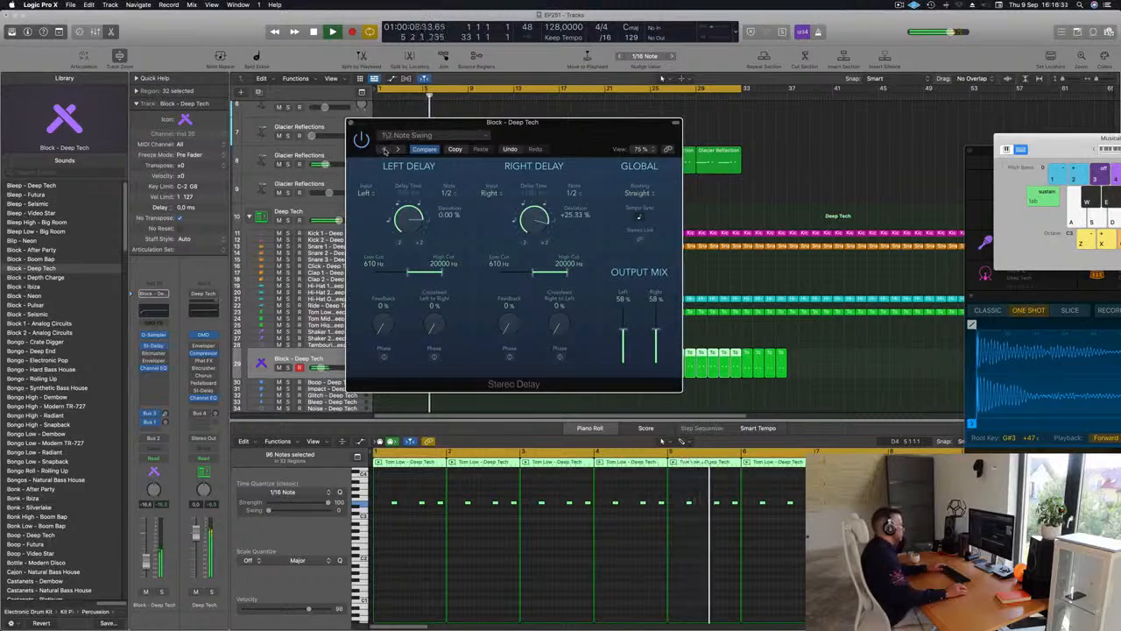
left_click_drag(549, 133, 554, 148)
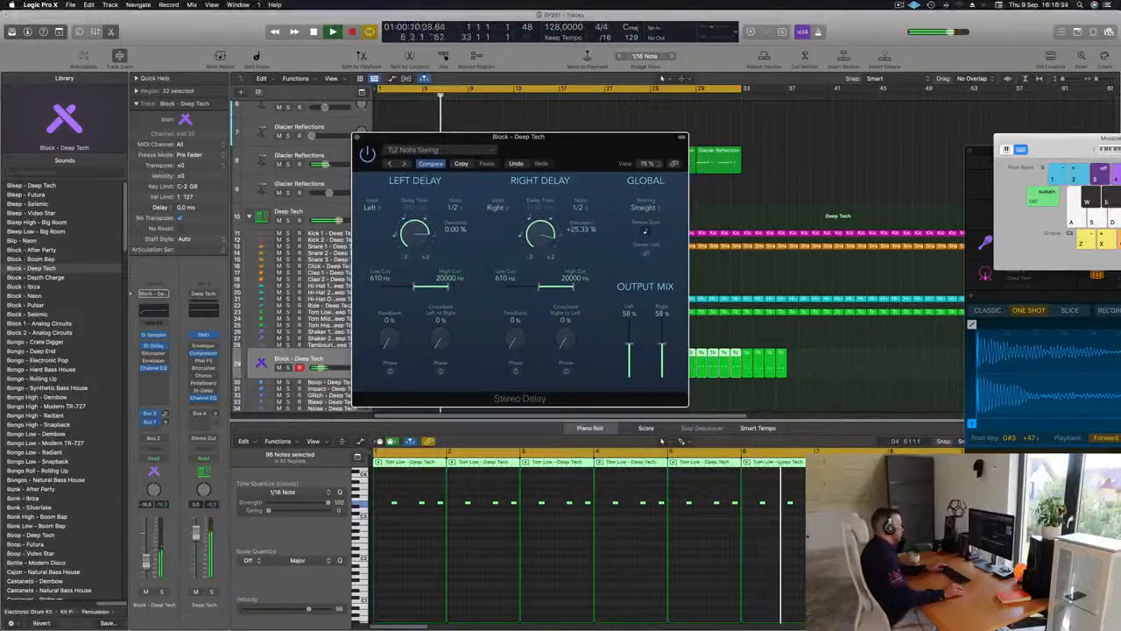
Raise the Block - Deep Tech track's volume to about -9 dB, audition it in solo and close the Stereo Delay window
left_click_drag(146, 563, 146, 558)
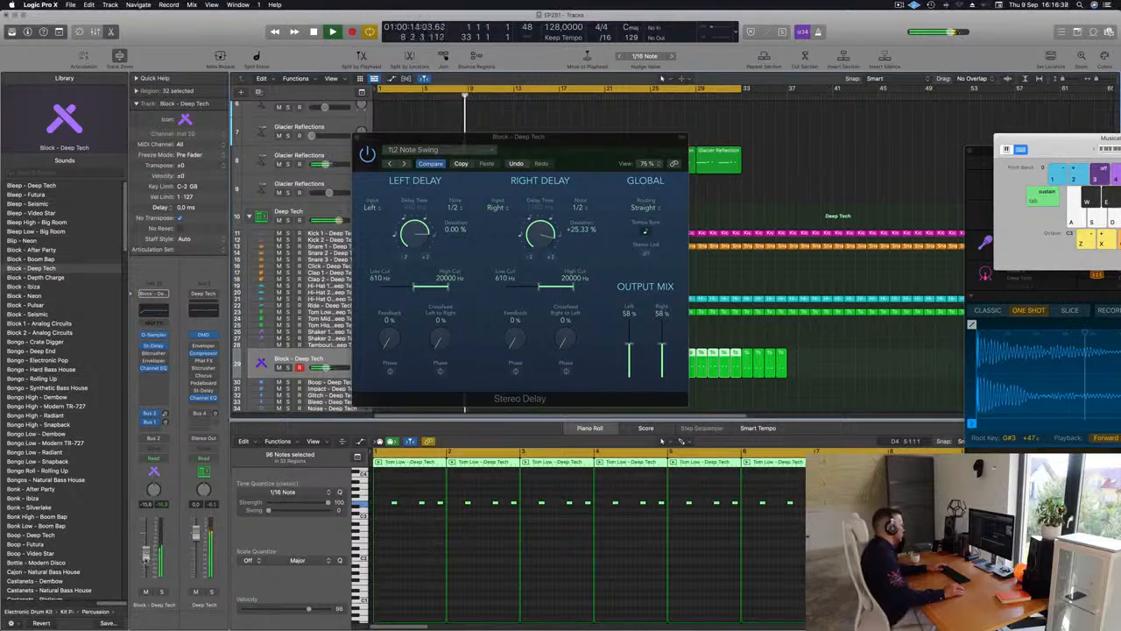
left_click(160, 592)
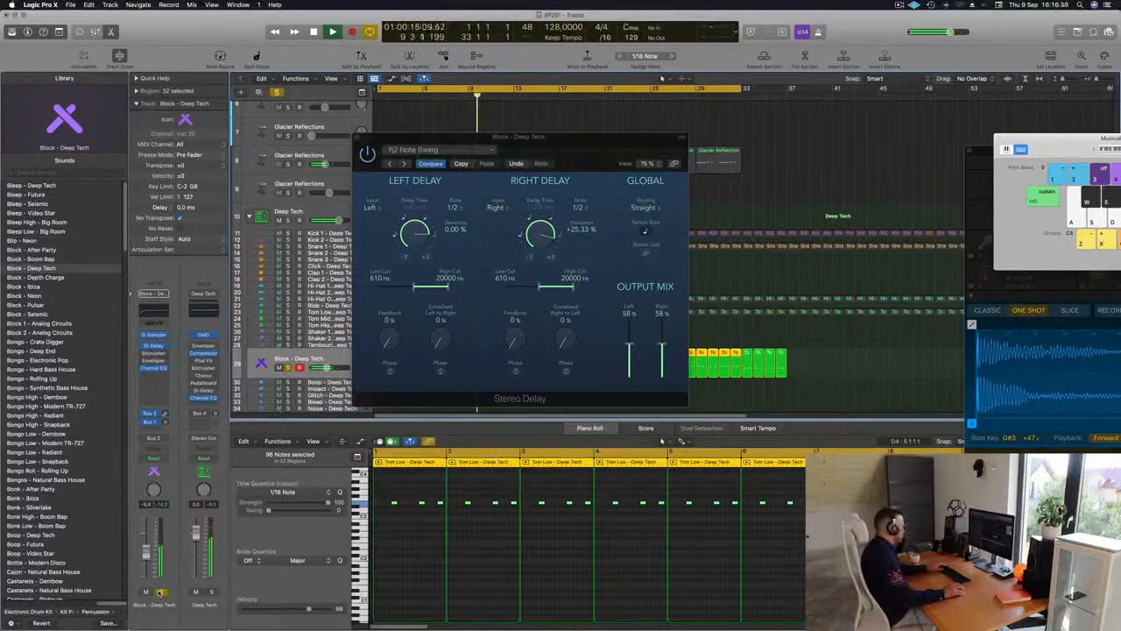
left_click(160, 593)
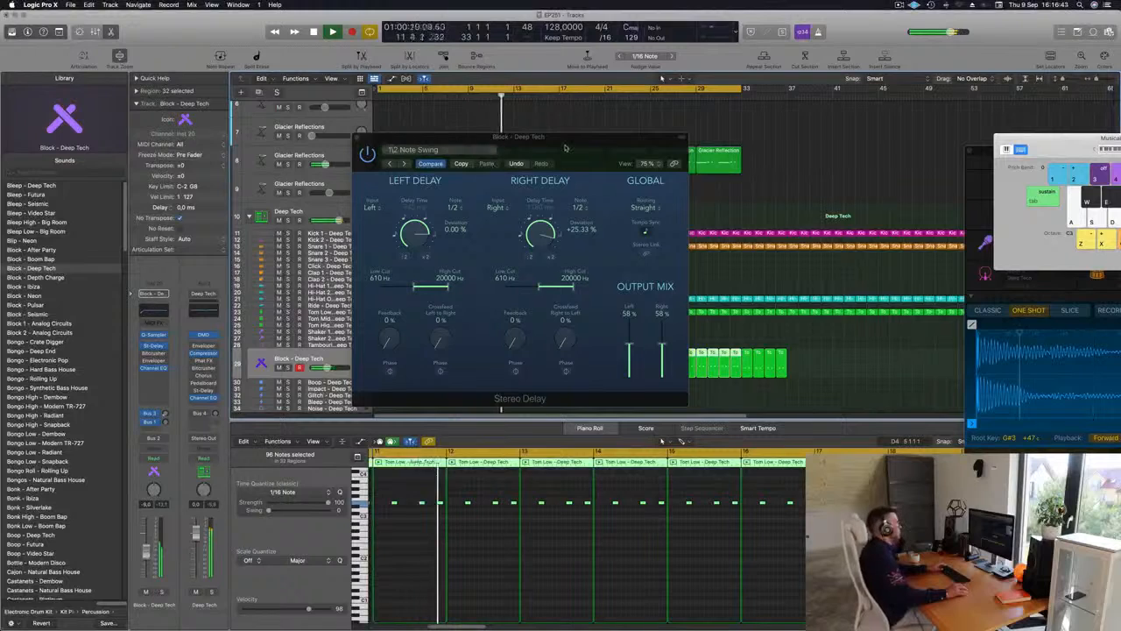
left_click_drag(356, 138, 318, 166)
key("super+w")
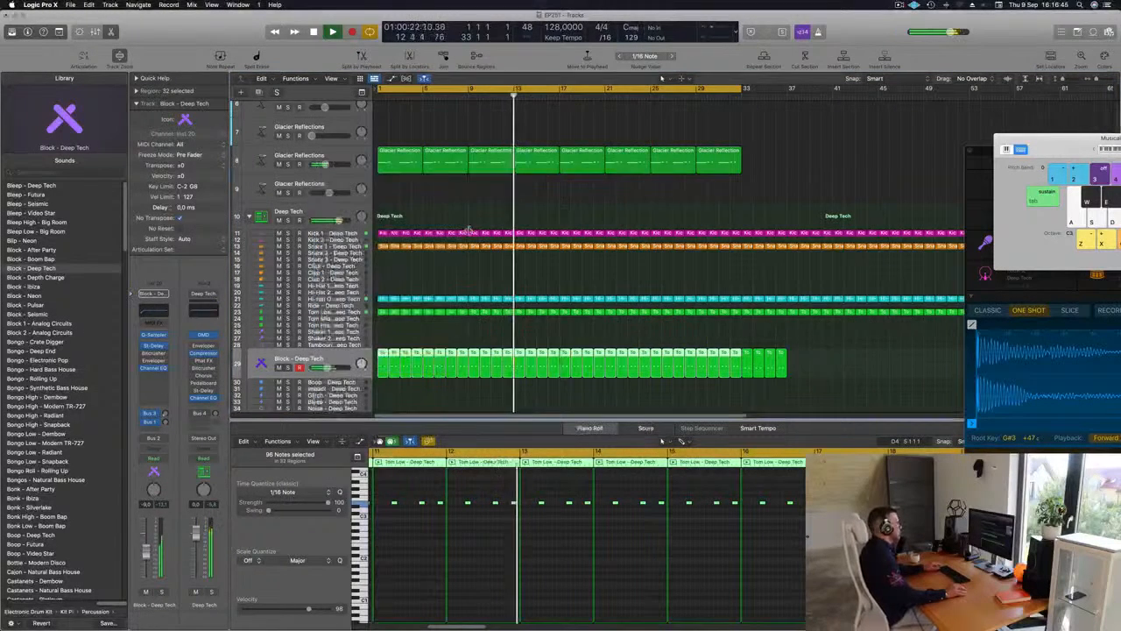
Copy the first Hi-Hat Open region to bar 1 of the Shaker 2 track
key("super+Left")
key("super+Left")
left_click(614, 272)
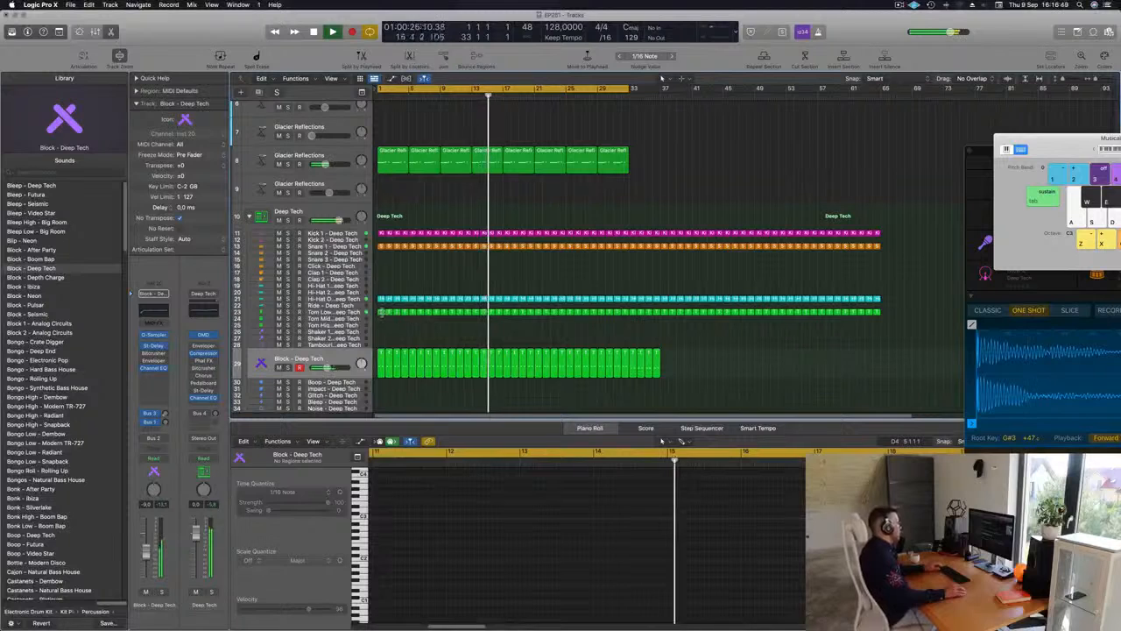
left_click(380, 312)
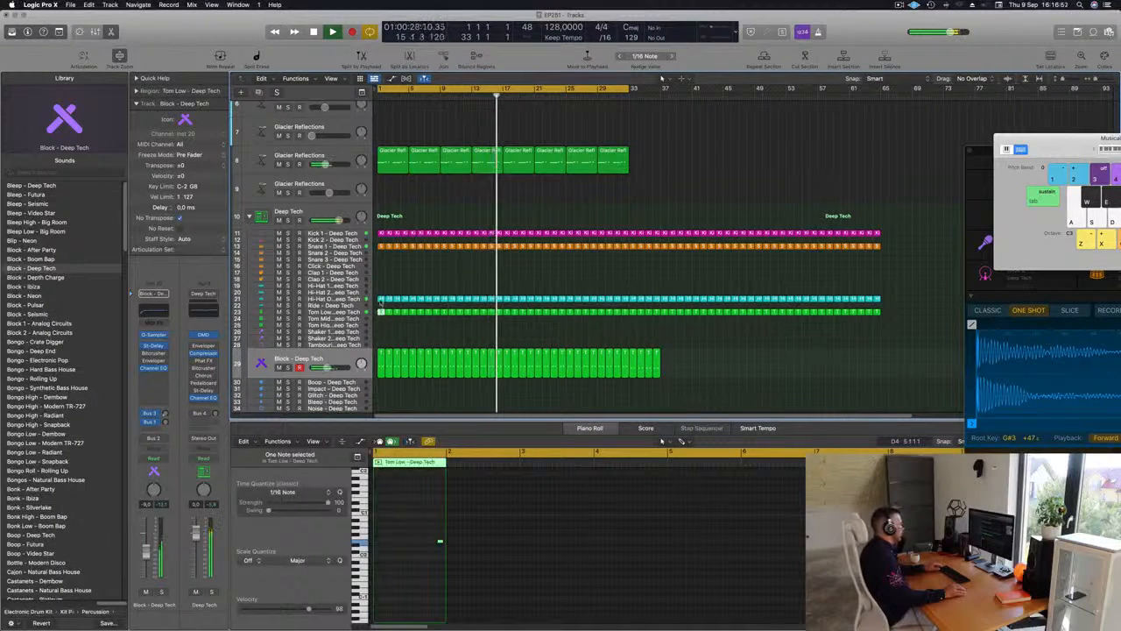
left_click_drag(380, 302, 382, 339)
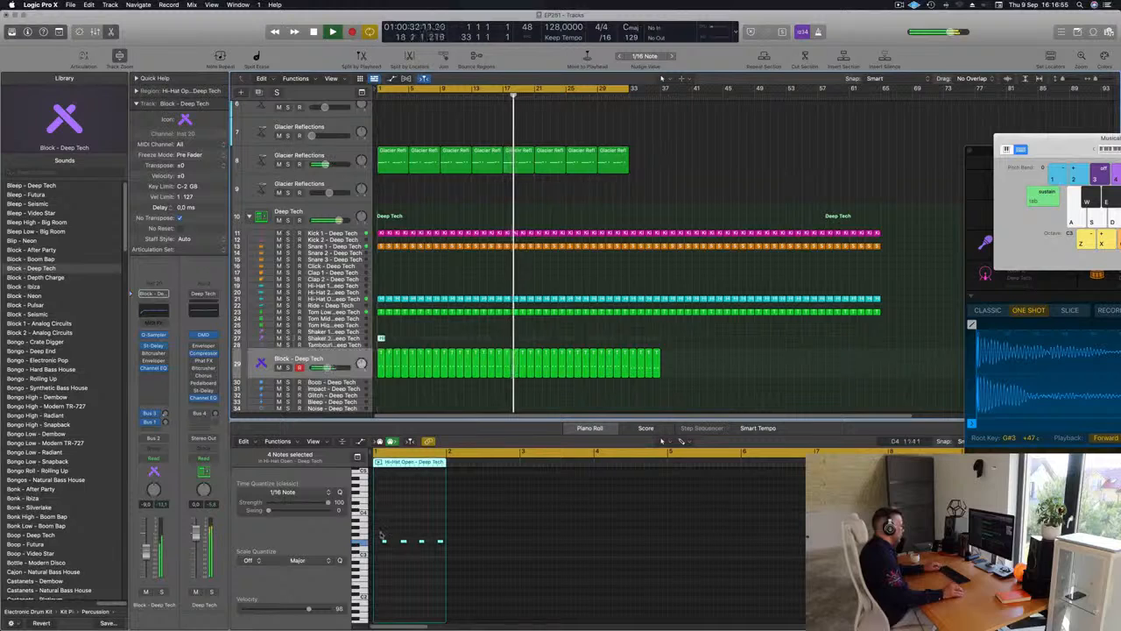
Duplicate the notes in the Shaker 2 region at the same pitch to make 12 and shorten them all together
mouse_move(380, 534)
left_mouse_down()
mouse_move(458, 560)
mouse_move(383, 542)
mouse_move(426, 544)
left_mouse_up()
scroll(416, 551, "up", 5)
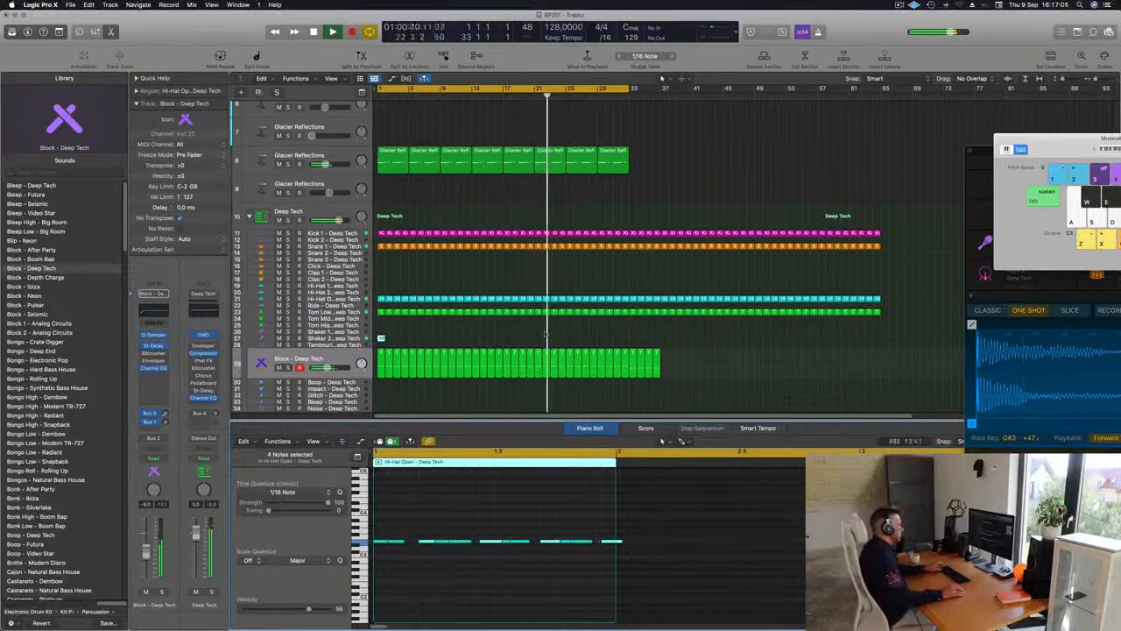
key("Return")
key("super+a")
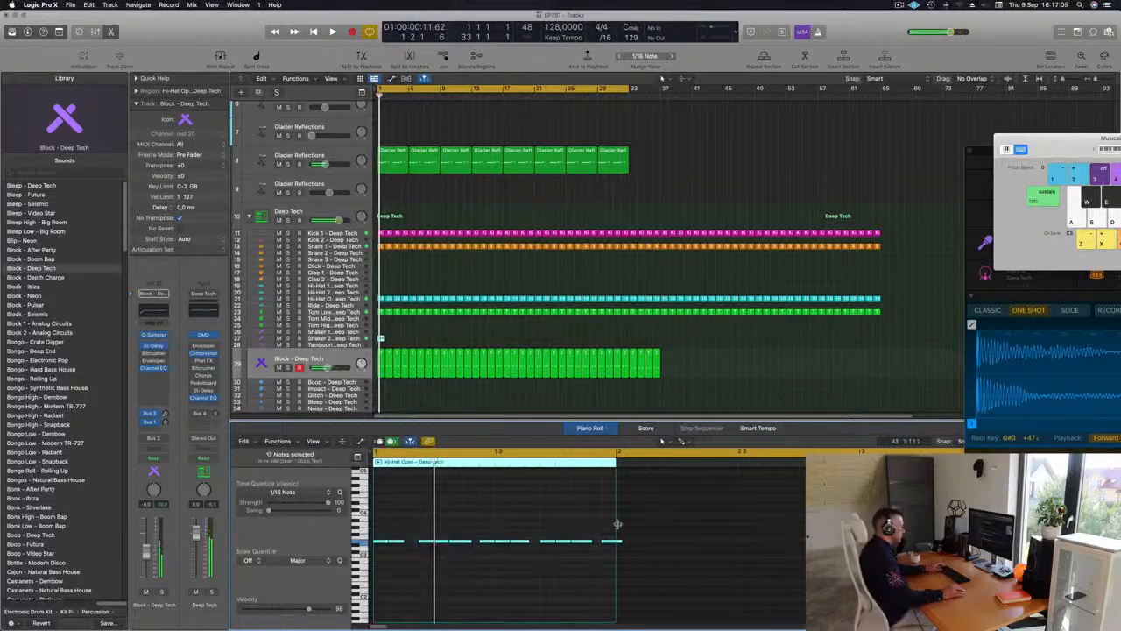
left_click_drag(619, 541, 612, 544)
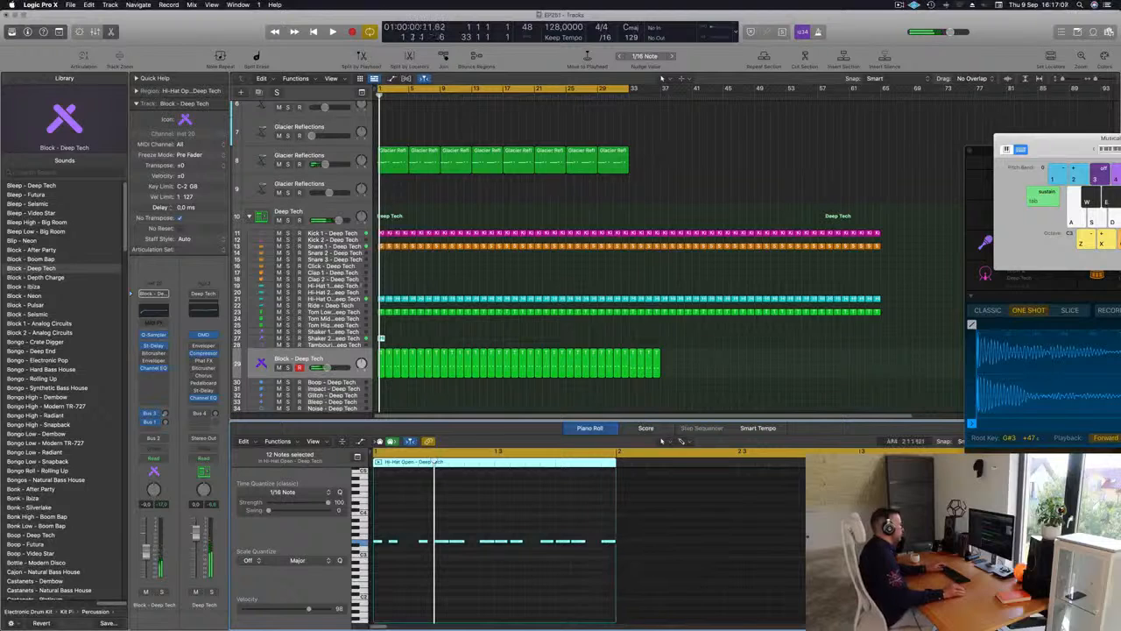
Select the Shaker 2 track and lower its volume to about -16.4 dB during playback
left_click(265, 339)
key("space")
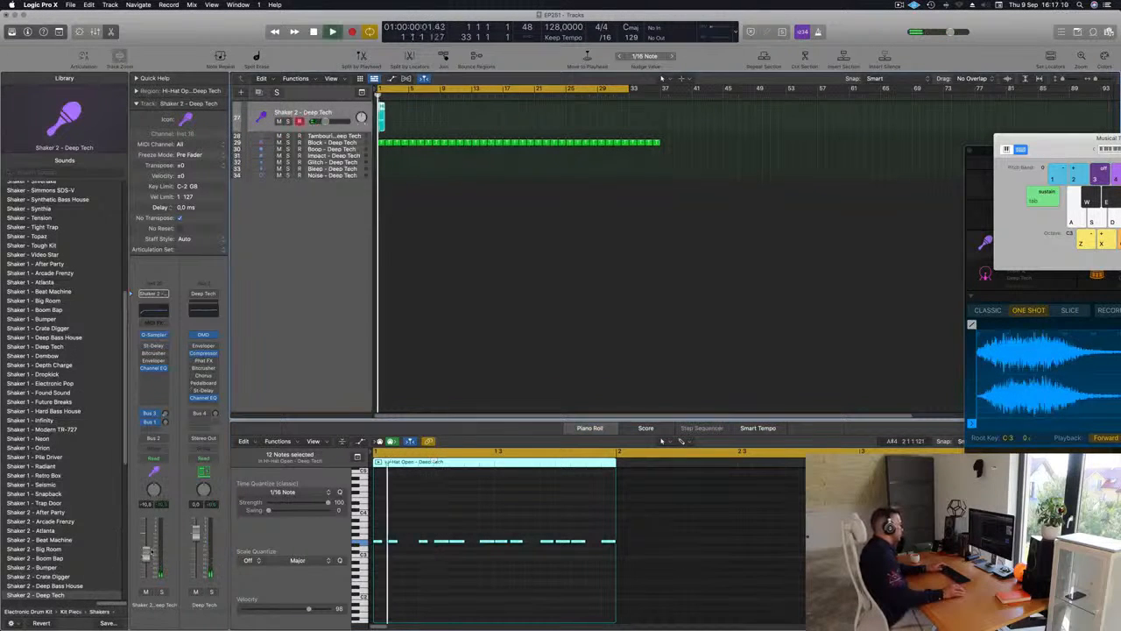
left_click_drag(146, 557, 146, 565)
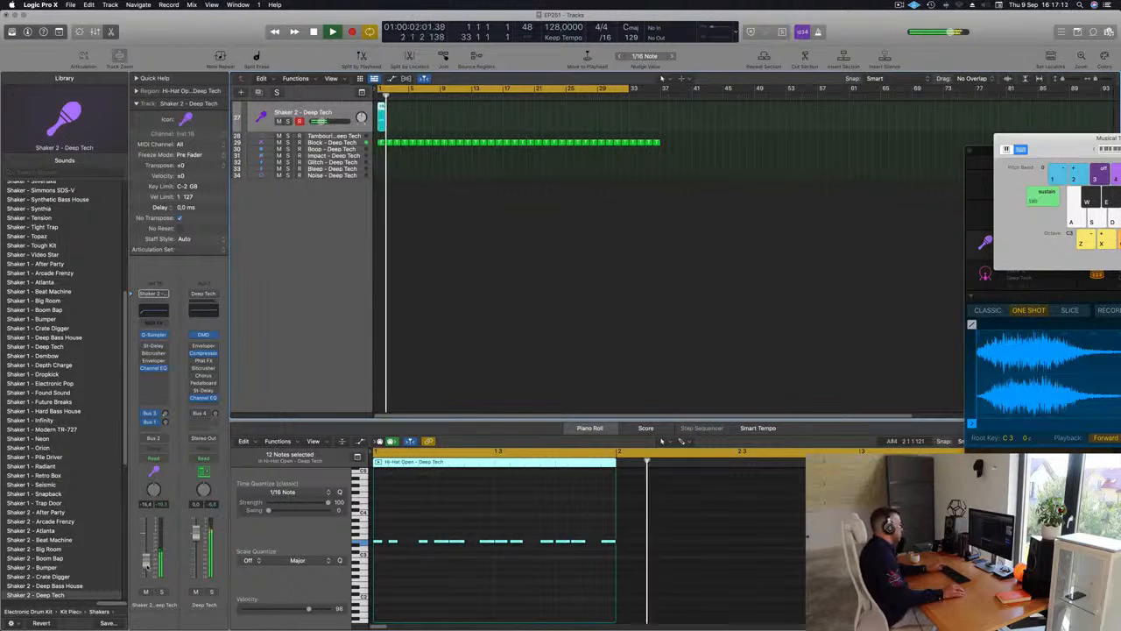
key("space")
key("space")
Repeat the Shaker 2 region past bar 32 and delete the Shaker 2 and Block regions beyond the end of bar 32
scroll(525, 254, "up", 5)
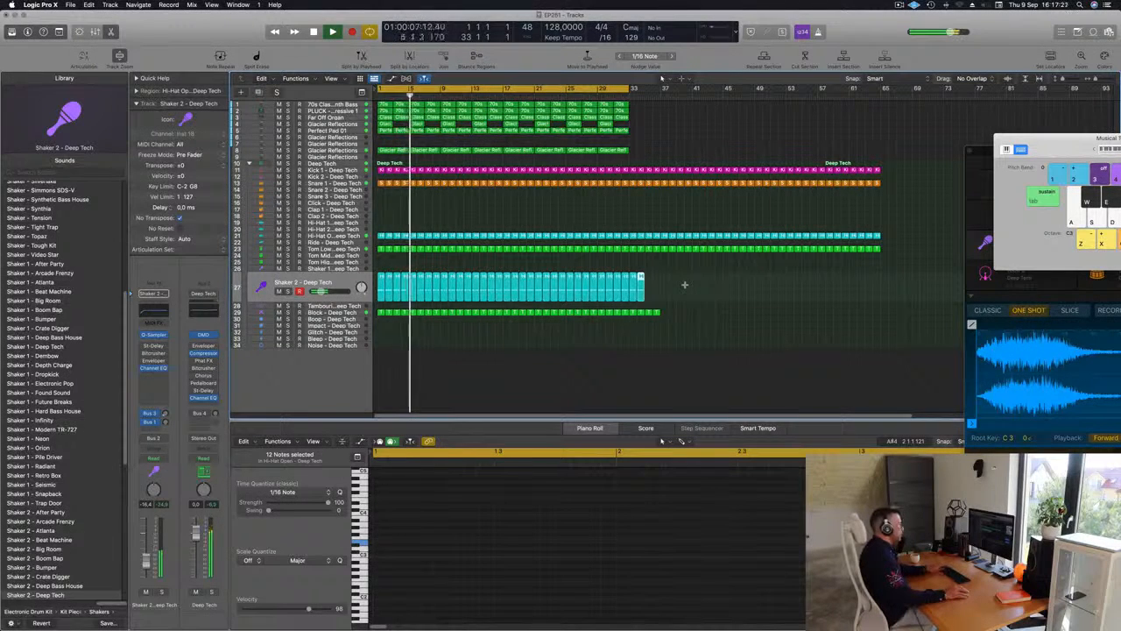
left_click_drag(672, 275, 629, 336)
key("Delete")
Lower the Shaker 2 track's volume to about -31 dB while the arrangement plays
key("space")
key("super+a")
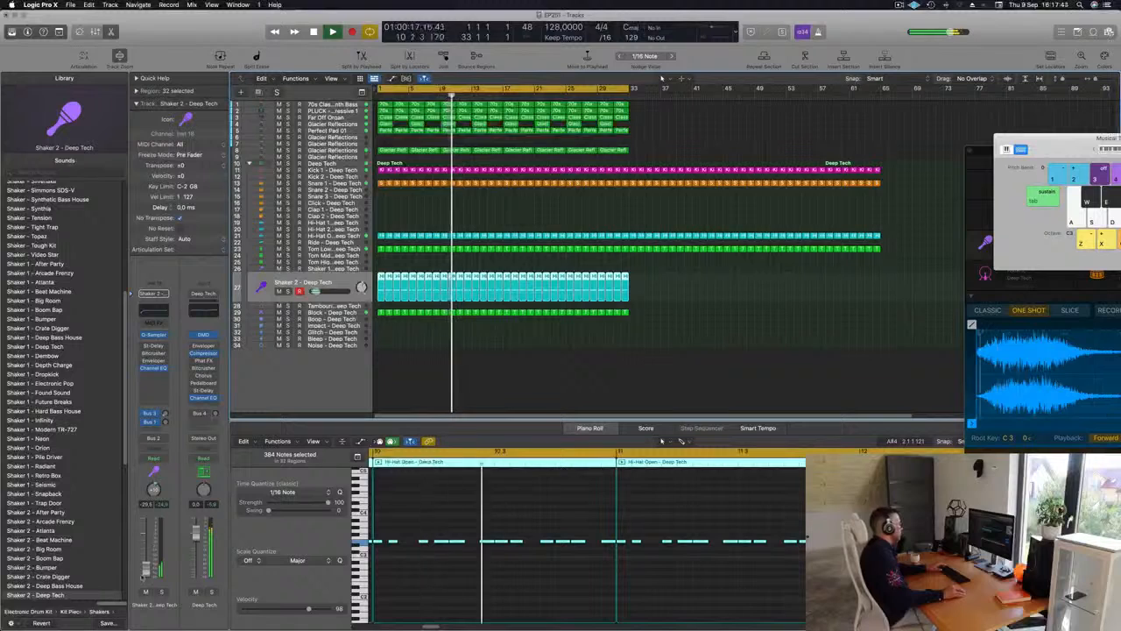
left_click(549, 386)
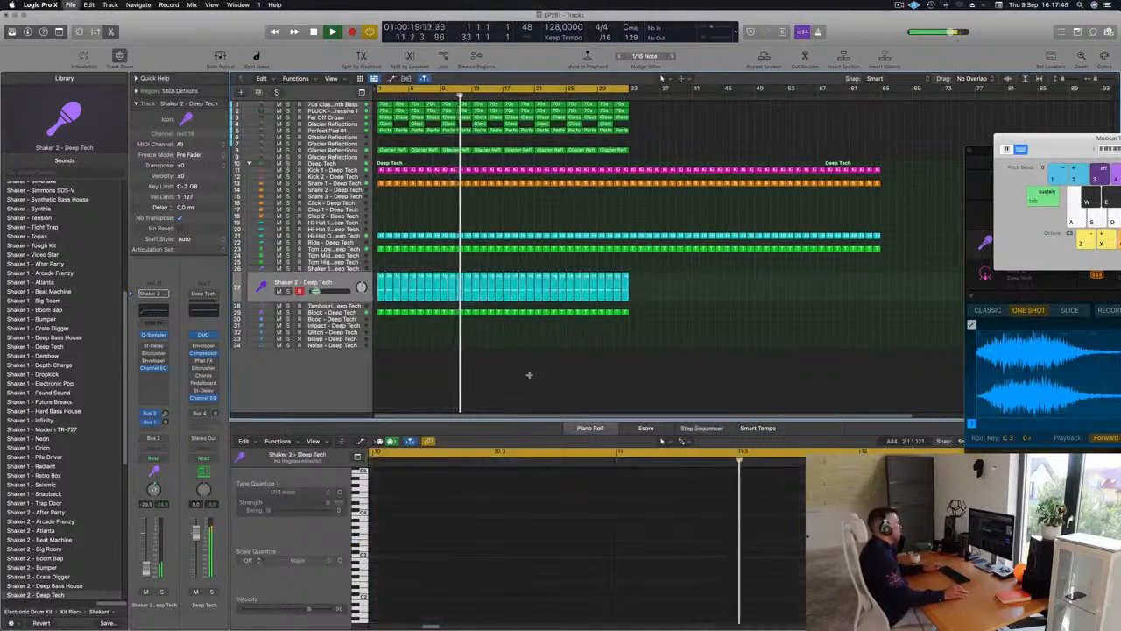
key("super+Left")
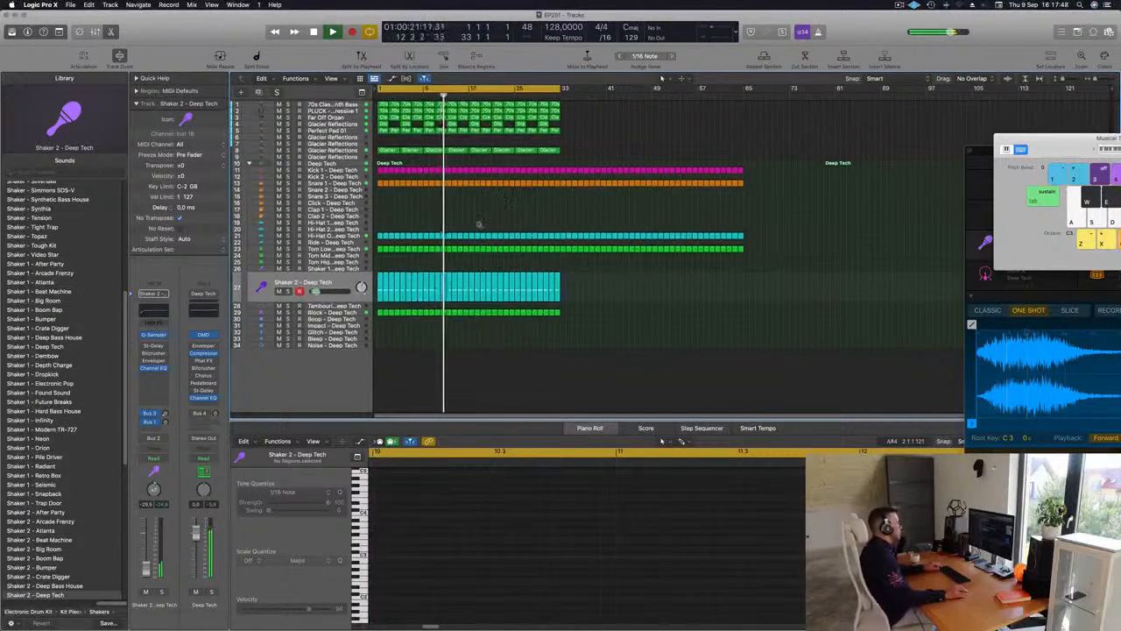
key("super+Right")
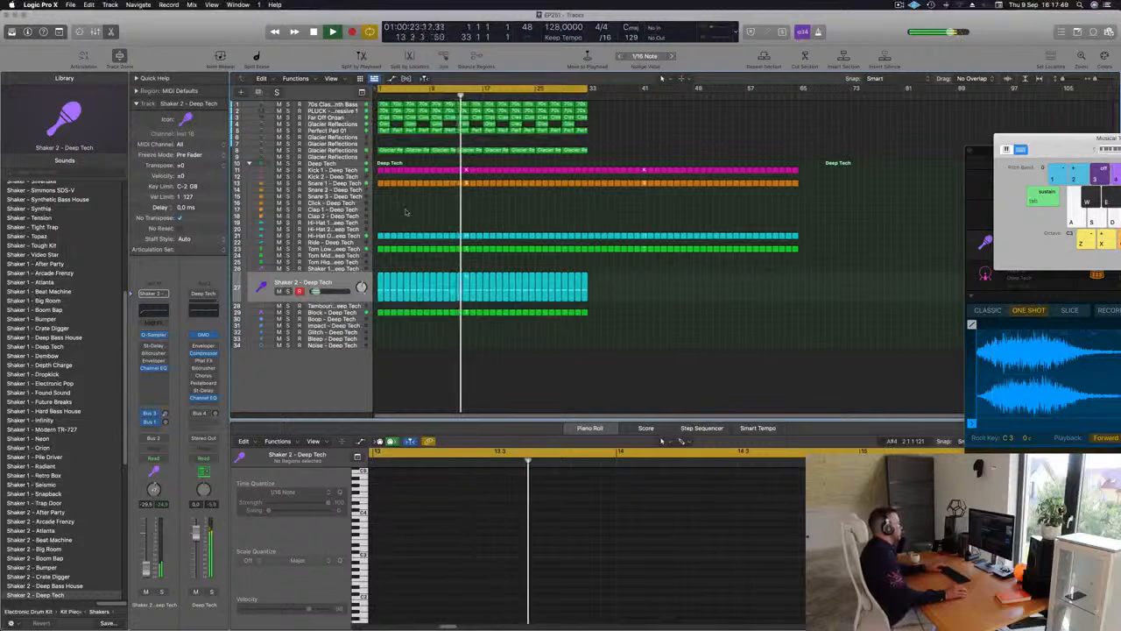
key("super+a")
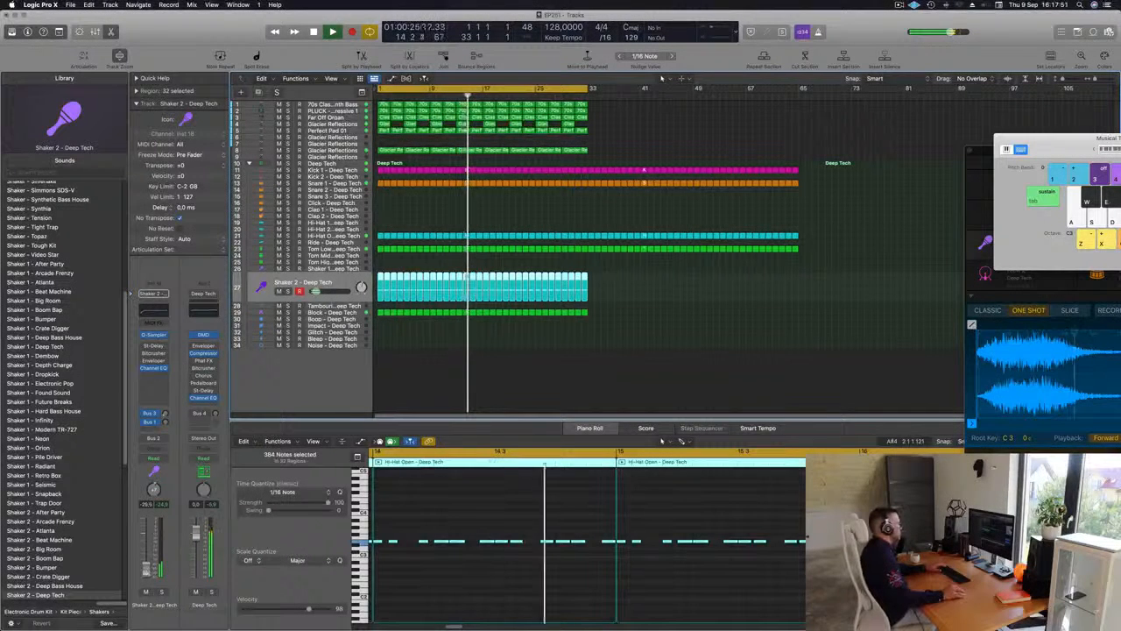
left_click(636, 146)
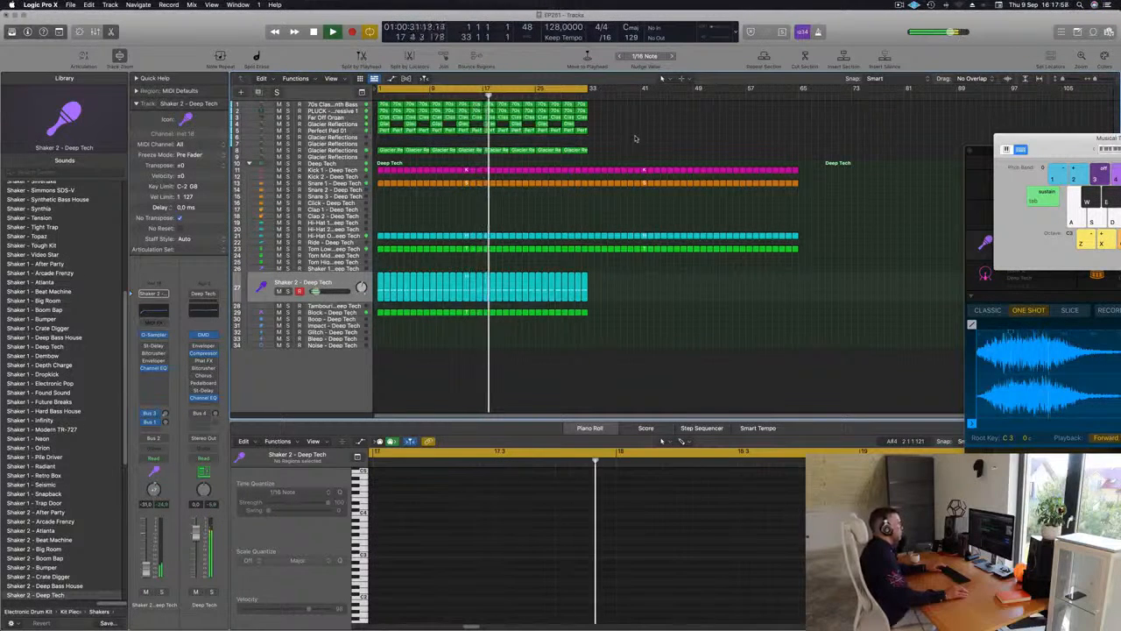
Delete the kick, snare, open hi-hat and low tom regions from bar 33 onward
left_click_drag(593, 162, 822, 304)
key("Delete")
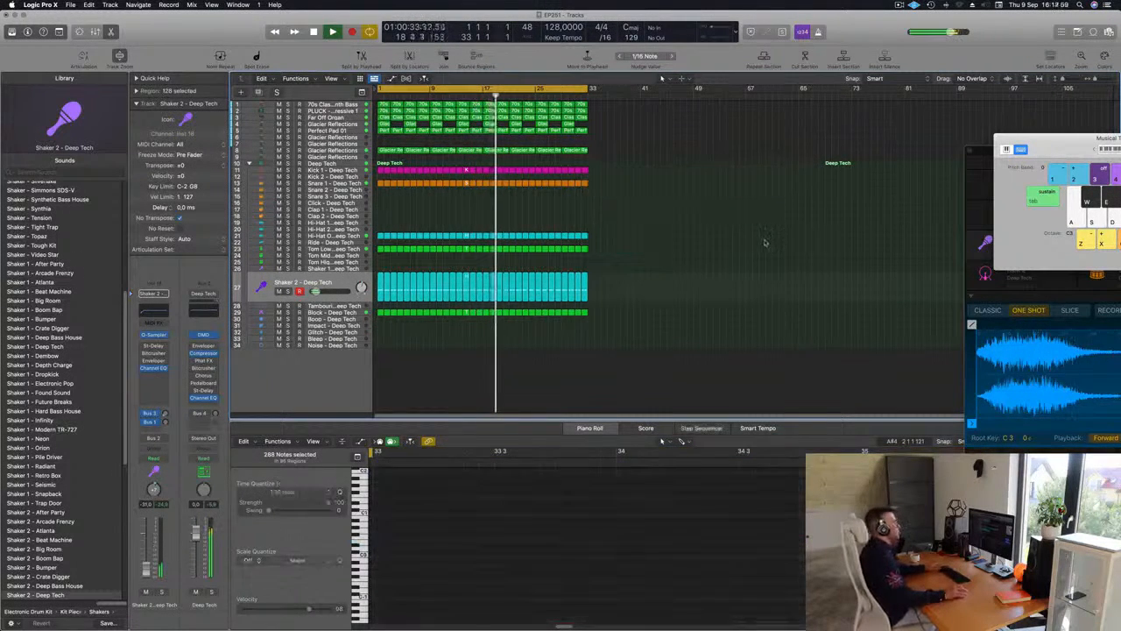
scroll(545, 238, "up", 2)
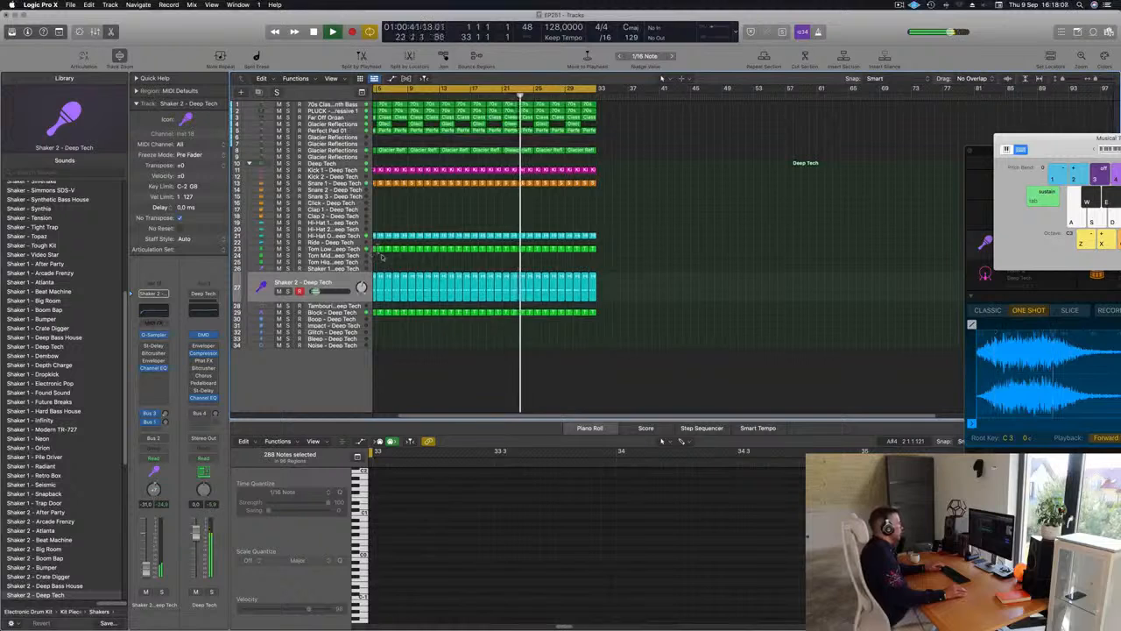
Copy the first Tom Low region to bar 1 of the Tom High track and transpose its note up two octaves
scroll(393, 259, "up", 2)
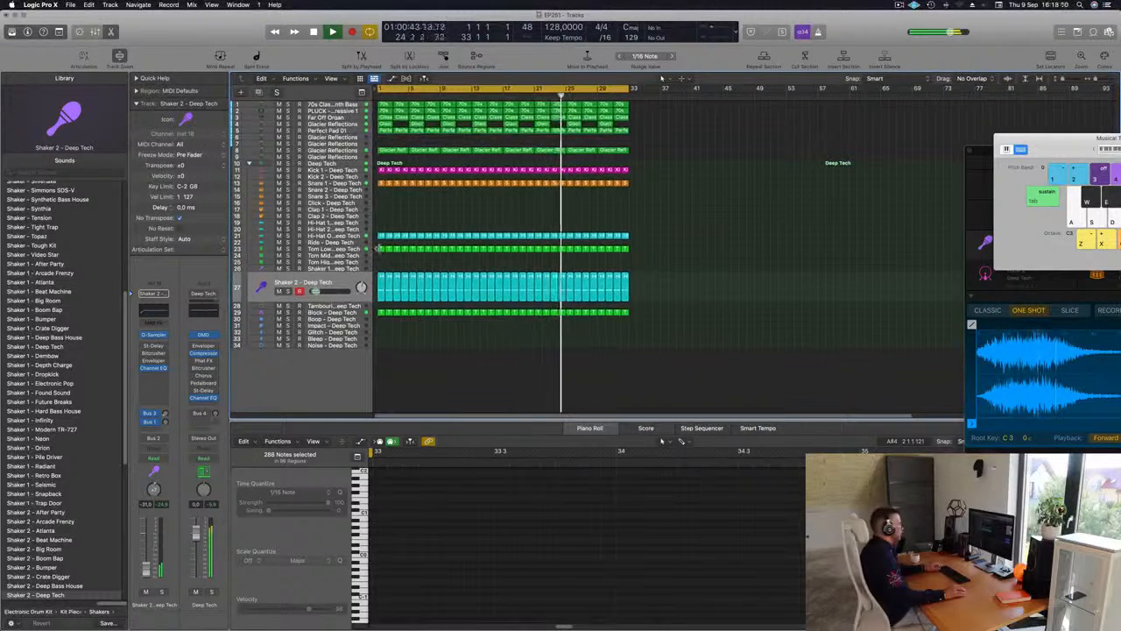
left_click_drag(378, 249, 382, 261)
left_click_drag(394, 493, 448, 627)
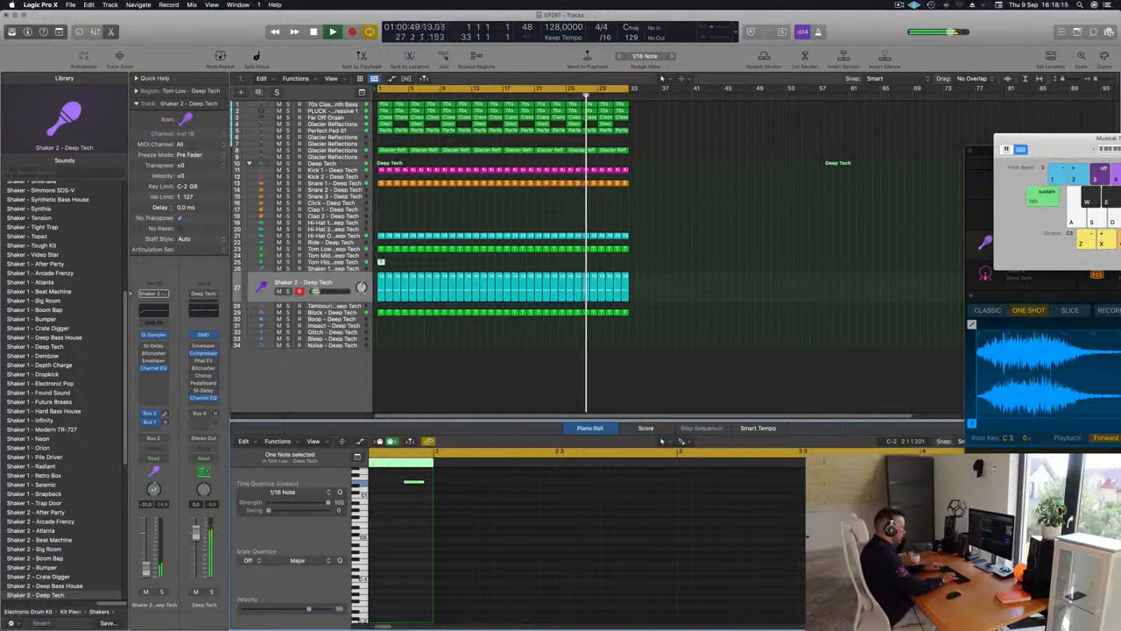
key("alt+shift+Up")
key("alt+shift+Up")
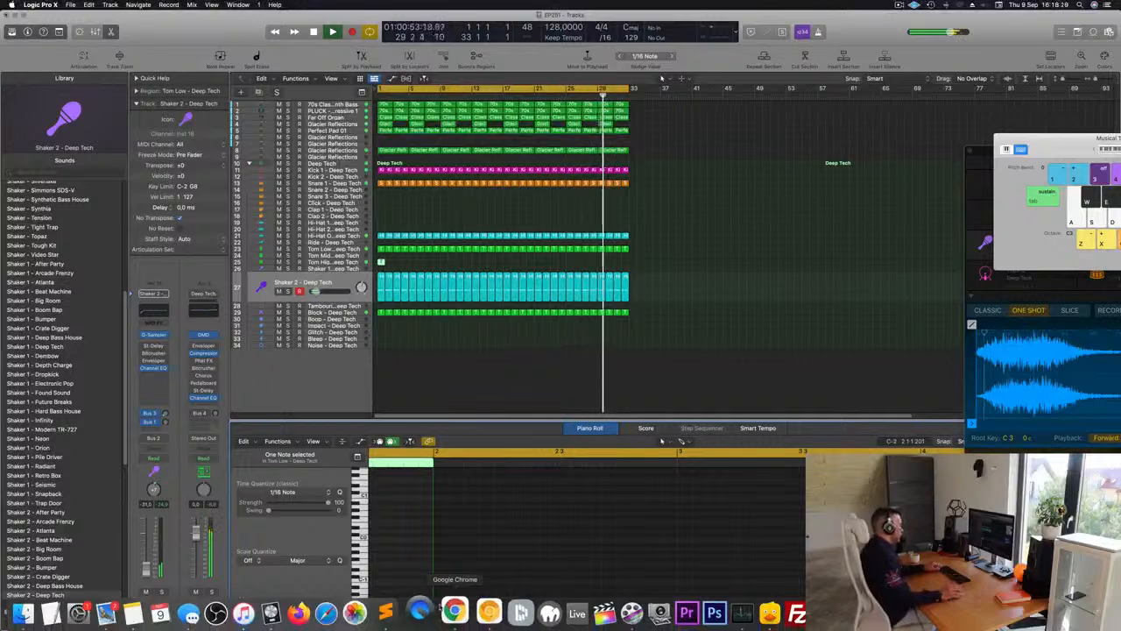
left_click(410, 523)
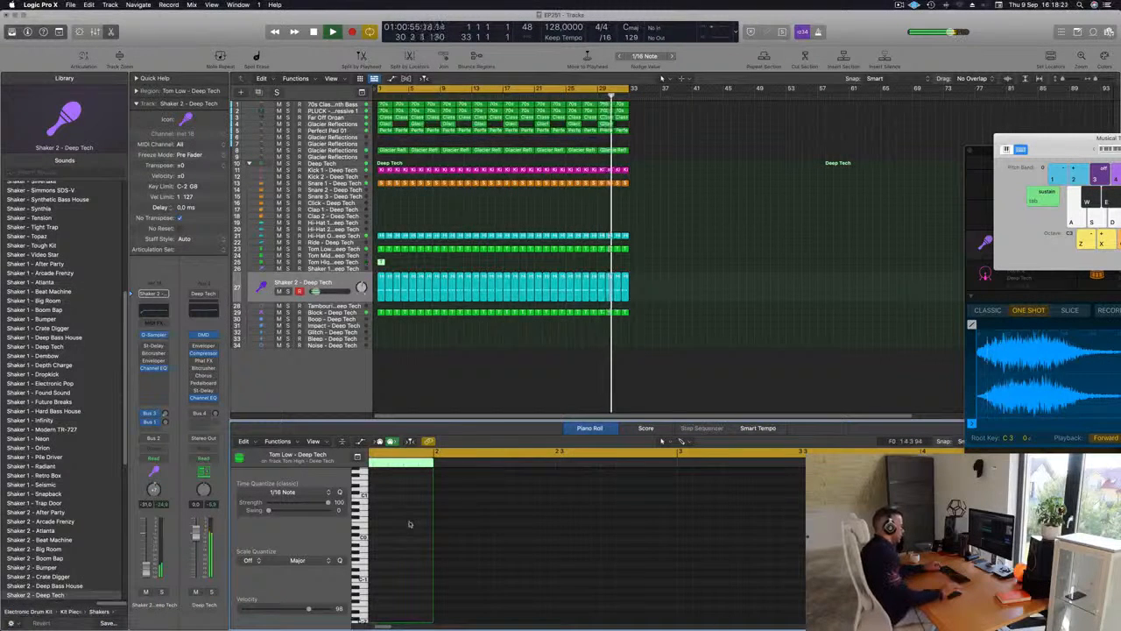
Copy the Tom High region's note to a lower pitch near the start of bar 1 and delete the original note
left_click(409, 516)
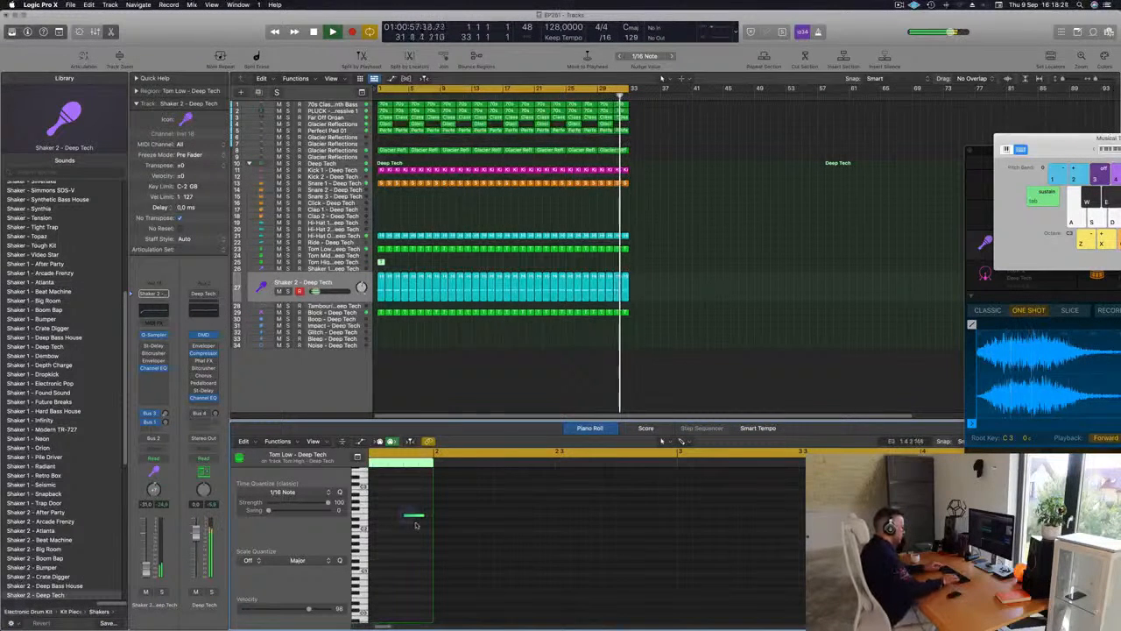
left_click(414, 516)
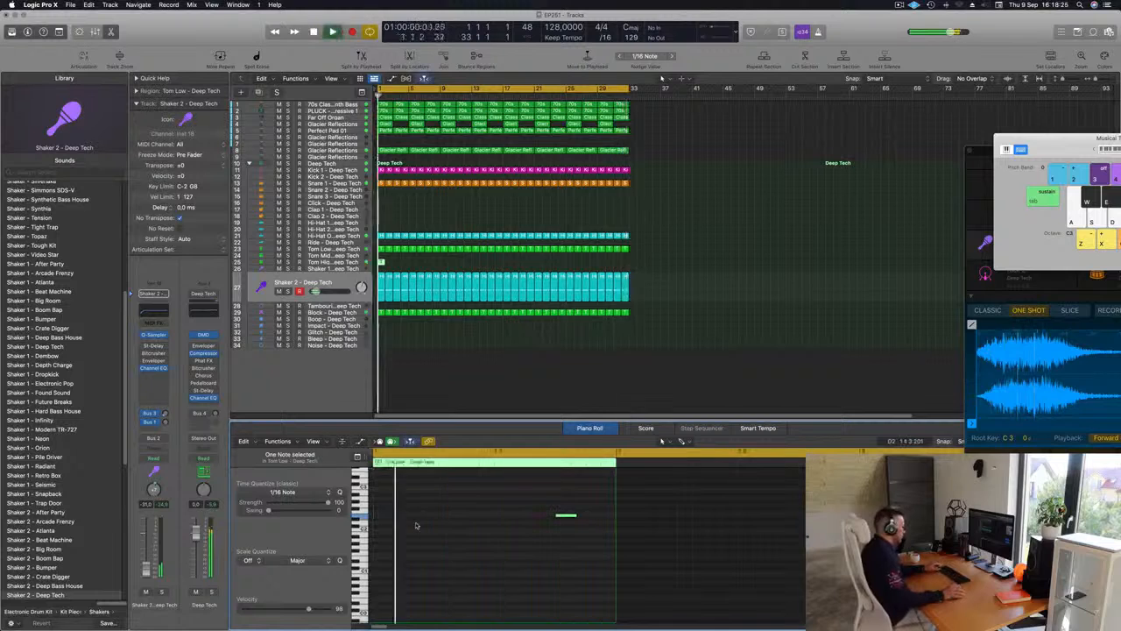
left_click_drag(531, 513, 404, 600)
key("space")
key("space")
key("space")
key("space")
left_click_drag(564, 554, 573, 500)
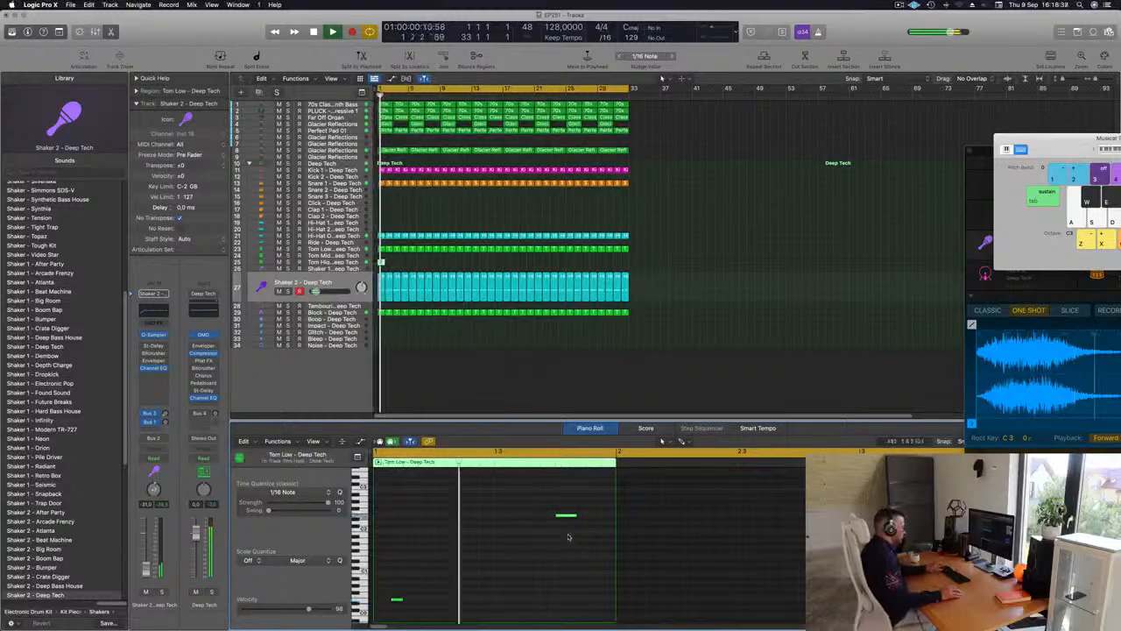
key("Delete")
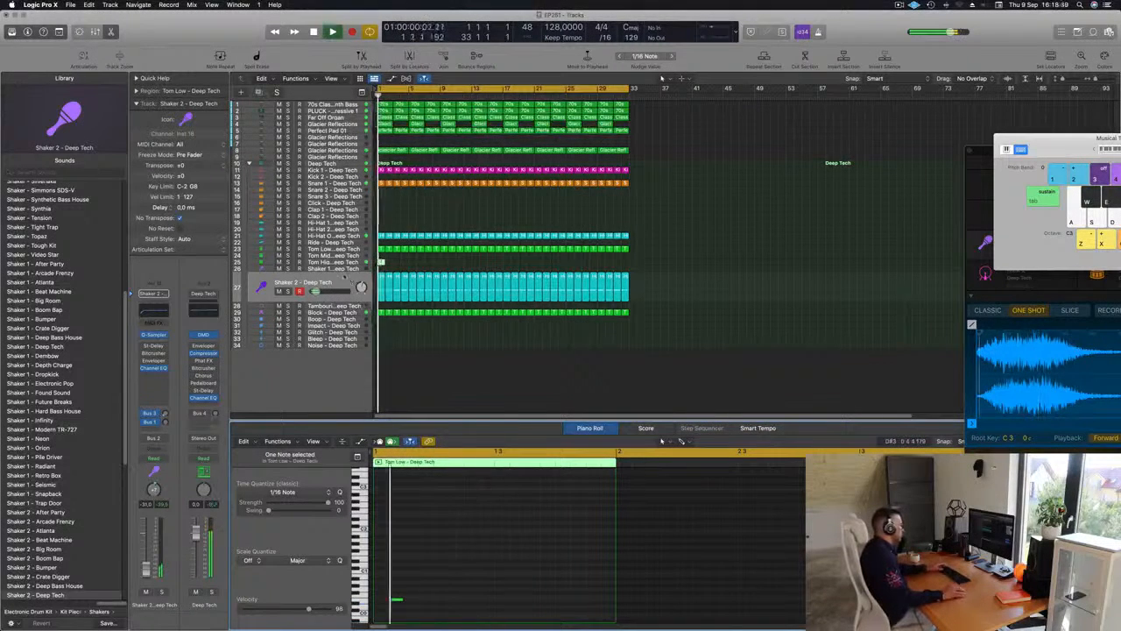
Raise the Tom High track's volume to about -9 dB and copy its note to just before beat 3 of bar 1
left_click(353, 261)
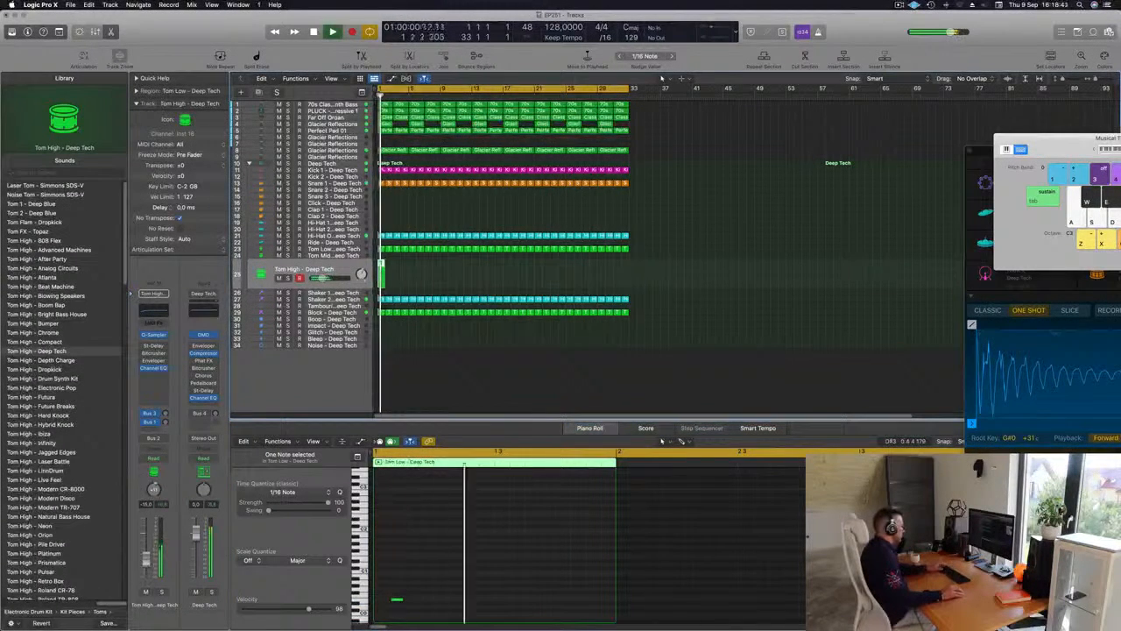
key("space")
key("space")
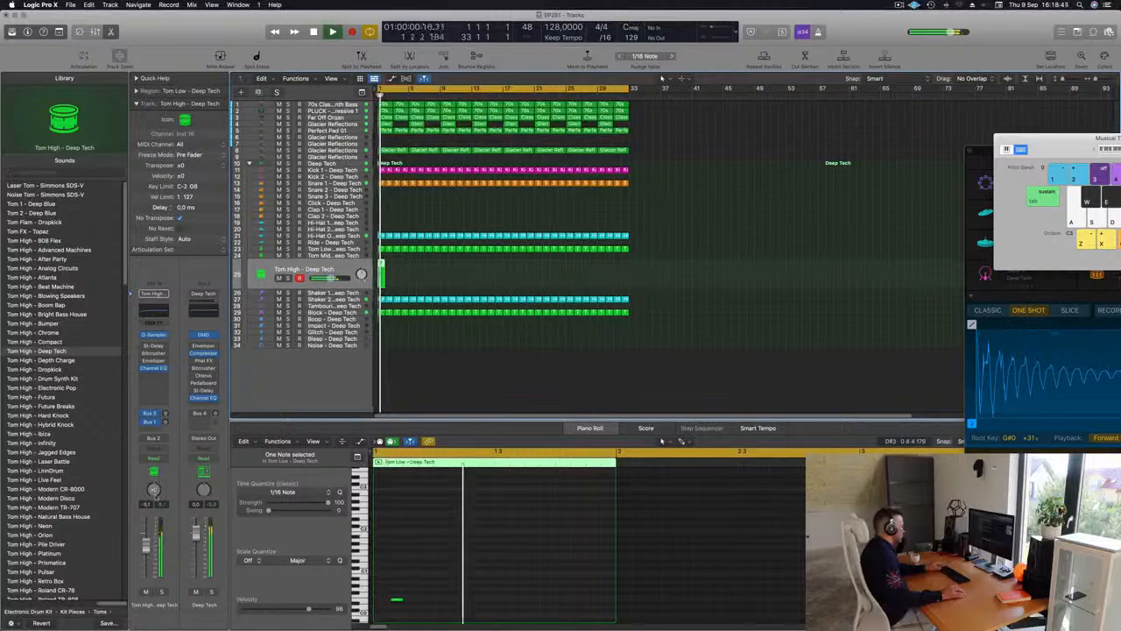
scroll(412, 588, "down", 1)
left_click(397, 601)
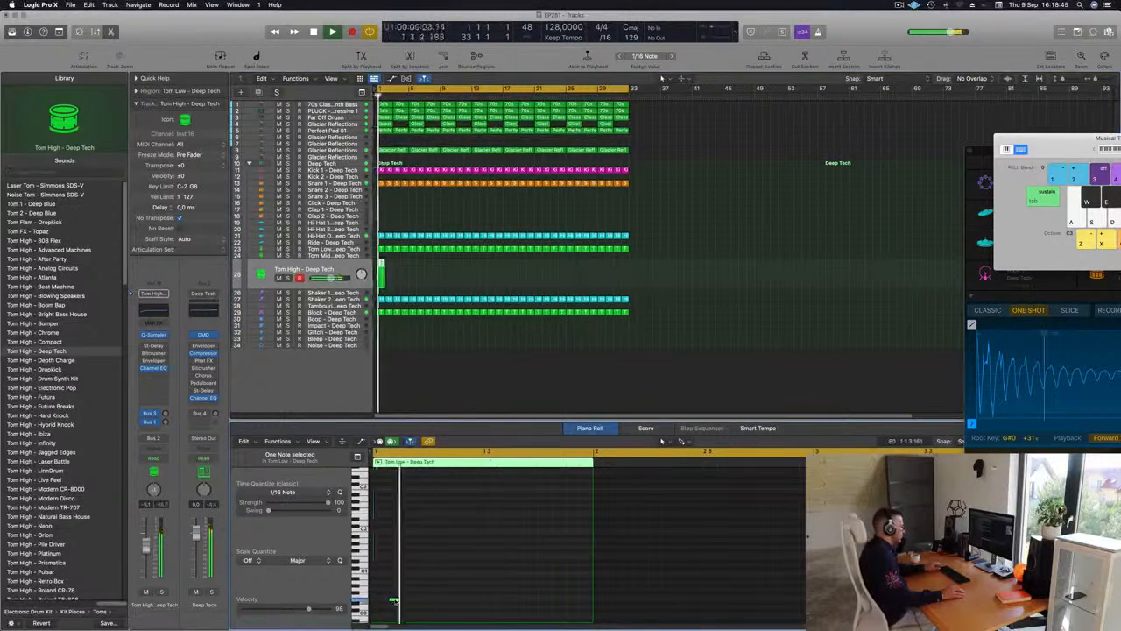
left_click_drag(415, 603, 476, 602)
key("space")
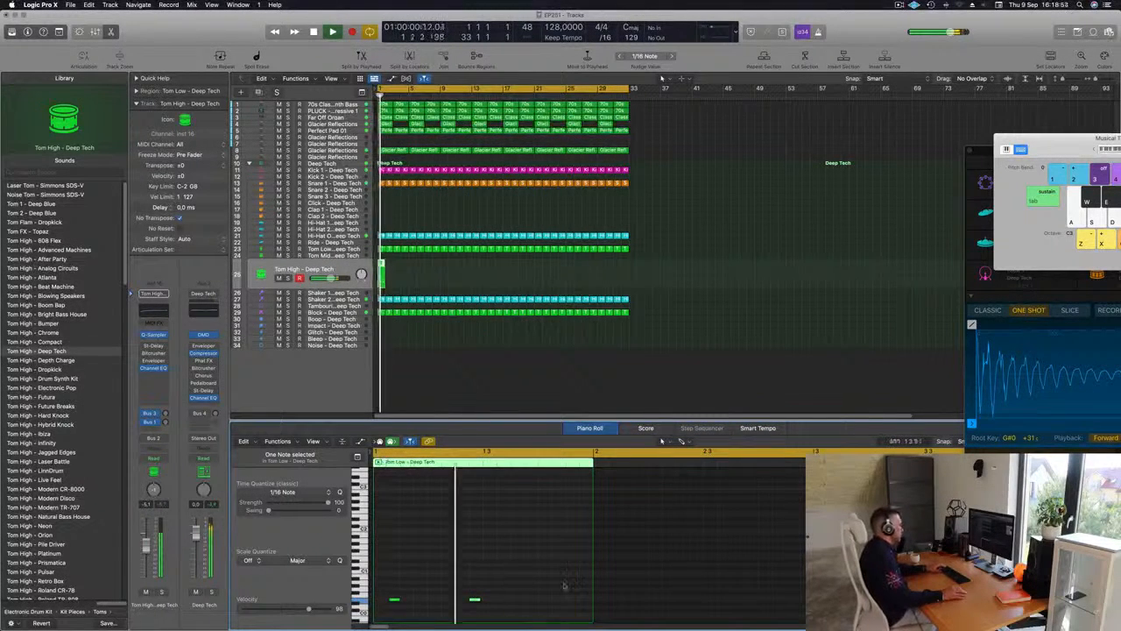
Repeat the one-bar Tom High region to the end of bar 32
left_click(386, 277)
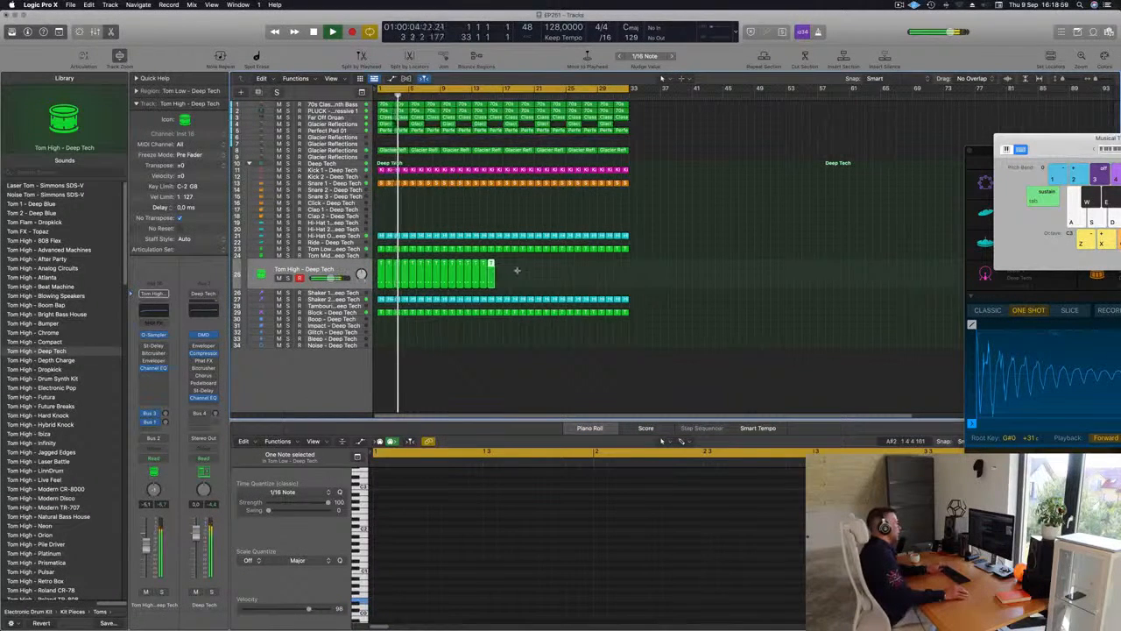
mouse_move(519, 270)
left_mouse_down()
mouse_move(409, 280)
mouse_move(502, 273)
left_mouse_up()
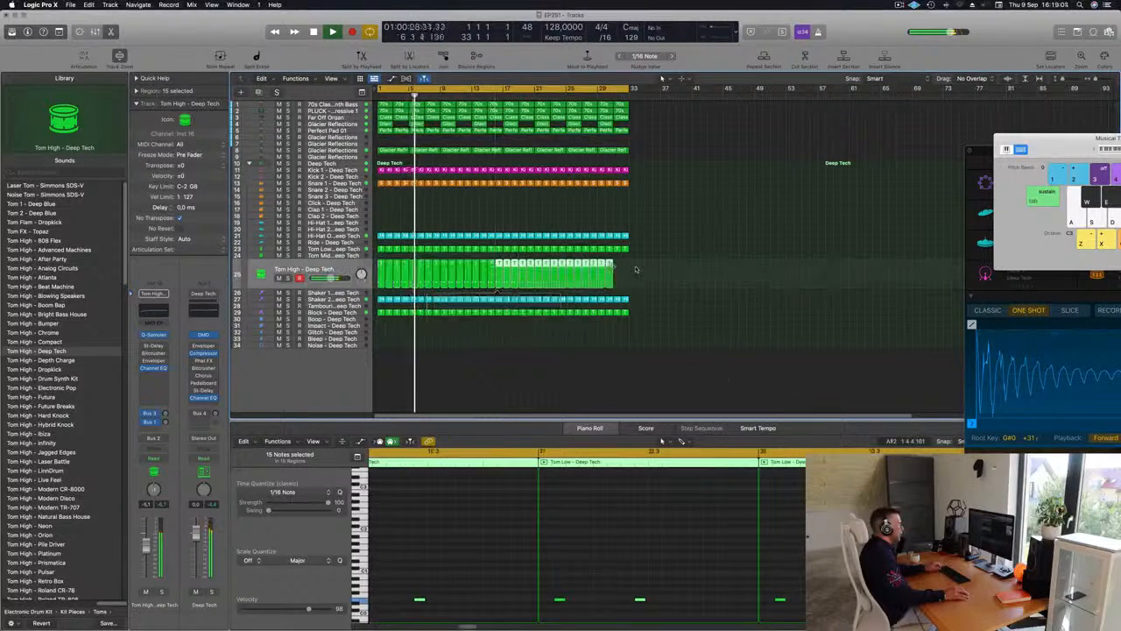
left_click_drag(601, 266, 617, 265)
key("Return")
Enable the Stereo Delay on Tom High with the Dual Resonating preset and set the track's volume to about -9 dB
left_click(306, 269)
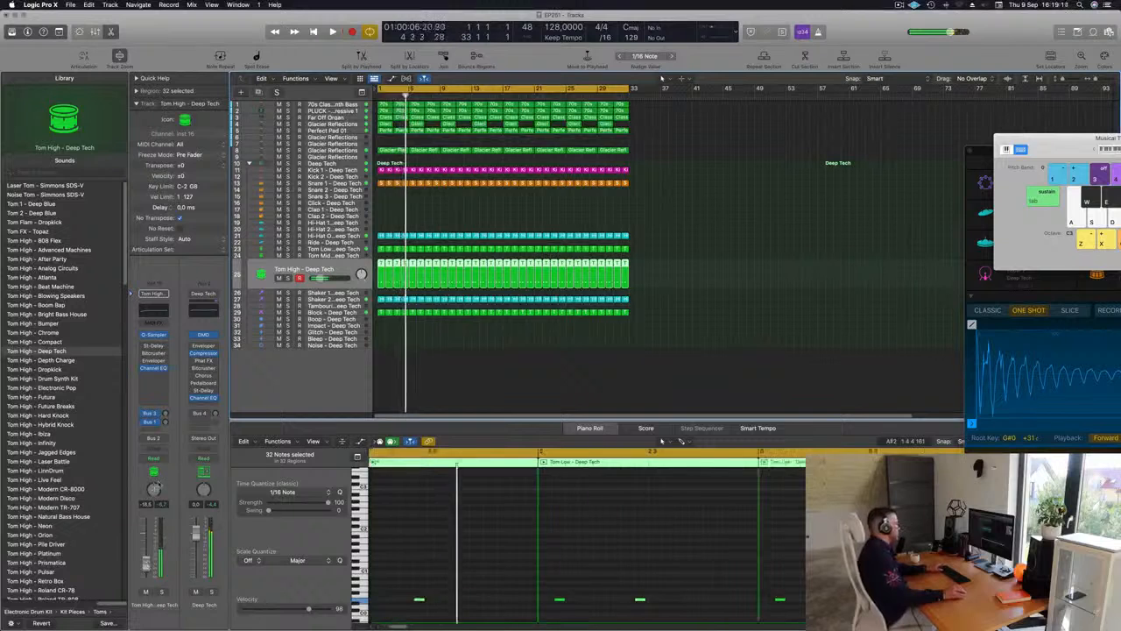
key("Return")
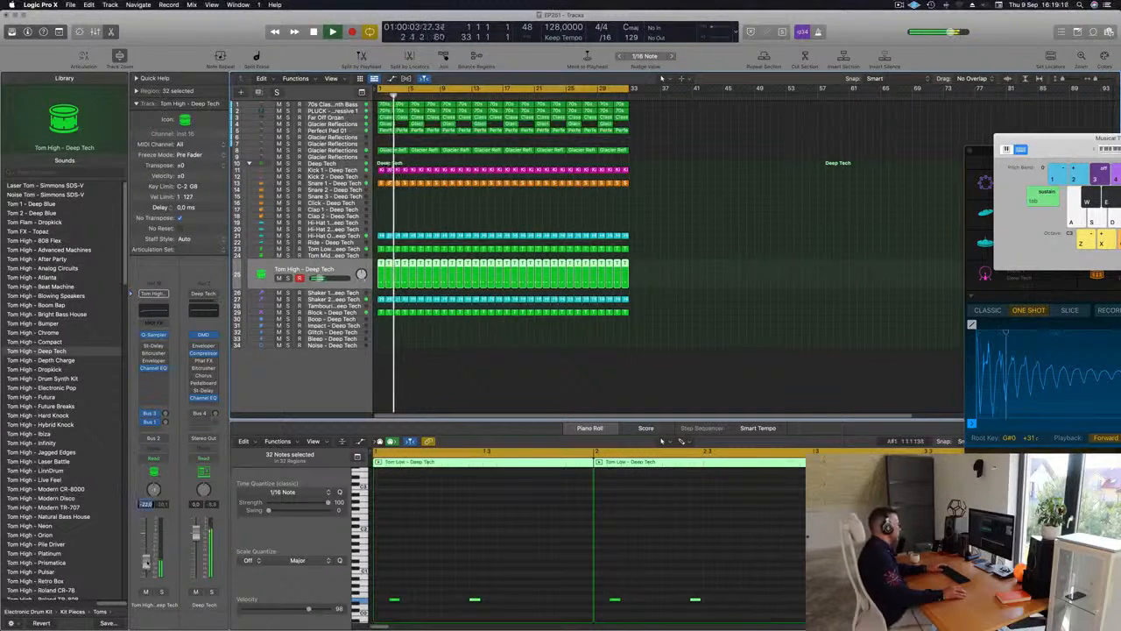
left_click(154, 346)
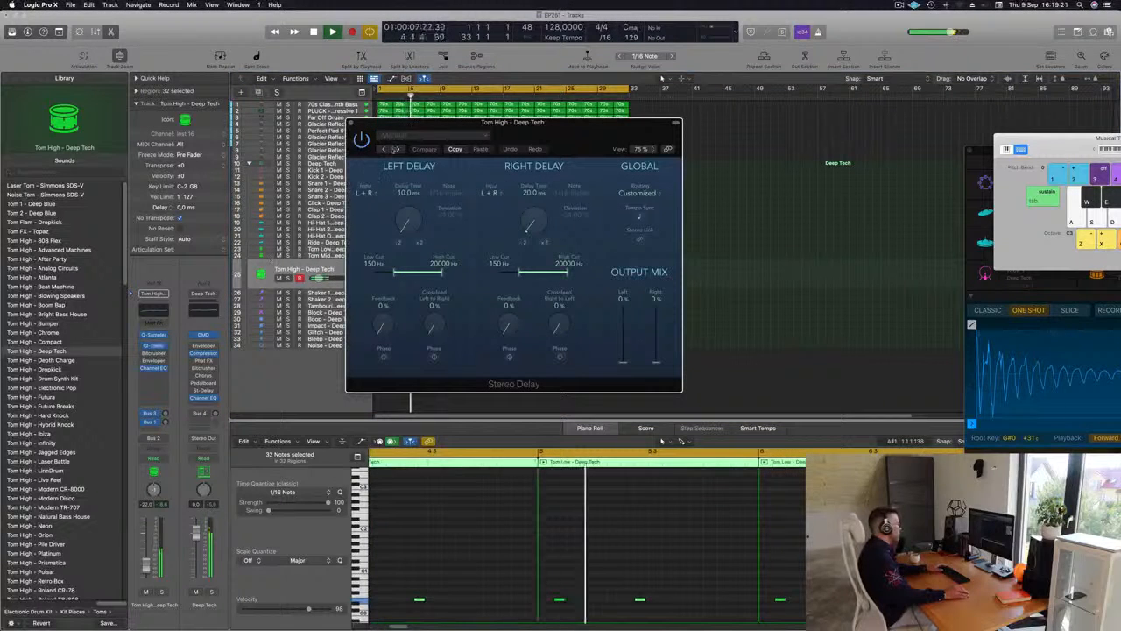
left_click(384, 149)
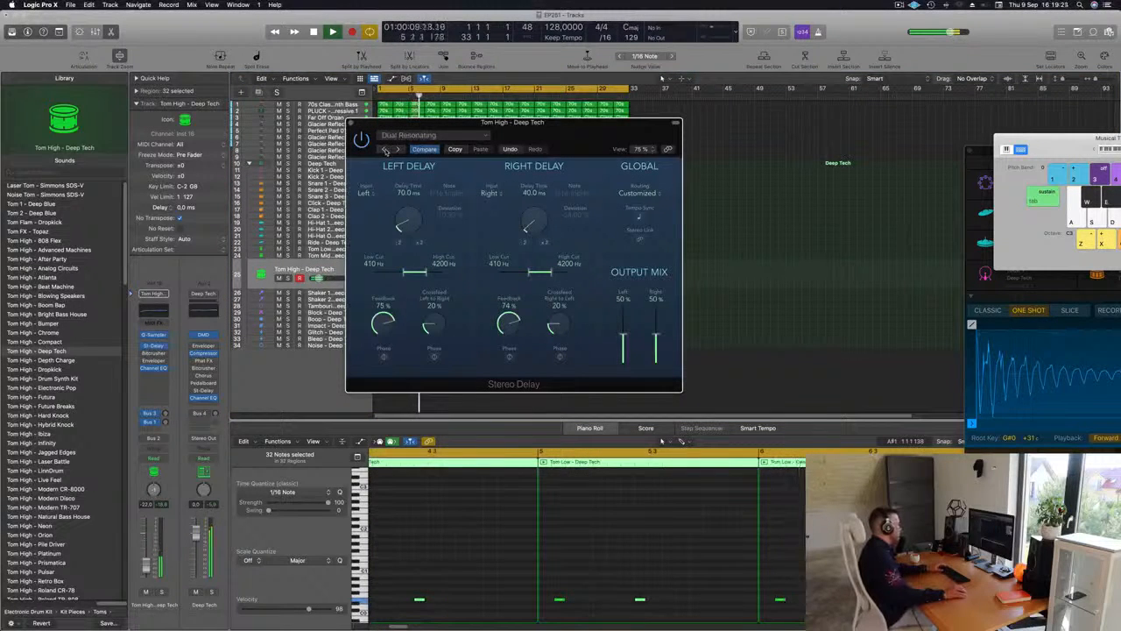
left_click_drag(147, 565, 147, 560)
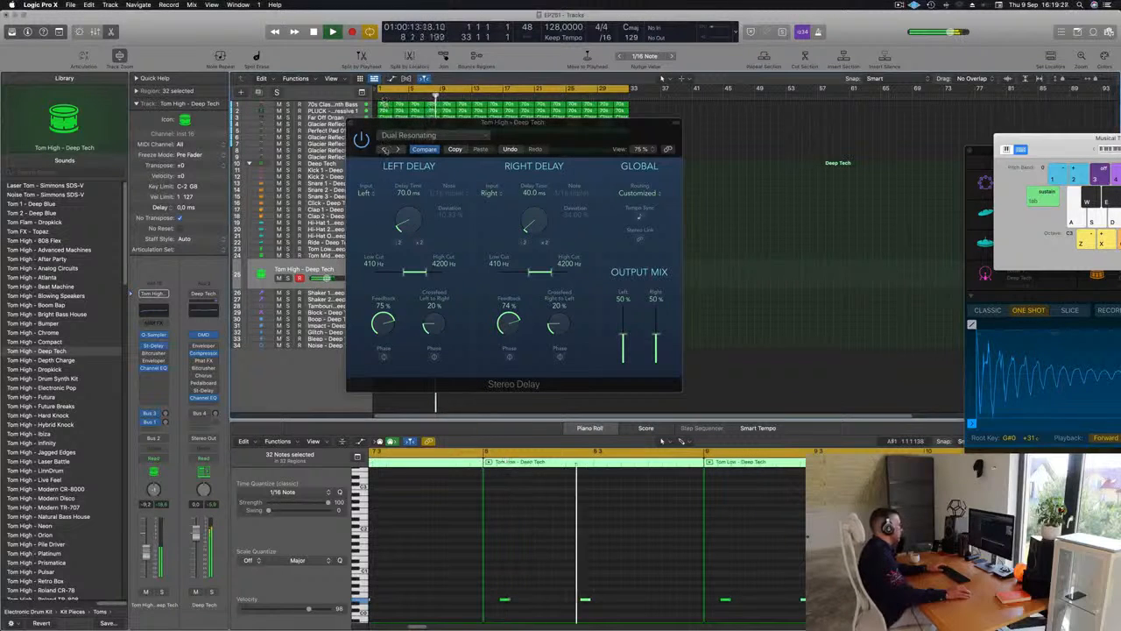
Switch the Stereo Delay to the Dual 1/8 Note preset and set the Tom High volume to about -15 dB
left_click(384, 149)
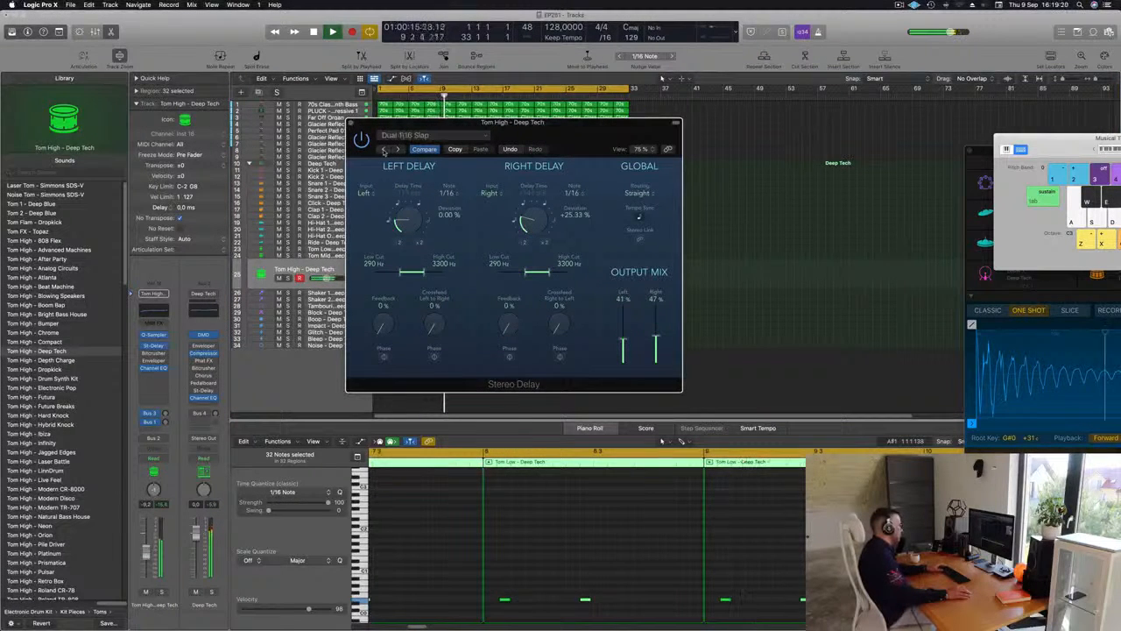
left_click(384, 151)
left_click(383, 150)
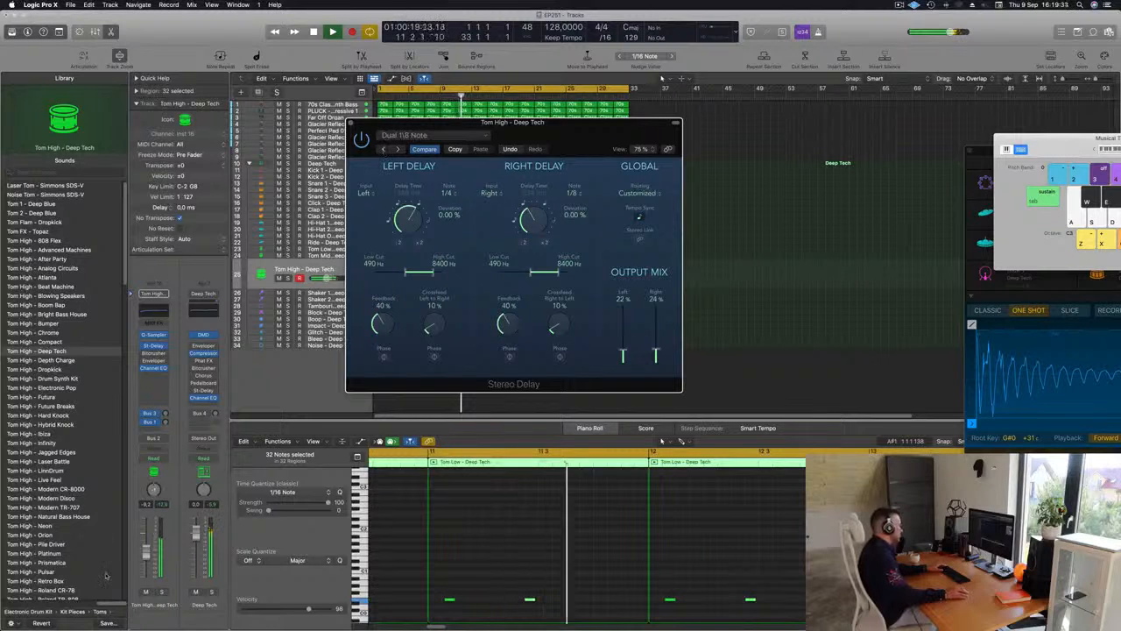
left_click_drag(146, 554, 147, 550)
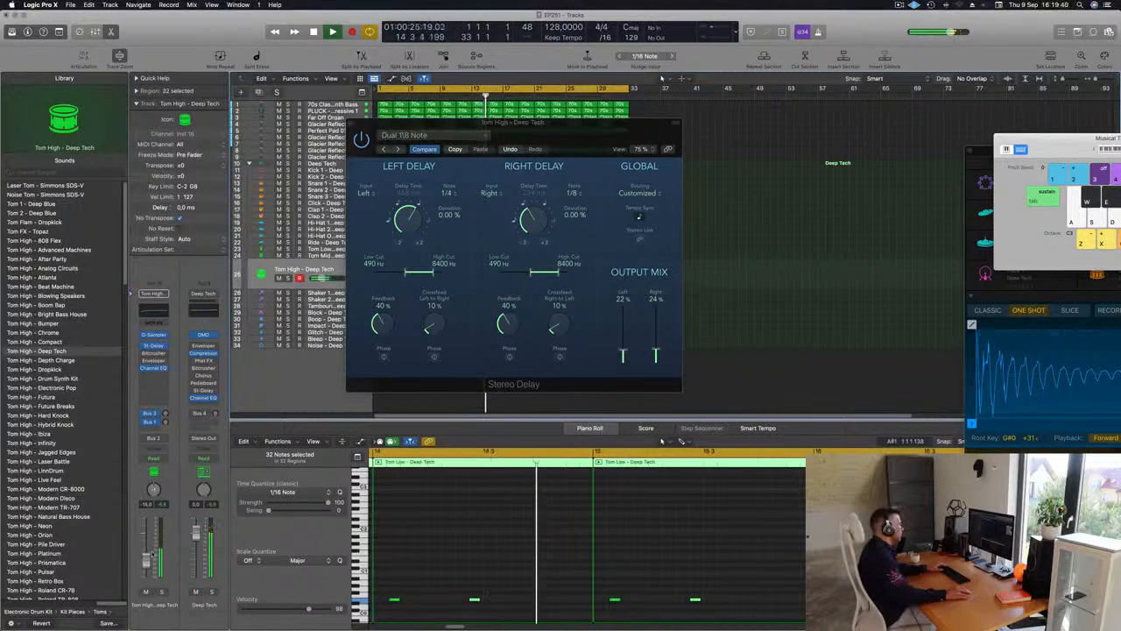
left_click(355, 125)
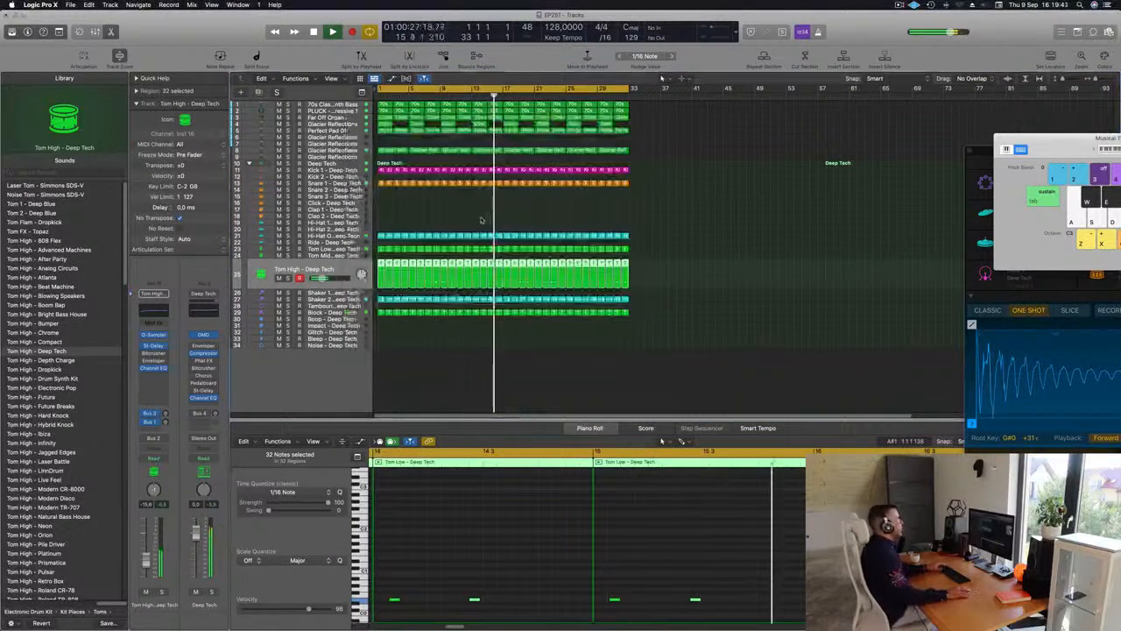
Adjust the Alchemy Cutoff on the Perfect Pad 01 track while it plays soloed, and turn the solo off
left_click(331, 131)
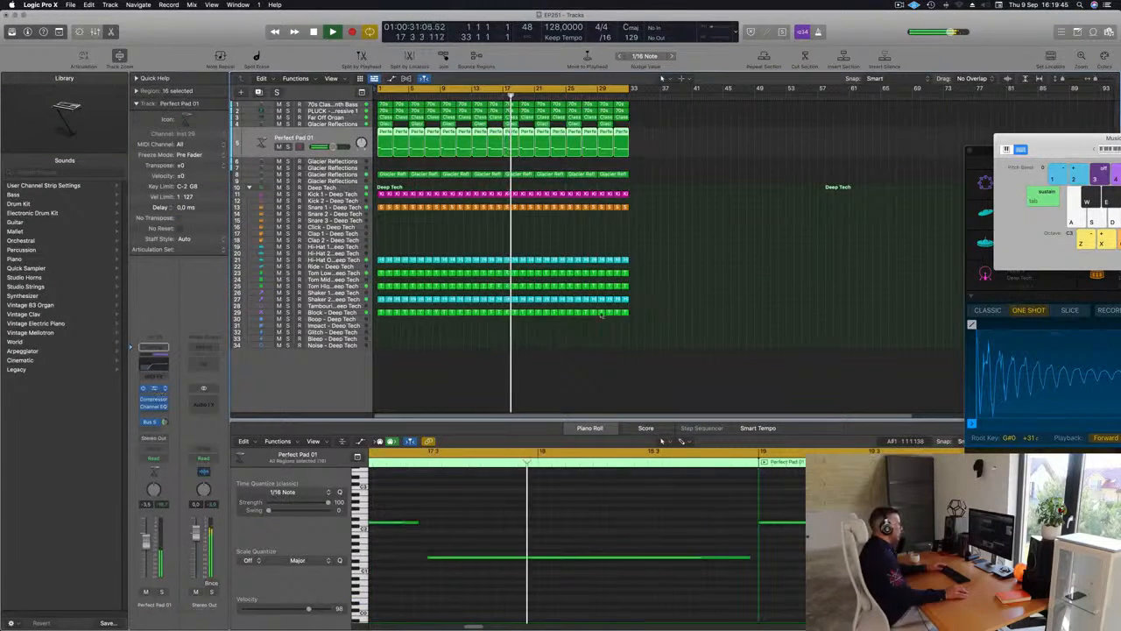
left_click(154, 388)
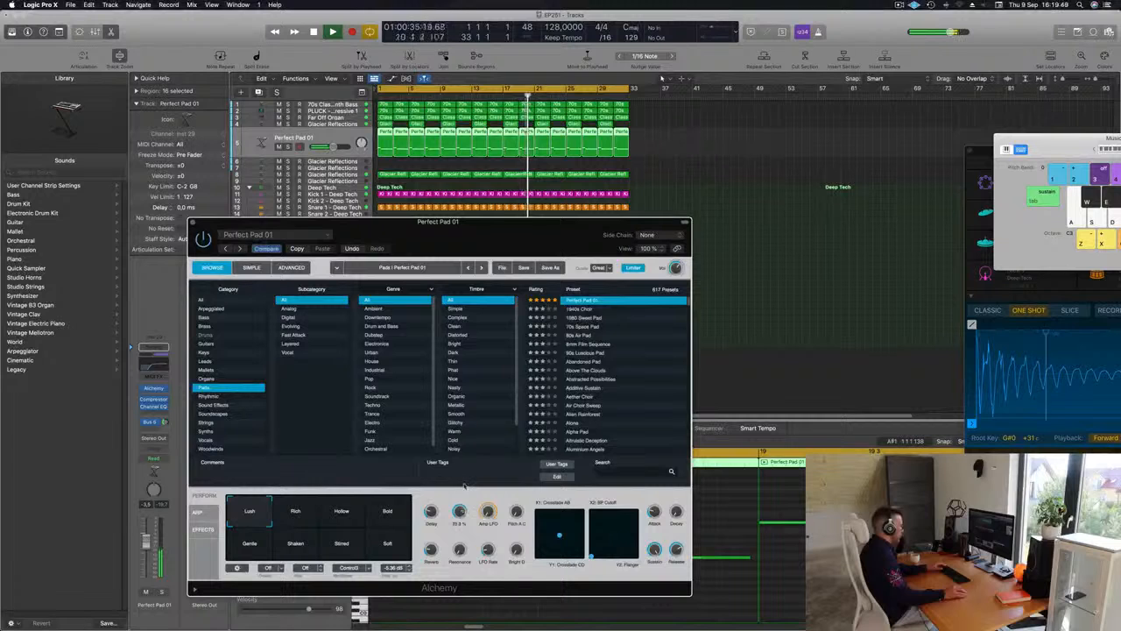
key("space")
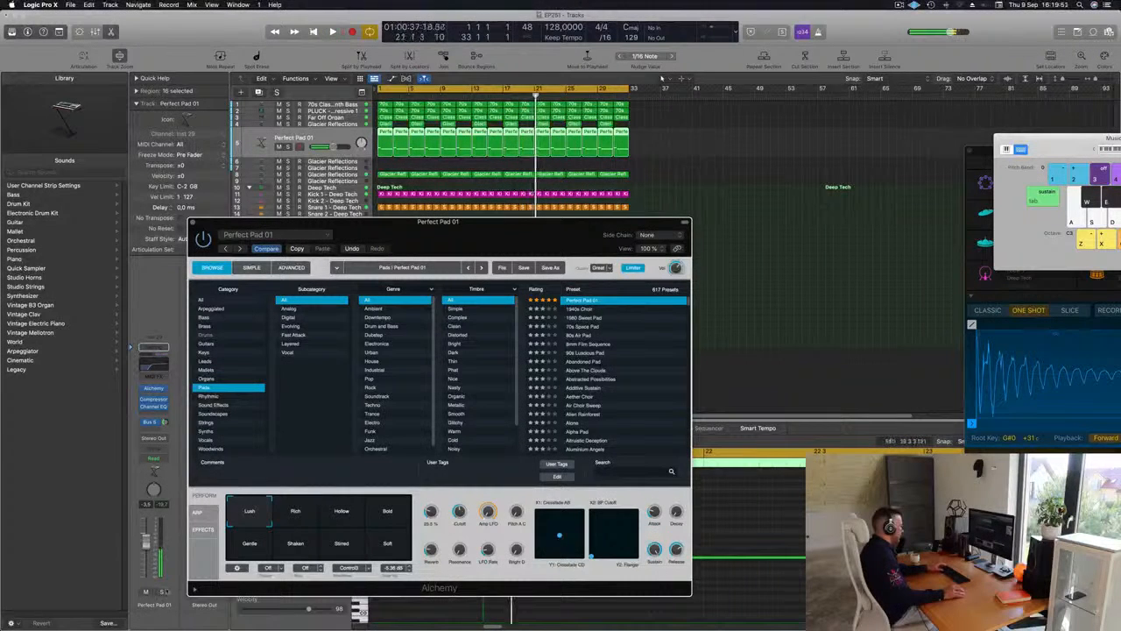
key("space")
left_click(162, 592)
left_click_drag(460, 510, 465, 533)
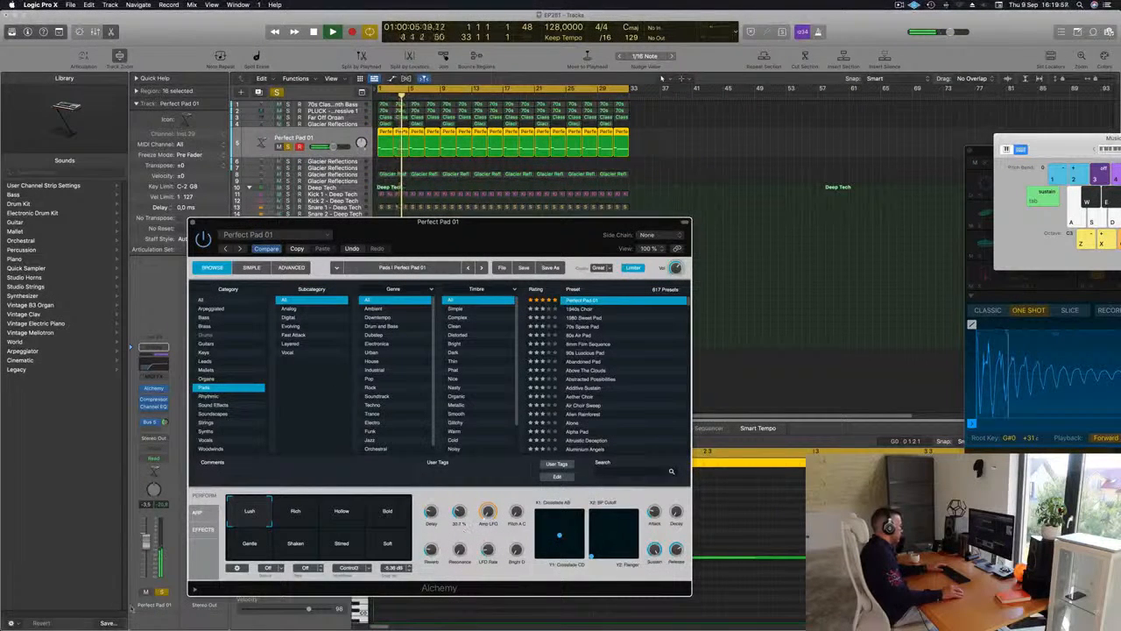
left_click(162, 591)
key("Return")
Duplicate the Perfect Pad 01 track with its Alchemy settings and move the synth window clear of the track headers
left_click_drag(211, 223, 188, 279)
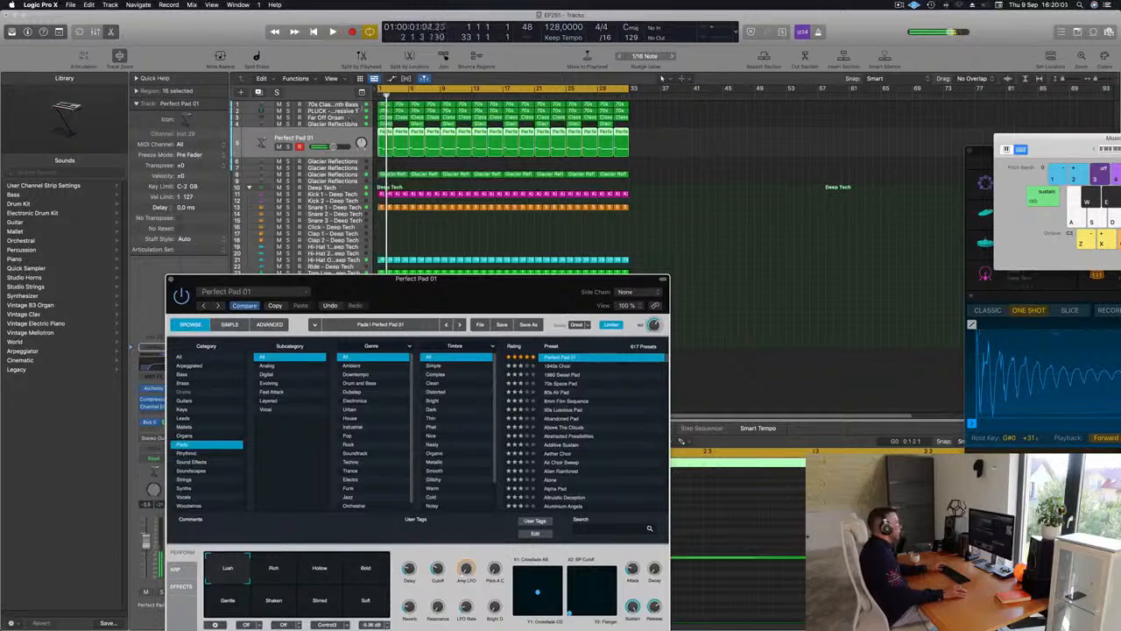
key("space")
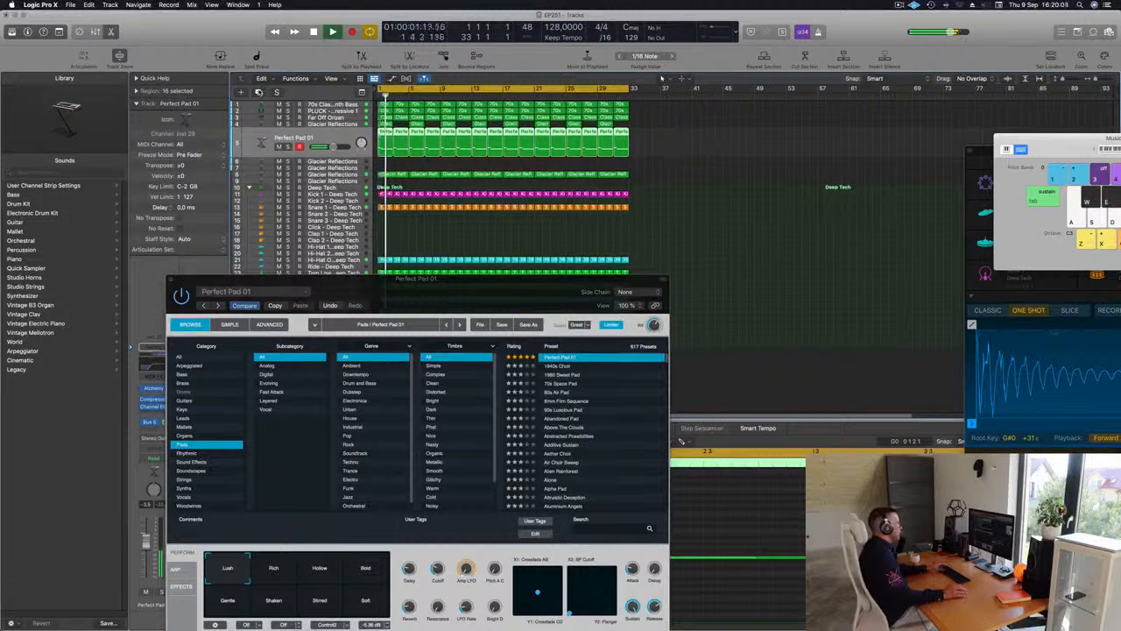
left_click(259, 92)
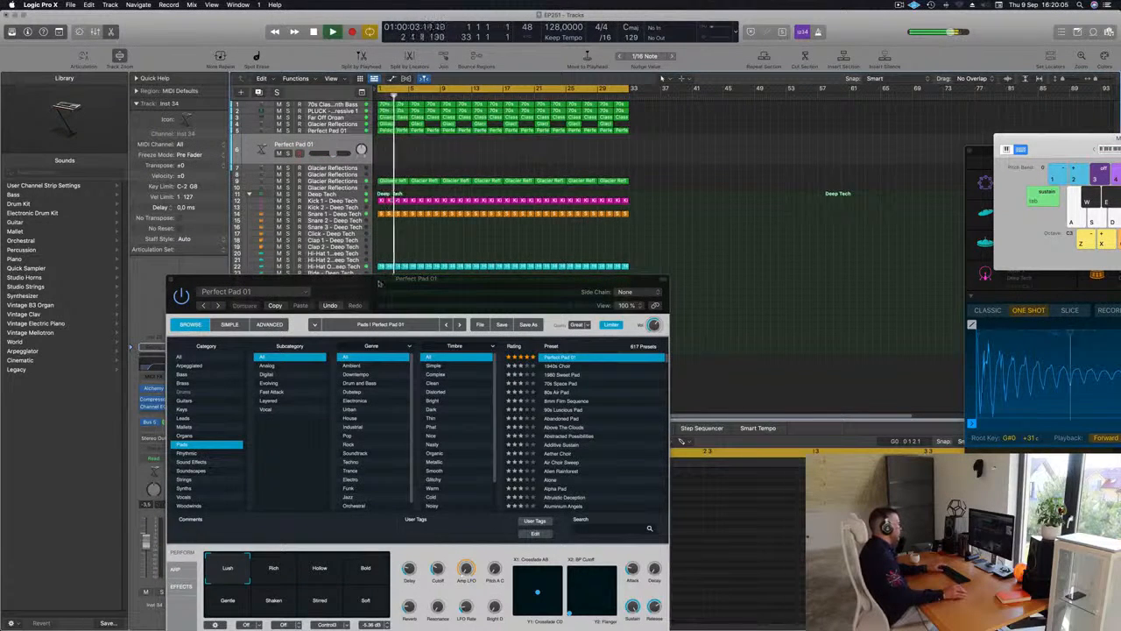
left_click_drag(379, 283, 578, 219)
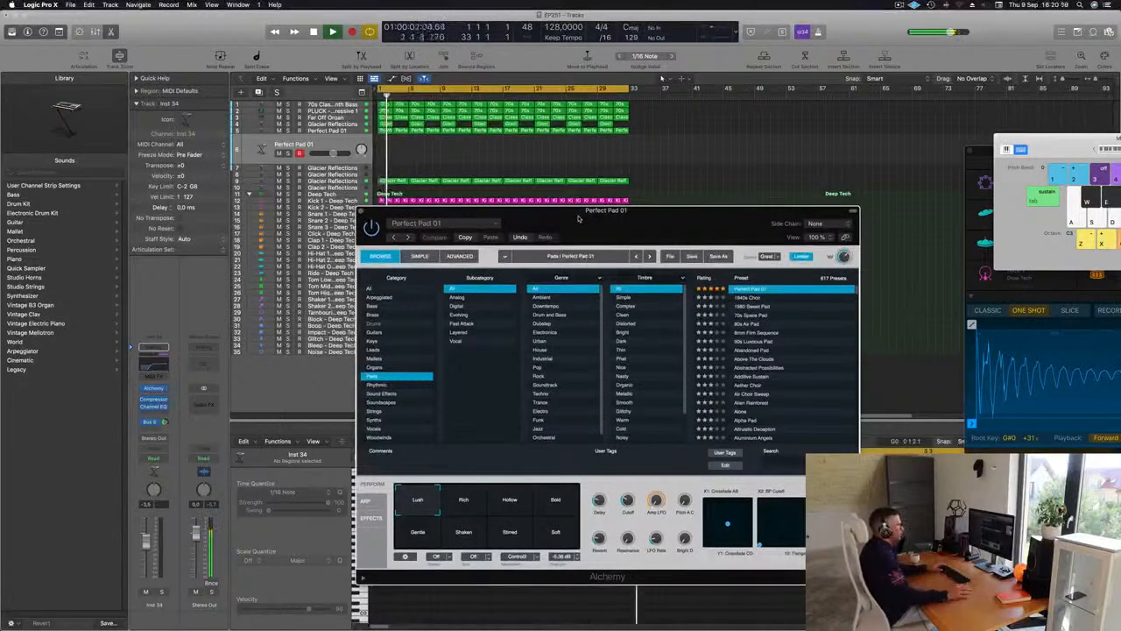
mouse_move(577, 219)
left_mouse_down()
mouse_move(493, 220)
mouse_move(589, 194)
mouse_move(564, 203)
left_mouse_up()
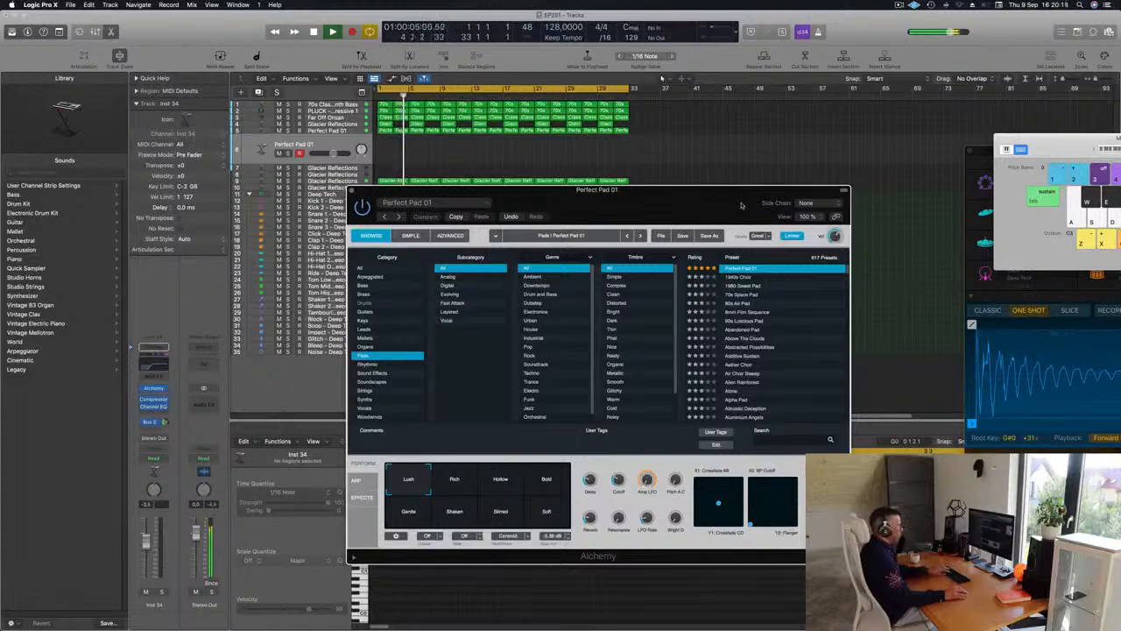
Bring the Musical Typing keyboard to the front and arrange it beside the Alchemy window
key("super+k")
key("super+k")
left_click_drag(1028, 137, 661, 78)
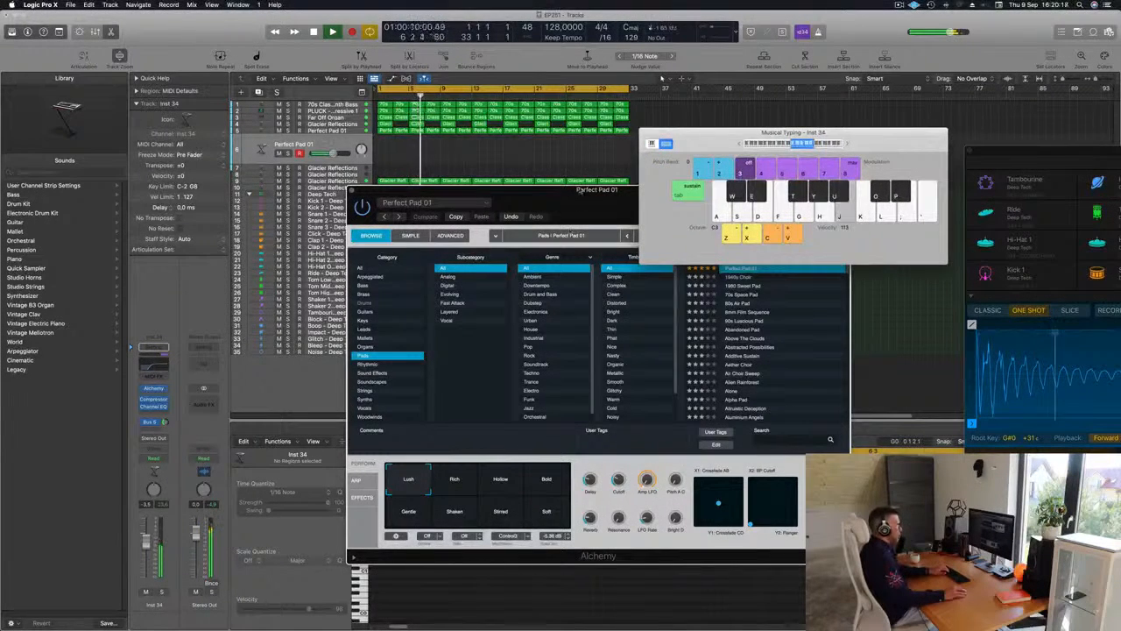
left_click_drag(581, 189, 401, 234)
Try a different Cutoff and the Hollow snapshot on the duplicated pad, and settle on the Bold snapshot
key("g")
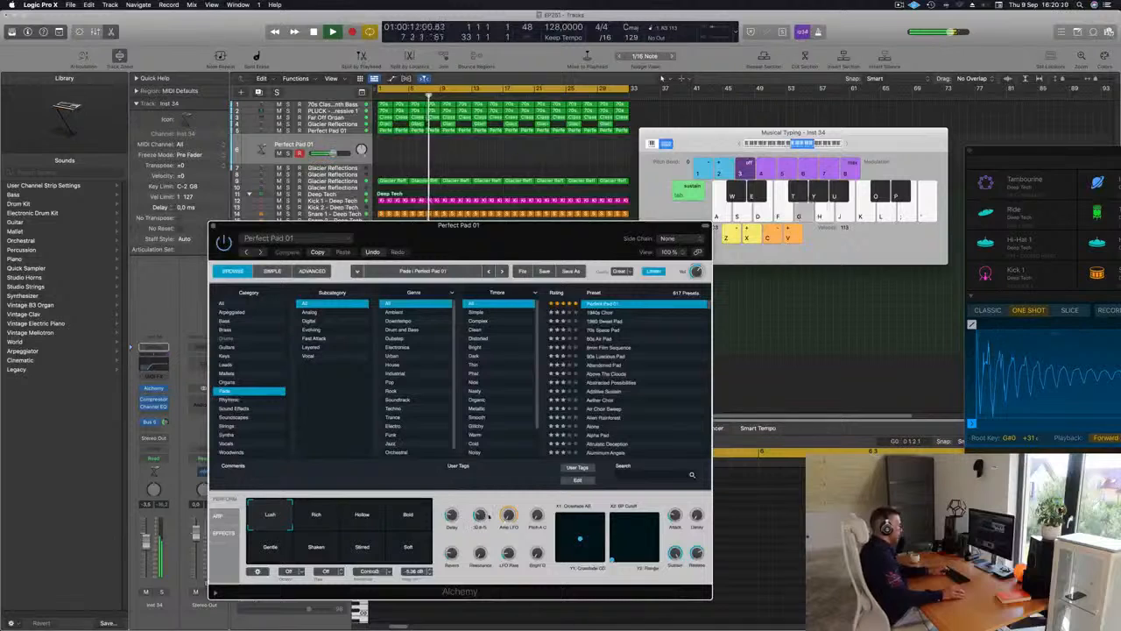
left_click_drag(480, 518, 479, 523)
key("g")
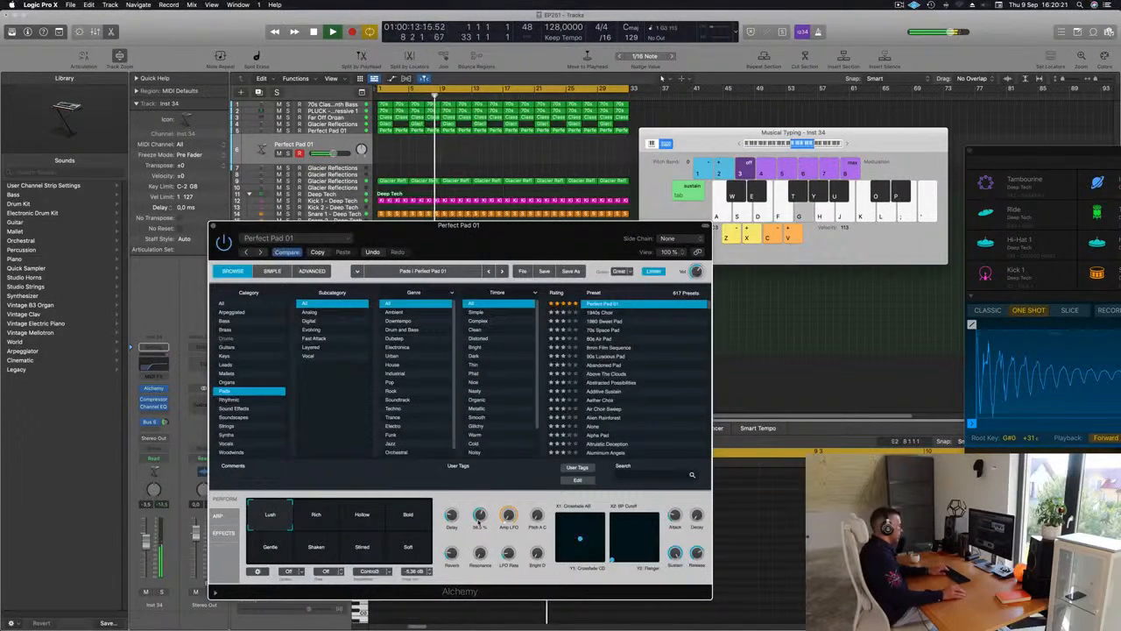
left_click(408, 517)
left_click(361, 516)
left_click(404, 517)
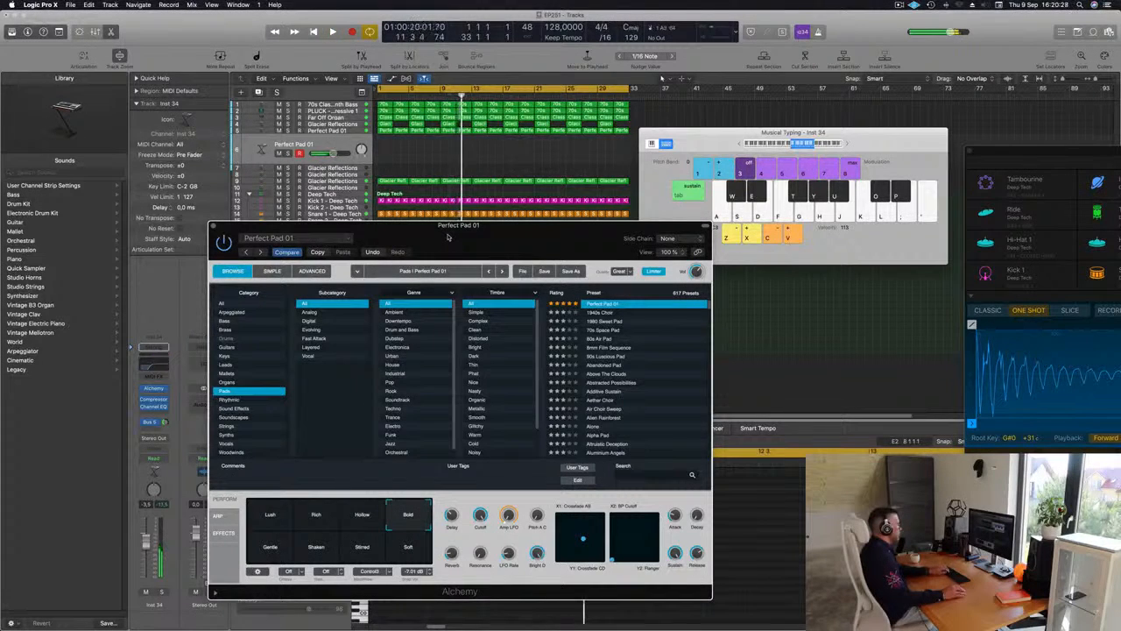
Start playback, shift the Alchemy window clear, and play high notes on the duplicated pad at octave C3 over the arrangement
key("space")
left_click_drag(585, 229, 617, 253)
key("k")
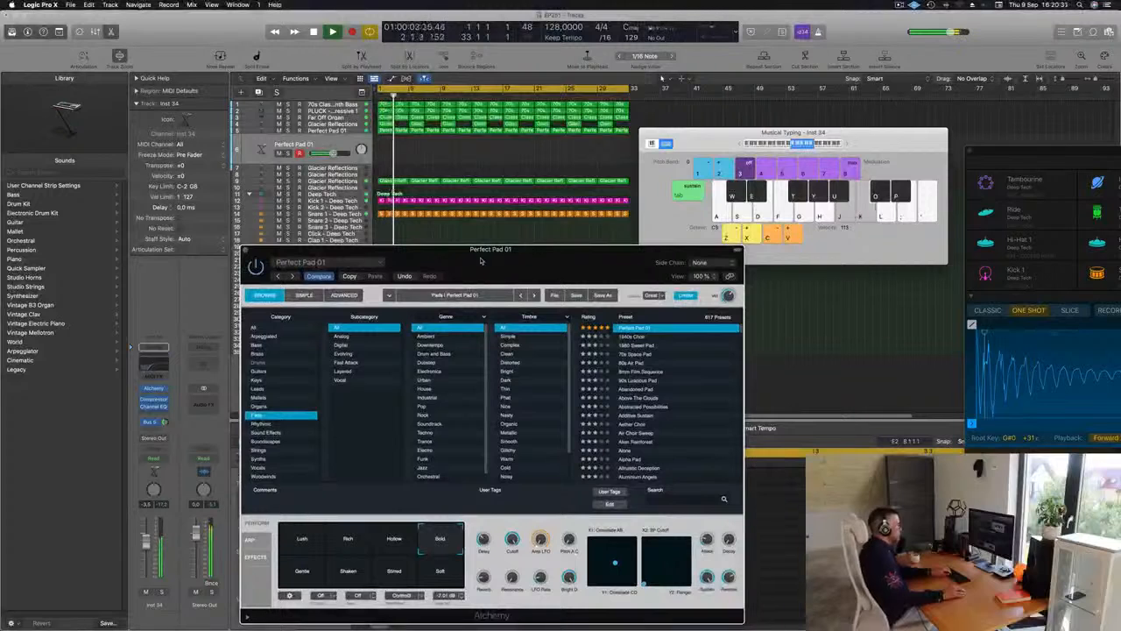
key("l")
key("semicolon")
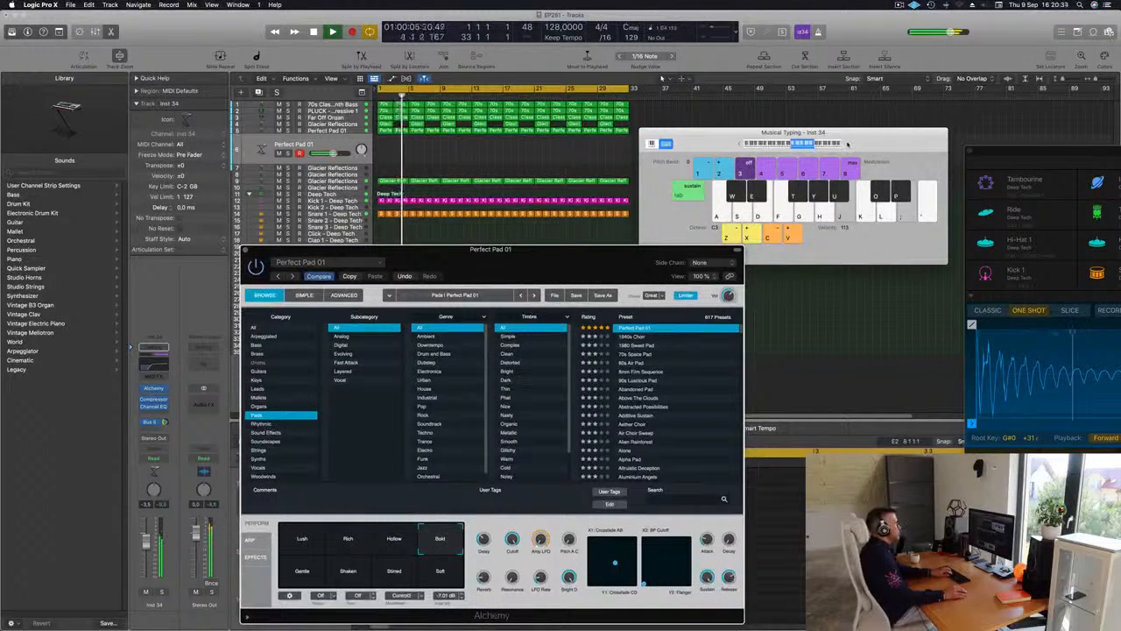
key("semicolon")
key("semicolon")
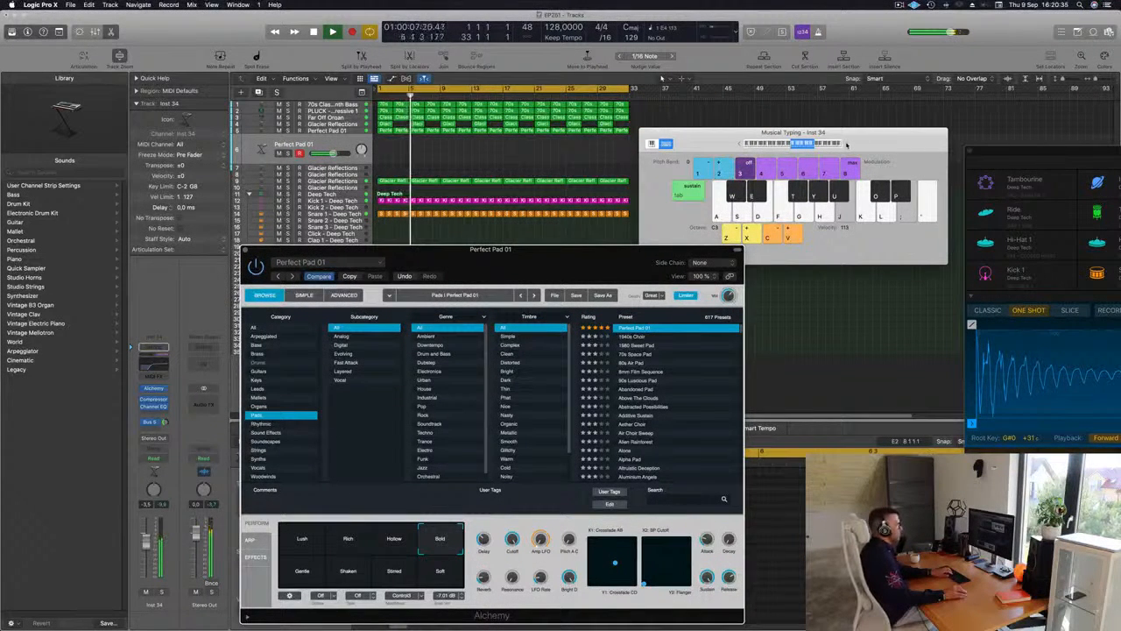
key("semicolon")
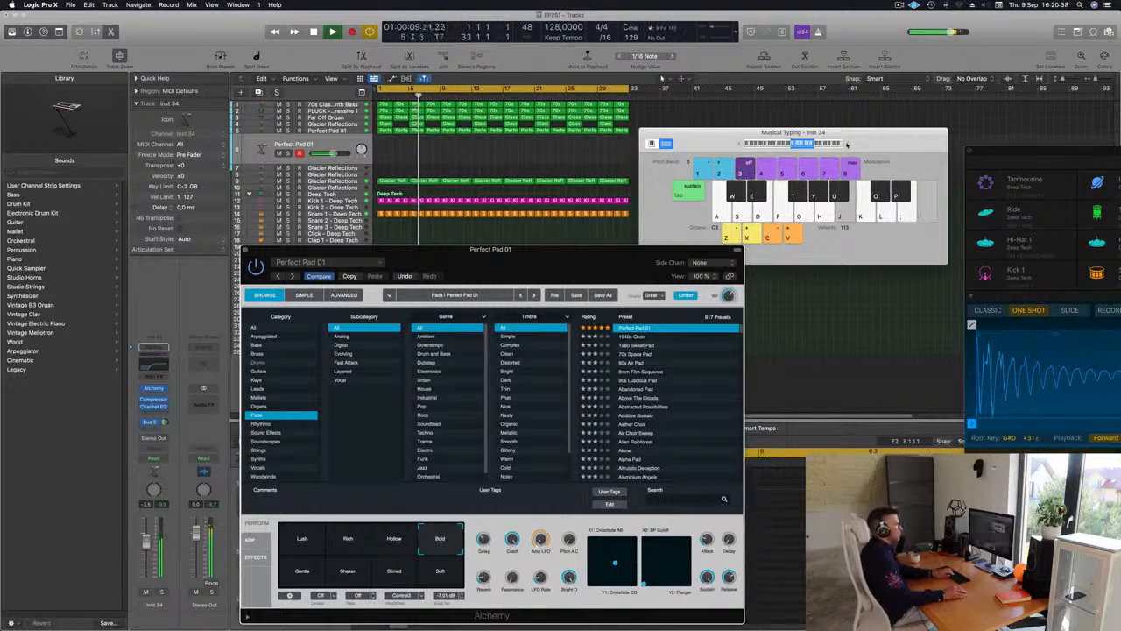
key("semicolon")
key("apostrophe")
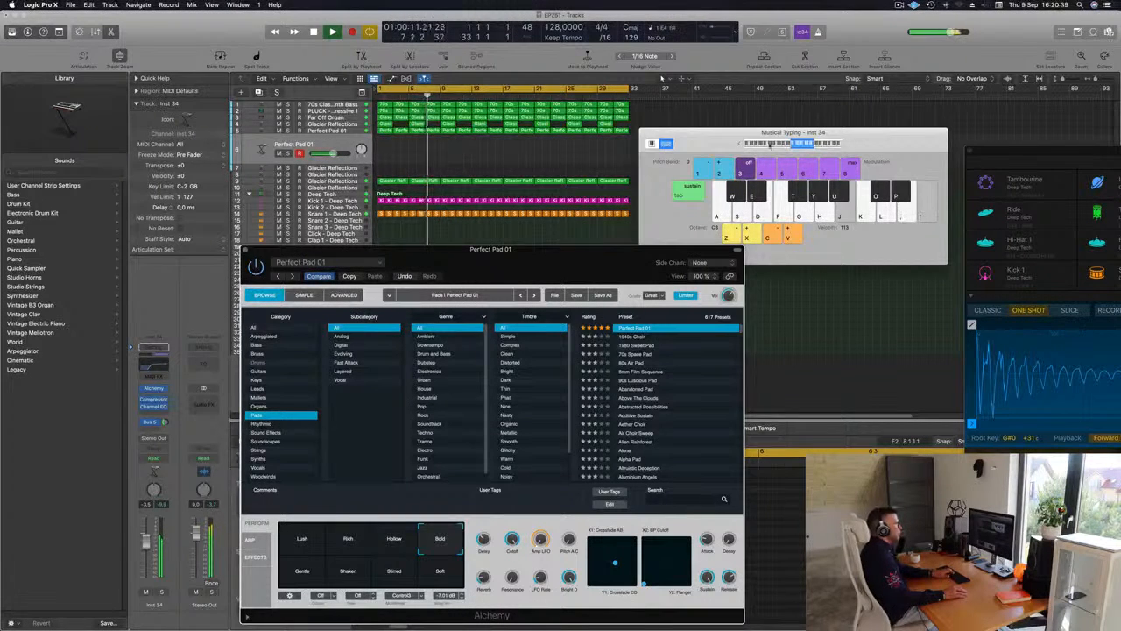
Raise the Musical Typing octave to C4 and try out notes on the duplicated pad over the running arrangement
key("semicolon")
left_click(847, 146)
key("semicolon")
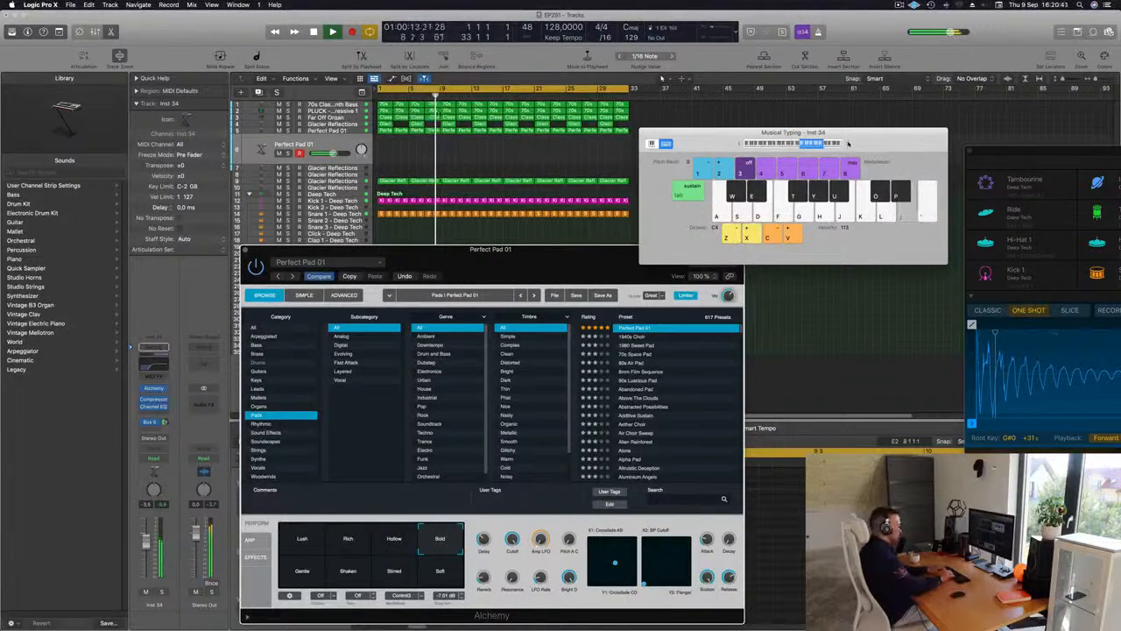
key("d")
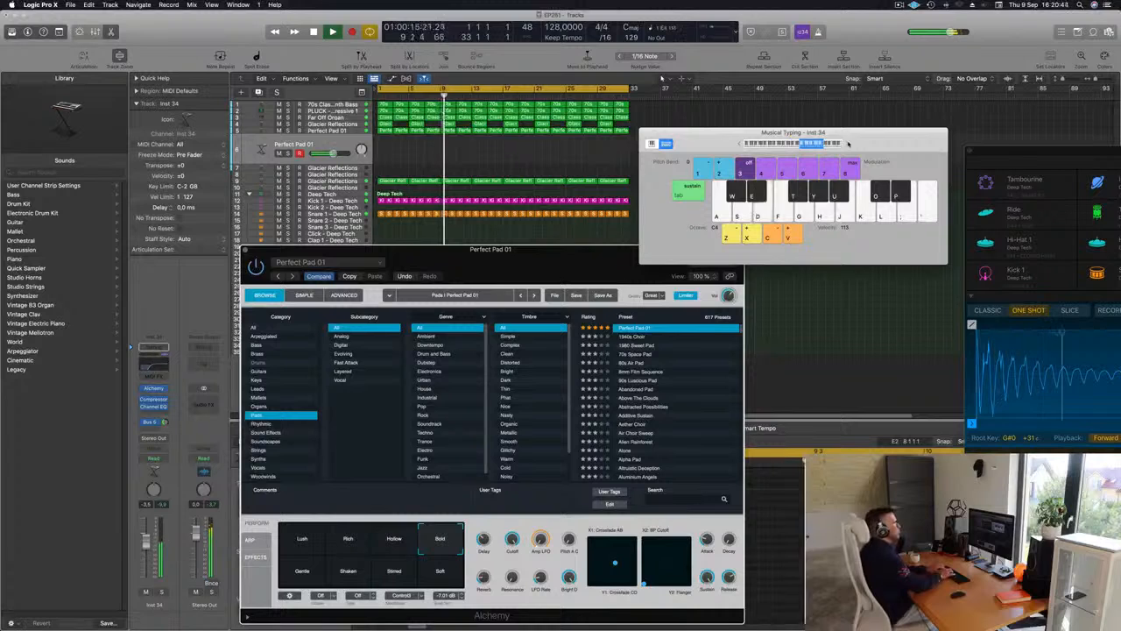
key("d")
key("k")
key("l")
key("l")
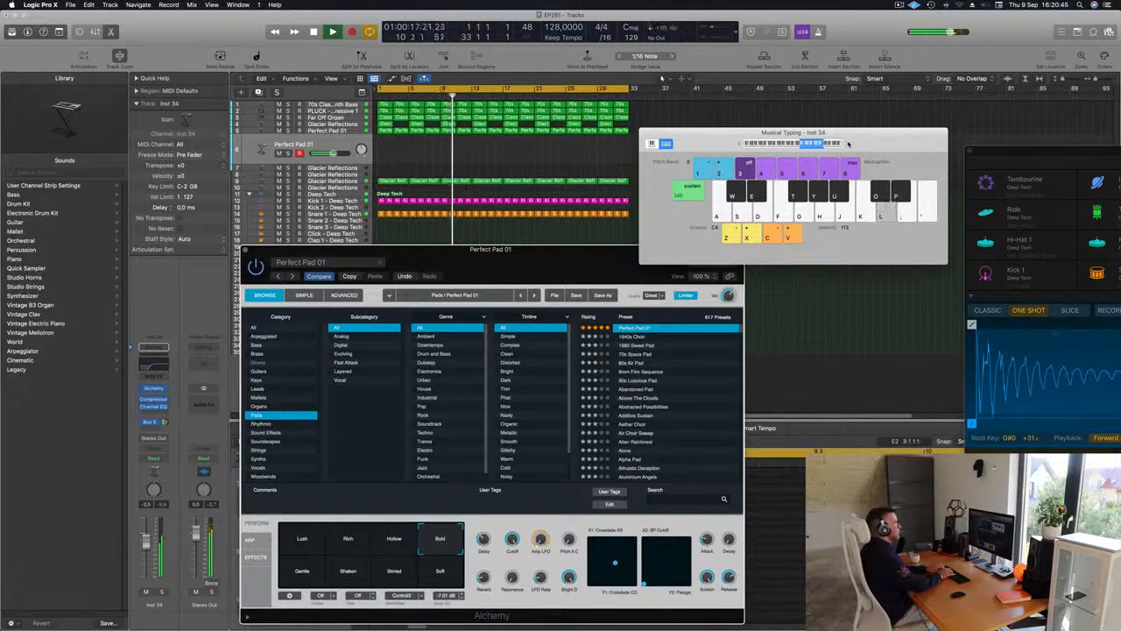
key("semicolon")
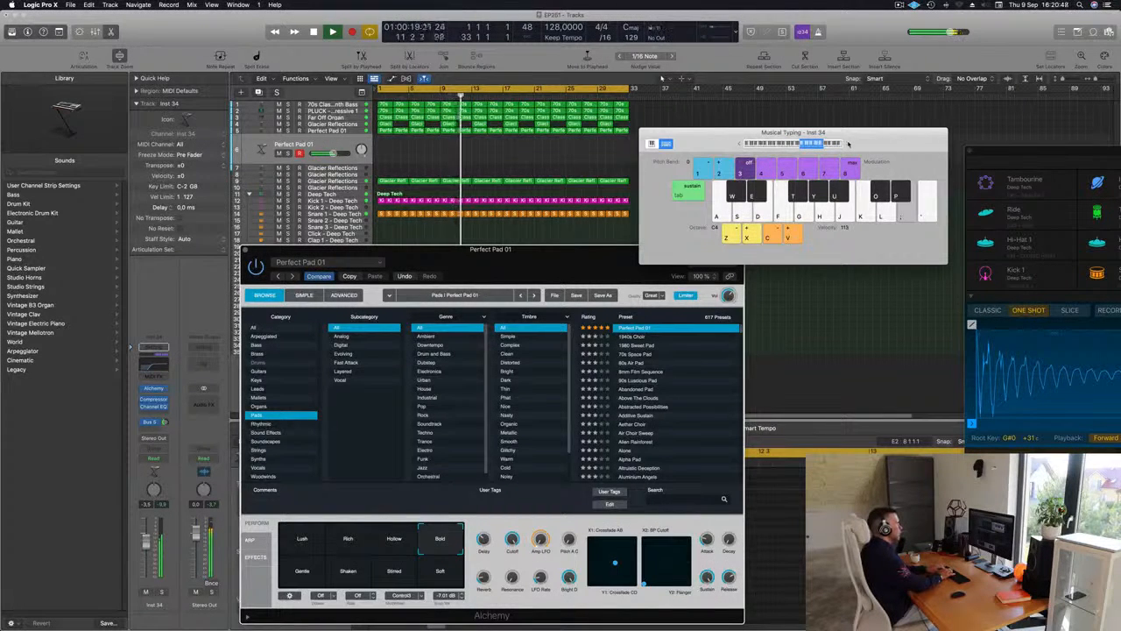
key("d")
key("d")
key("d")
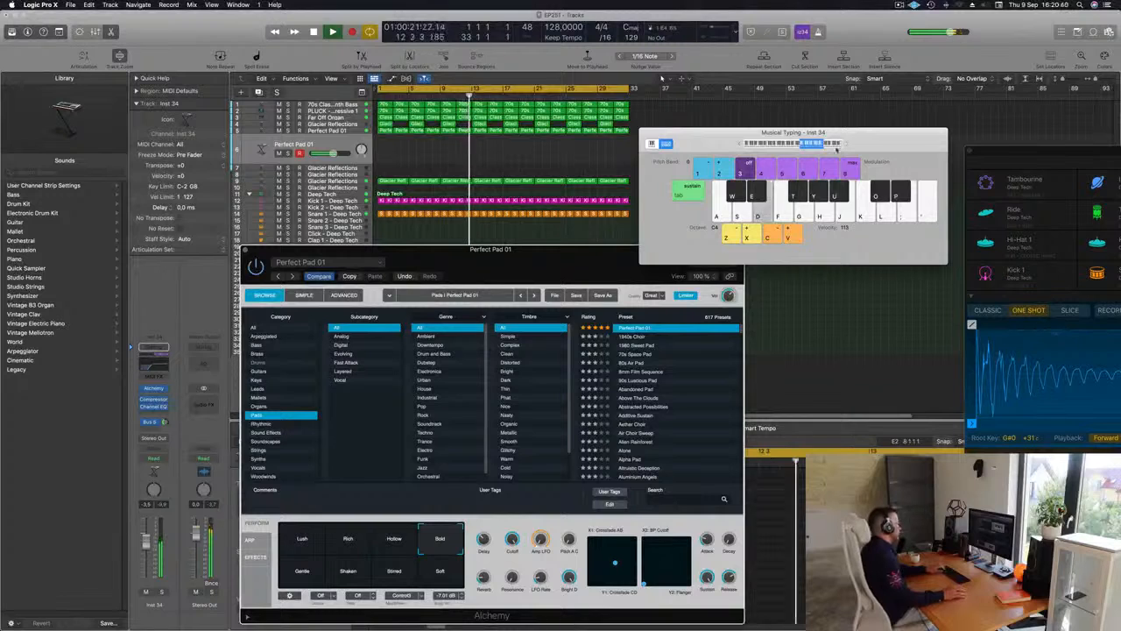
Repeat one note on the duplicated pad while raising its track volume to -1.5 dB
key("d")
key("d")
key("d")
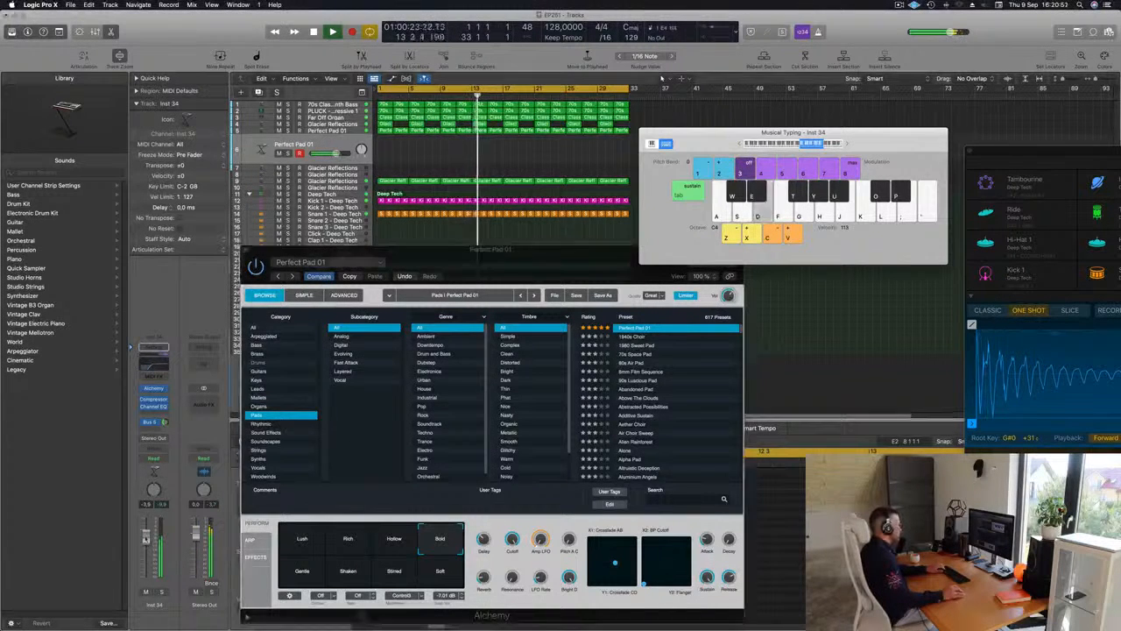
key("d")
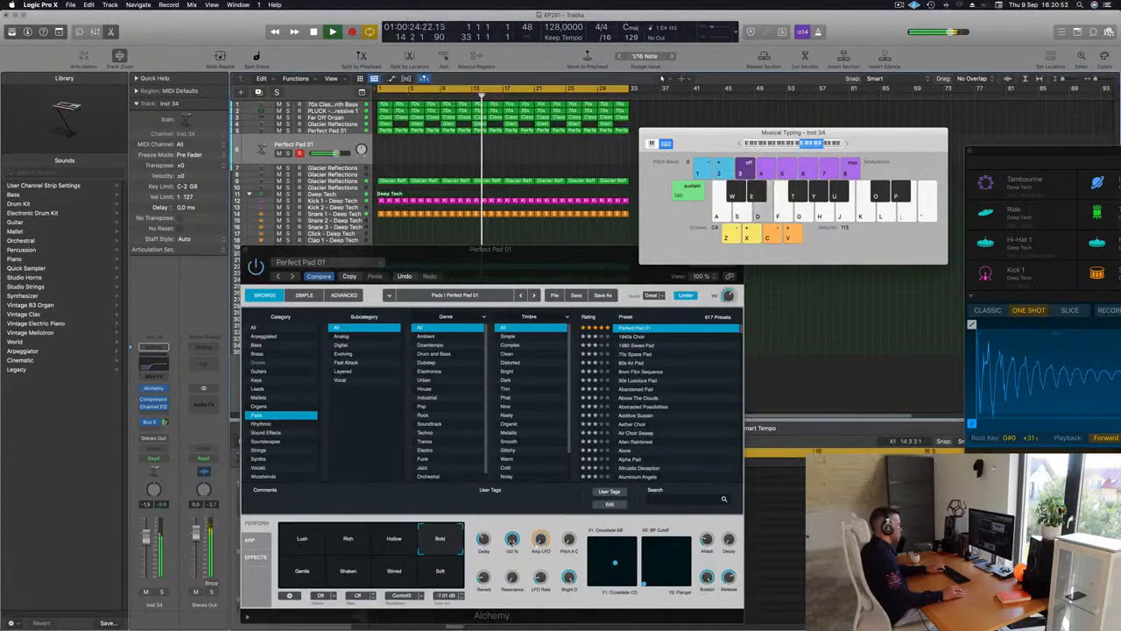
Solo the duplicated pad, check its own Alchemy window against the one already open, and close both windows
left_click(294, 537)
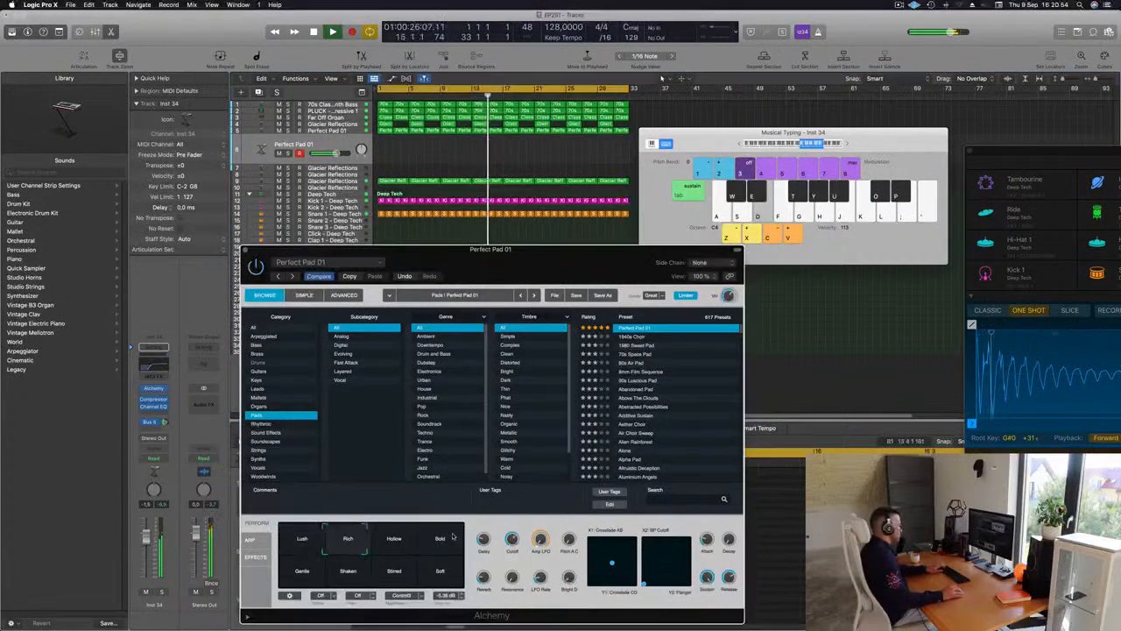
left_click(161, 593)
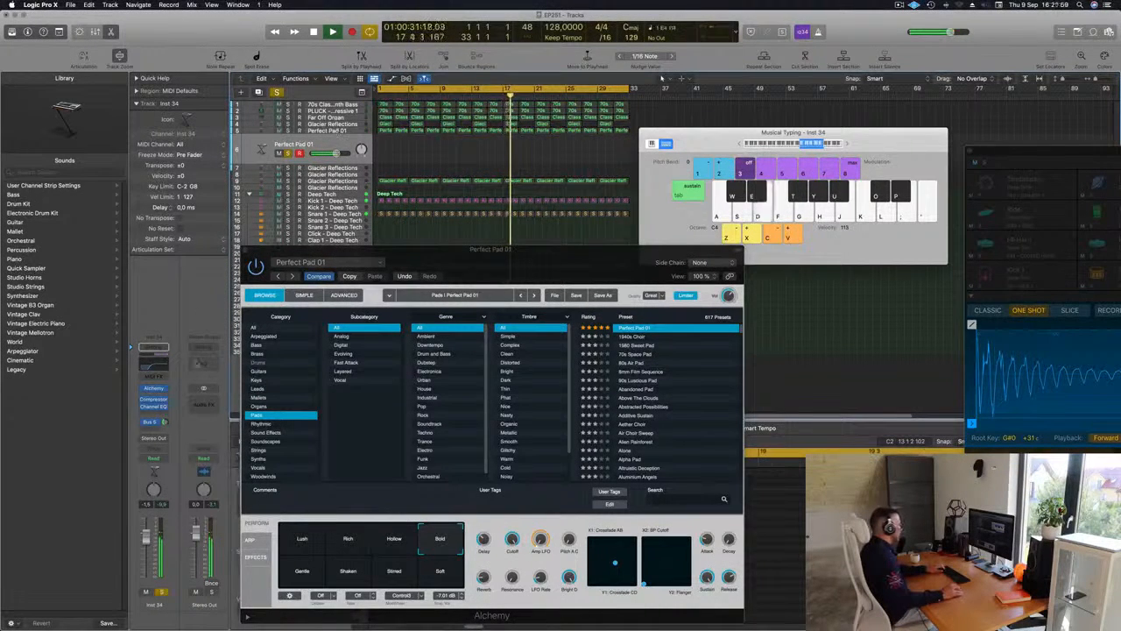
left_click(153, 388)
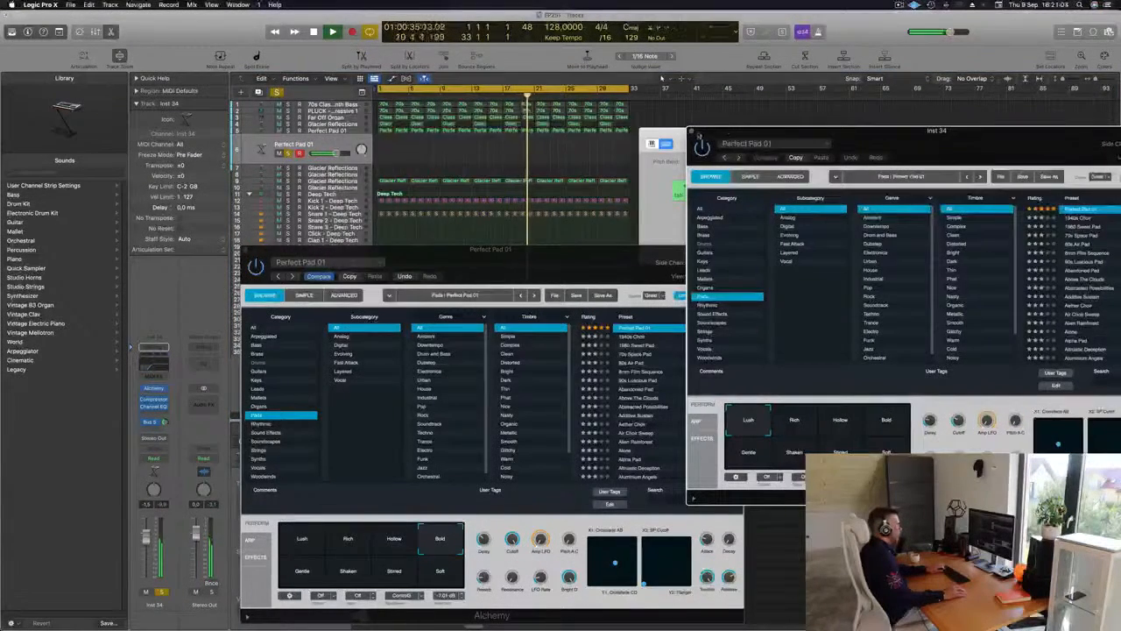
left_click(691, 131)
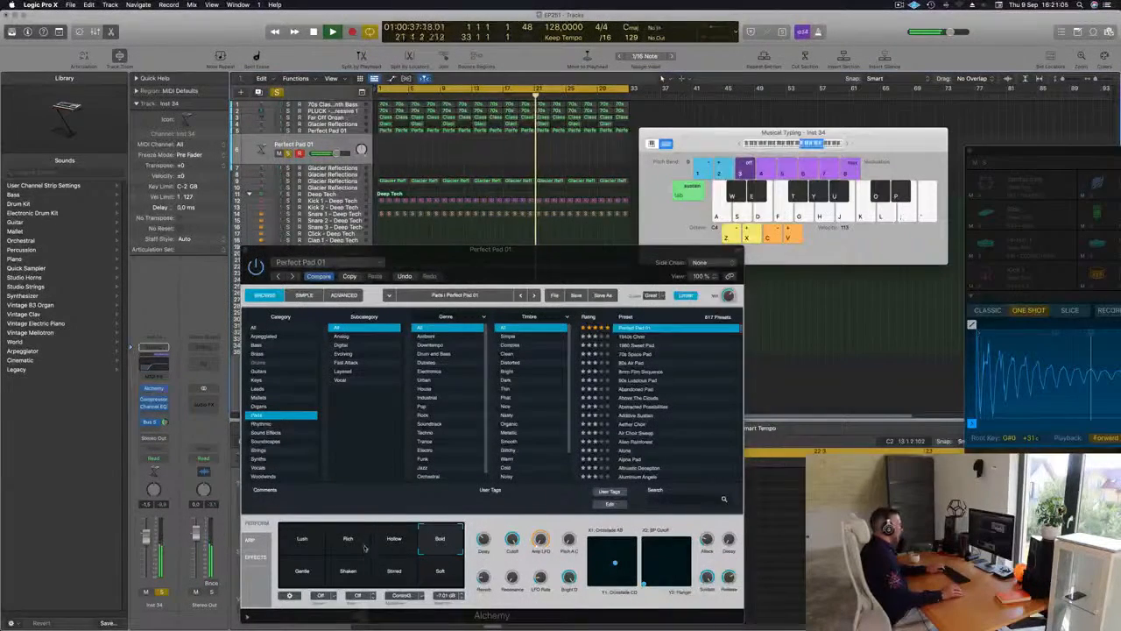
left_click_drag(245, 253, 186, 247)
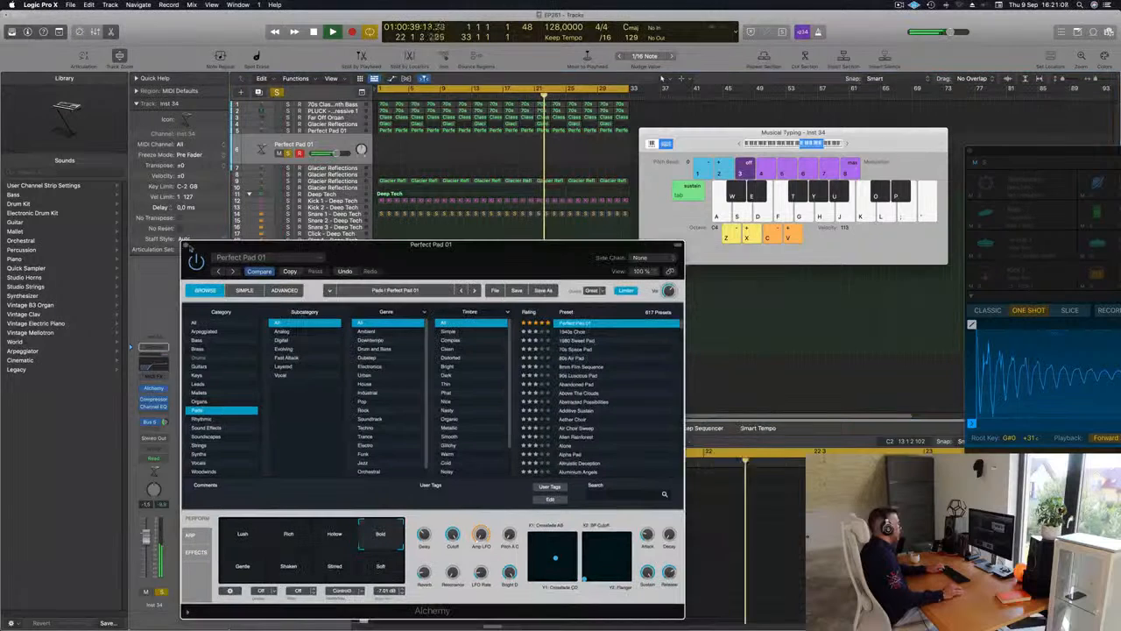
left_click(186, 246)
Turn off the solos on both Perfect Pad 01 tracks during playback and play a note on the duplicate
key("space")
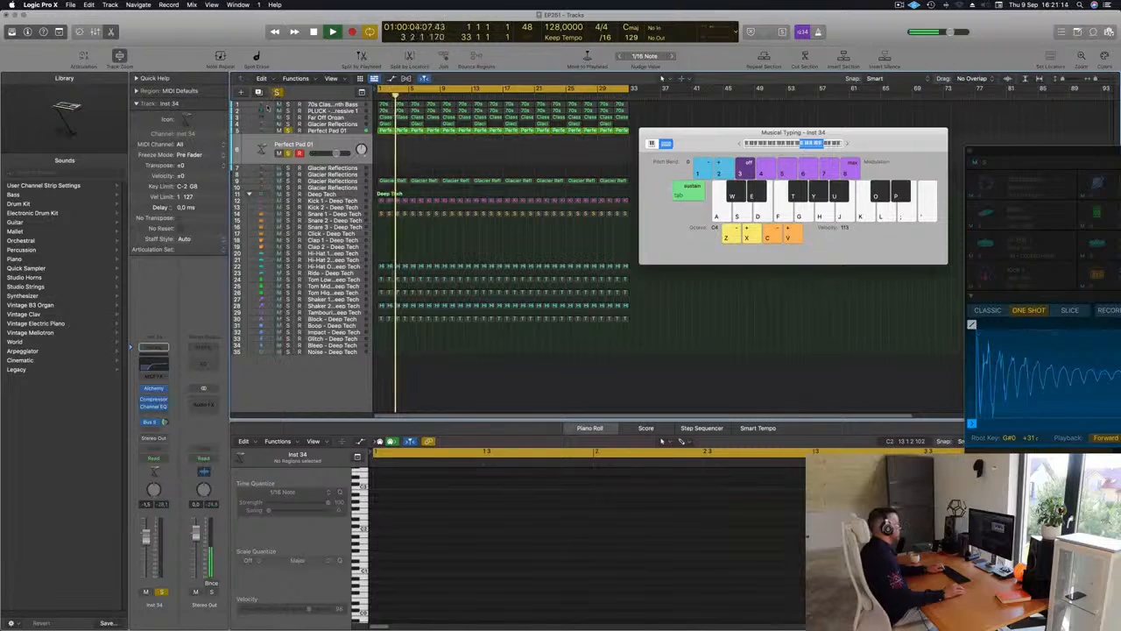
left_click_drag(289, 132, 288, 152)
key("d")
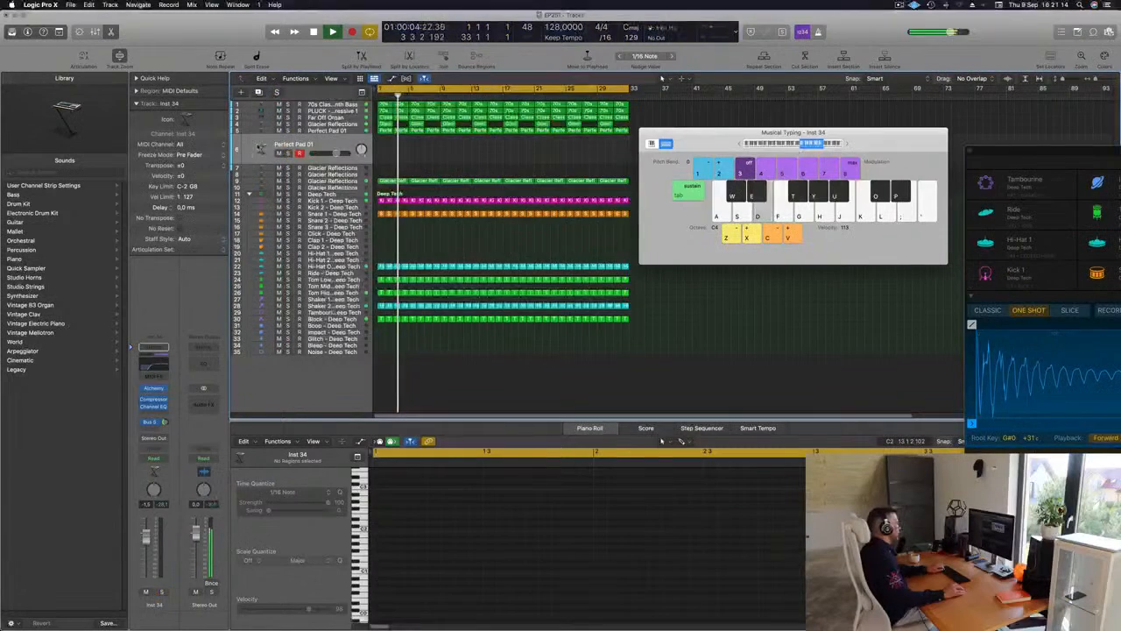
Open the duplicated pad's Alchemy window, try the Hollow snapshot and settle on Bold
left_click(155, 388)
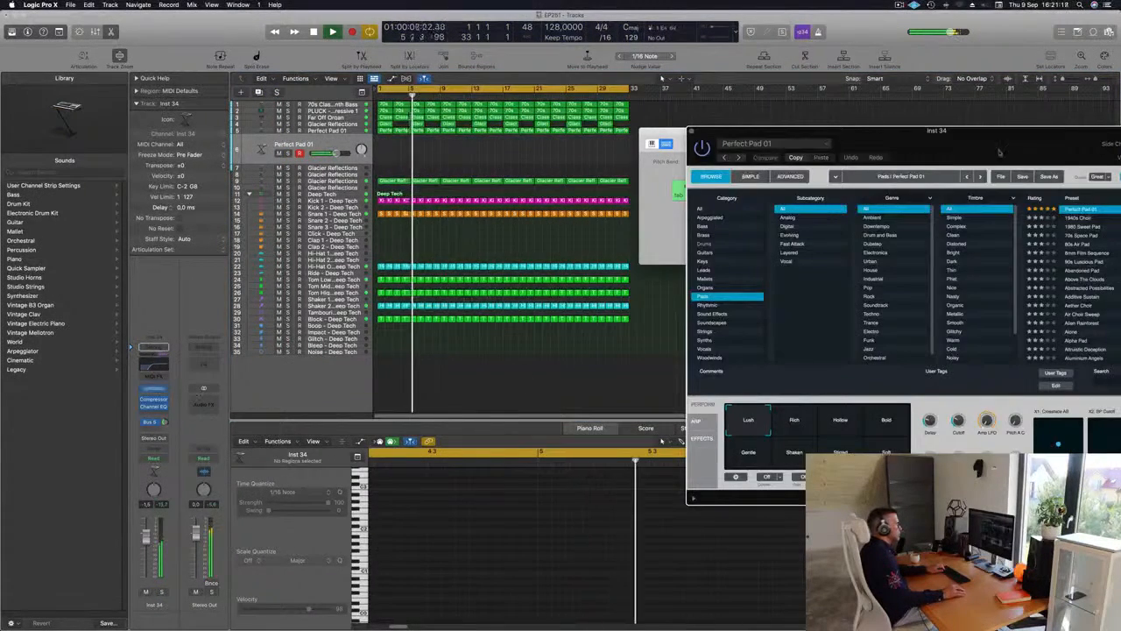
left_click_drag(1001, 147, 714, 148)
left_click(553, 422)
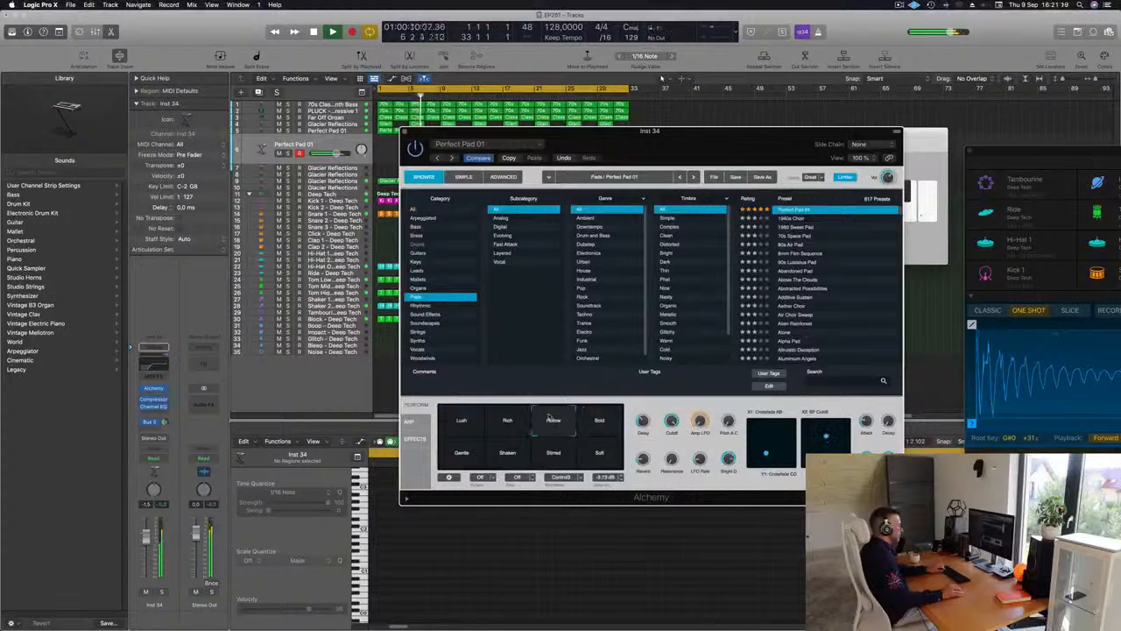
left_click(600, 420)
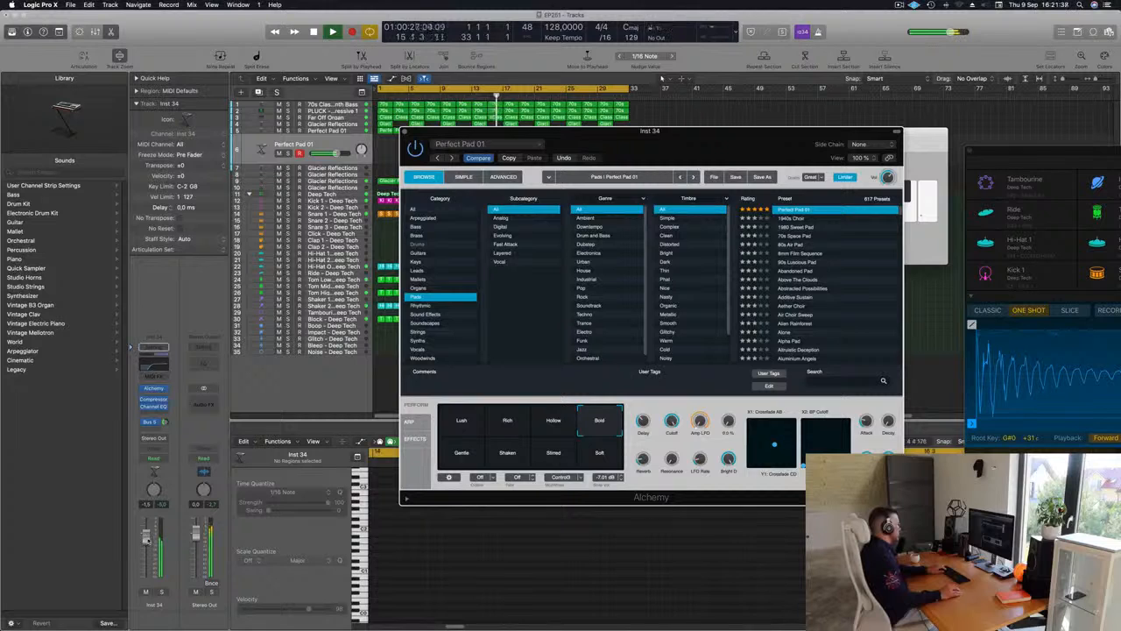
Lower the duplicated pad's volume and add another bus send to its channel below Bus 5
left_click(161, 422)
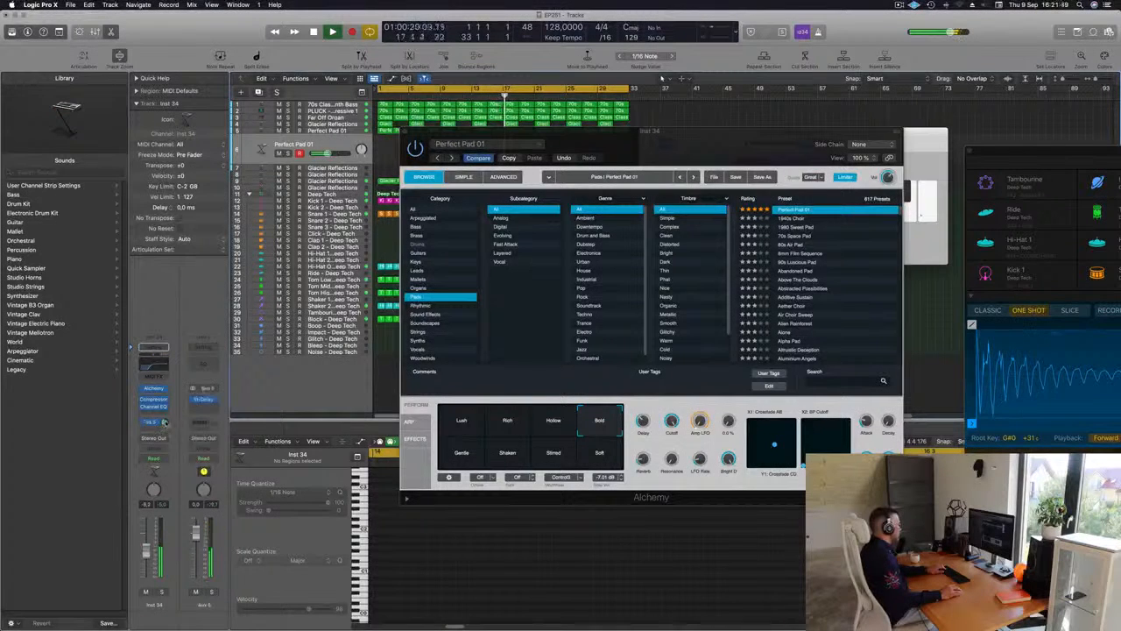
left_click(154, 424)
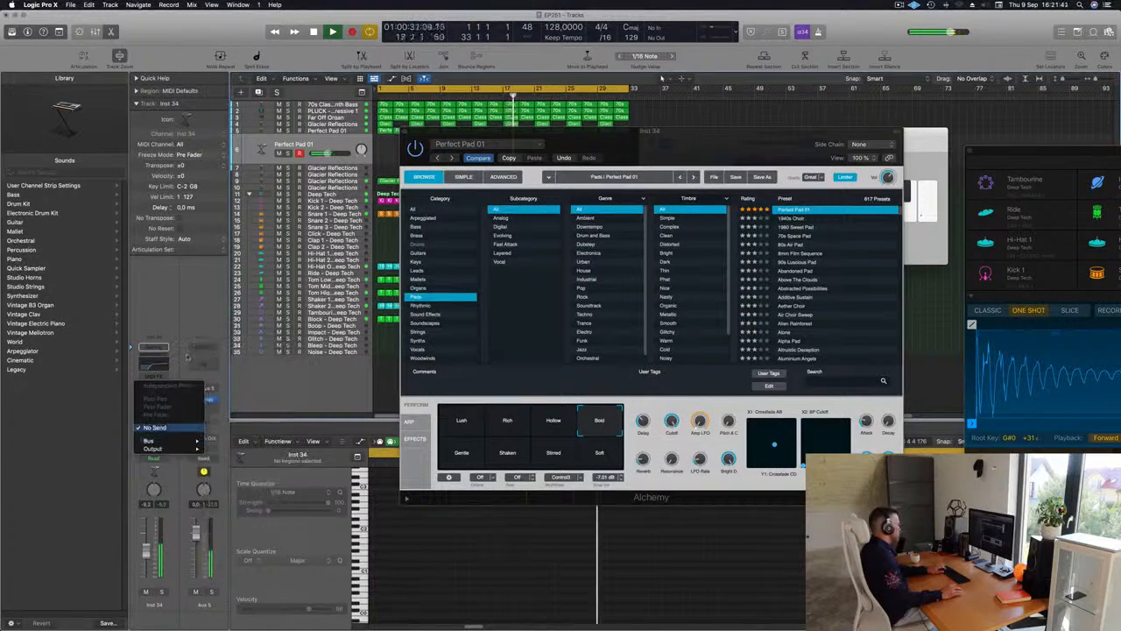
left_click(166, 349)
left_click(156, 427)
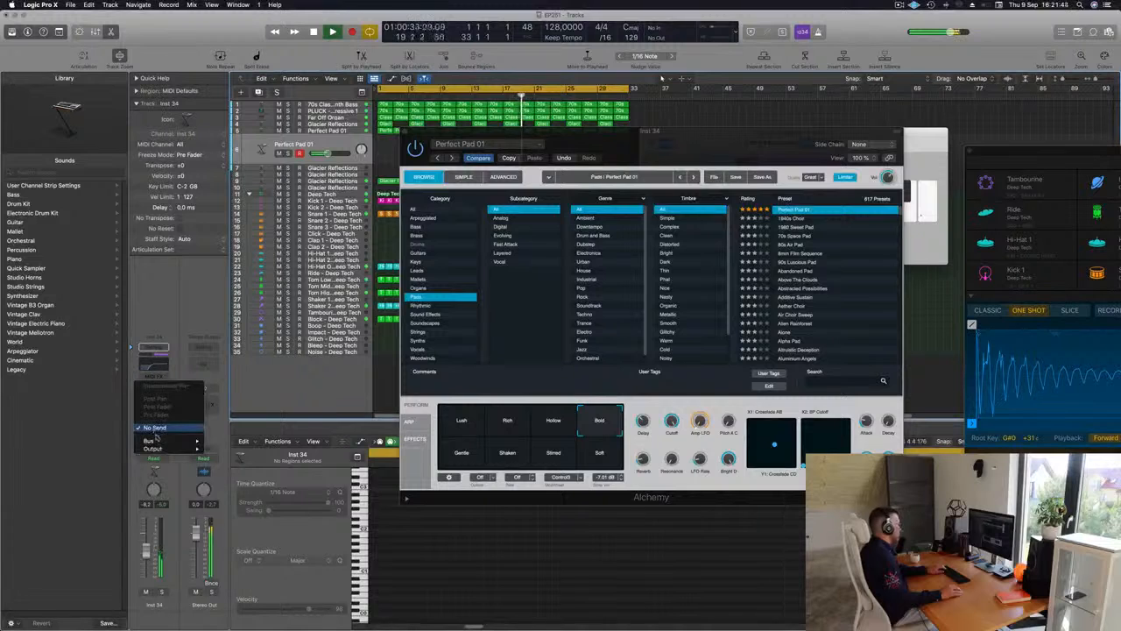
mouse_move(159, 442)
left_click(249, 361)
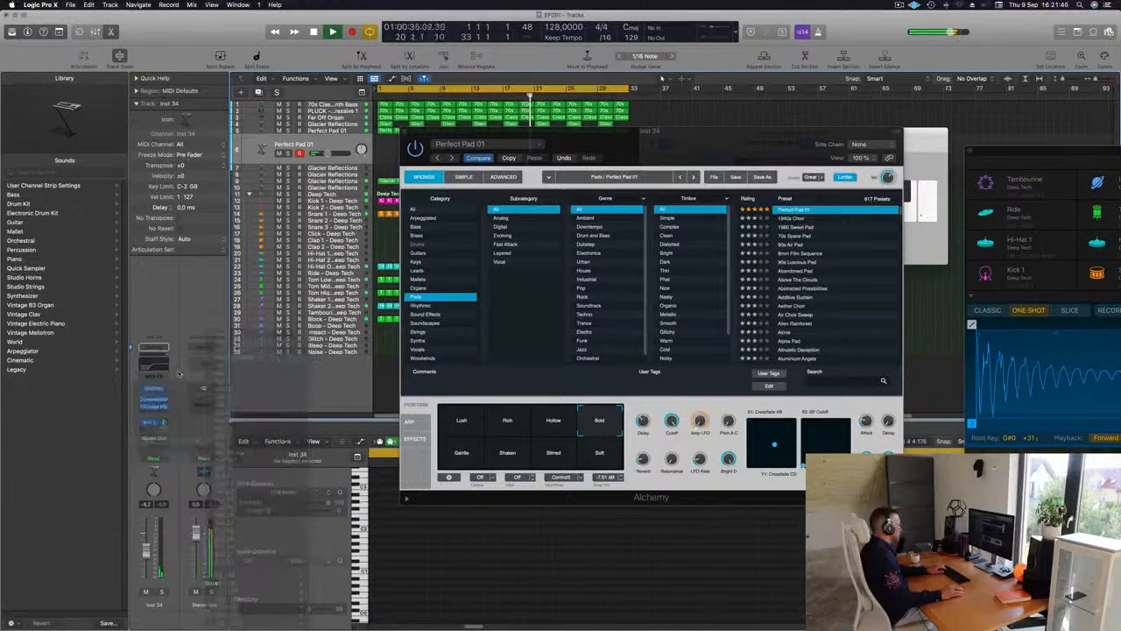
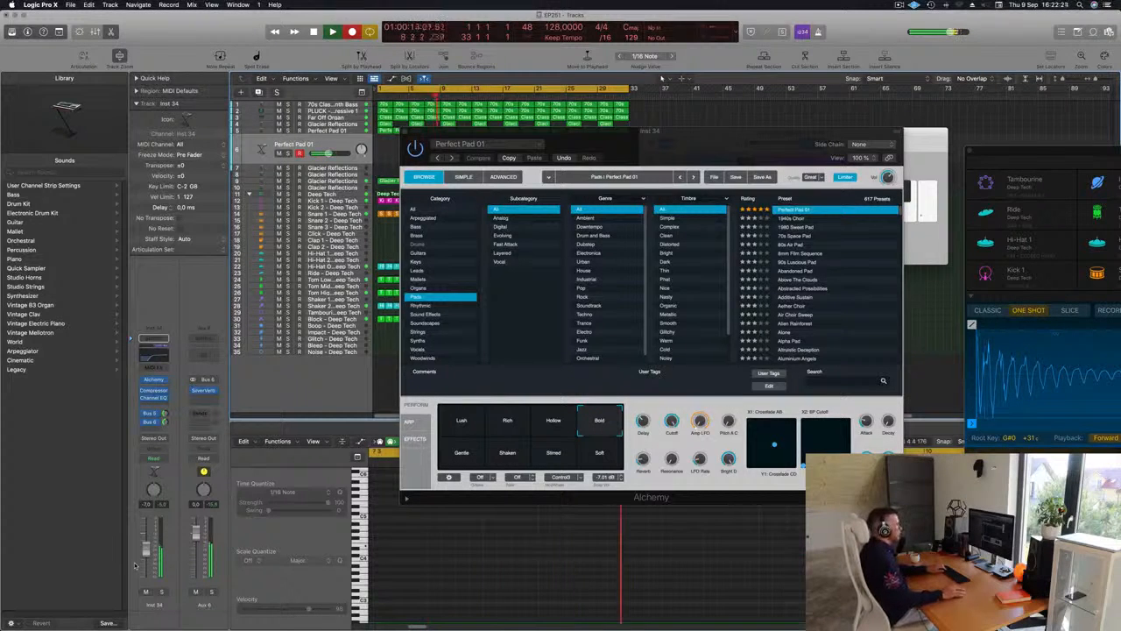
Stop playback, move the Alchemy window aside, and move the recorded Perfect Pad 01 region to bar 1
key("space")
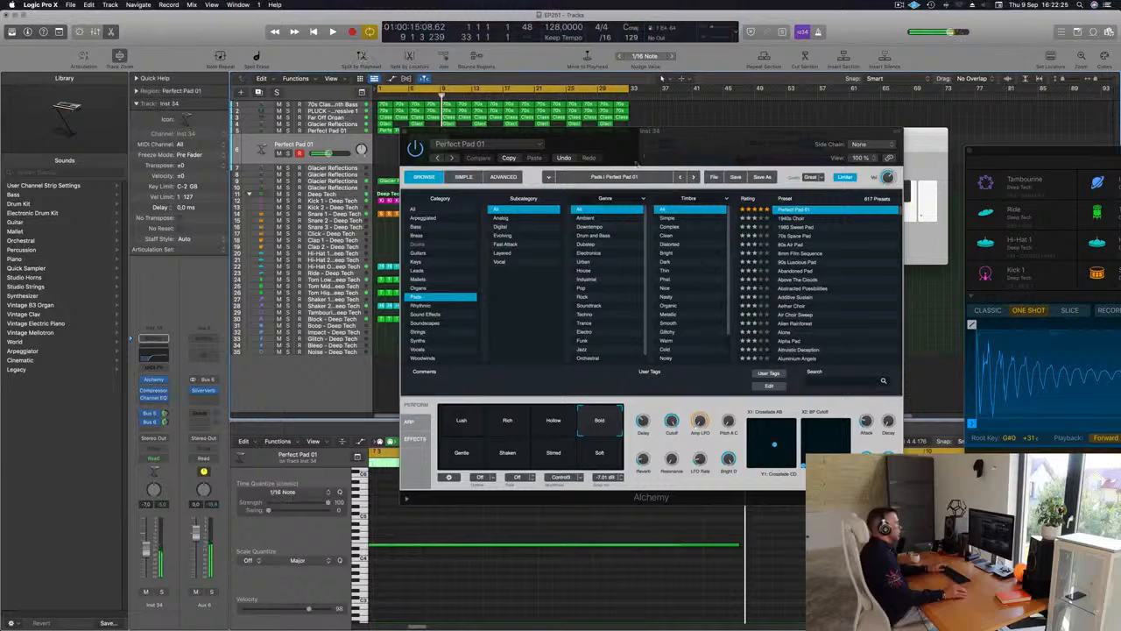
left_click_drag(617, 142, 924, 158)
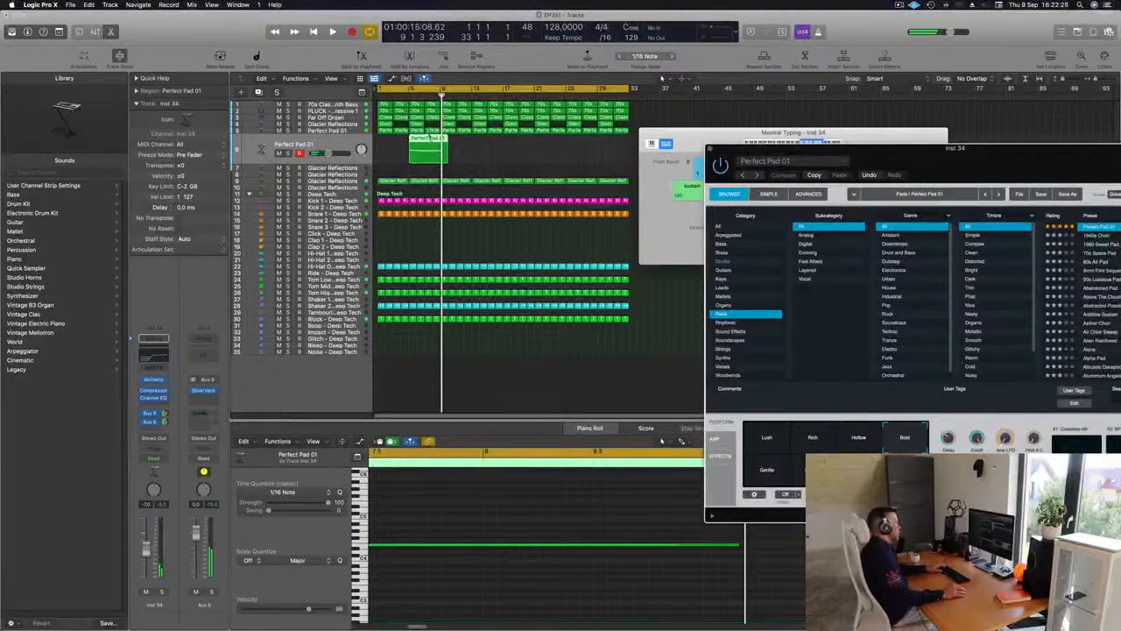
mouse_move(433, 138)
left_mouse_down()
mouse_move(410, 138)
mouse_move(427, 150)
left_mouse_up()
key("Delete")
left_click(629, 218)
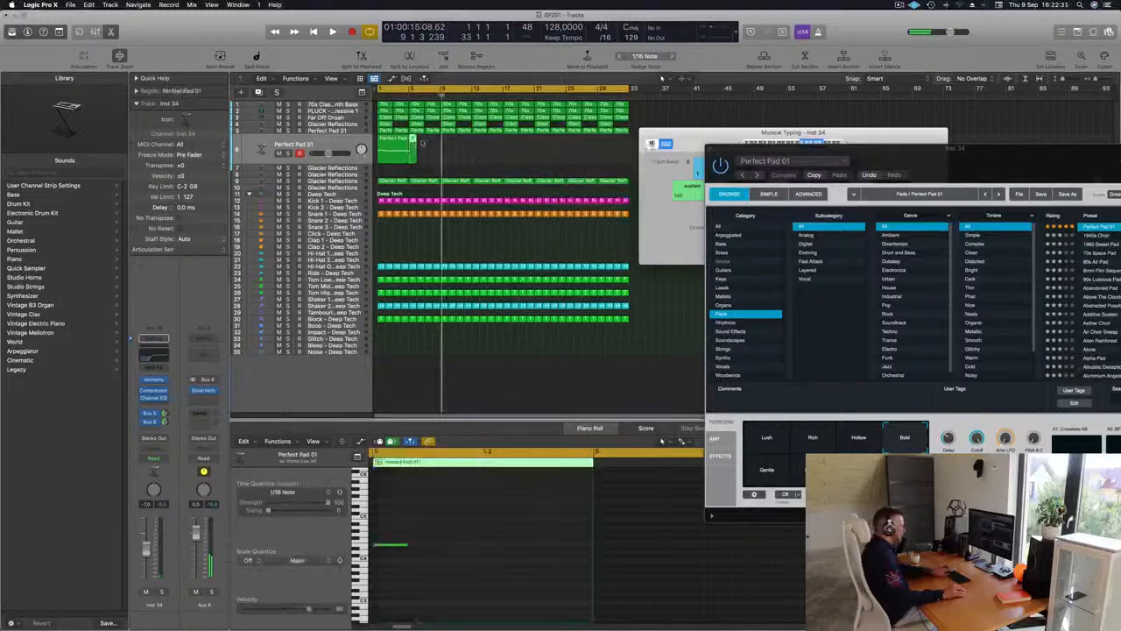
key("Return")
key("space")
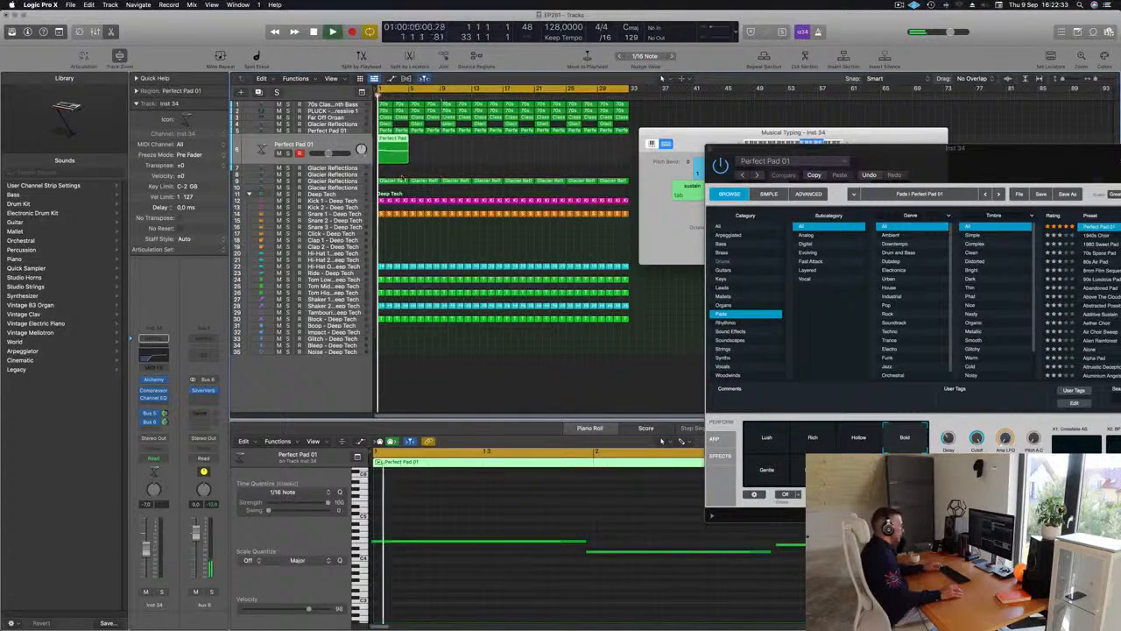
Check the duplicated pad's notes during playback and adjust the junction between the second and third so the third starts slightly earlier
left_click(475, 598)
key("super+a")
key("Return")
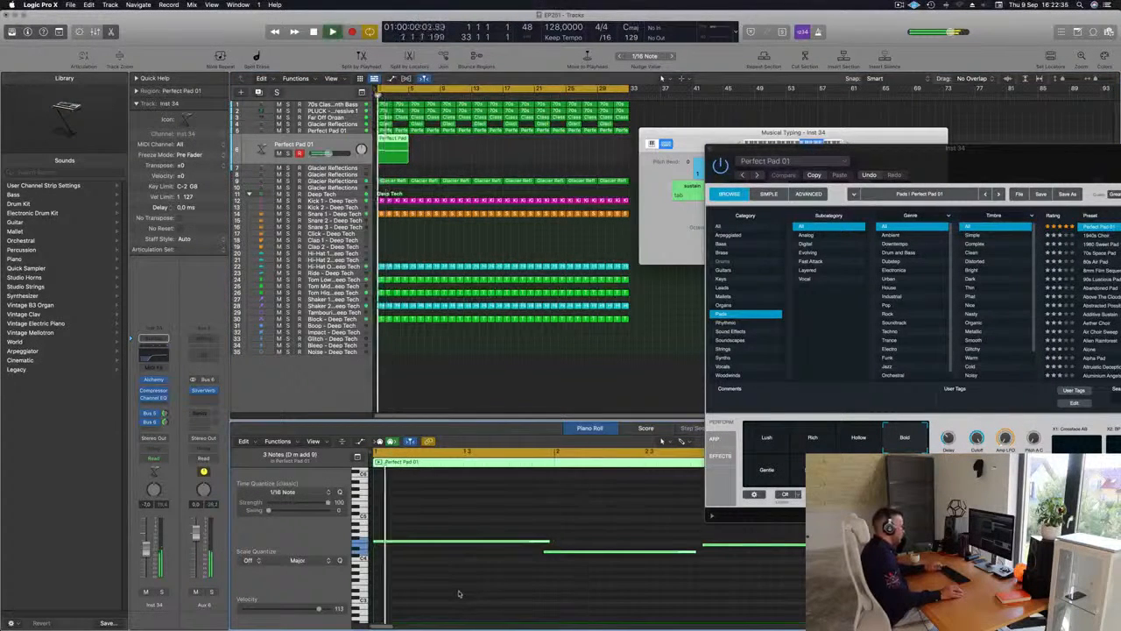
key("super+Left")
key("super+Left")
key("super+Left")
key("super+Left")
key("super+Right")
key("super+Right")
key("super+Right")
left_click(487, 550)
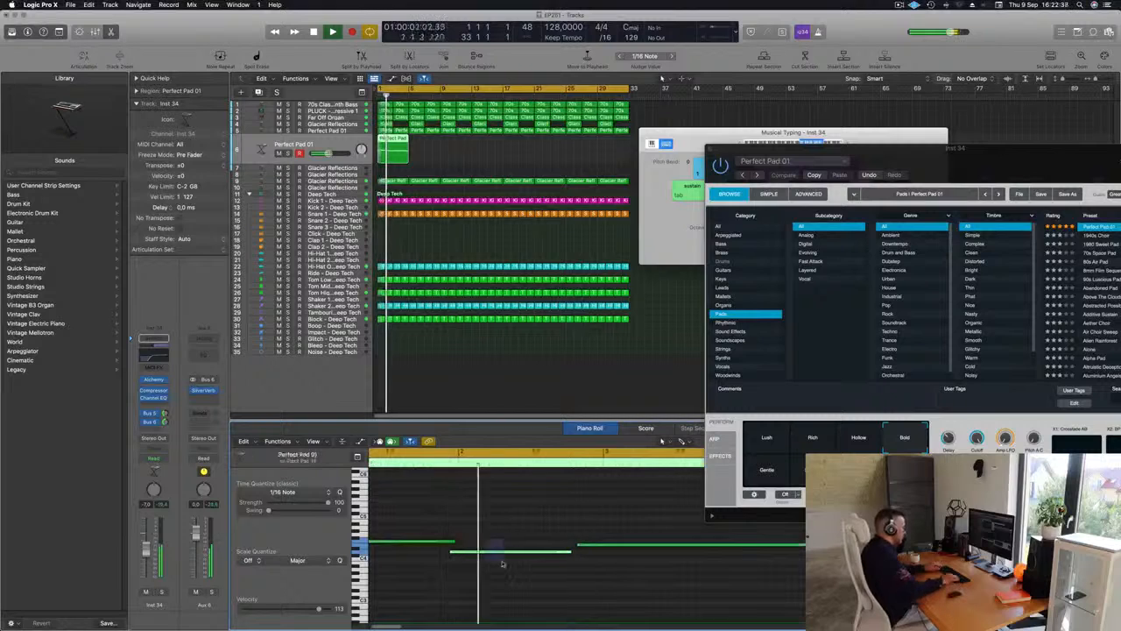
key("Return")
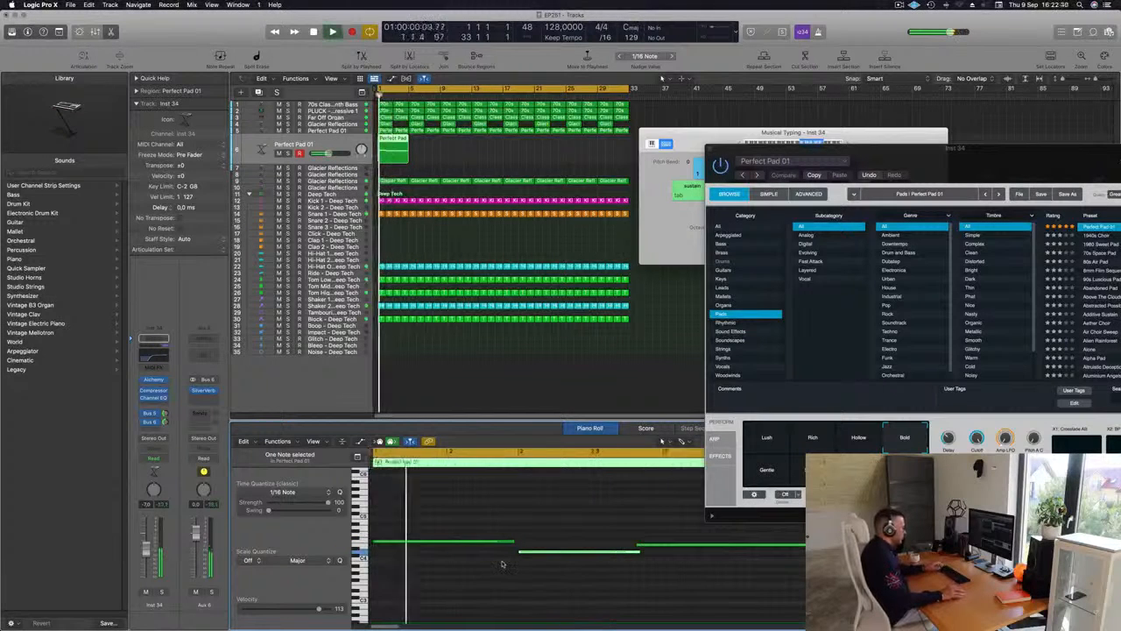
key("super+Left")
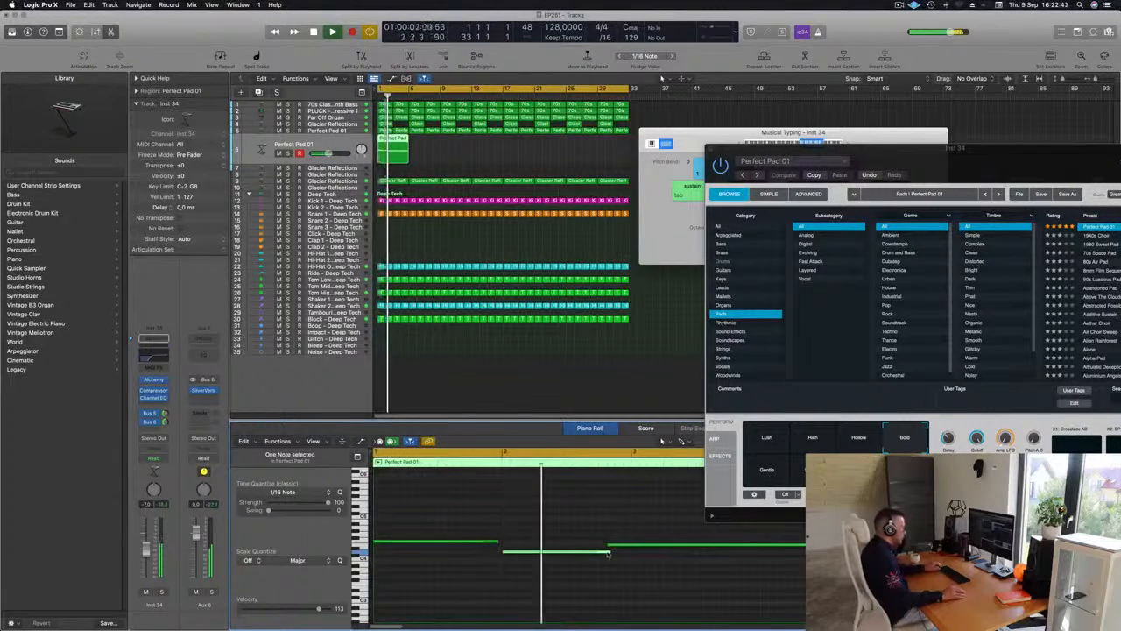
mouse_move(611, 552)
left_mouse_down()
mouse_move(596, 555)
mouse_move(612, 549)
left_mouse_up()
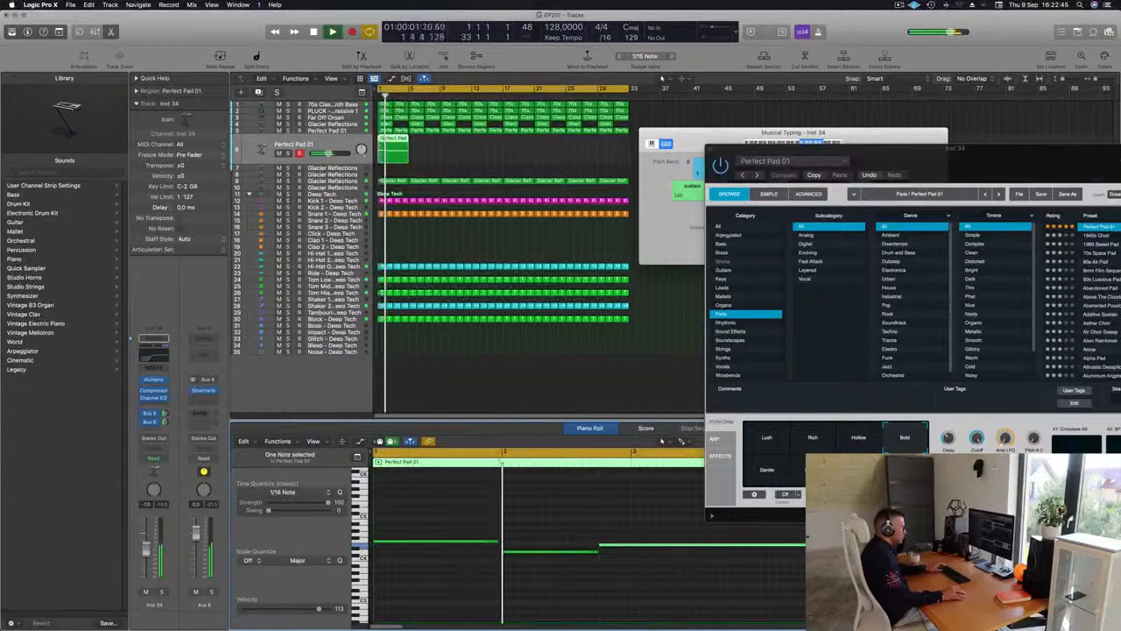
Lengthen the pad region's first note, F4, to one full bar and replay the part from the start
key("Return")
key("super+Left")
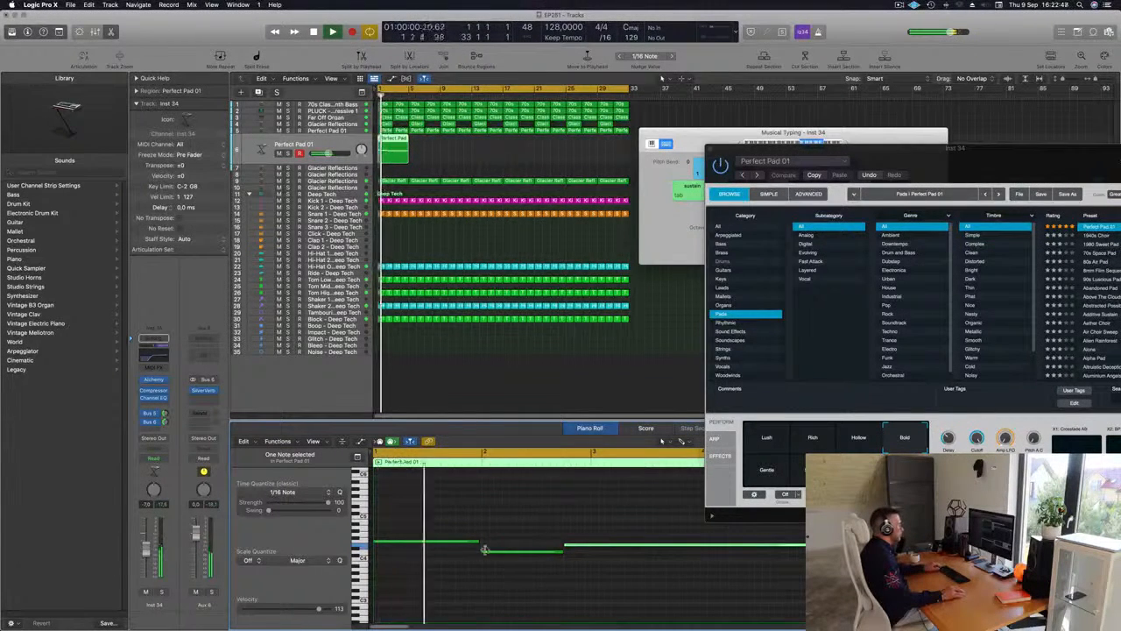
left_click_drag(479, 541, 484, 541)
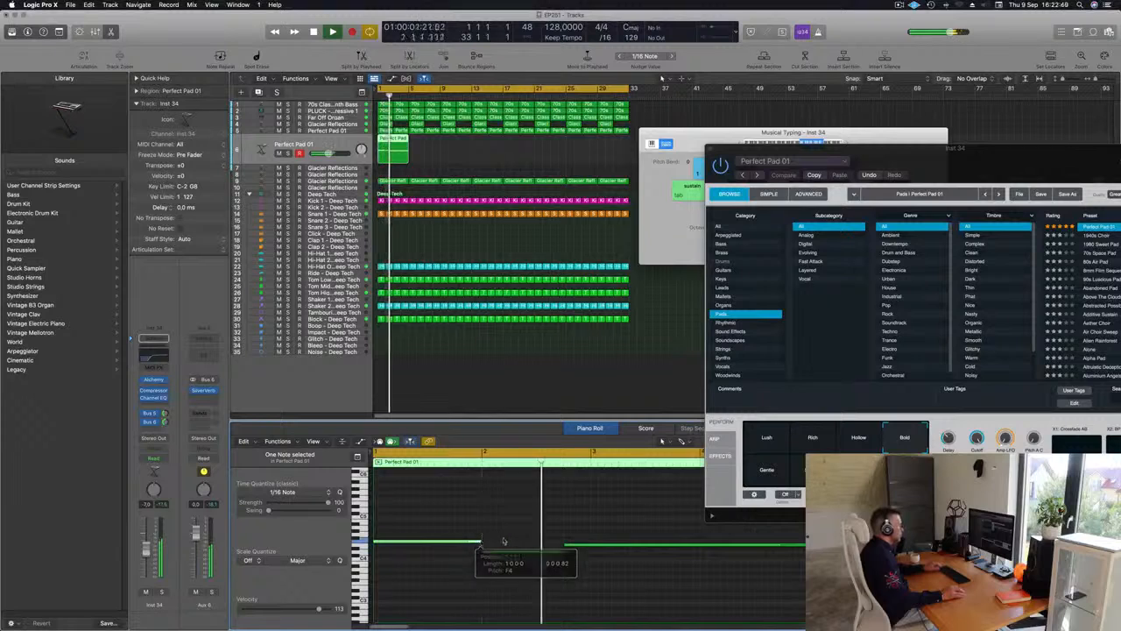
left_click(503, 539)
key("super+Left")
key("super+Left")
key("Return")
key("super+Left")
key("super+Left")
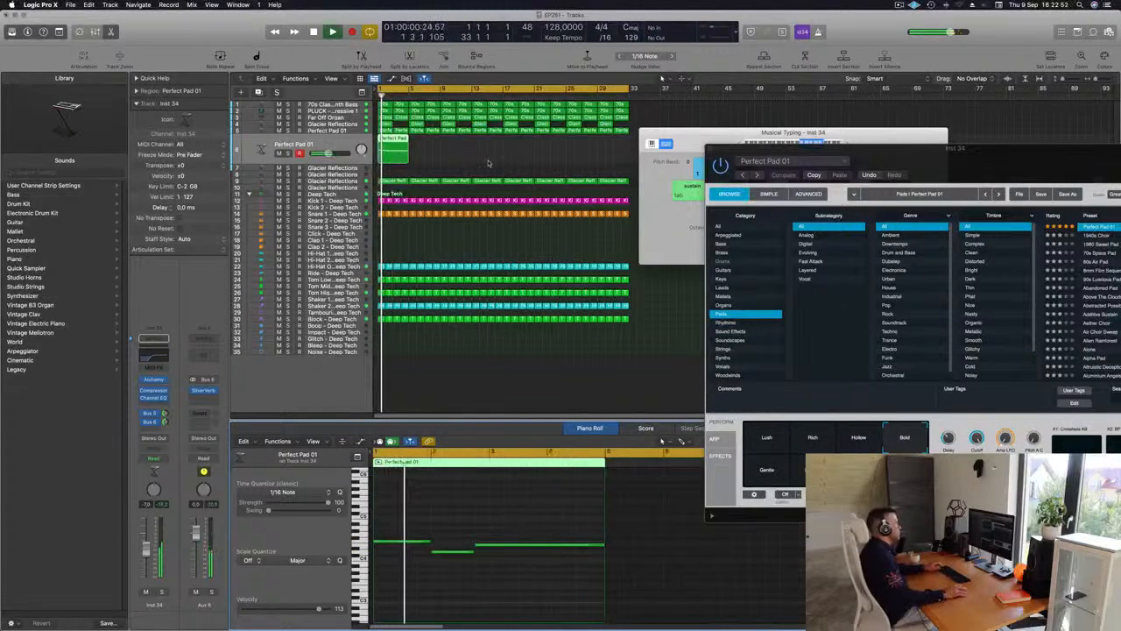
Lower the duplicated pad's volume to -11.6 dB and set its Channel EQ low cut to 1020 Hz
left_click(439, 148)
left_click(395, 149)
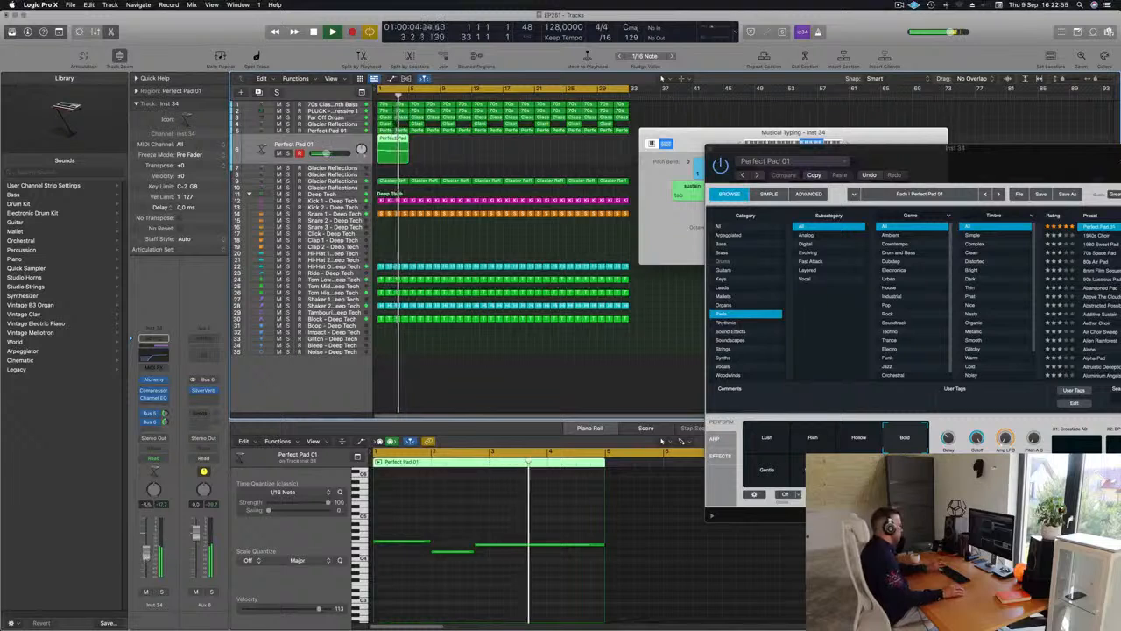
key("Return")
left_click(150, 355)
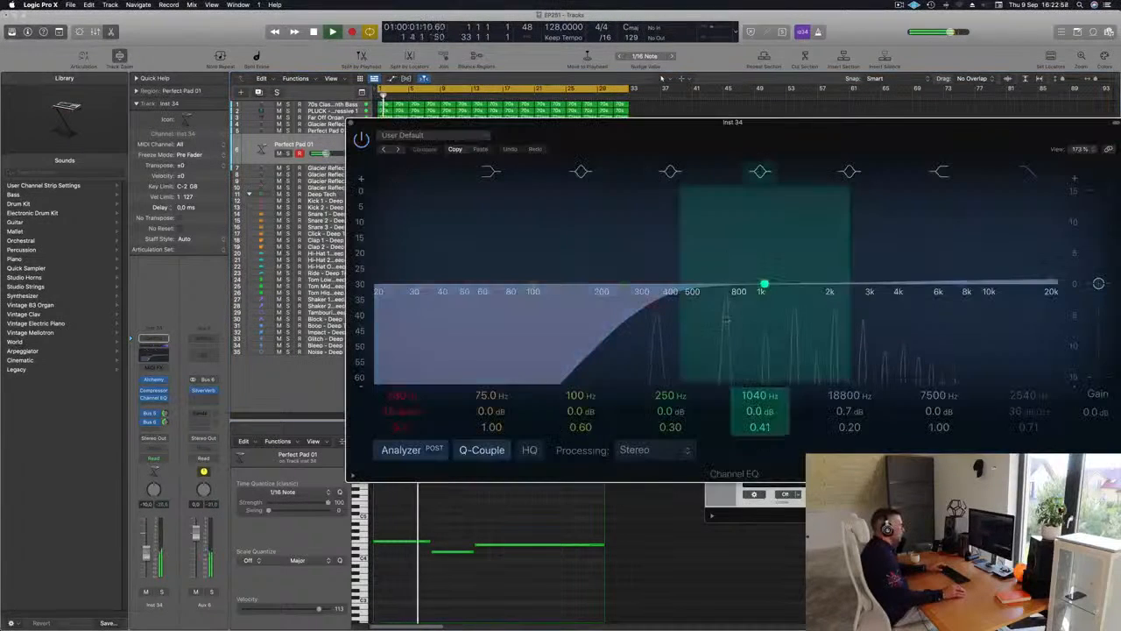
left_click_drag(670, 299, 772, 295)
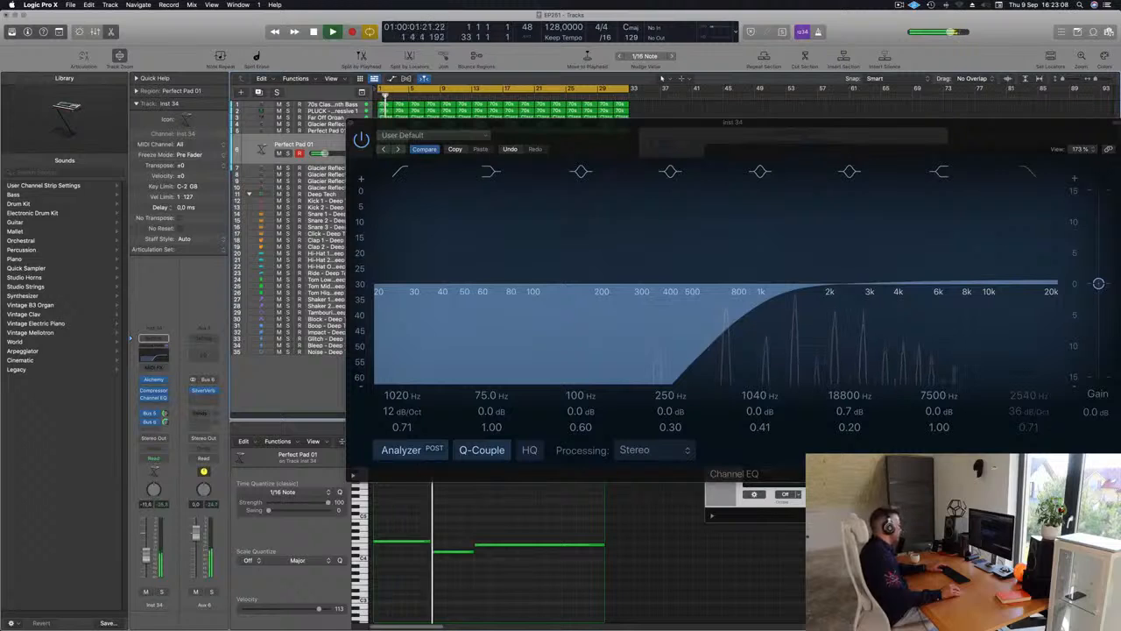
left_click_drag(683, 133, 467, 147)
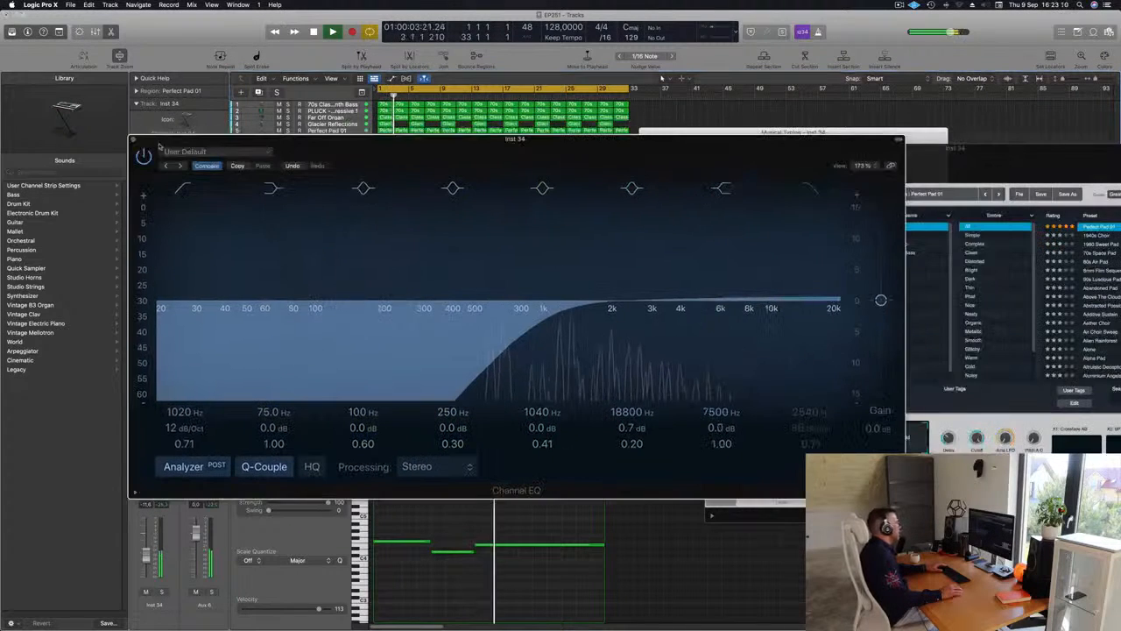
left_click(134, 138)
Repeat the duplicated pad's region up to bar 33, and close the Musical Typing and Alchemy windows
key("super+Left")
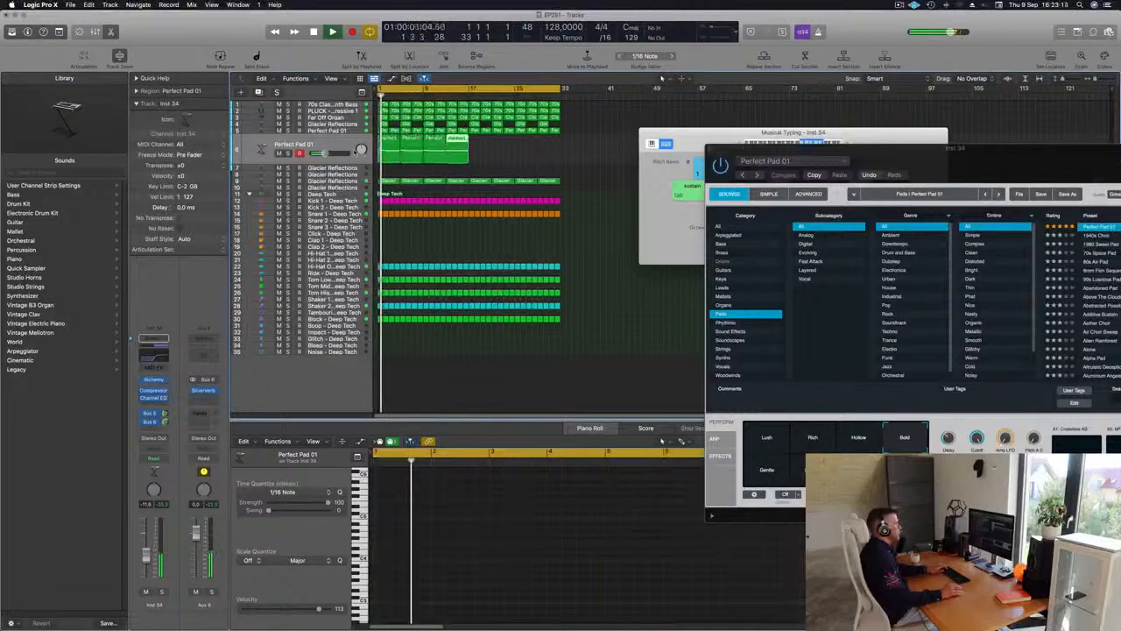
left_click_drag(776, 136, 660, 154)
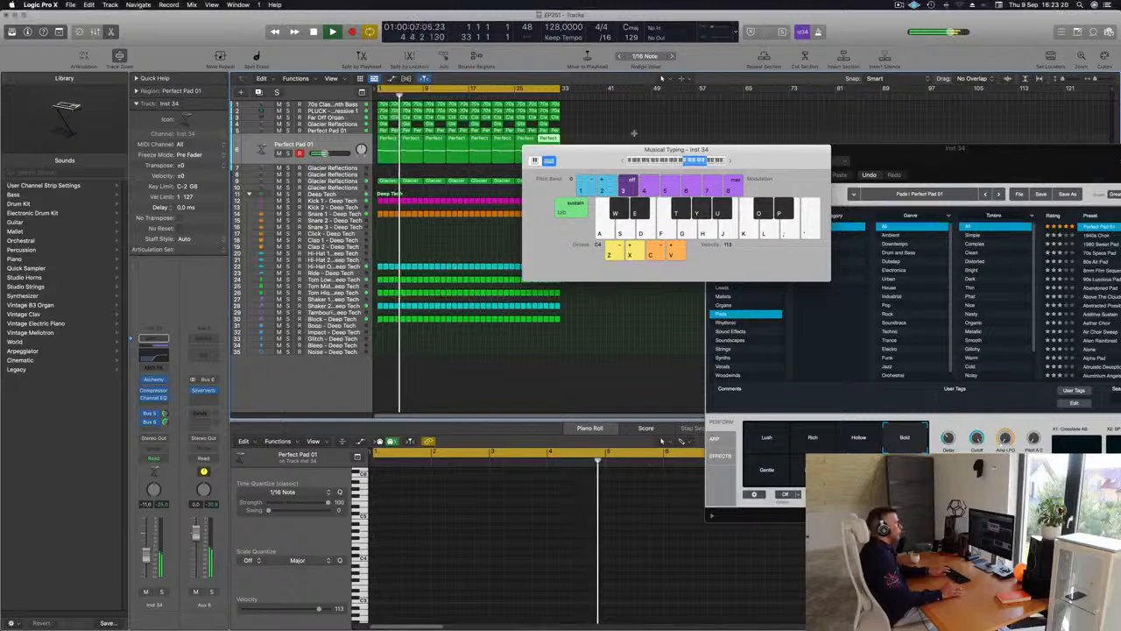
key("super+k")
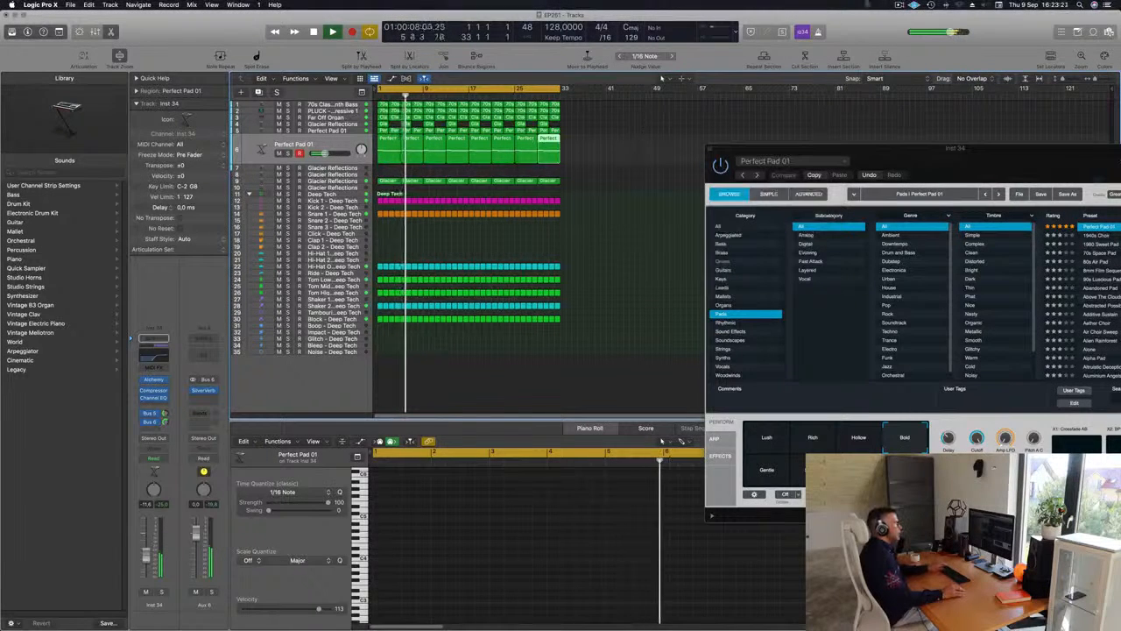
left_click(900, 5)
left_click(652, 166)
left_click(847, 149)
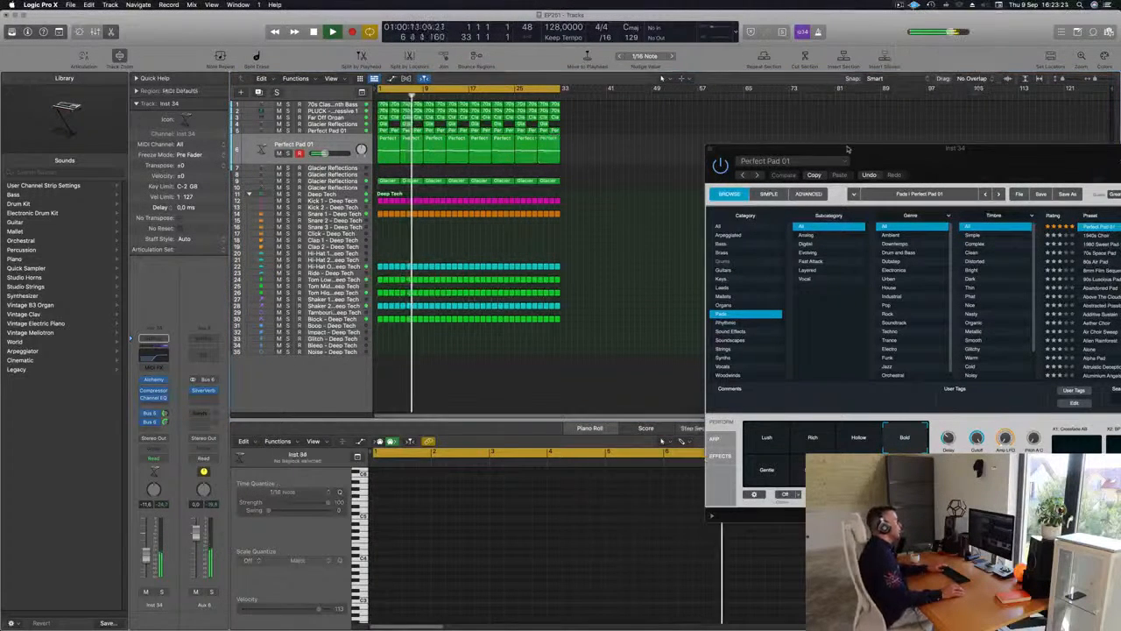
left_click_drag(847, 149, 701, 160)
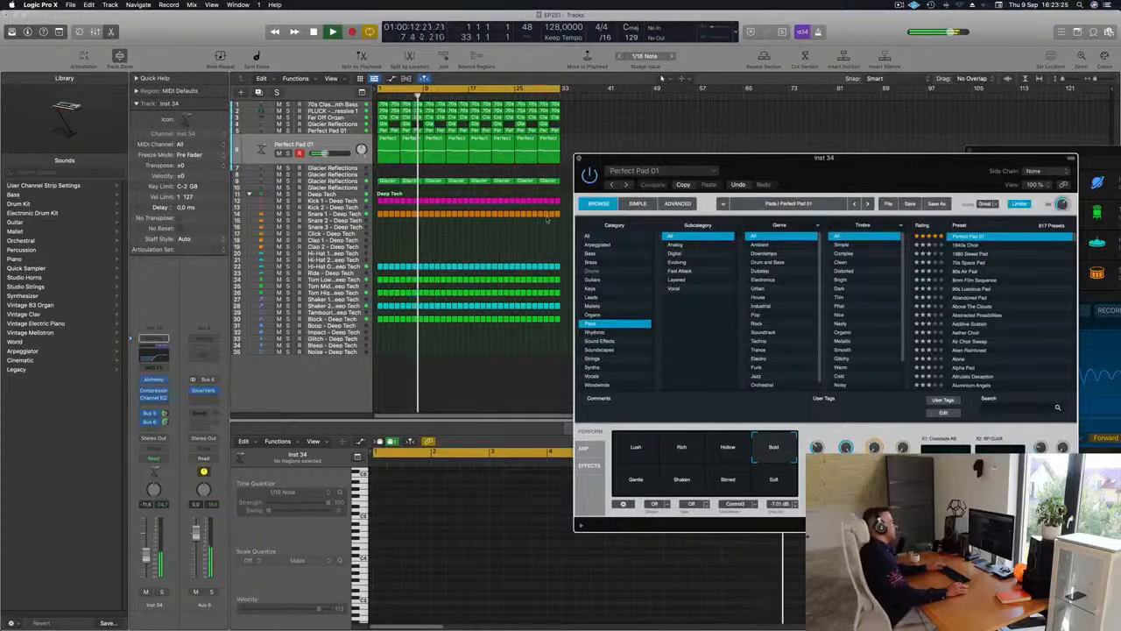
key("super+w")
scroll(483, 253, "up", 4)
scroll(498, 254, "down", 3)
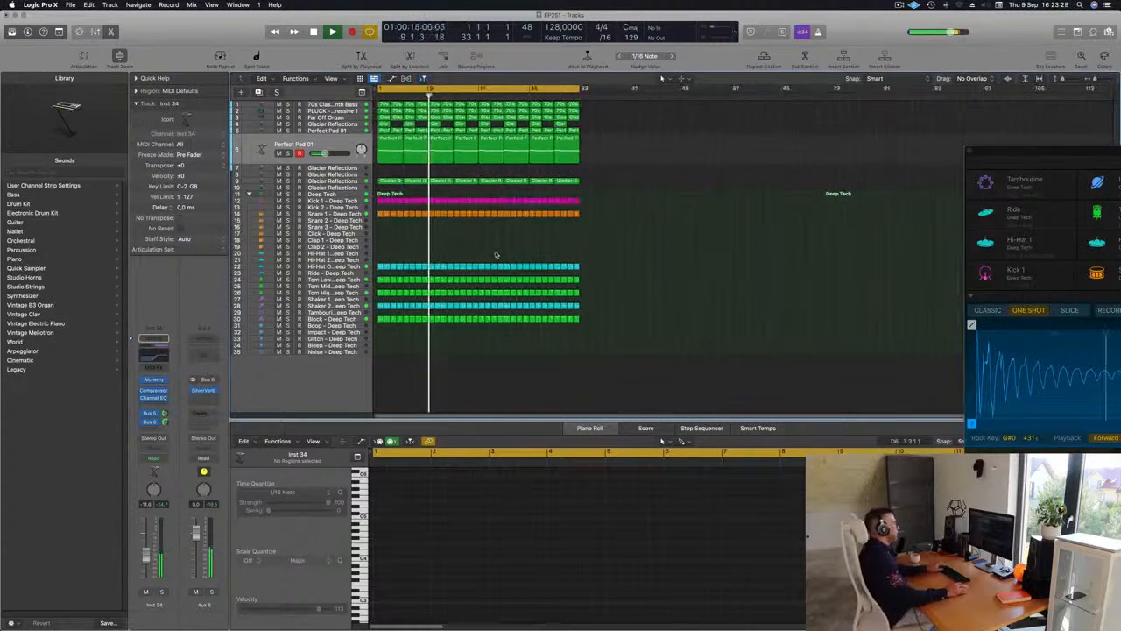
Repeat all regions of the arrangement once up to bar 65 and extend the cycle range to the same bar
key("space")
key("space")
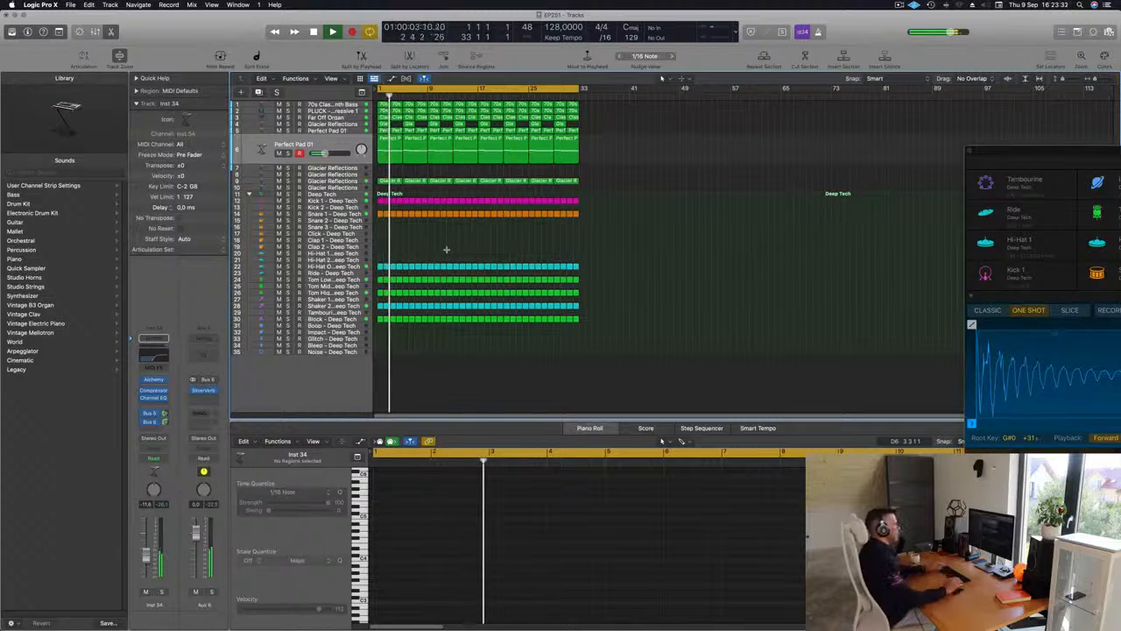
key("super+a")
key("super+r")
scroll(529, 222, "down", 1)
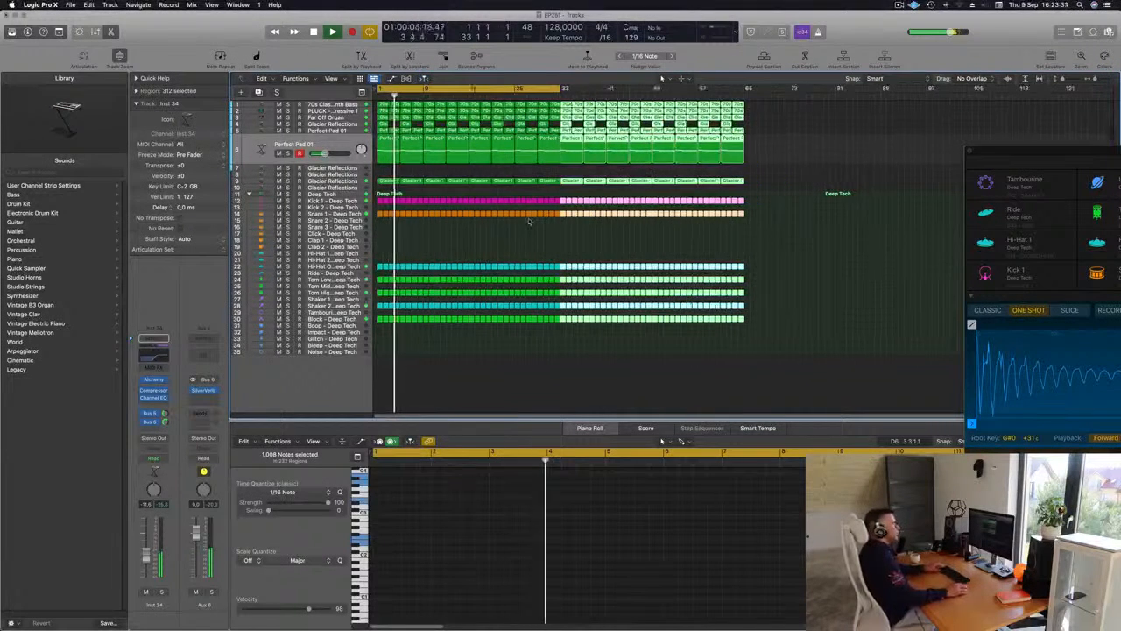
left_click(797, 172)
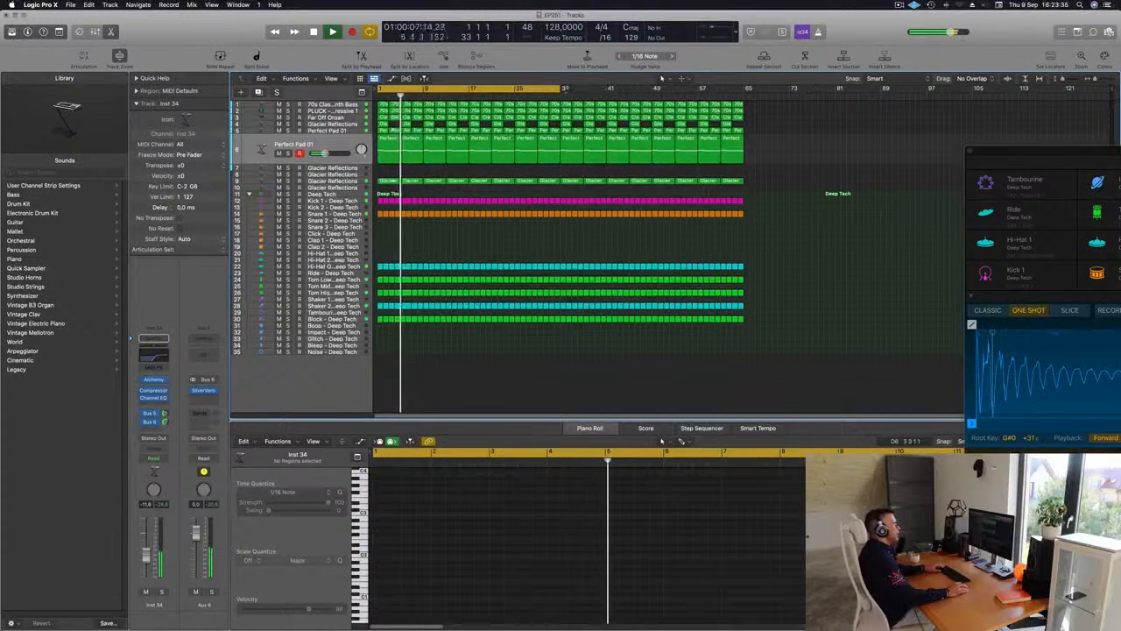
left_click_drag(565, 89, 742, 96)
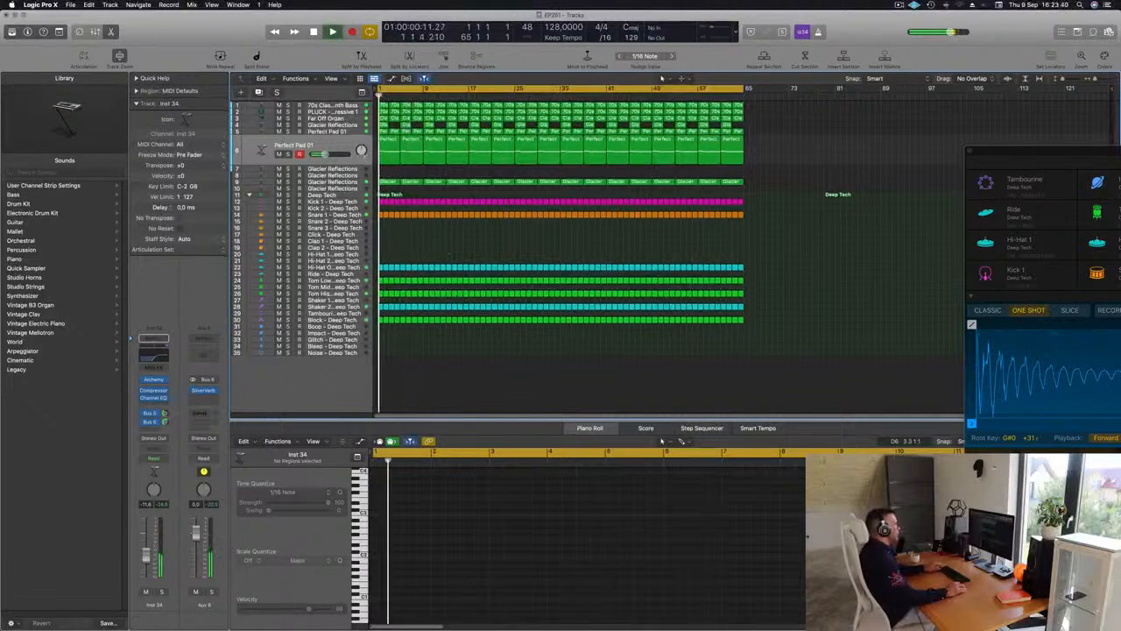
Delete the duplicated Perfect Pad 01 regions before bar 17 on track 6
left_click(382, 149)
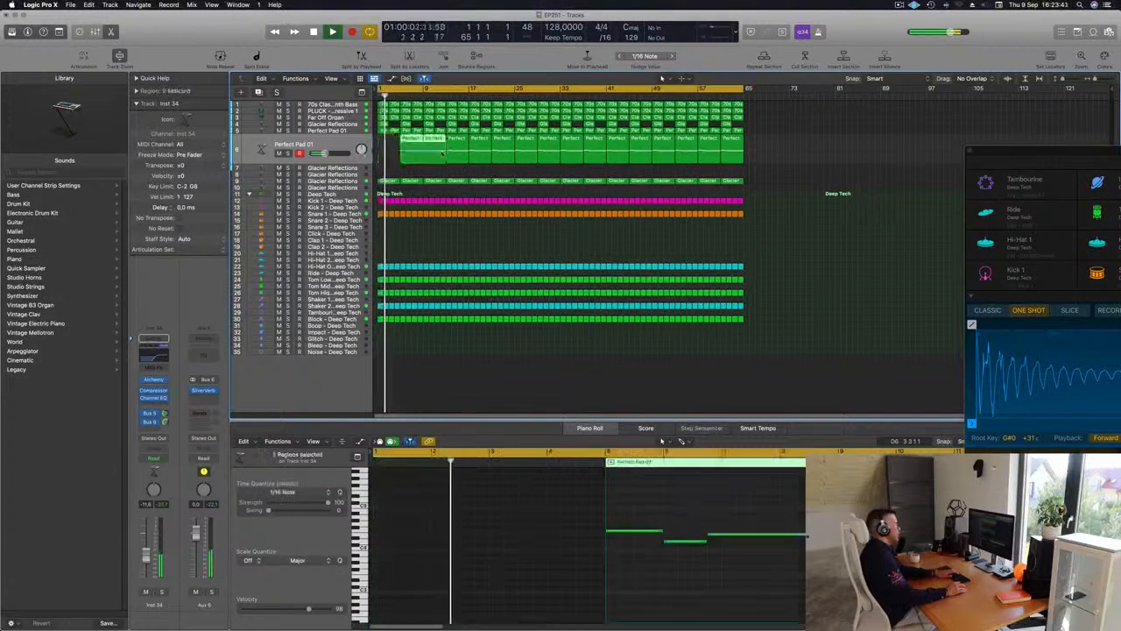
key("Delete")
key("space")
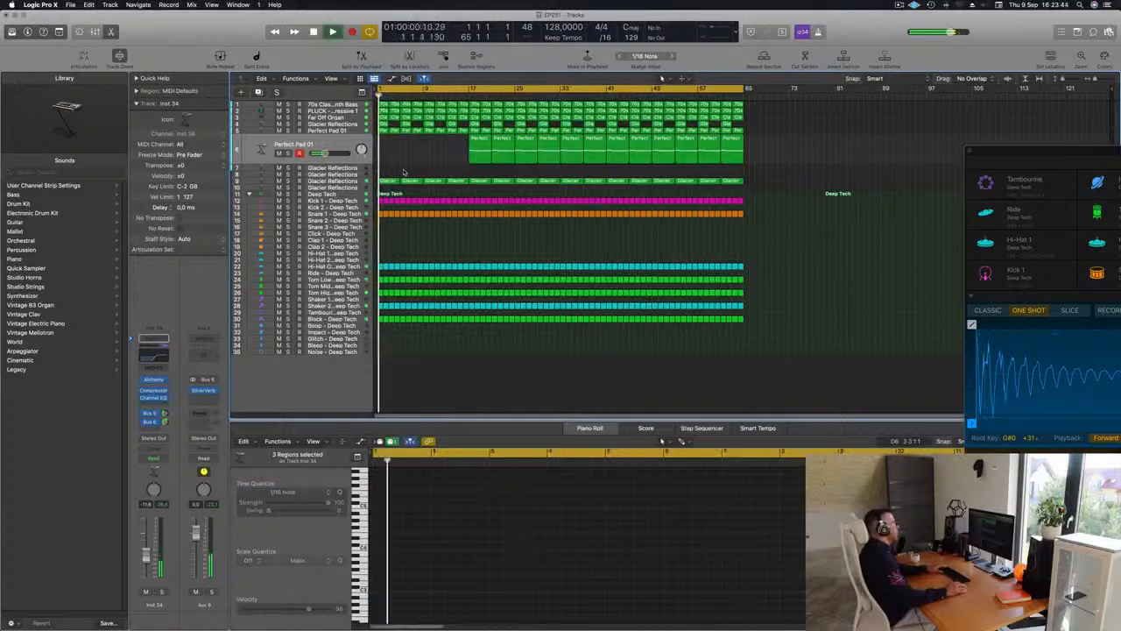
Solo the Glacier Reflections track 9 to check it, turn the solo off, and delete its regions before bar 17
left_click(349, 182)
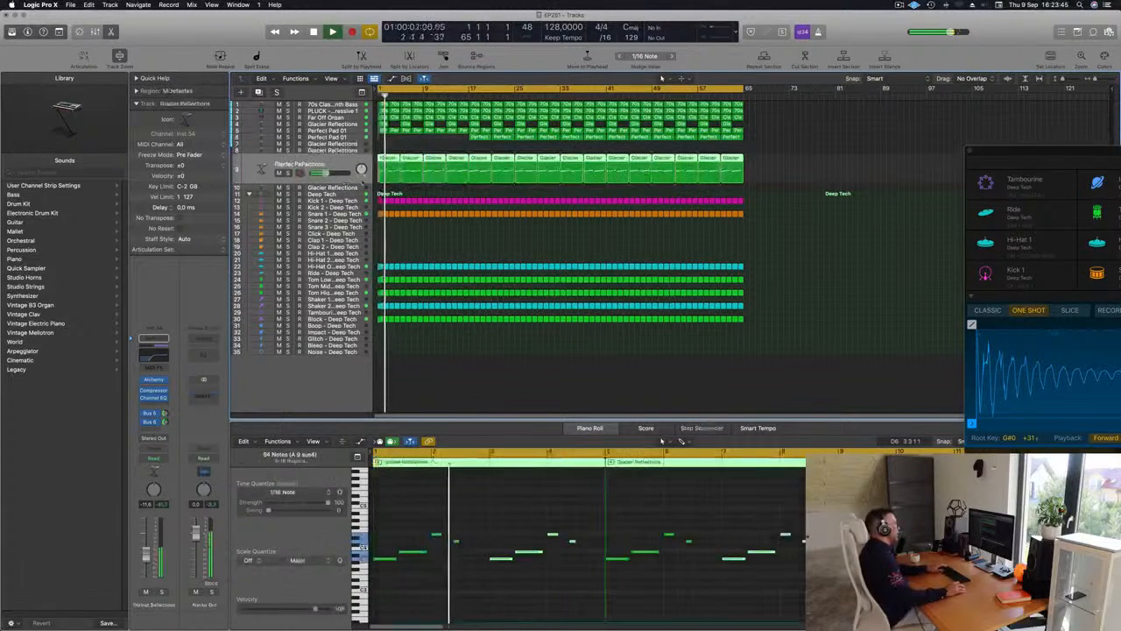
key("space")
key("space")
left_click(289, 174)
left_click(289, 173)
key("space")
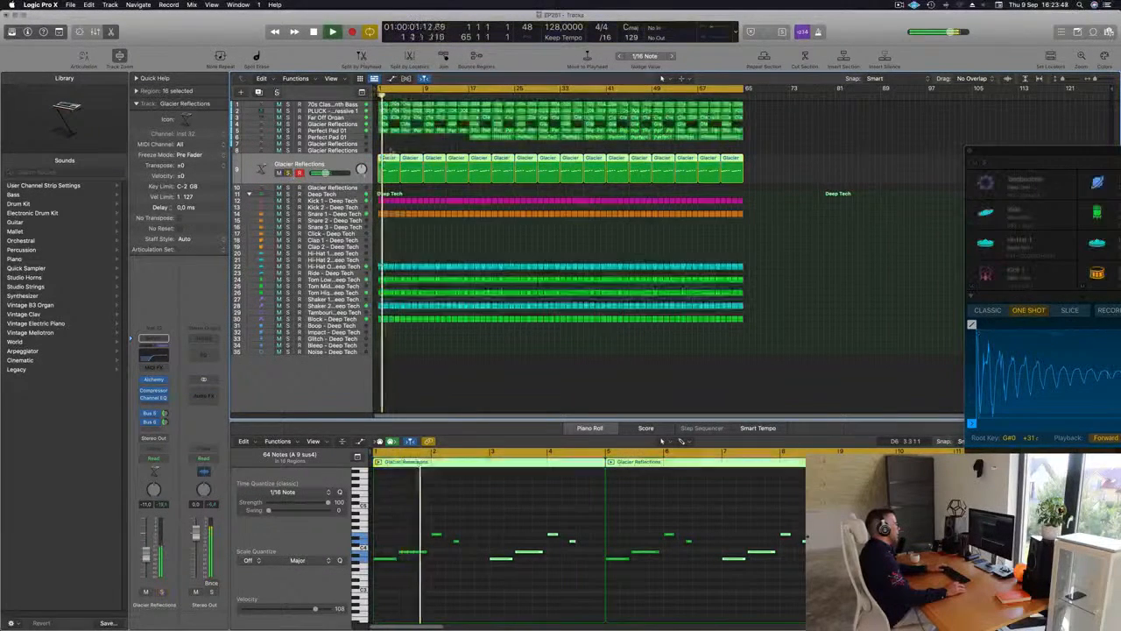
key("space")
left_click_drag(387, 187, 454, 166)
key("Delete")
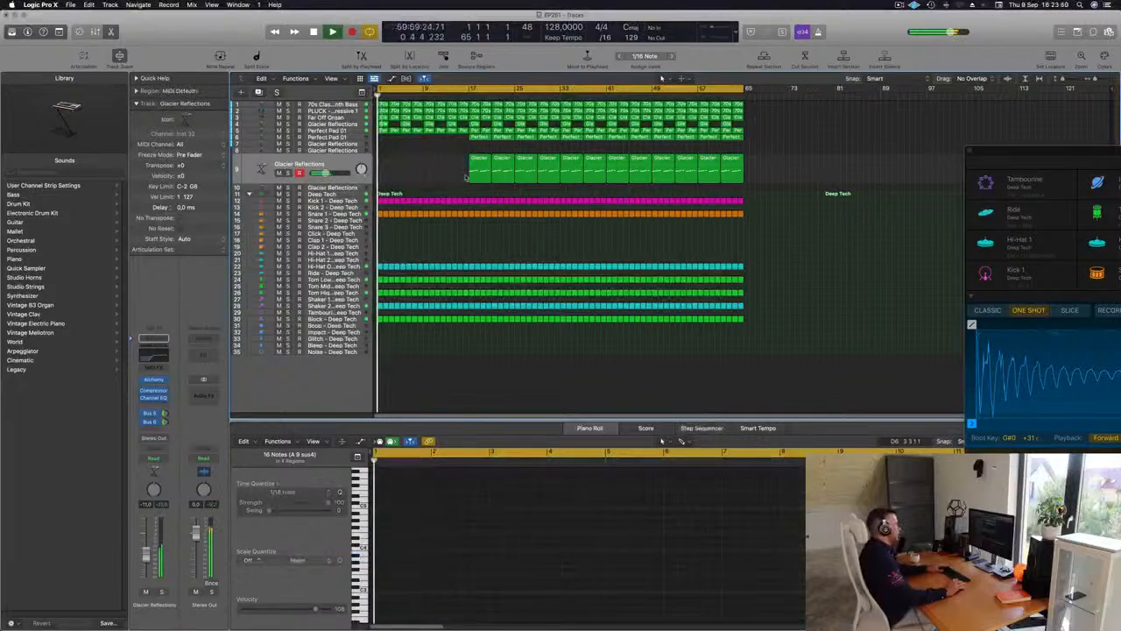
Delete the original Perfect Pad 01 regions before bar 17 on track 5
left_click(436, 132)
left_click_drag(386, 168, 462, 143)
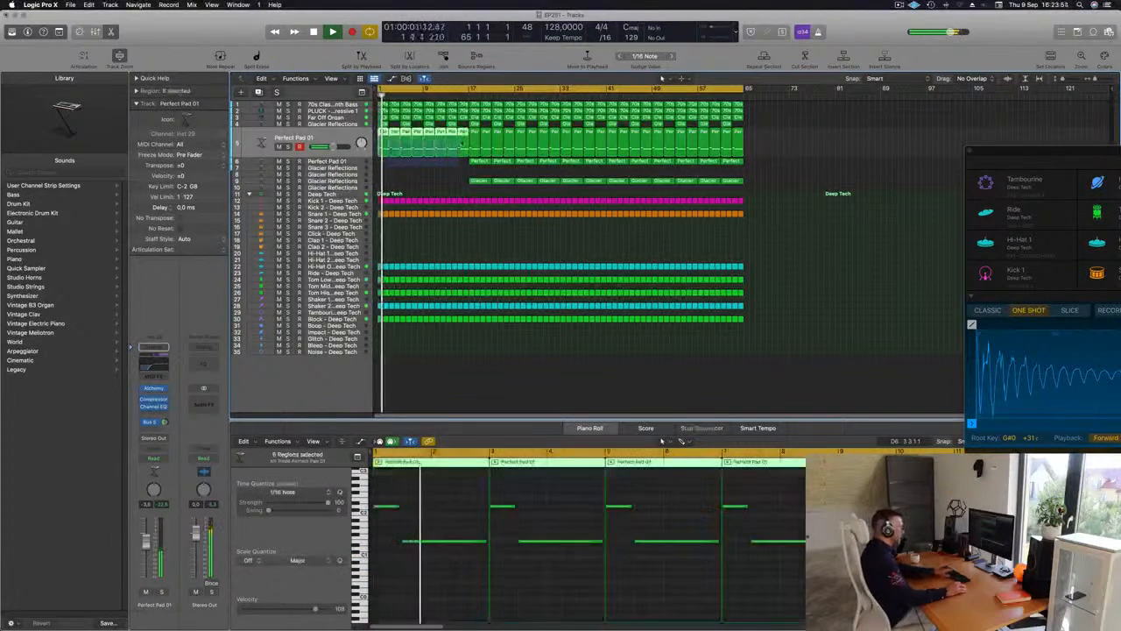
key("Delete")
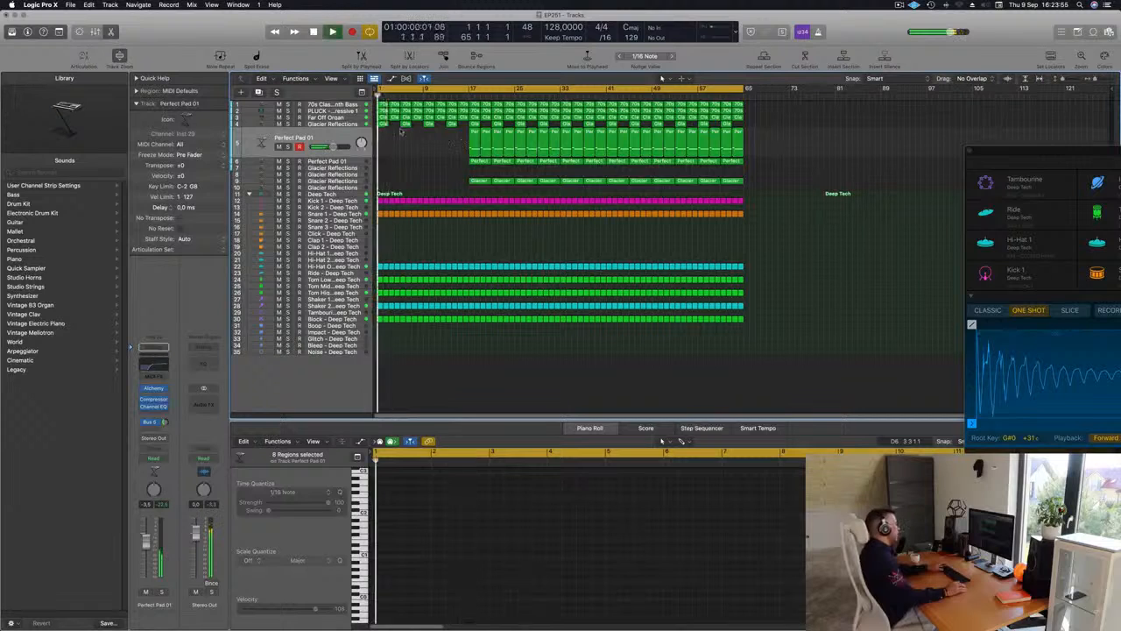
Delete the PLUCK - Basic Progressive 1 regions before bar 9 on track 2
key("Up")
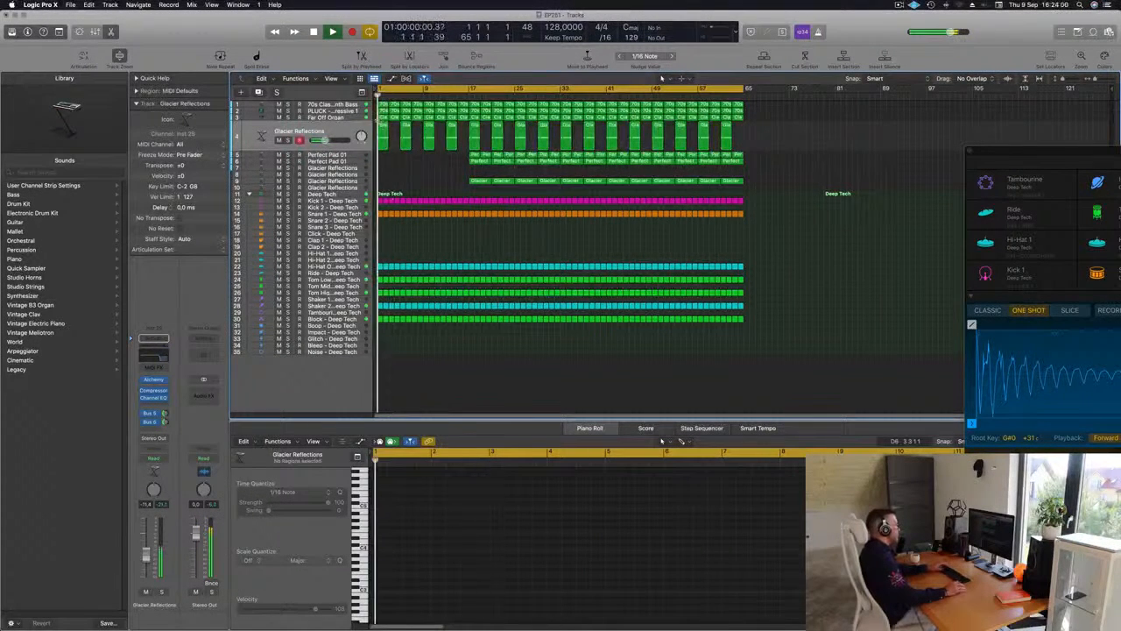
key("Up")
key("Up")
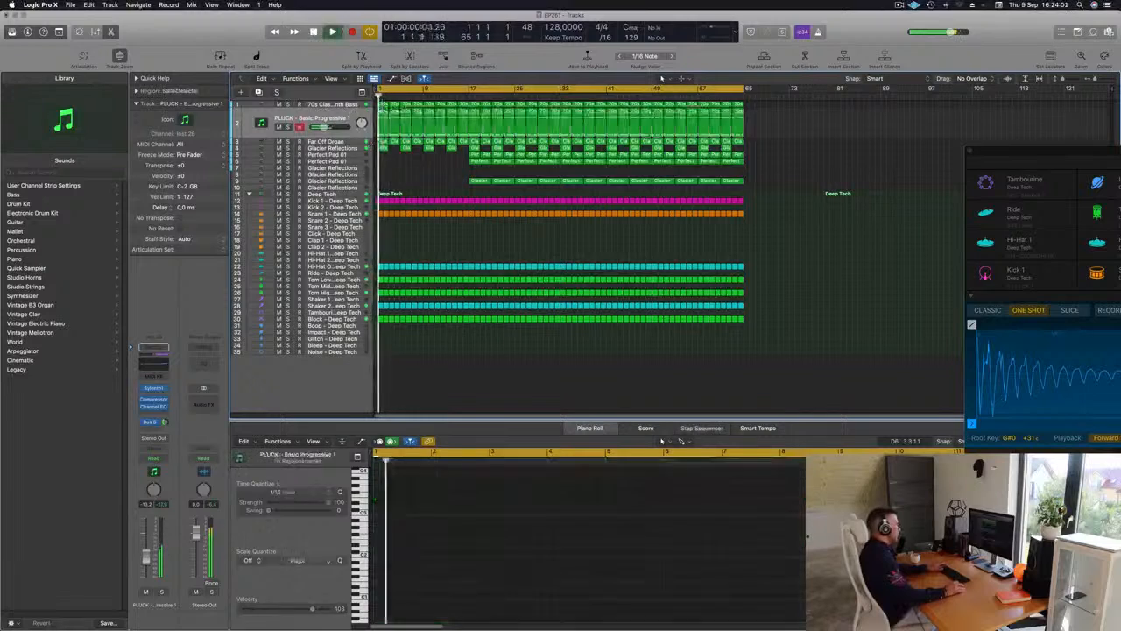
left_click(383, 111)
key("Delete")
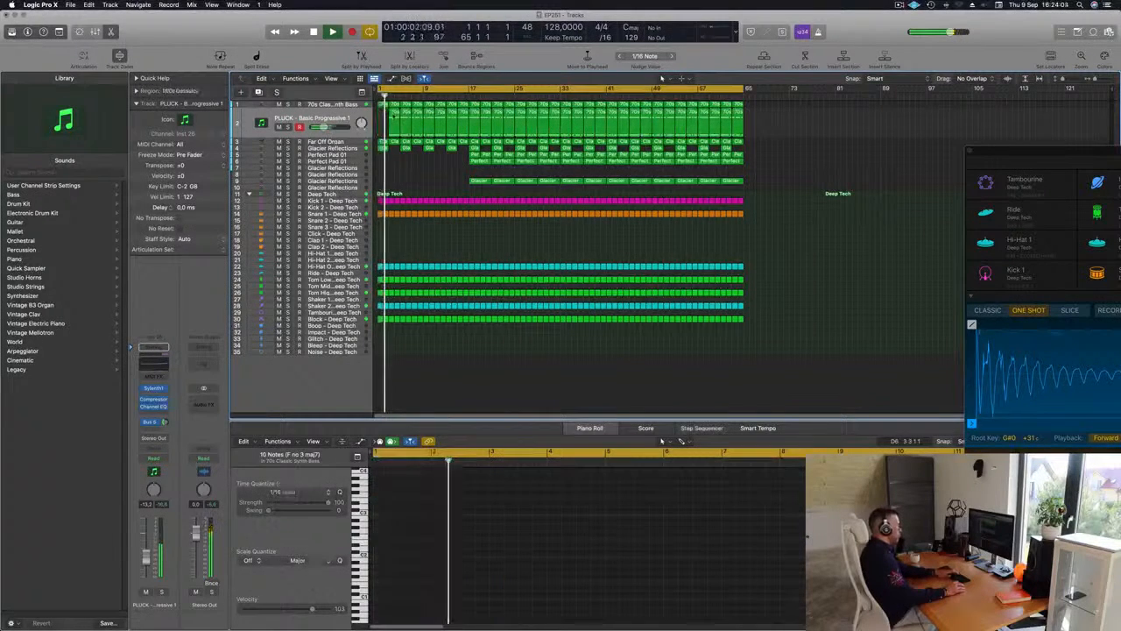
left_click_drag(384, 117, 416, 121)
key("Delete")
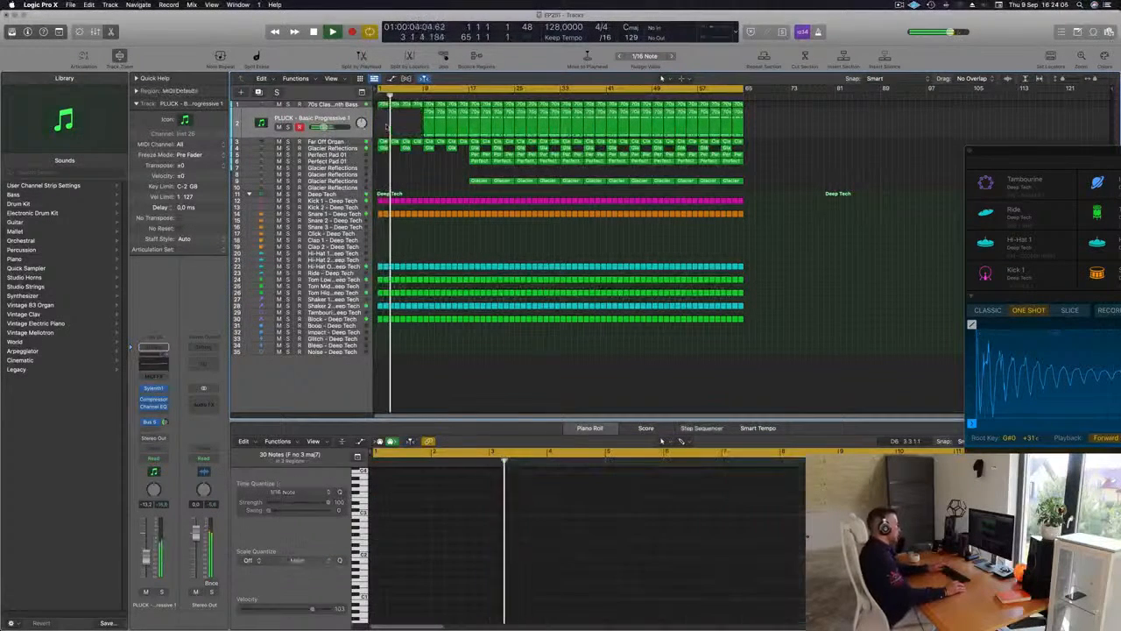
key("super+z")
key("super+z")
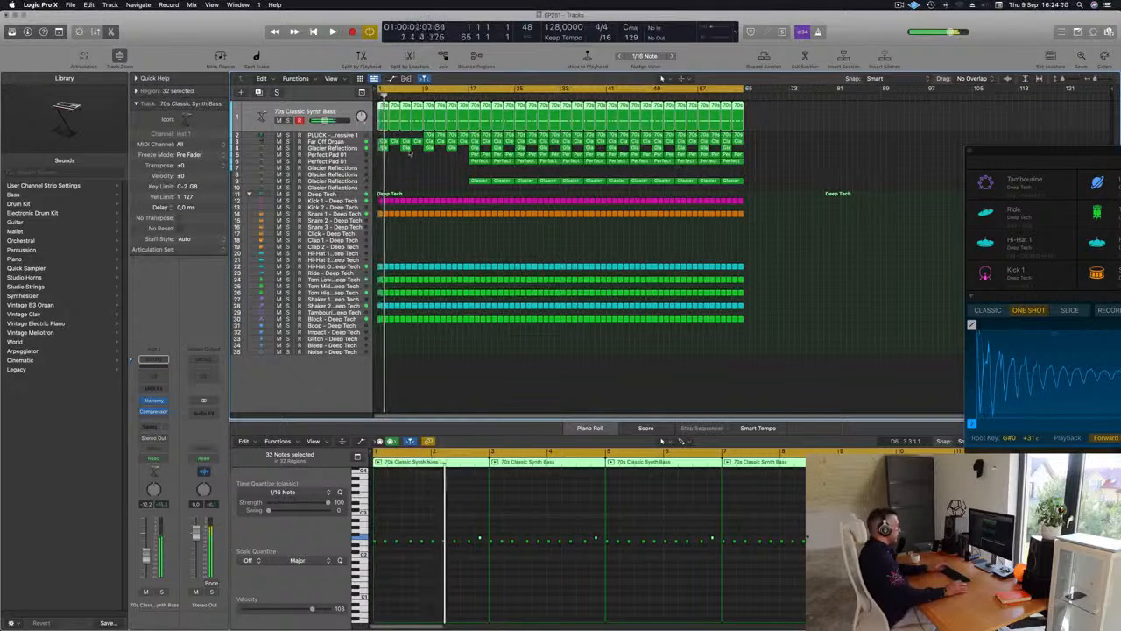
Delete the Glacier Reflections region at bar 5 on track 4 and the Block regions before bar 17 on track 30
left_click(389, 173)
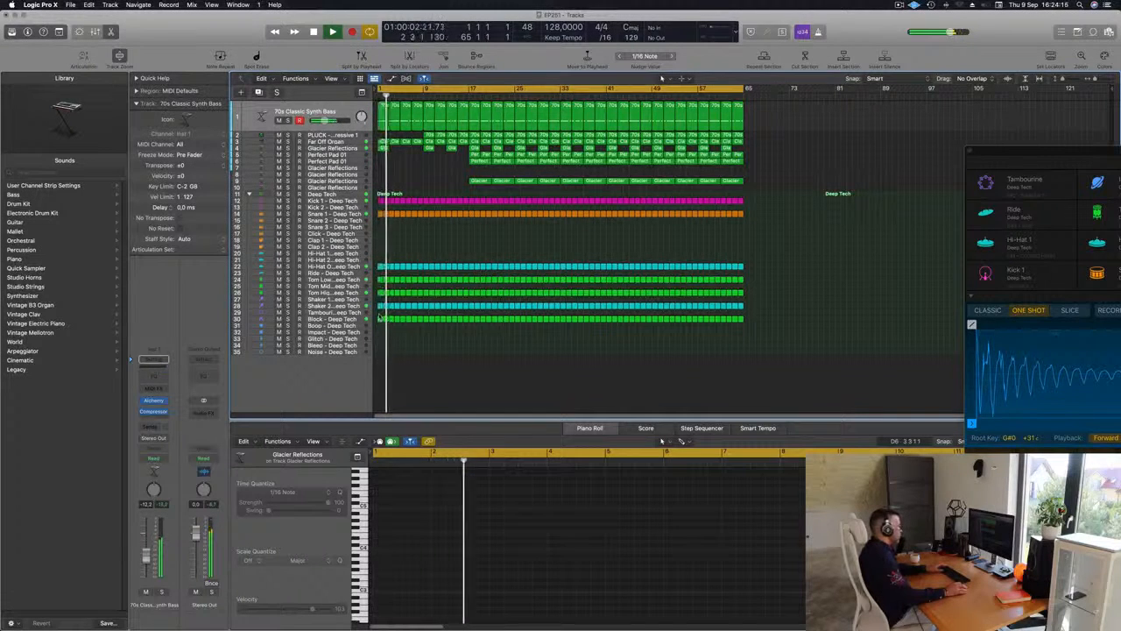
left_click_drag(378, 314, 467, 329)
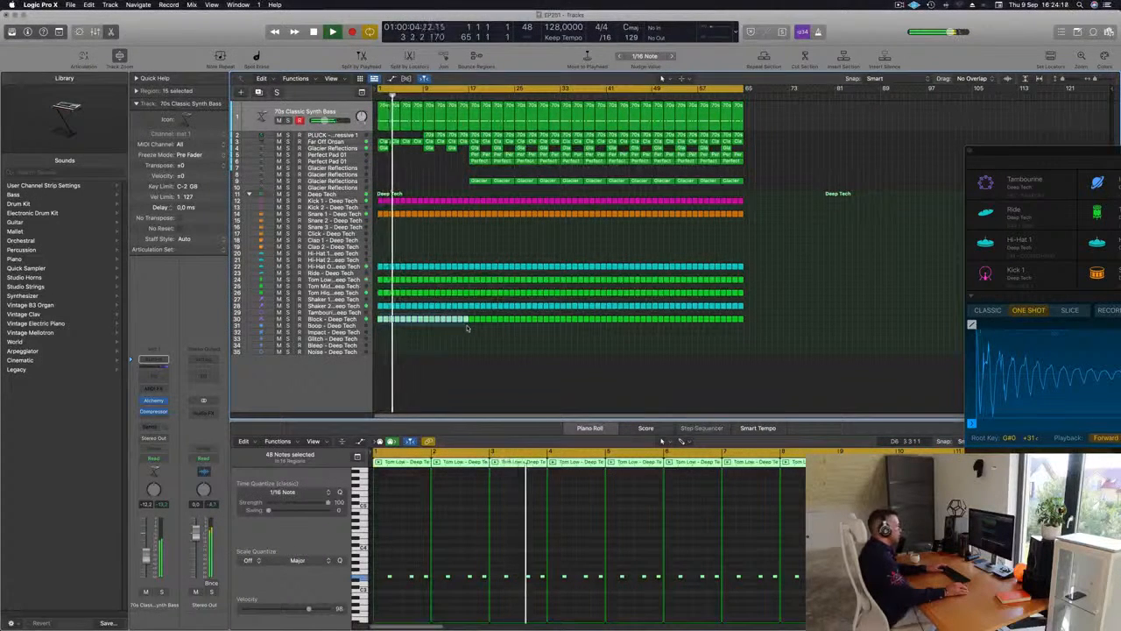
key("Delete")
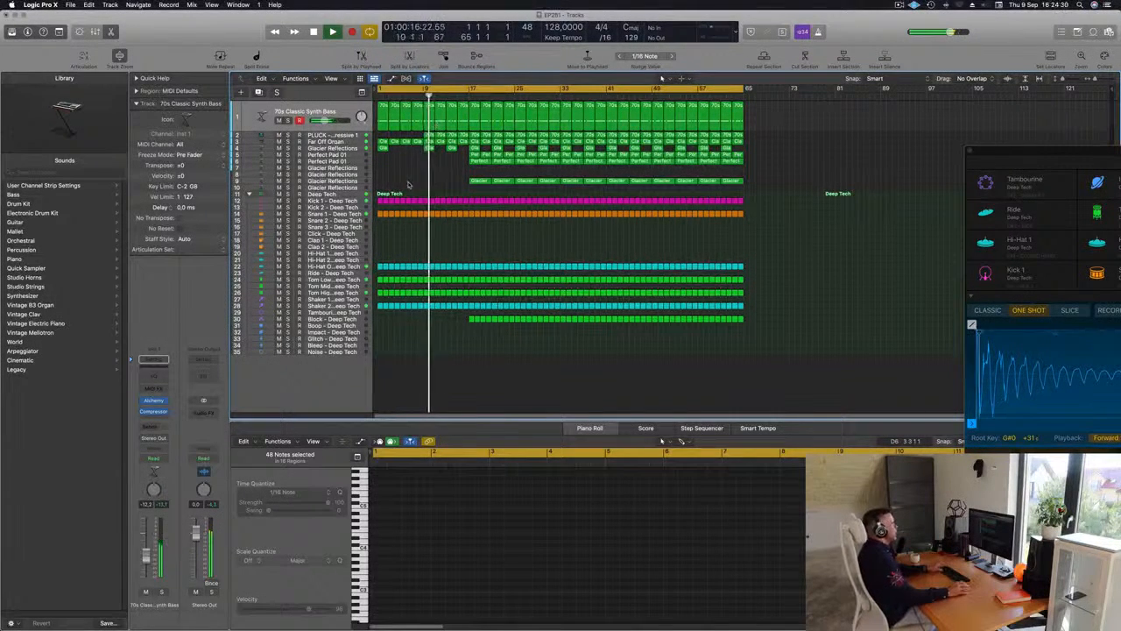
Restart playback and open the Alchemy synth of the 70s Classic Synth Bass track, moving its window clear of the regions
key("space")
key("space")
left_click(342, 113)
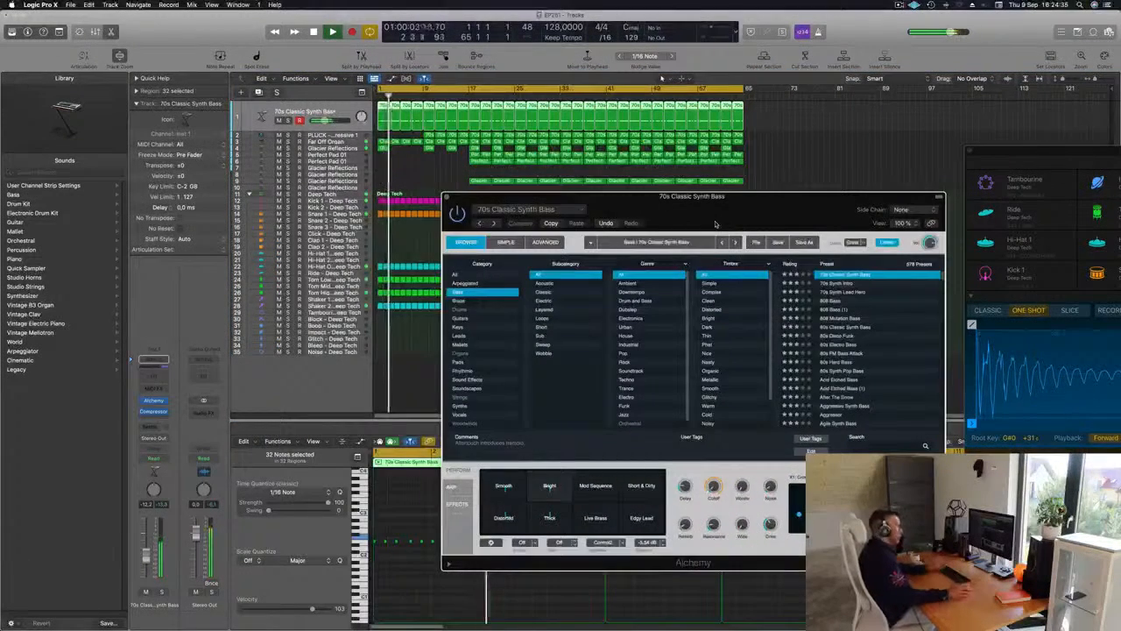
left_click_drag(718, 218, 732, 210)
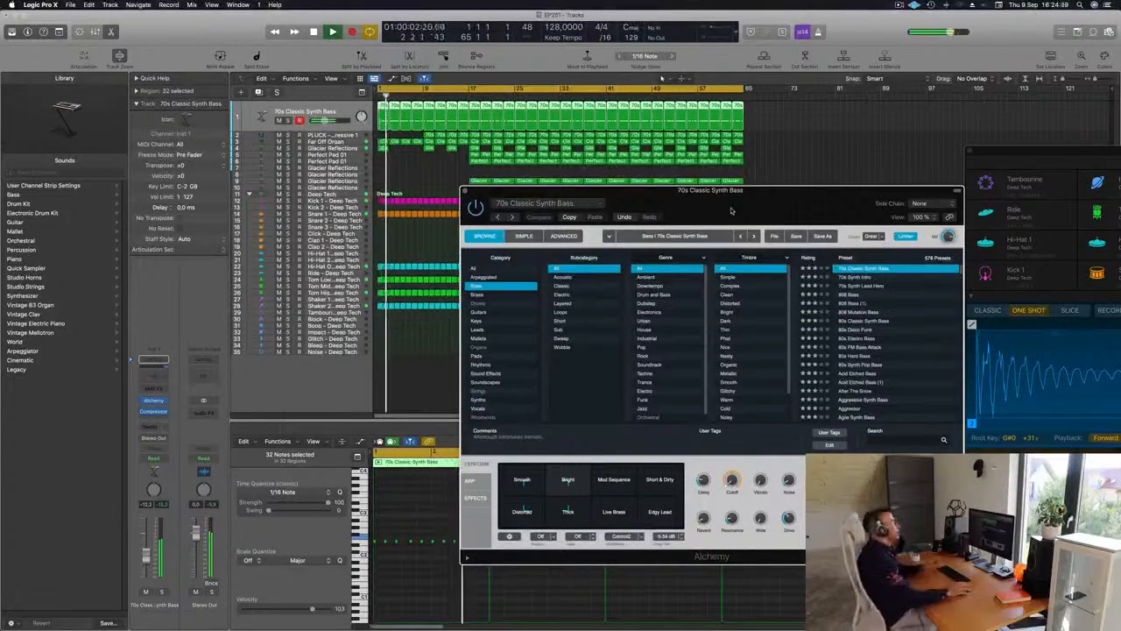
left_click_drag(802, 211, 754, 172)
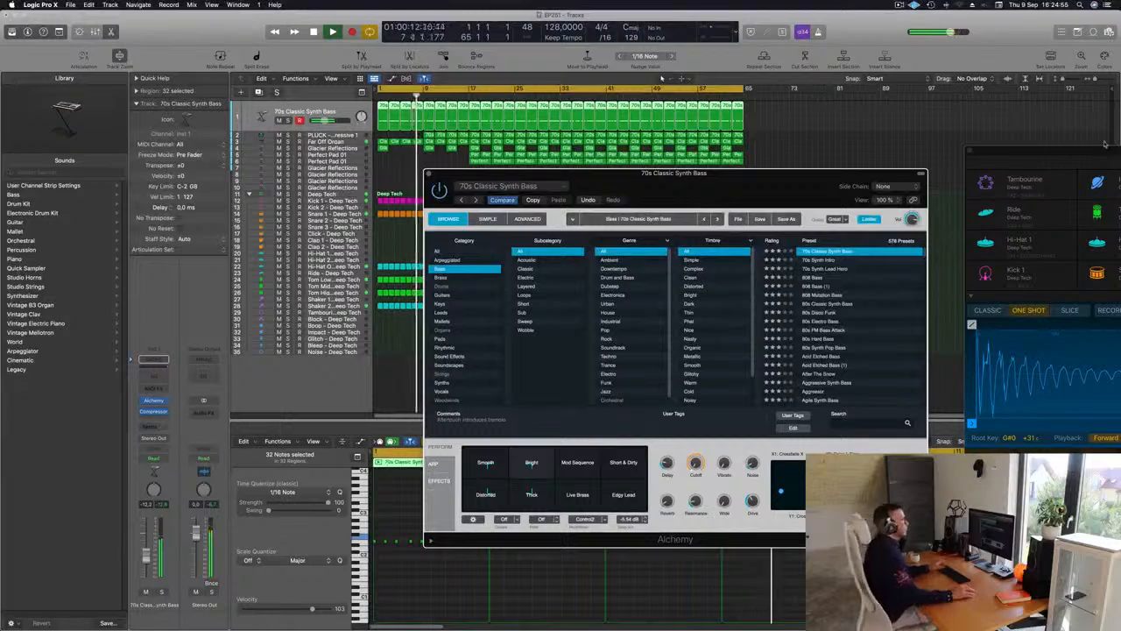
left_click_drag(686, 178, 780, 161)
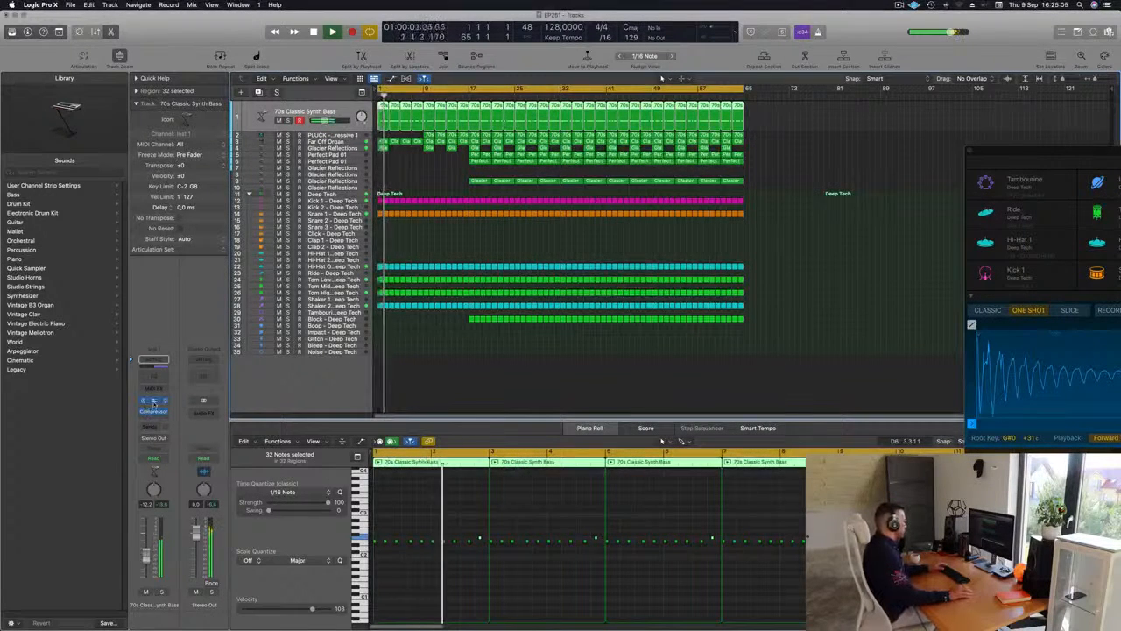
Raise the release of the Compressor on the 70s Classic Synth Bass track to about 240 ms and close the compressor
left_click(153, 403)
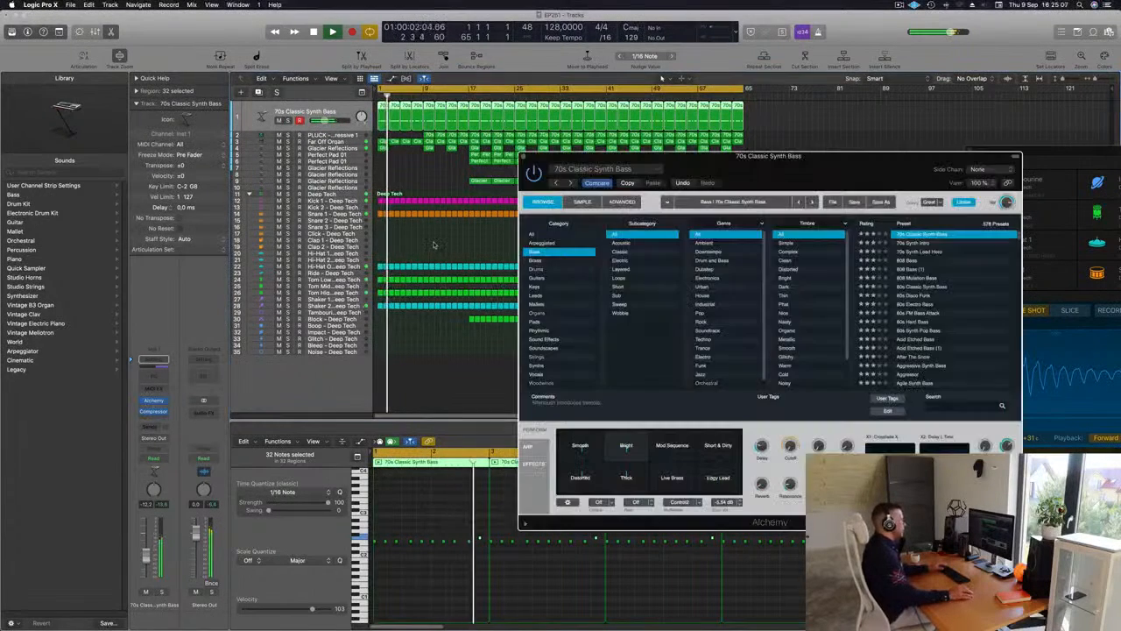
left_click(152, 411)
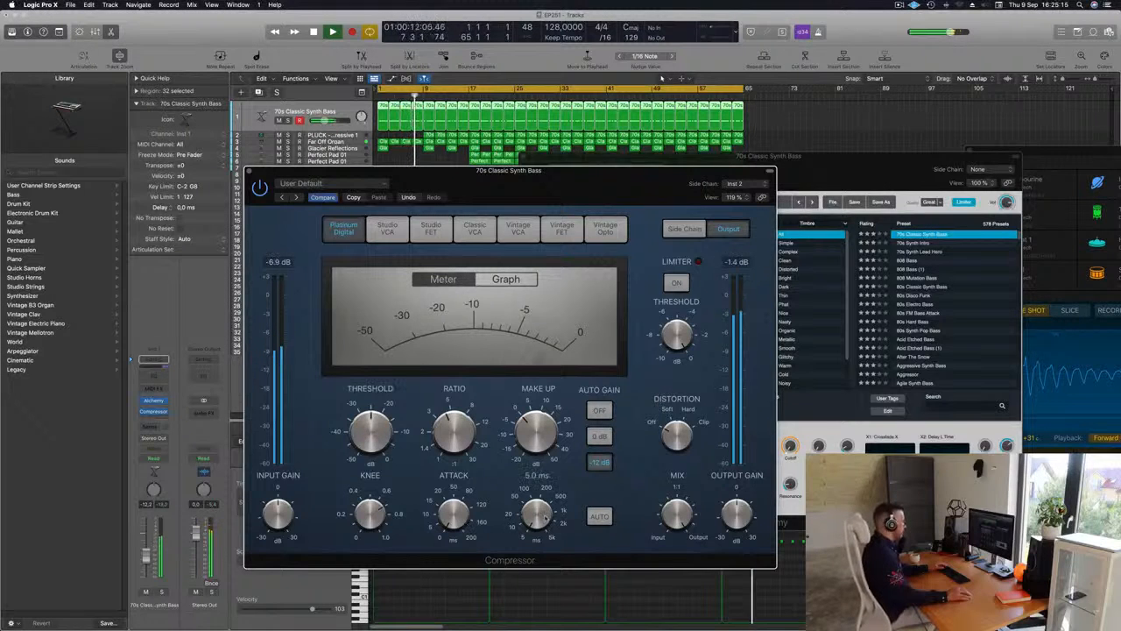
left_click_drag(545, 519, 538, 469)
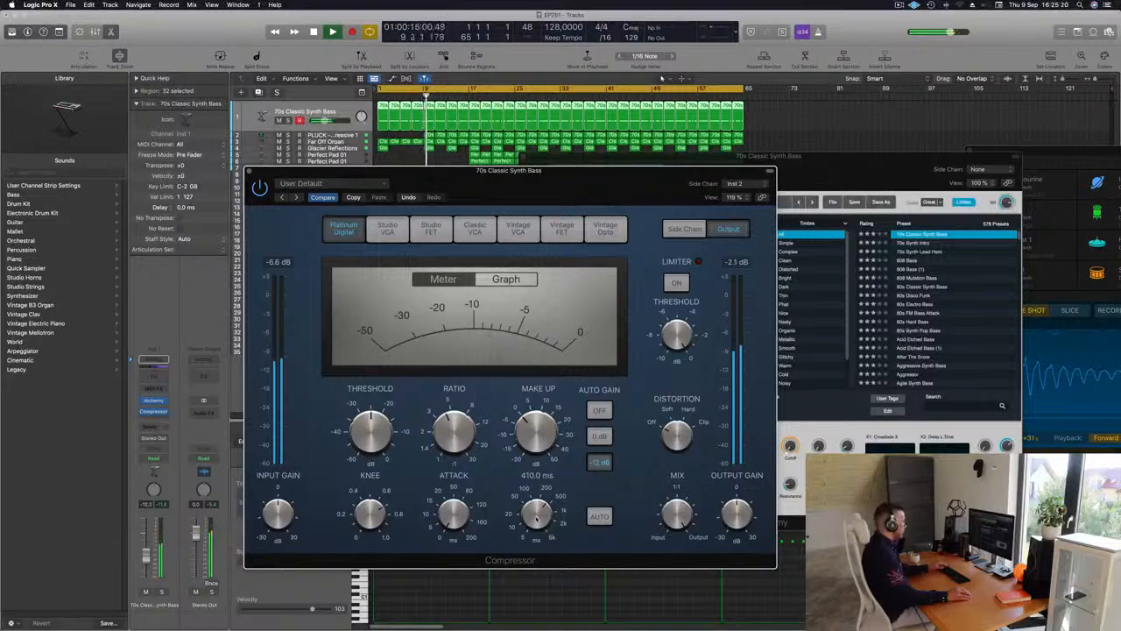
left_click_drag(537, 518, 537, 520)
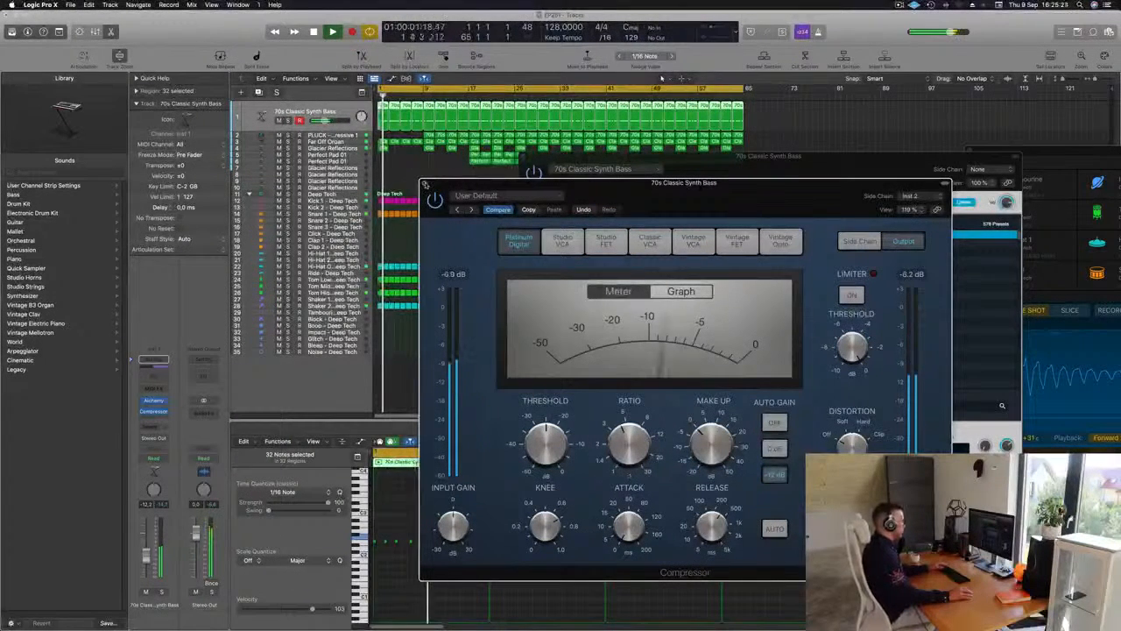
mouse_move(708, 530)
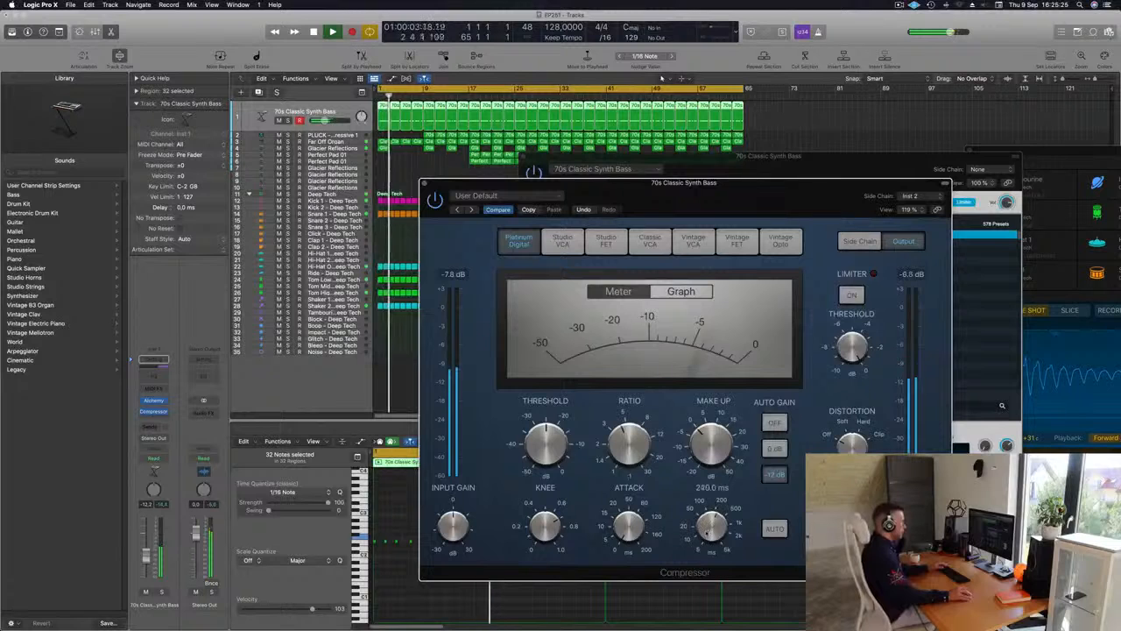
mouse_move(709, 533)
left_mouse_down()
mouse_move(740, 586)
mouse_move(716, 525)
left_mouse_up()
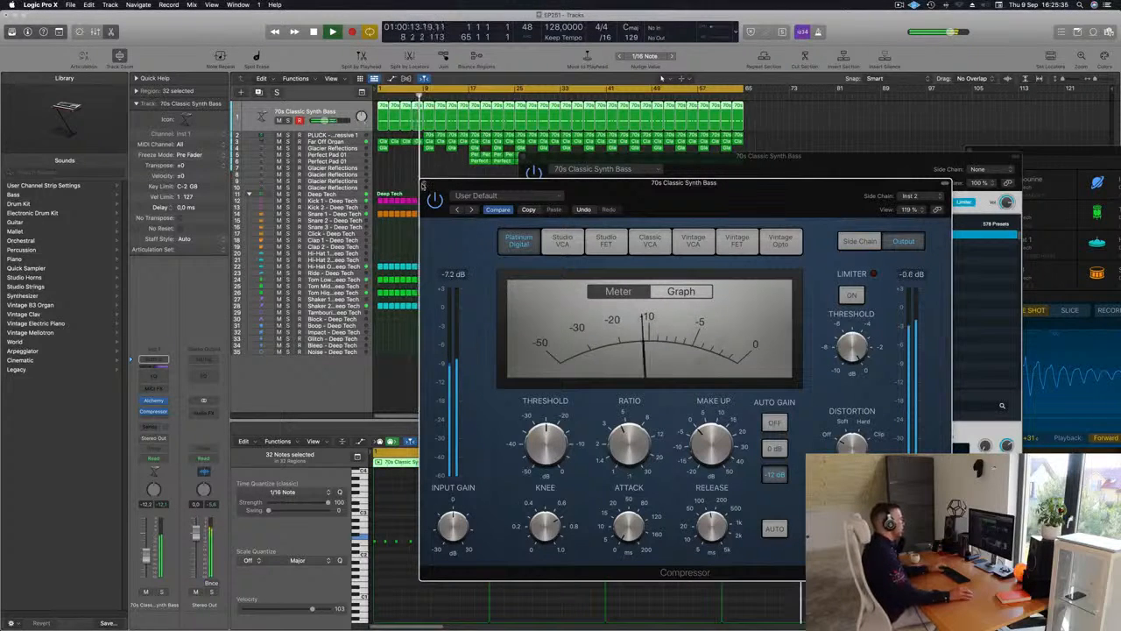
left_click(425, 184)
Close the Alchemy window and delete the Tom Low and Tom High regions before bar 17
left_click(339, 142)
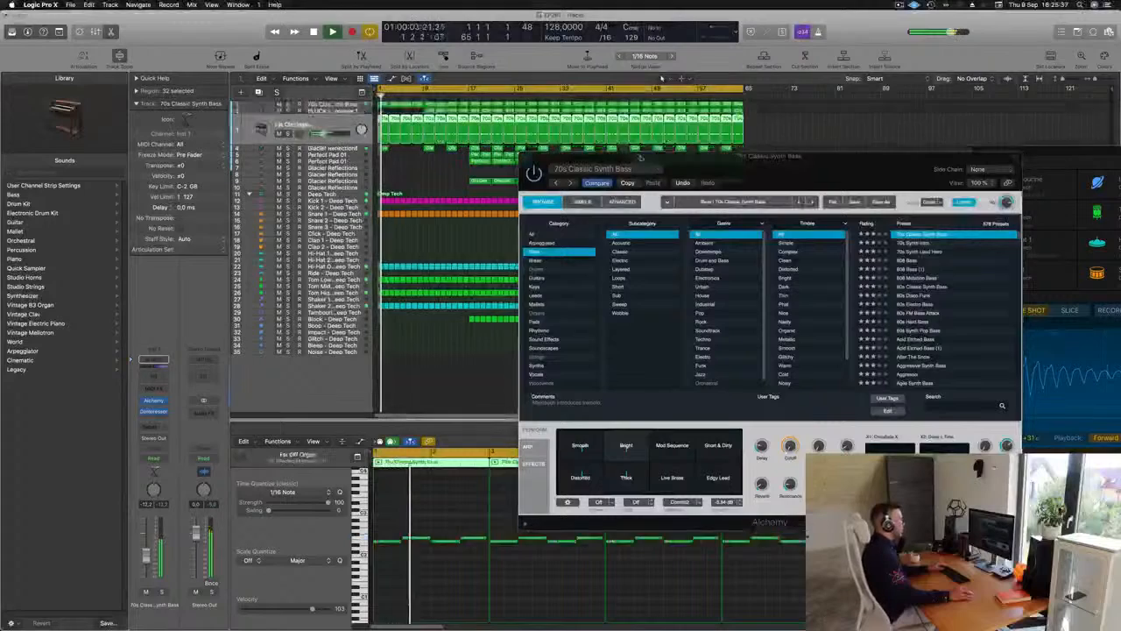
left_click_drag(667, 164, 719, 181)
left_click(576, 174)
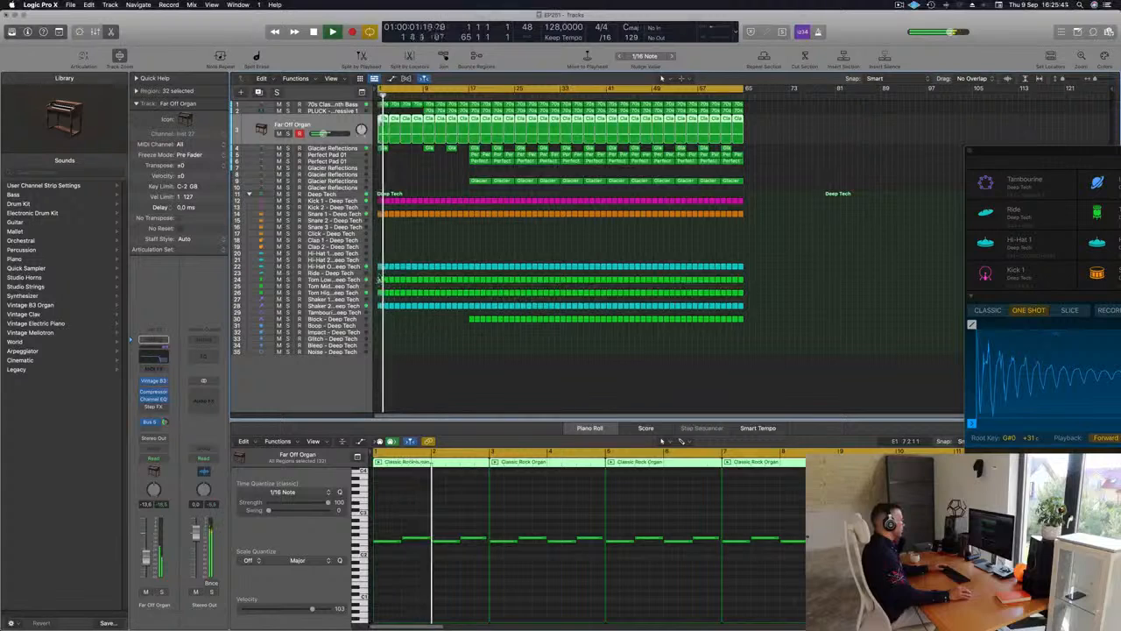
left_click_drag(380, 278, 461, 299)
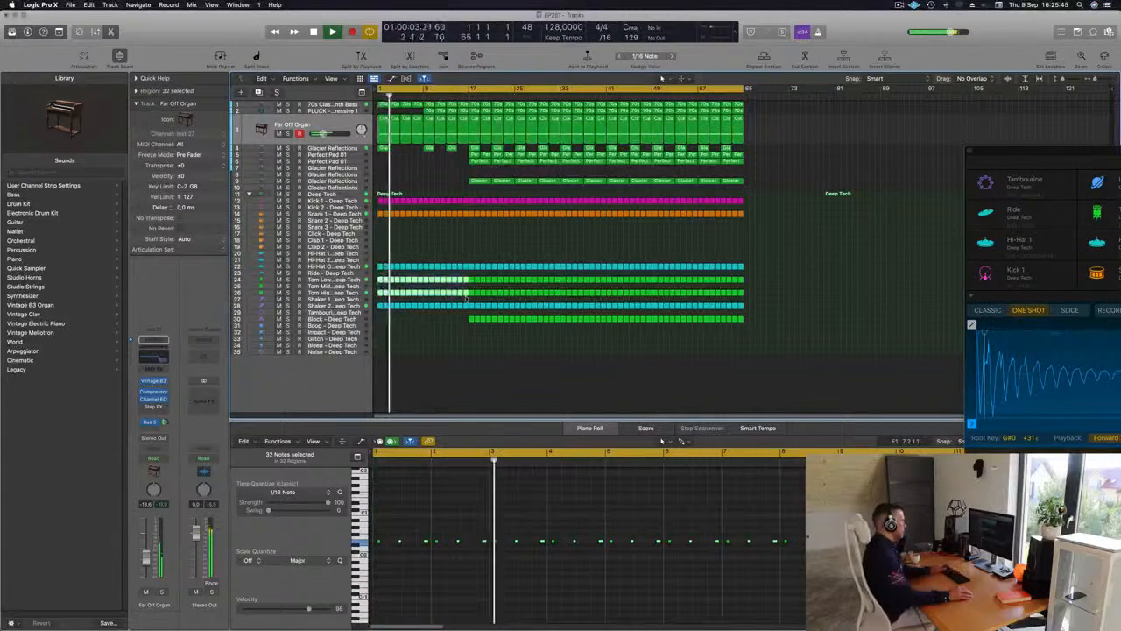
key("Delete")
Mute and unmute the Shaker 2 track to check it, and delete its regions before bar 10
left_click(344, 306)
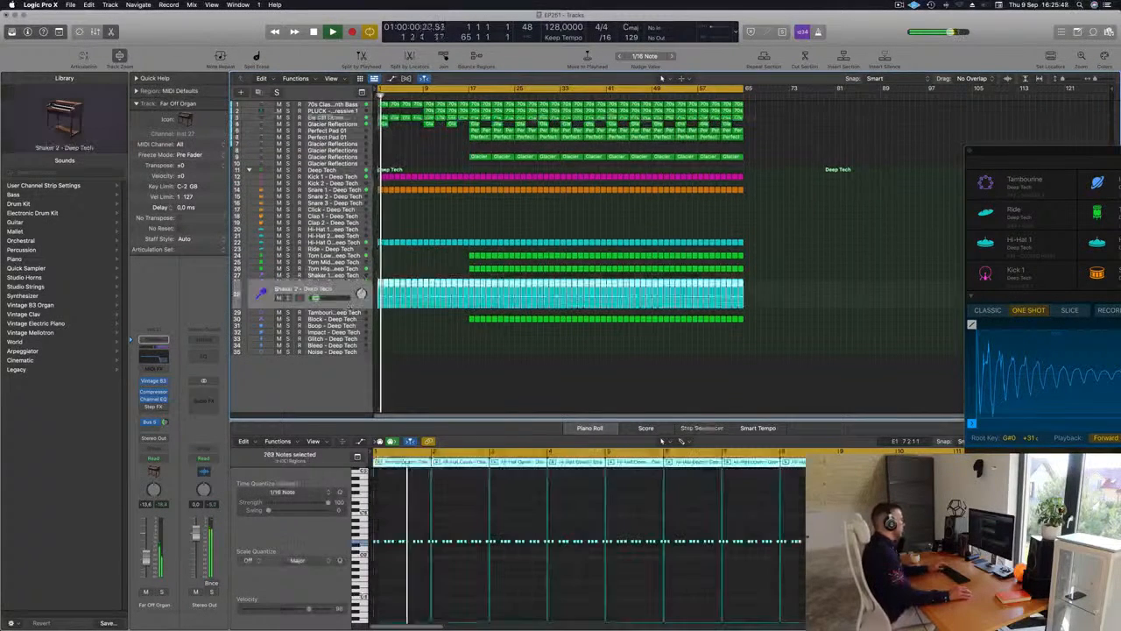
key("m")
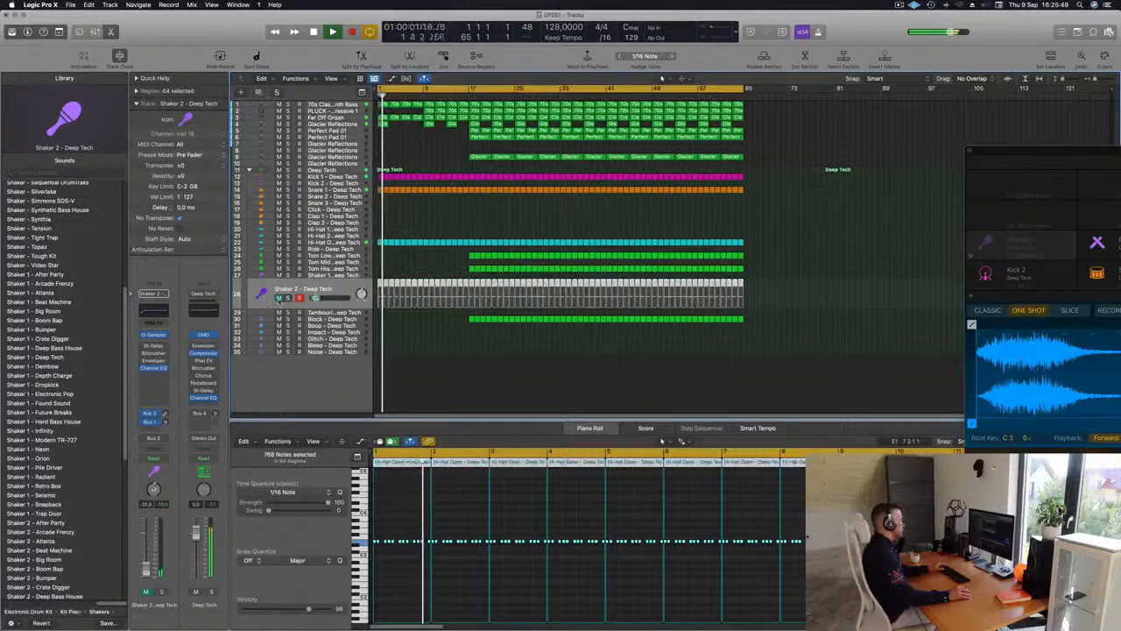
key("m")
left_click_drag(378, 275, 424, 316)
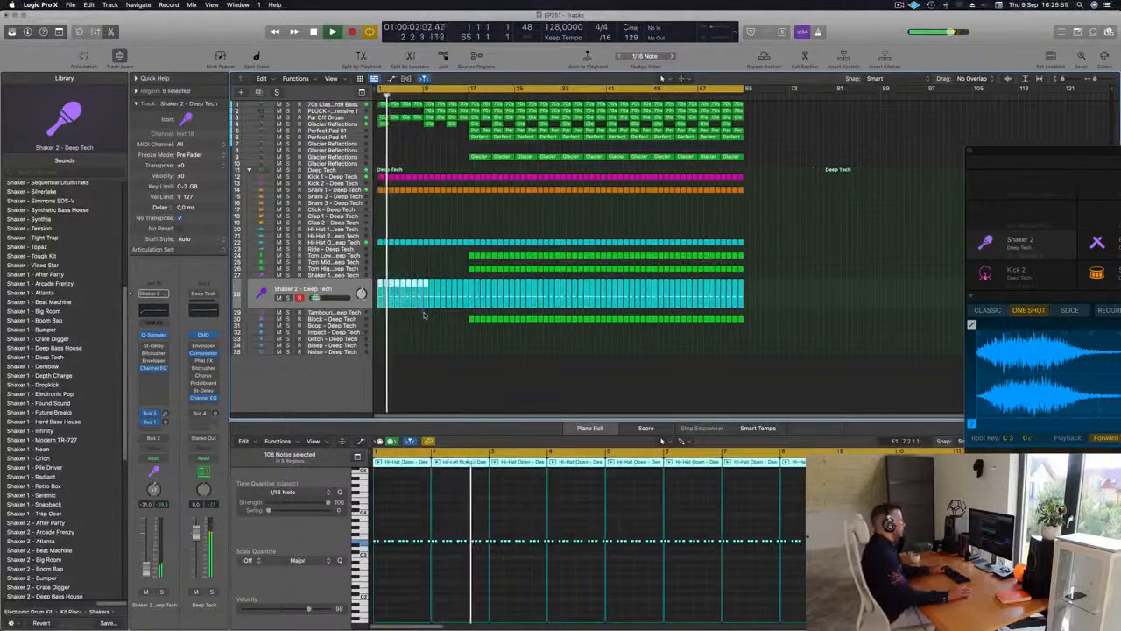
key("Delete")
Shorten the 70s Classic Synth Bass region at bar 3 so it ends about one beat before bar 5
scroll(437, 244, "up", 5)
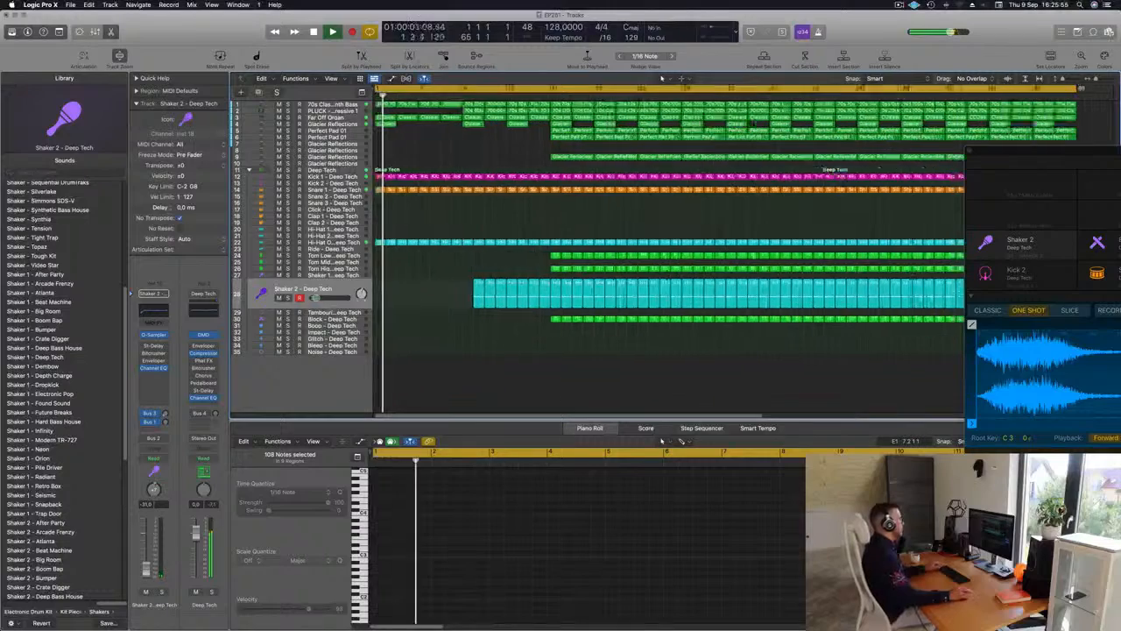
scroll(453, 240, "down", 3)
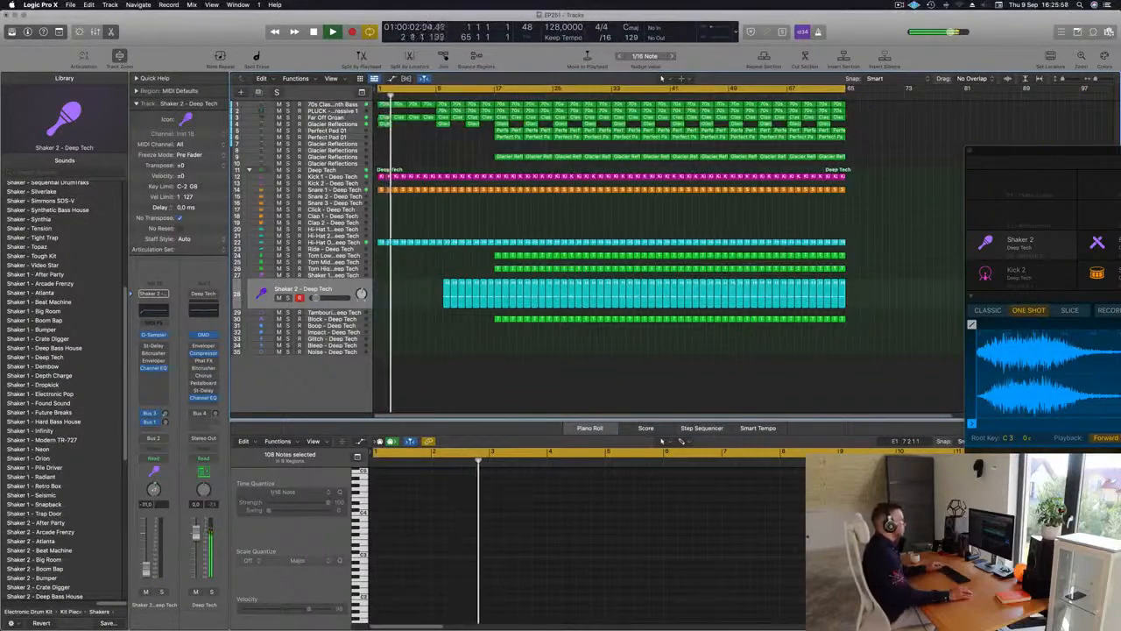
scroll(415, 131, "up", 5)
key("Return")
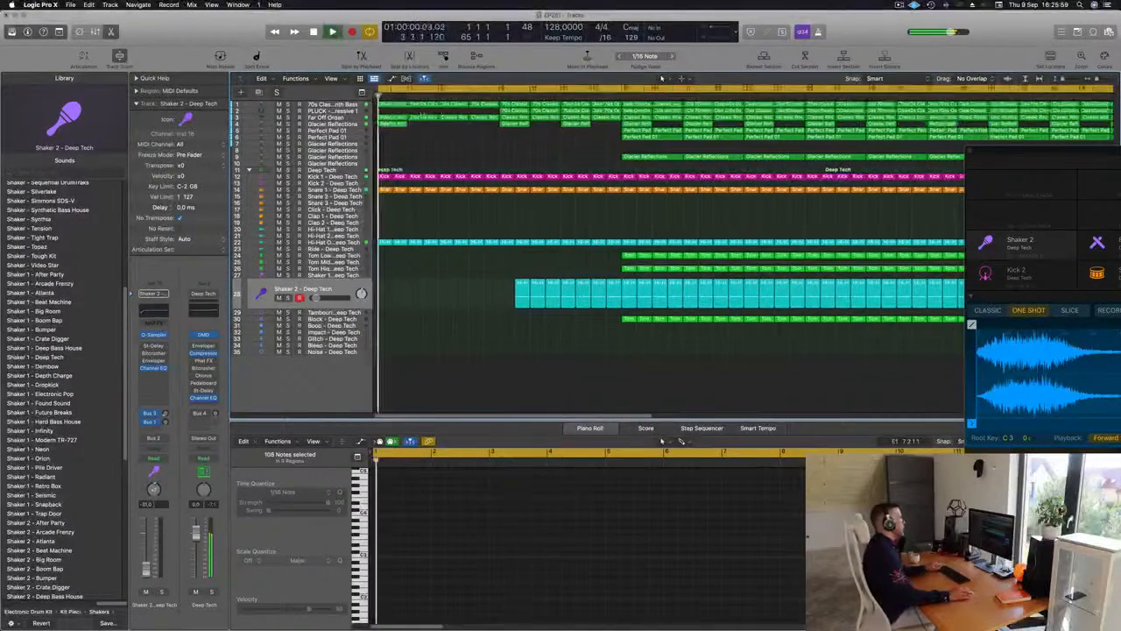
scroll(421, 109, "up", 3)
left_click(437, 105)
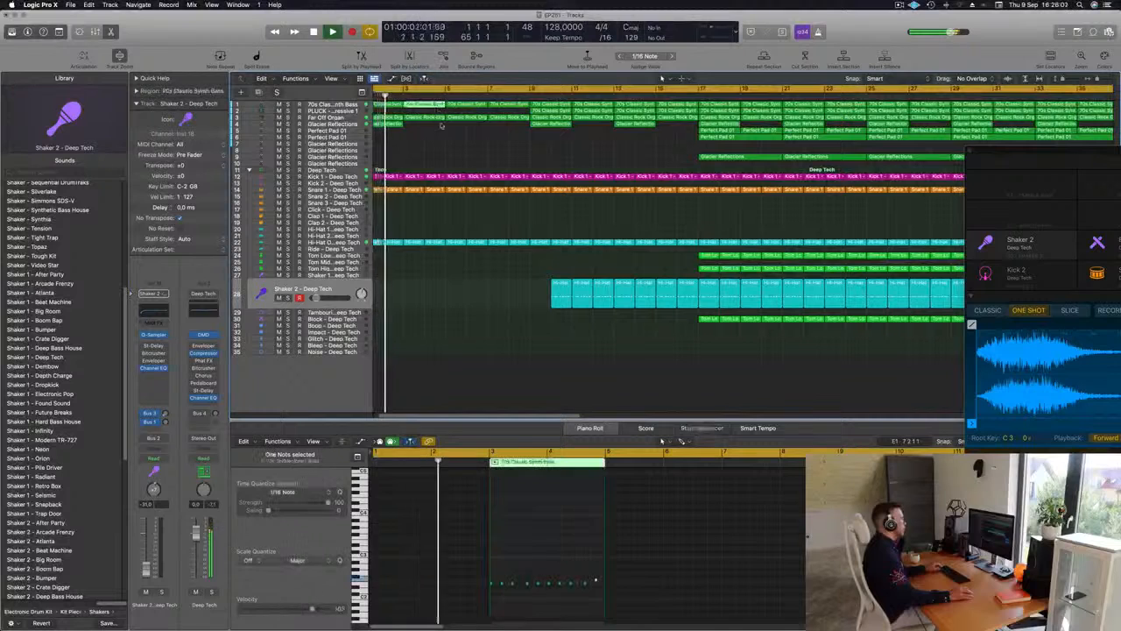
left_click(438, 104)
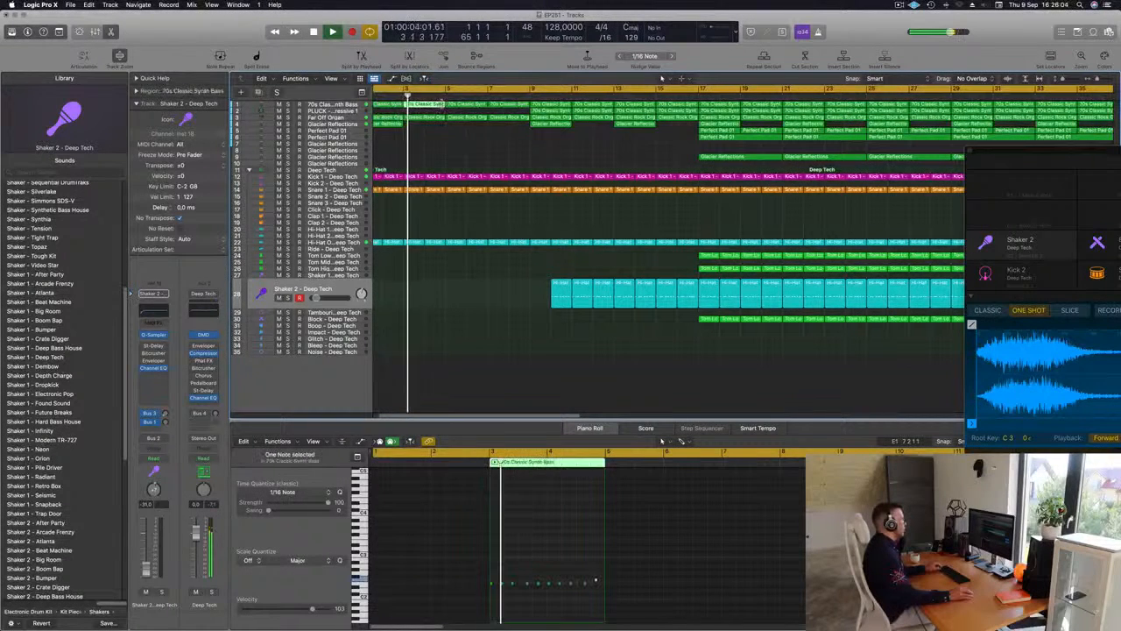
left_click_drag(437, 105, 438, 106)
key("Return")
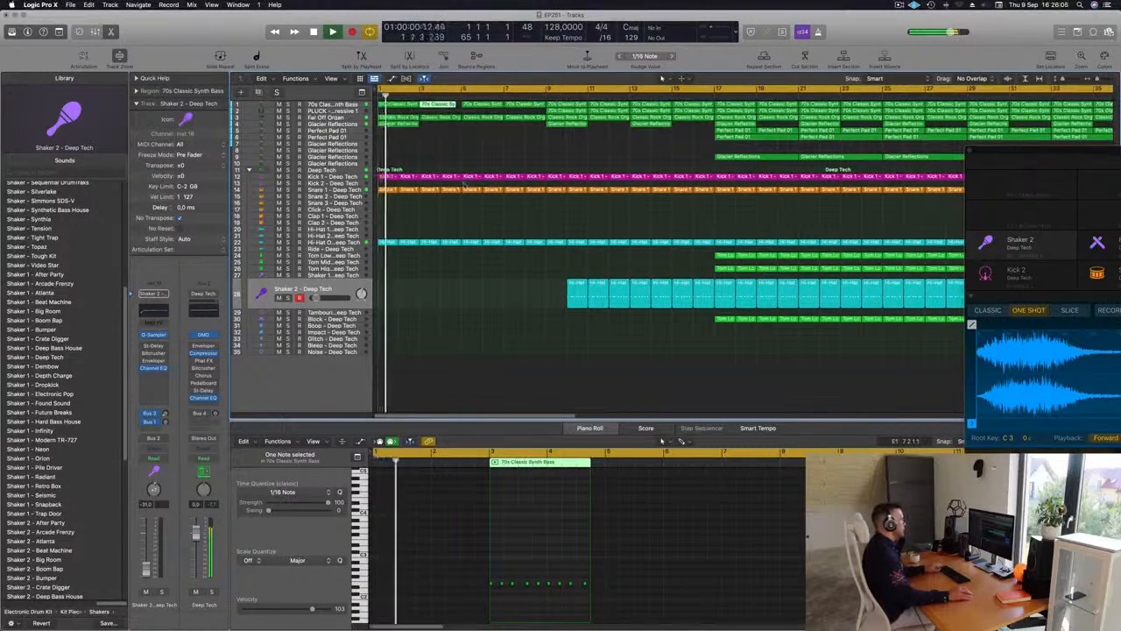
Cut the last beat before bar 5 out of the Kick 1, Snare 1 and Hi-Hat Open regions and replay from the start
left_click_drag(455, 168, 461, 270)
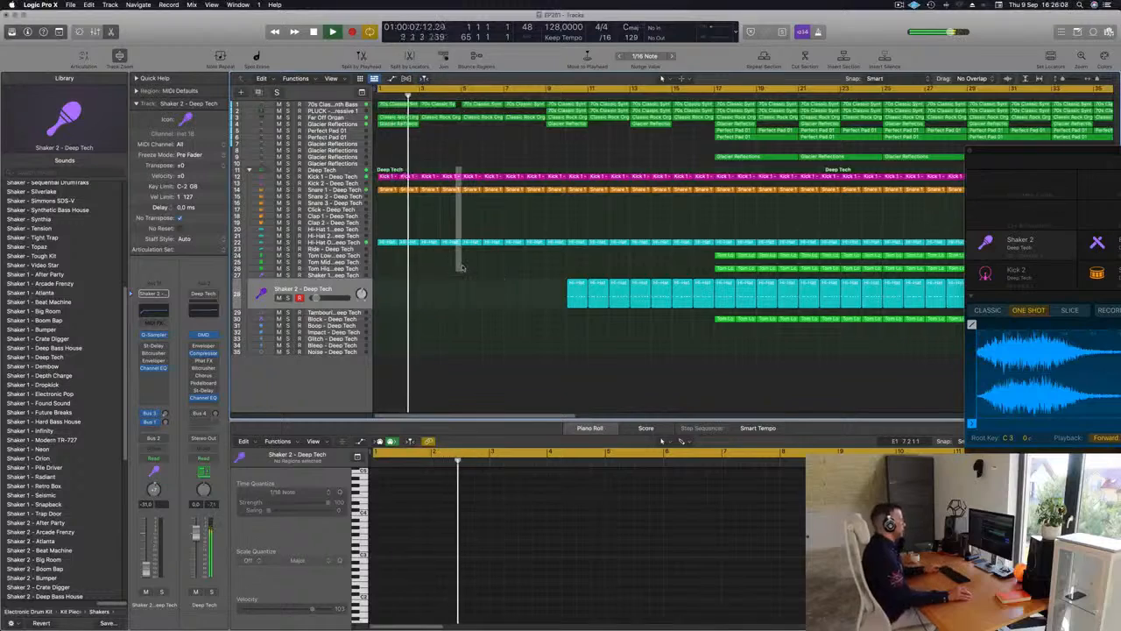
key("Delete")
scroll(455, 271, "down", 3)
scroll(457, 274, "up", 4)
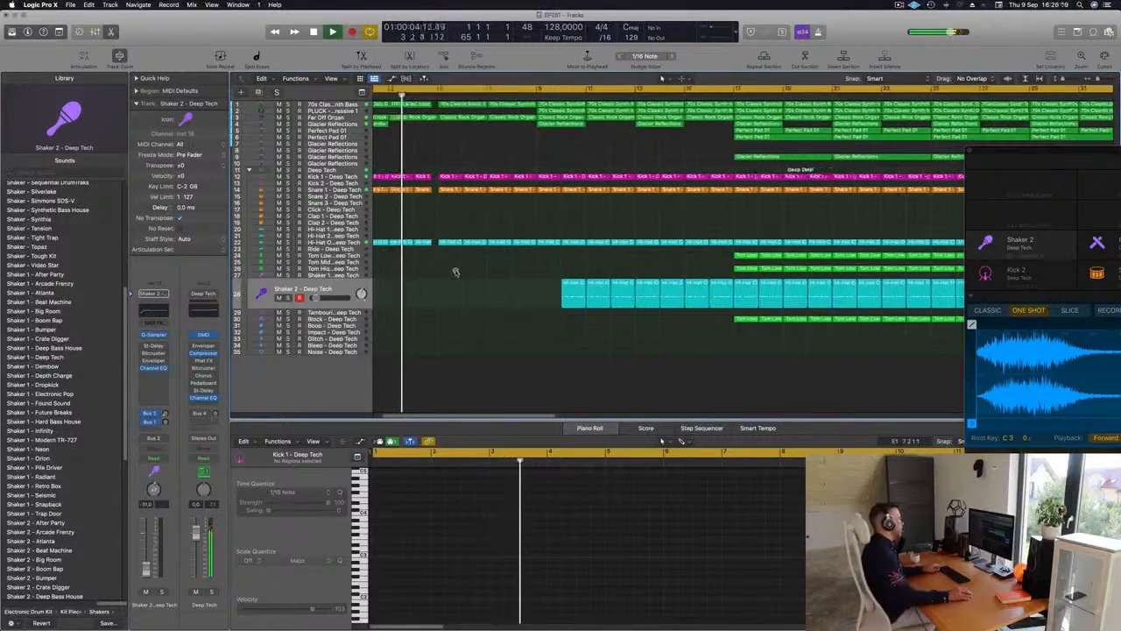
scroll(443, 262, "down", 1)
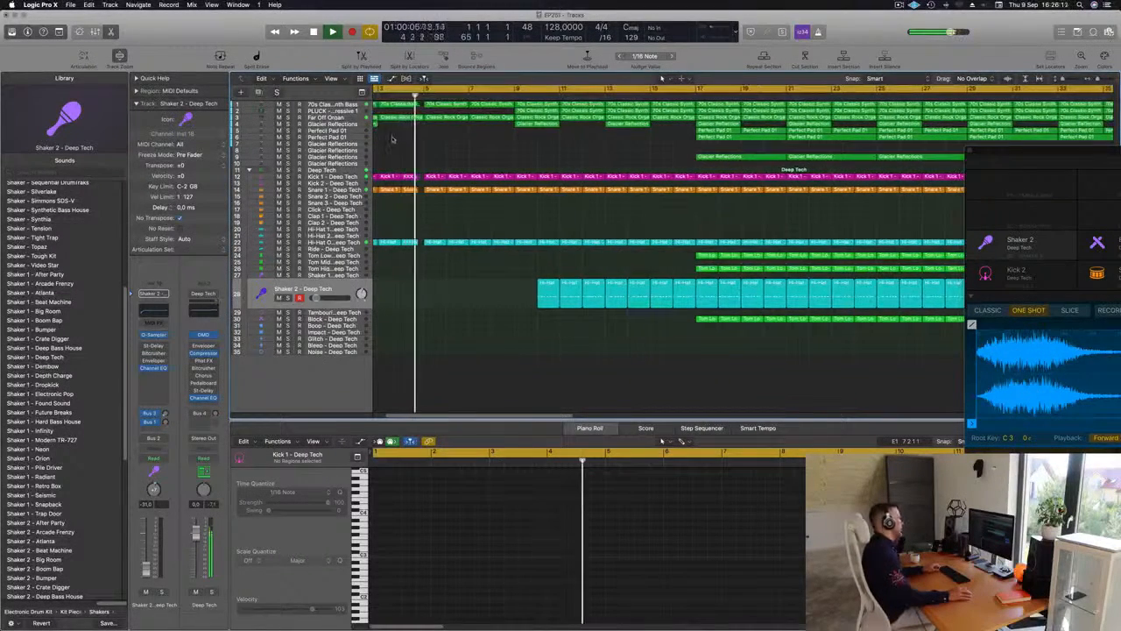
scroll(491, 147, "down", 3)
scroll(492, 148, "down", 1)
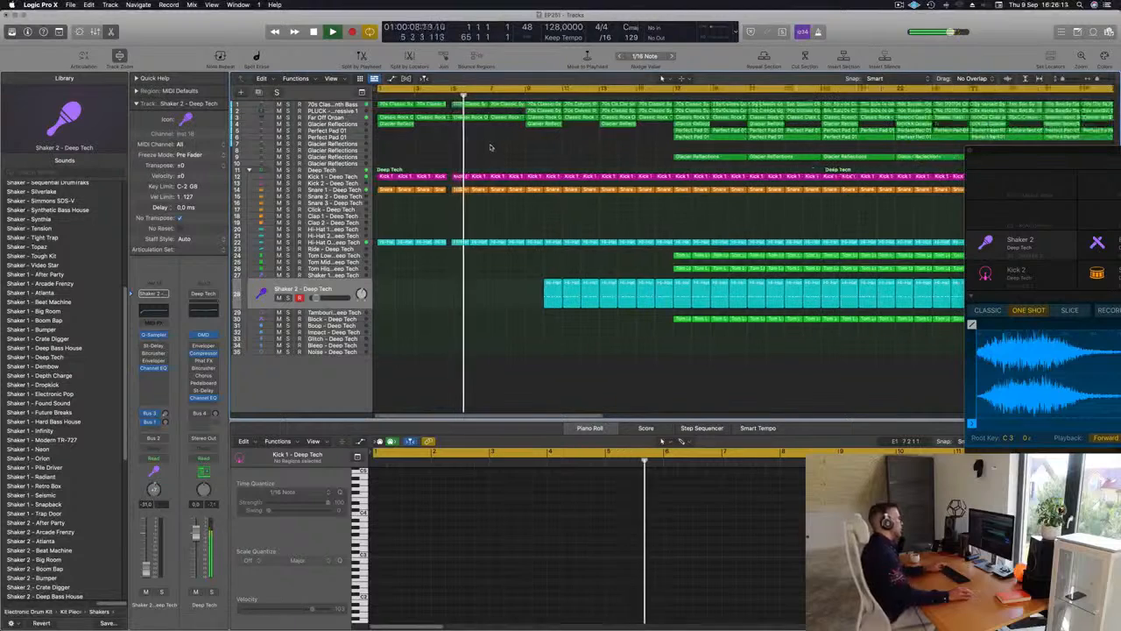
key("Return")
scroll(519, 208, "down", 2)
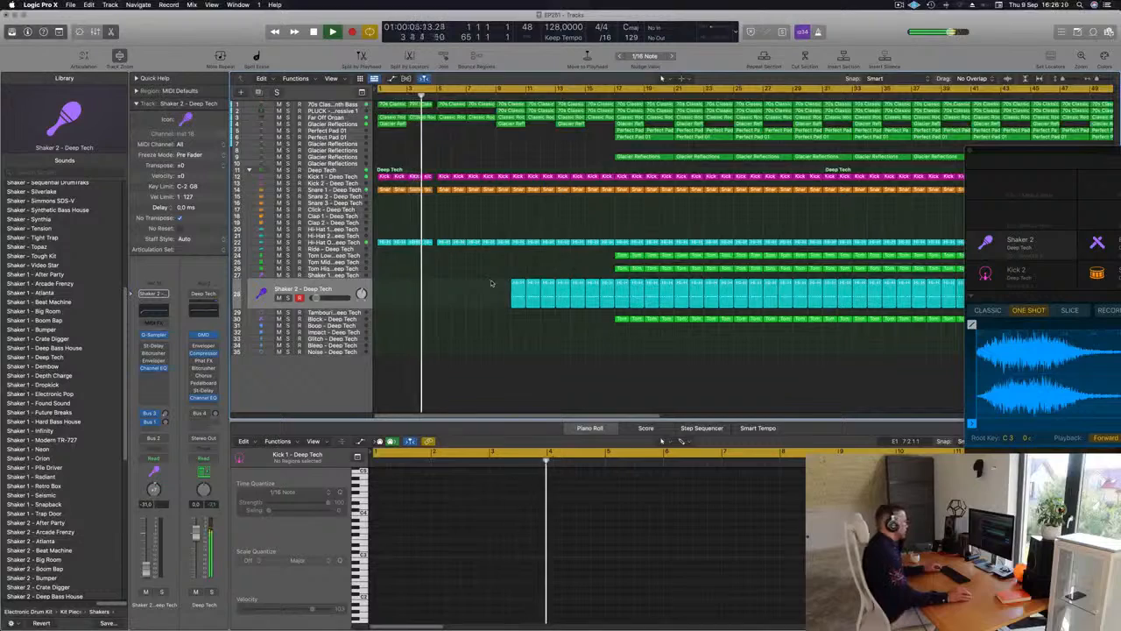
Copy the Block track's region at bar 17 to bar 5 of the Ride track and reduce it to one note at its start
left_click(620, 319)
left_click_drag(620, 320, 445, 251)
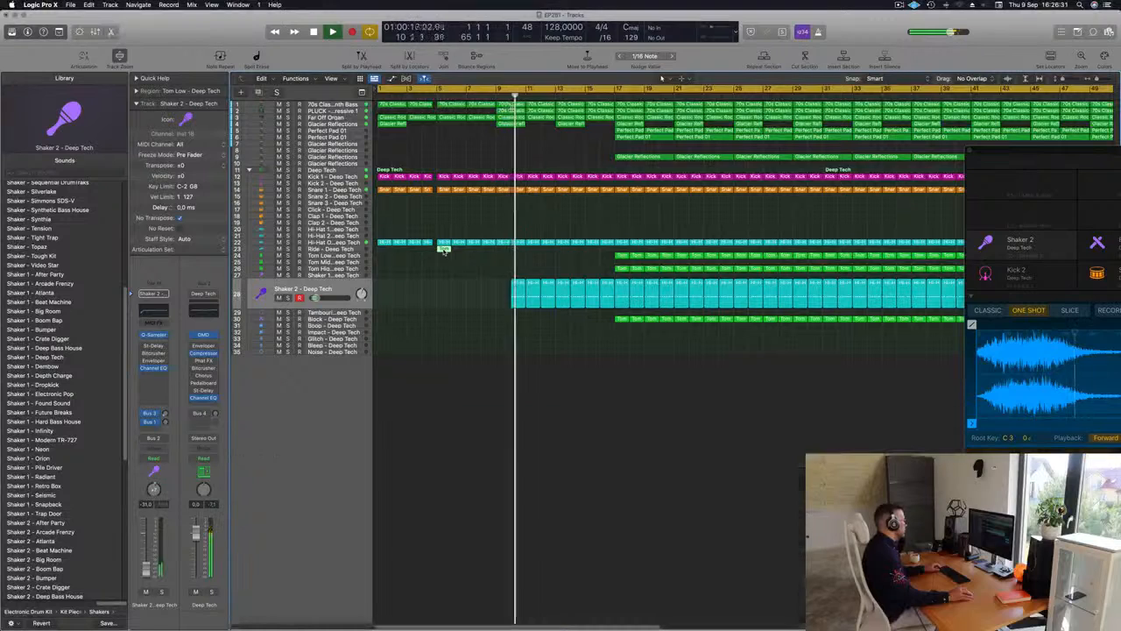
left_click_drag(444, 525, 460, 554)
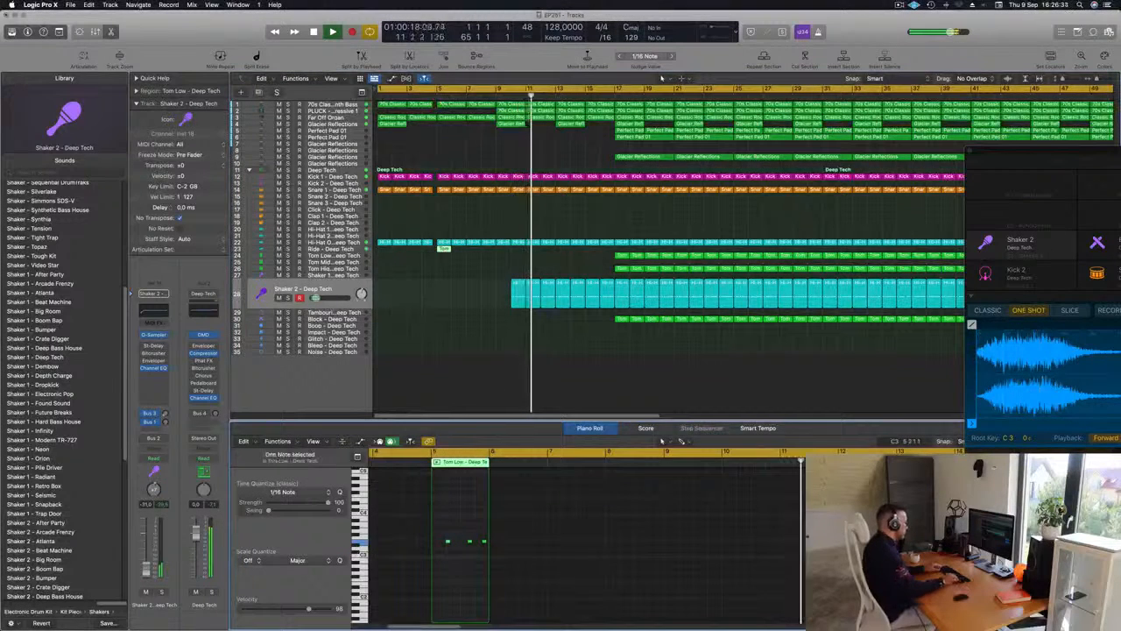
key("alt+Left")
key("alt+Left")
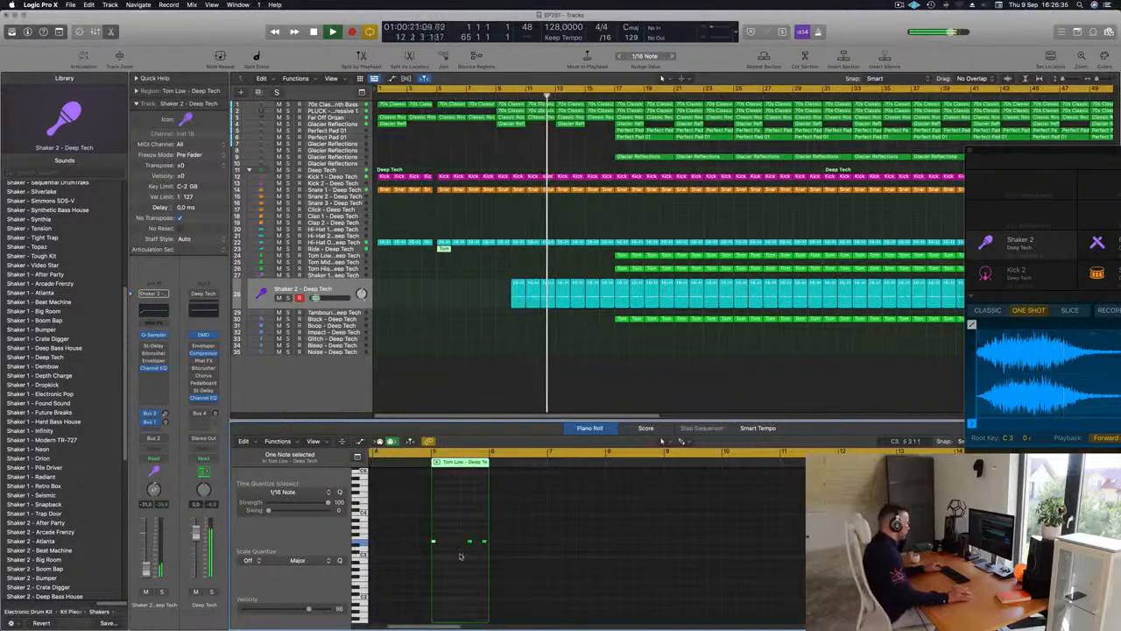
mouse_move(460, 534)
left_mouse_down()
mouse_move(490, 549)
mouse_move(456, 541)
left_mouse_up()
key("Delete")
key("Return")
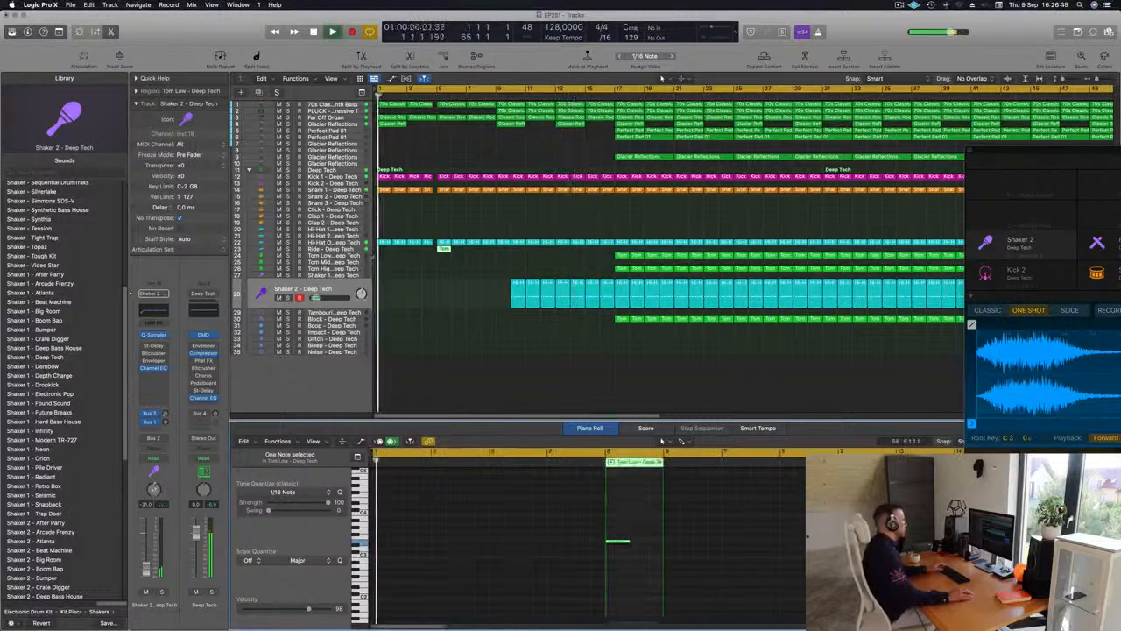
Replace the Ride track's sound with Crash - Roland TR-909
left_click(349, 250)
key("Return")
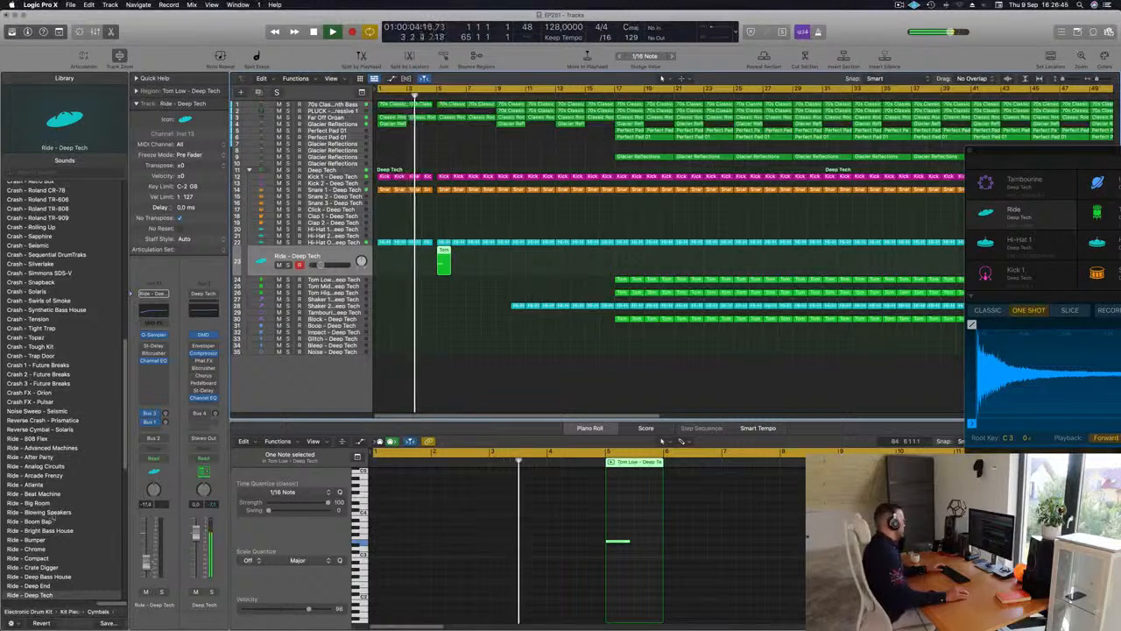
scroll(55, 518, "up", 10)
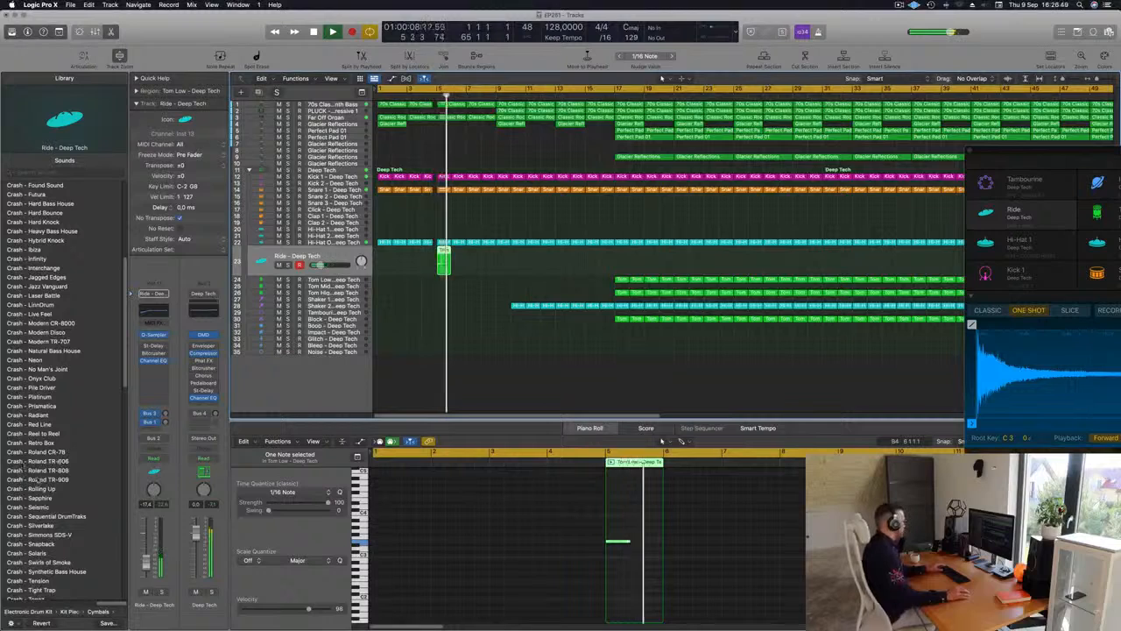
left_click(42, 479)
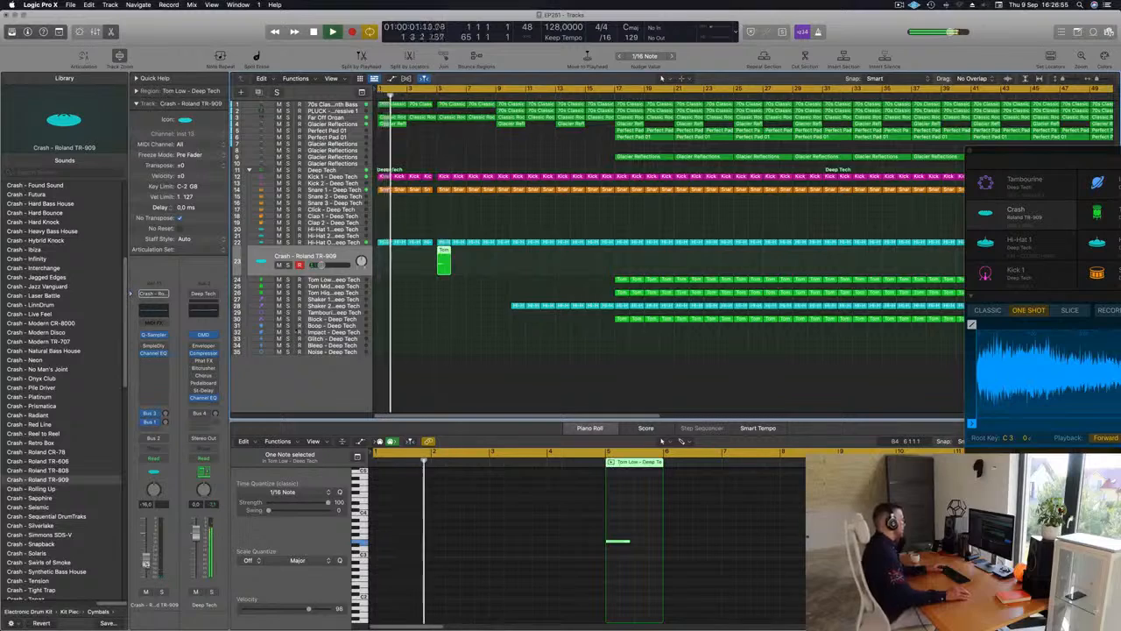
Add a Bus 6 send to the Crash track and replay the intro from the start
left_click(154, 438)
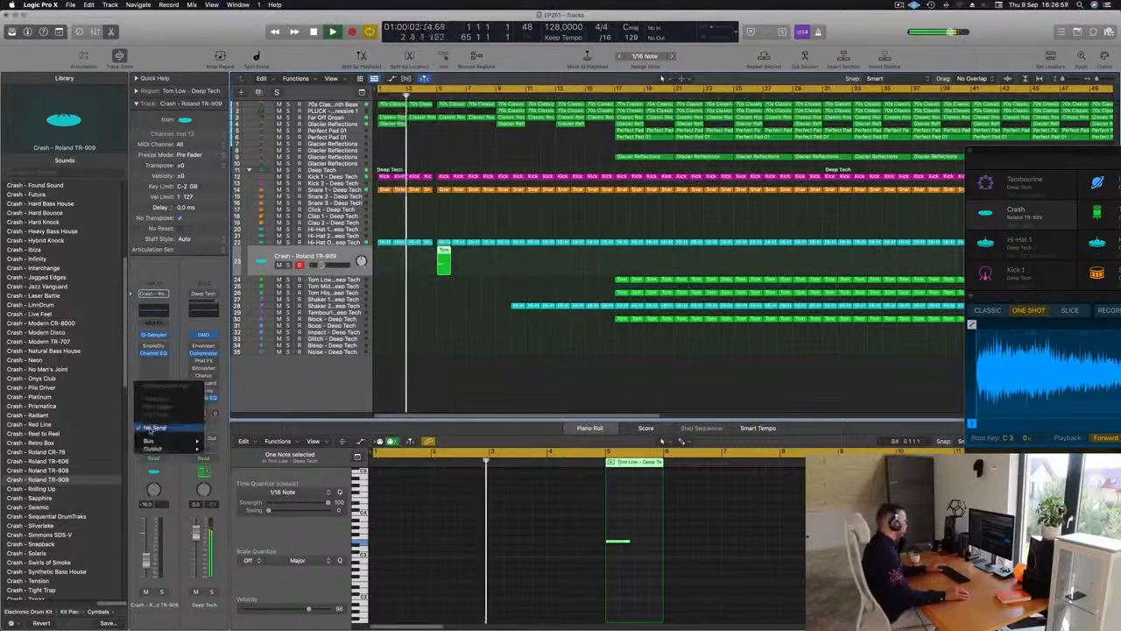
mouse_move(150, 440)
left_click(237, 372)
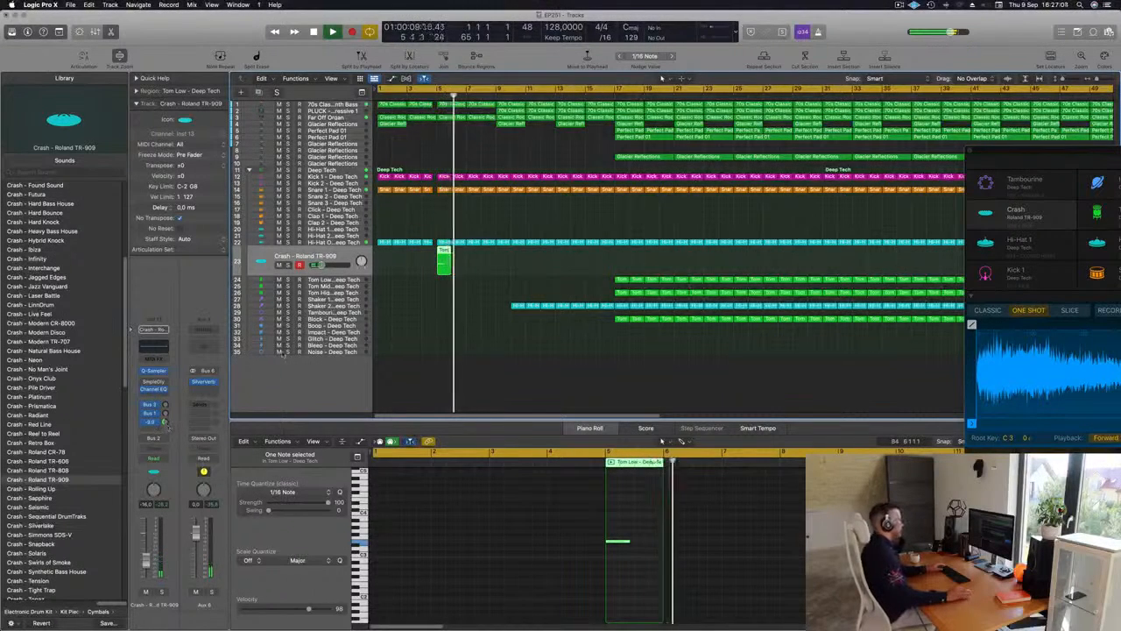
key("Return")
scroll(438, 310, "down", 1)
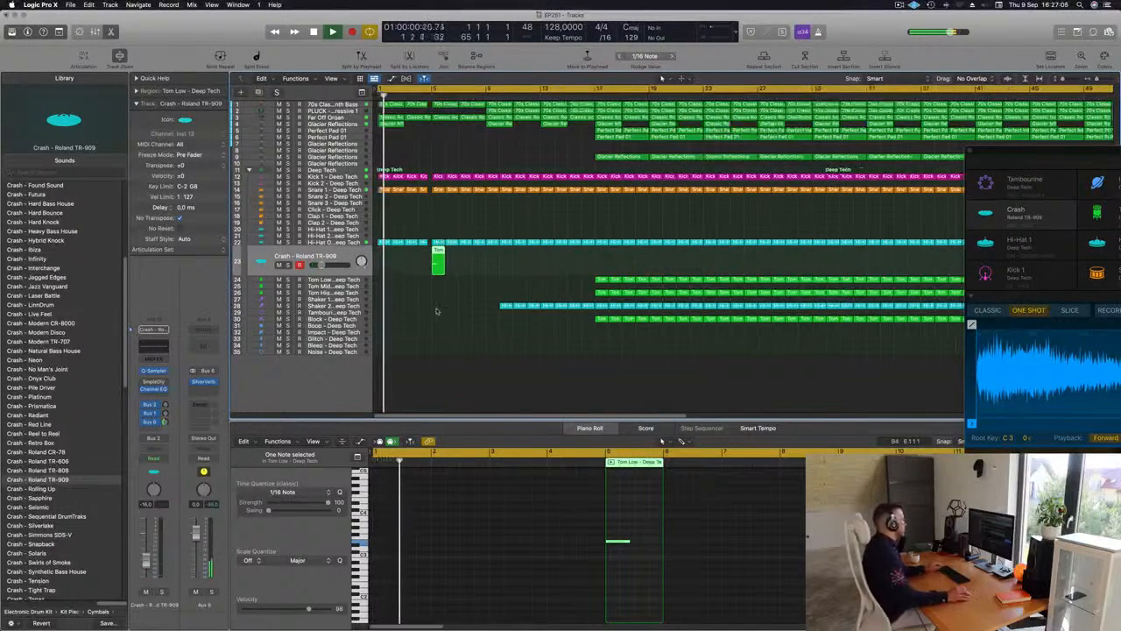
scroll(443, 310, "up", 3)
scroll(466, 238, "left", 3)
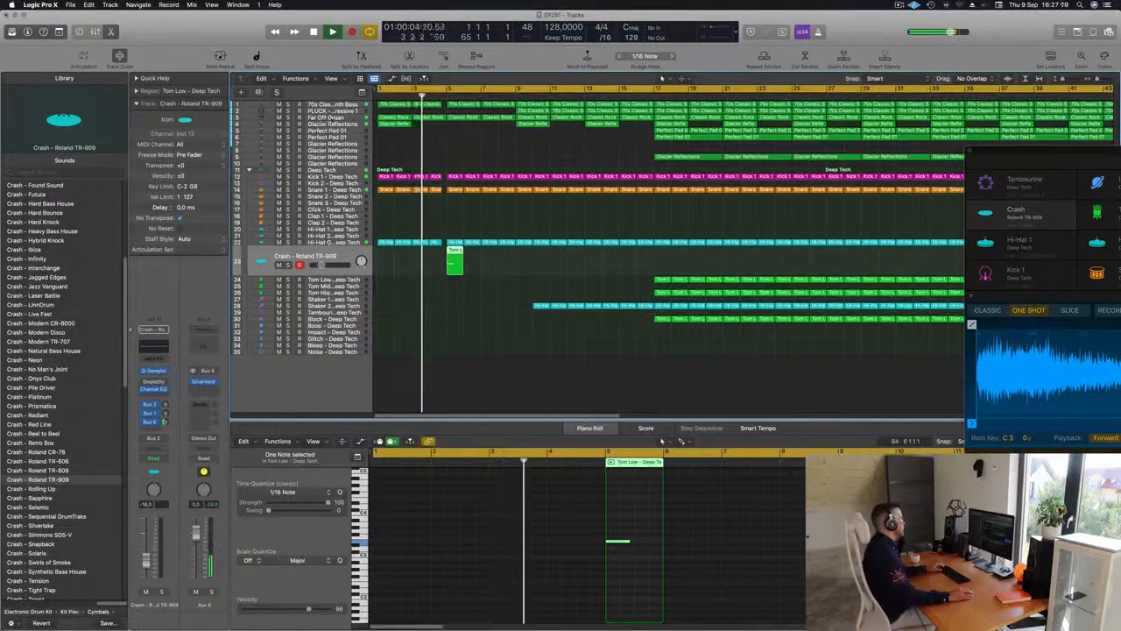
Solo the Far Off Organ track to hear it alone, and unsolo it
left_click(337, 118)
left_click(287, 134)
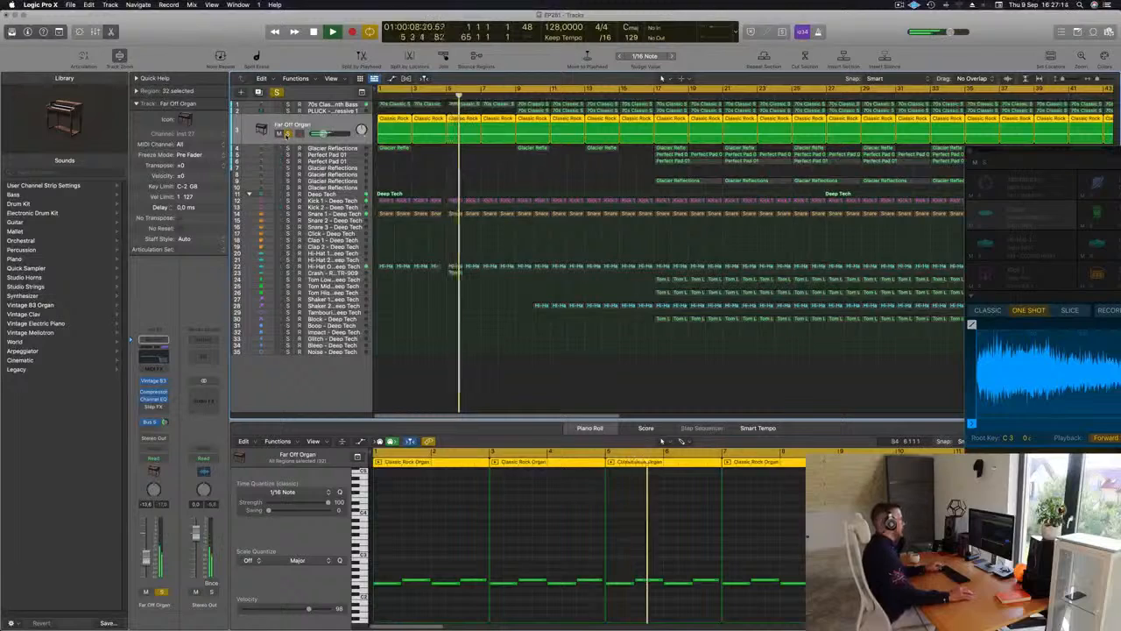
left_click(288, 134)
Delete the Shaker 2 regions before bar 17
scroll(423, 169, "down", 2)
scroll(432, 172, "down", 1)
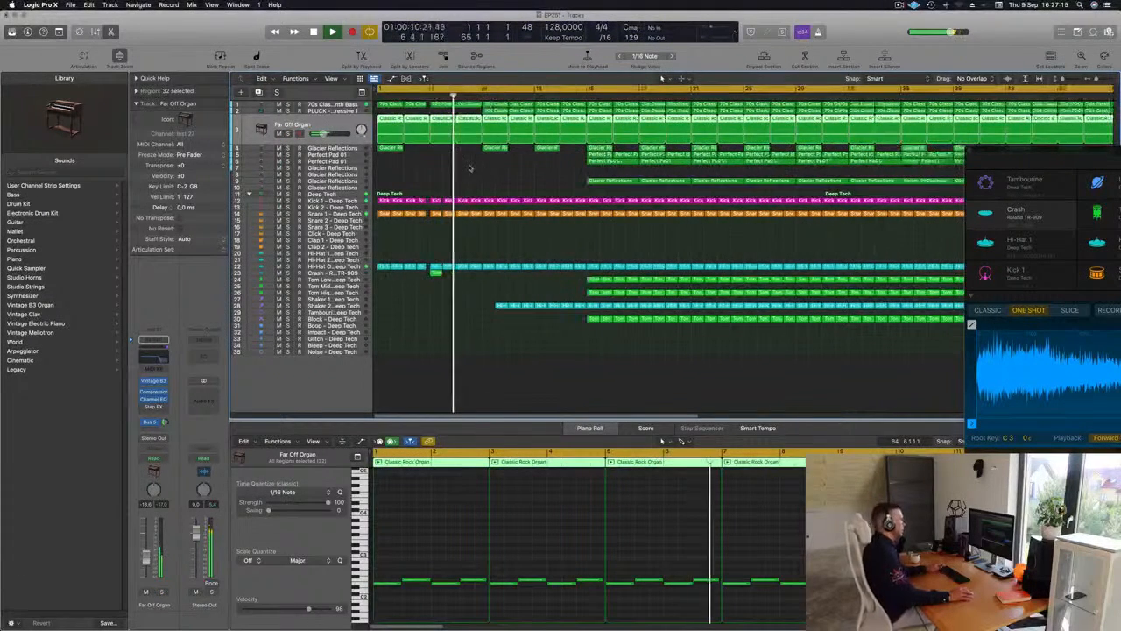
left_click(497, 304)
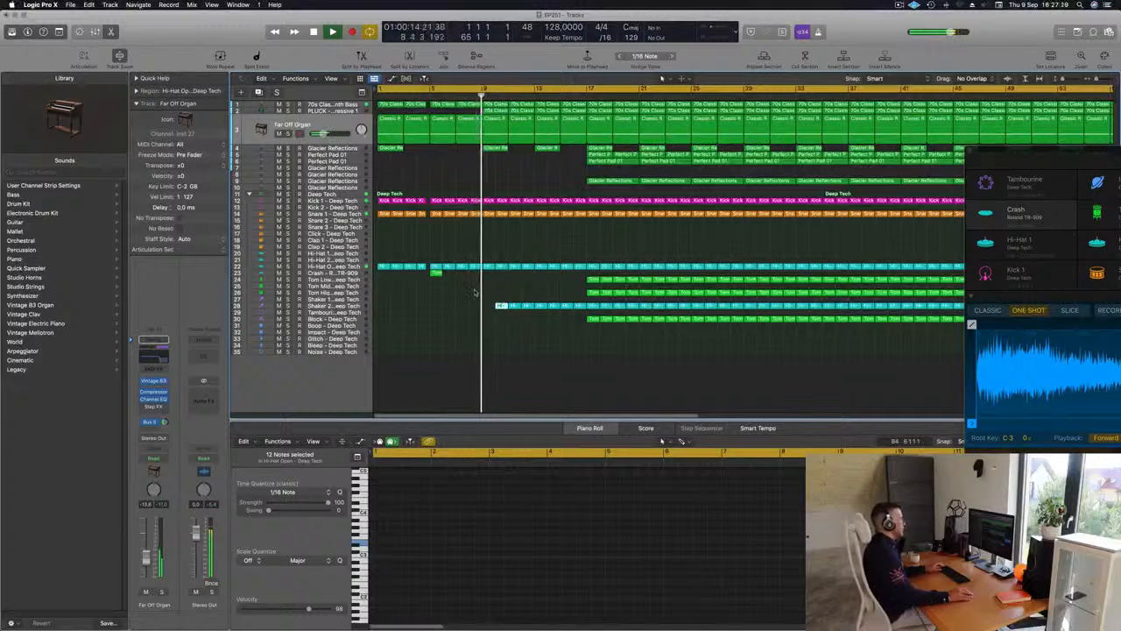
left_click_drag(497, 306, 577, 311)
key("Delete")
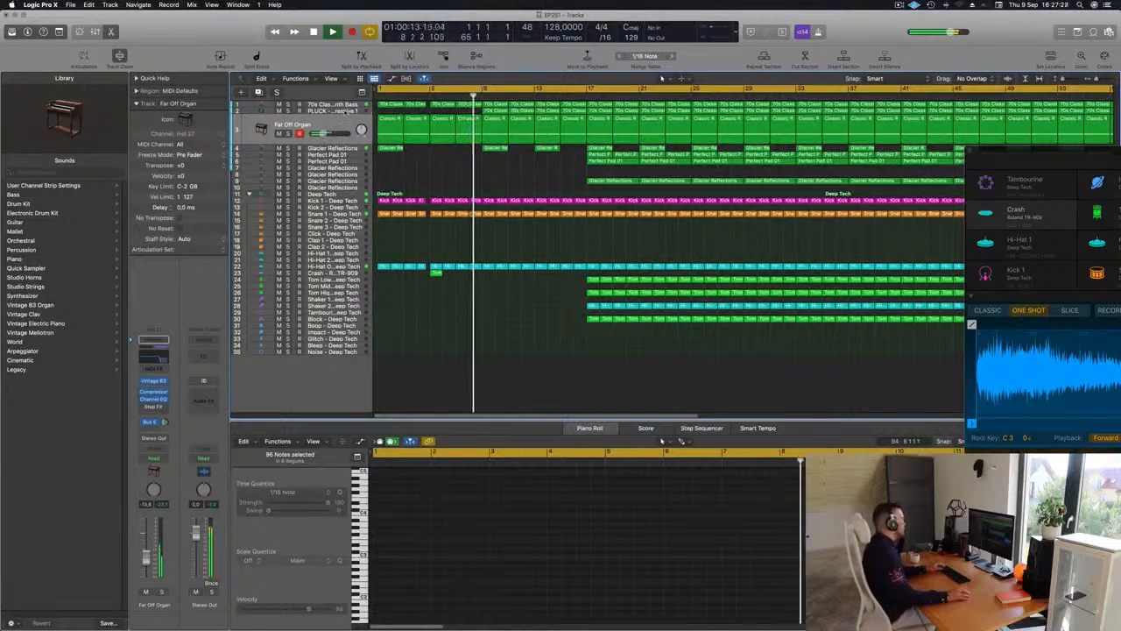
Open Sylenth1 on the PLUCK - Basic Progressive 1 track and set the track's automation mode to Touch
left_click(344, 111)
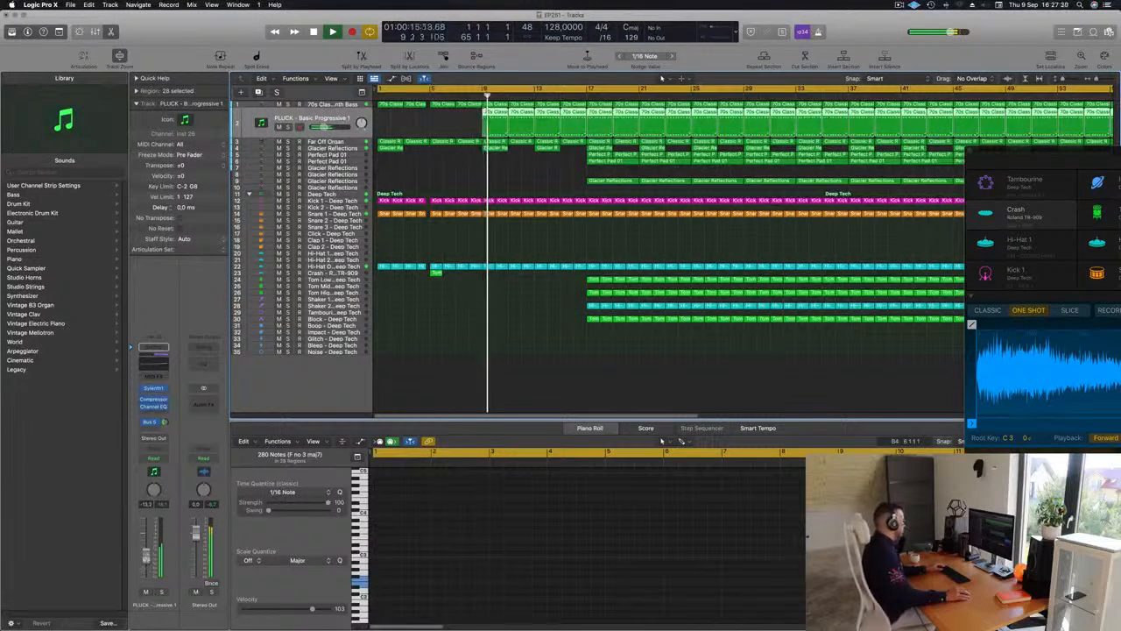
left_click(153, 389)
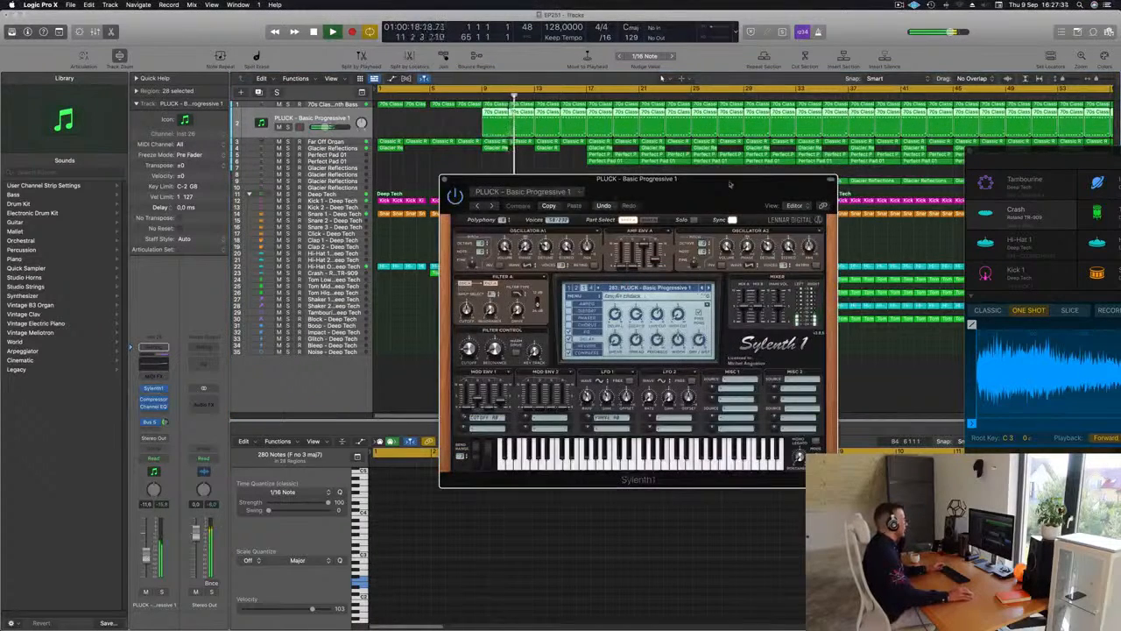
left_click_drag(730, 184, 840, 175)
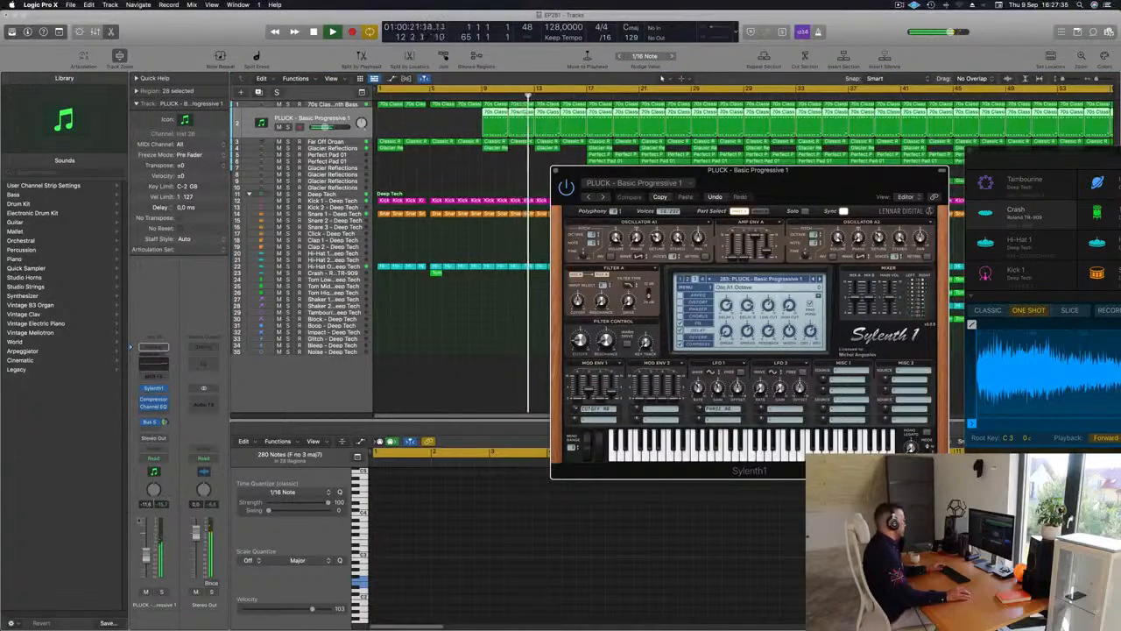
left_click(166, 459)
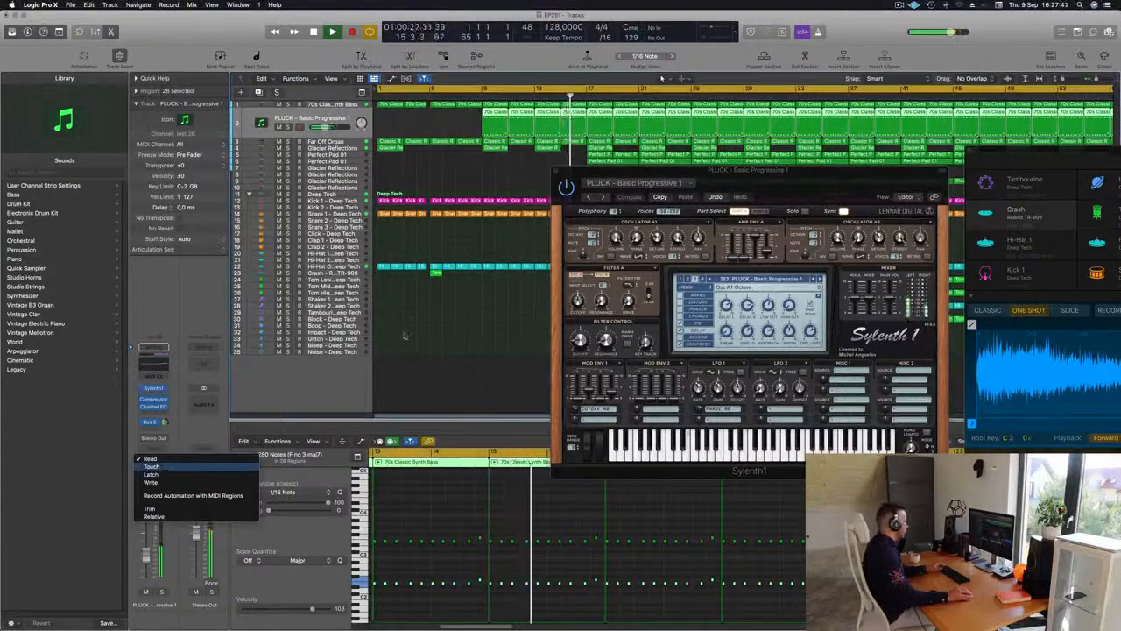
left_click(151, 466)
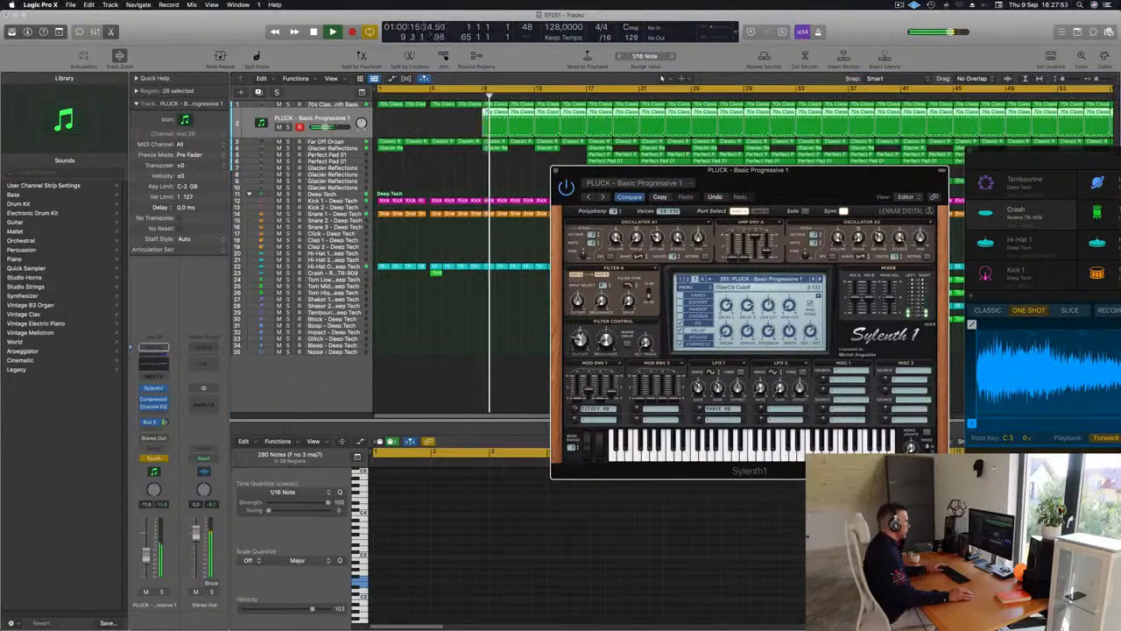
Close Sylenth1, stop playback, and show the FilterCtl Cutoff automation on an enlarged PLUCK track
key("Return")
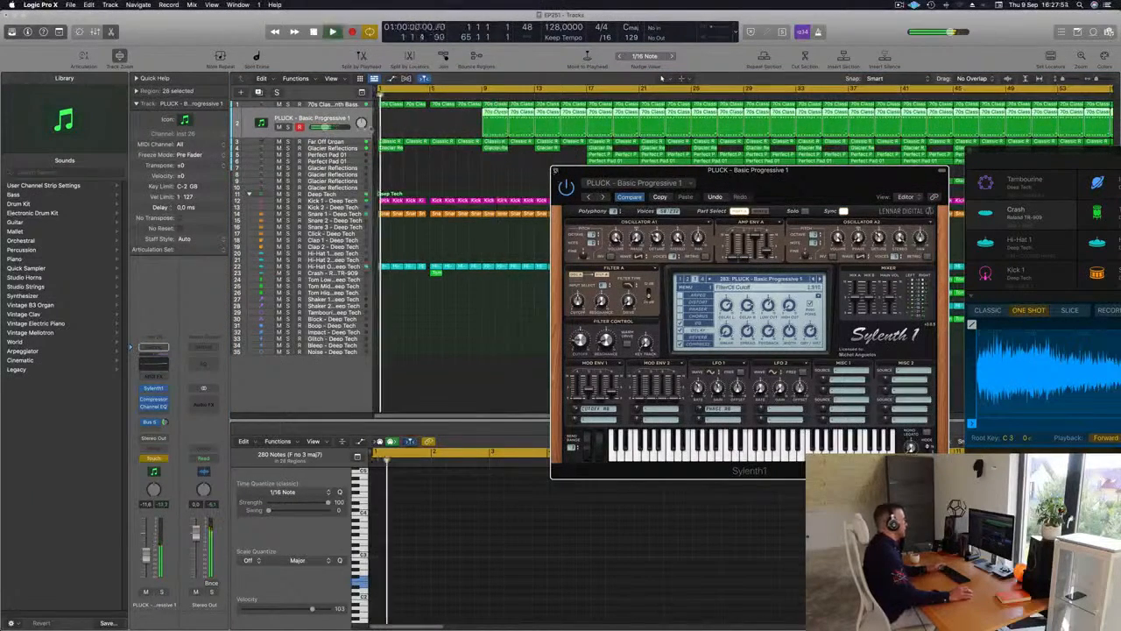
left_click(556, 170)
key("space")
left_click_drag(334, 166, 337, 171)
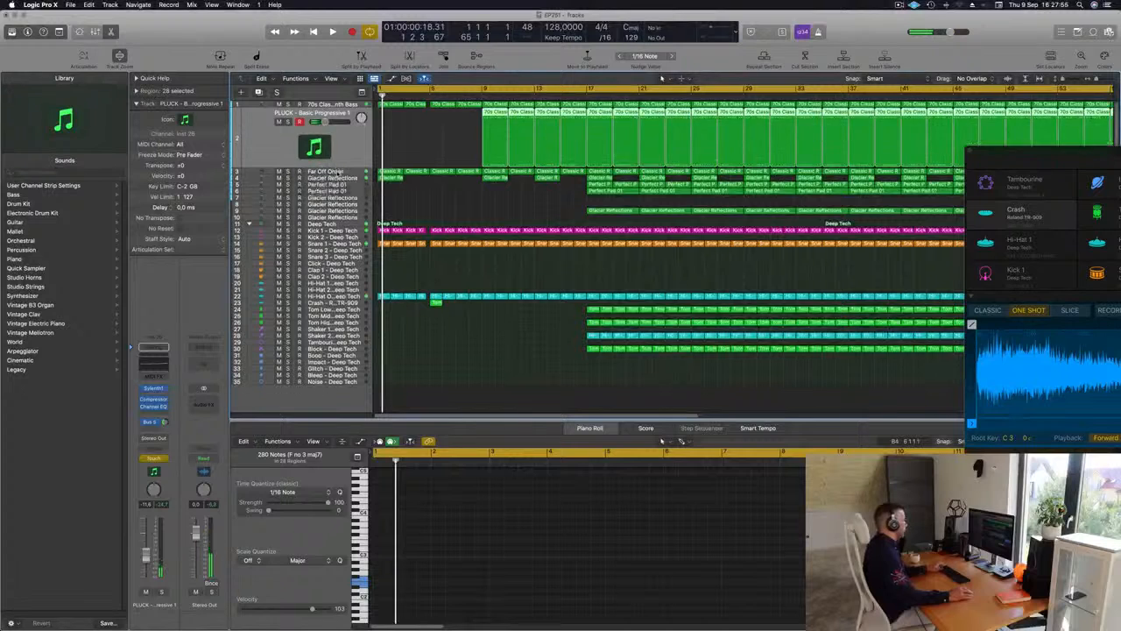
key("a")
left_click(333, 147)
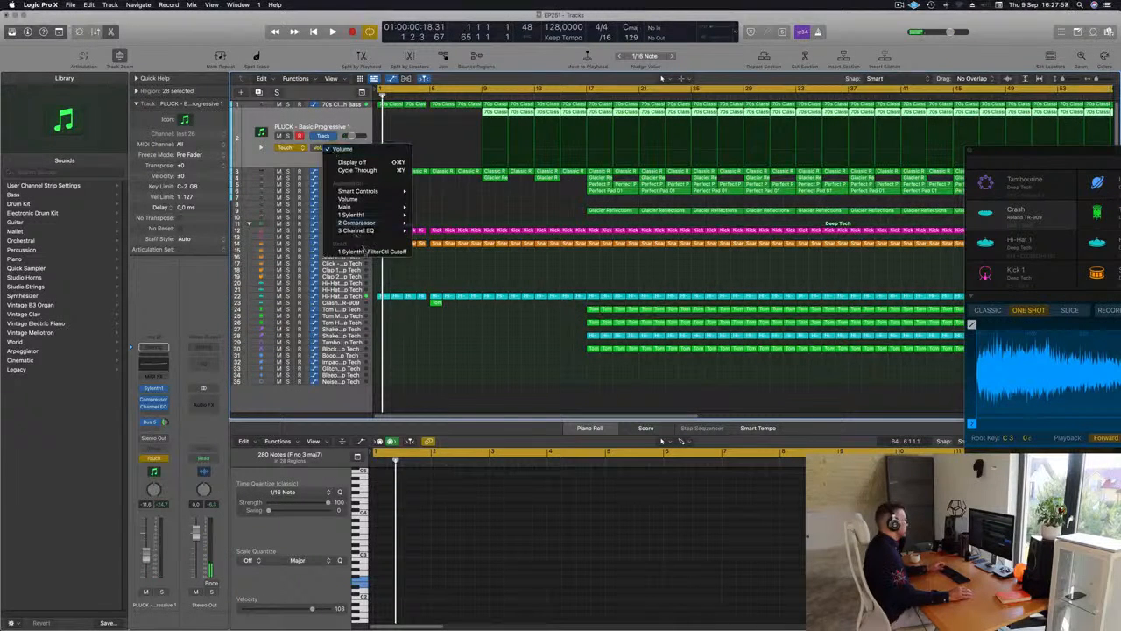
left_click(372, 251)
Shape the PLUCK track's filter cutoff curve to dip at bar 9 and rise towards bar 17, with automation set to Read
left_click_drag(509, 162, 483, 164)
key("space")
left_click(482, 95)
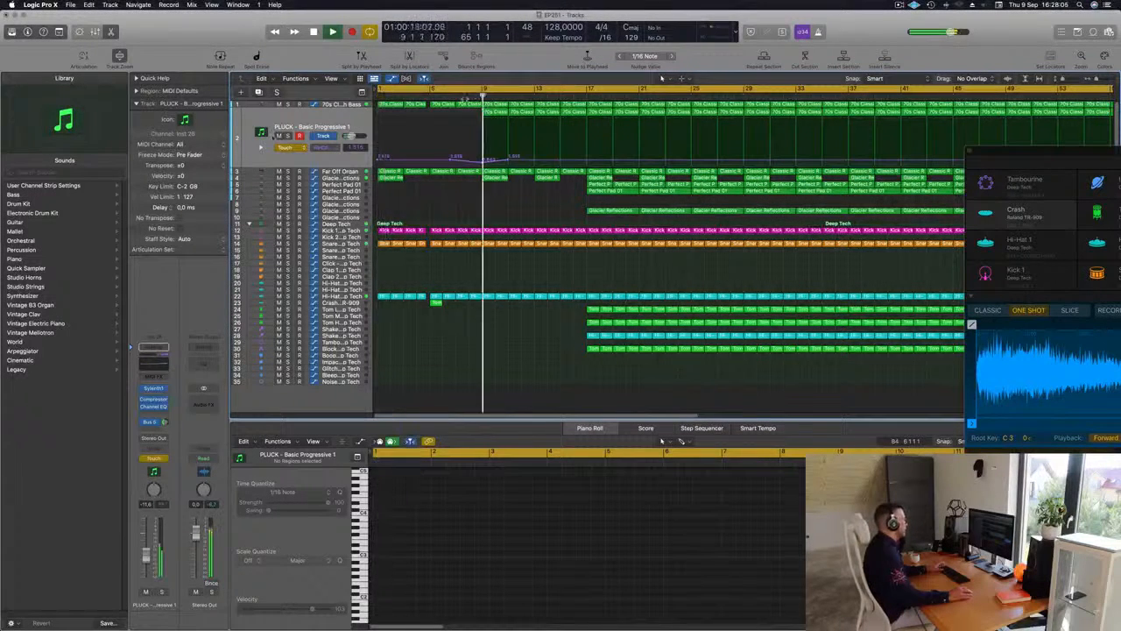
left_click(286, 150)
left_click(285, 139)
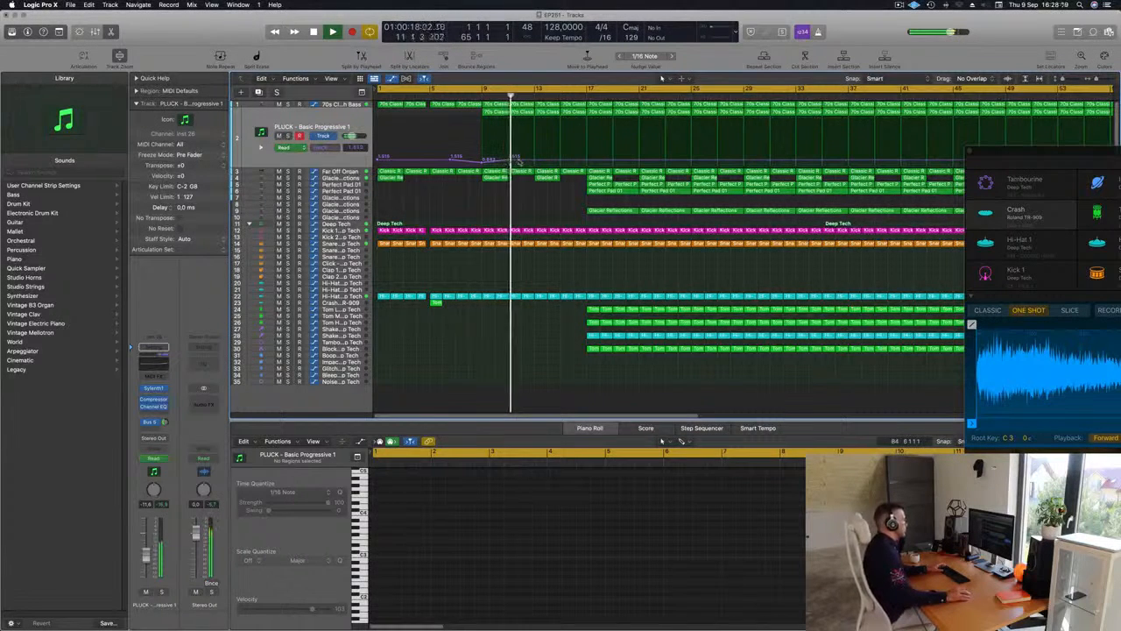
left_click_drag(534, 161, 586, 153)
left_click(547, 93)
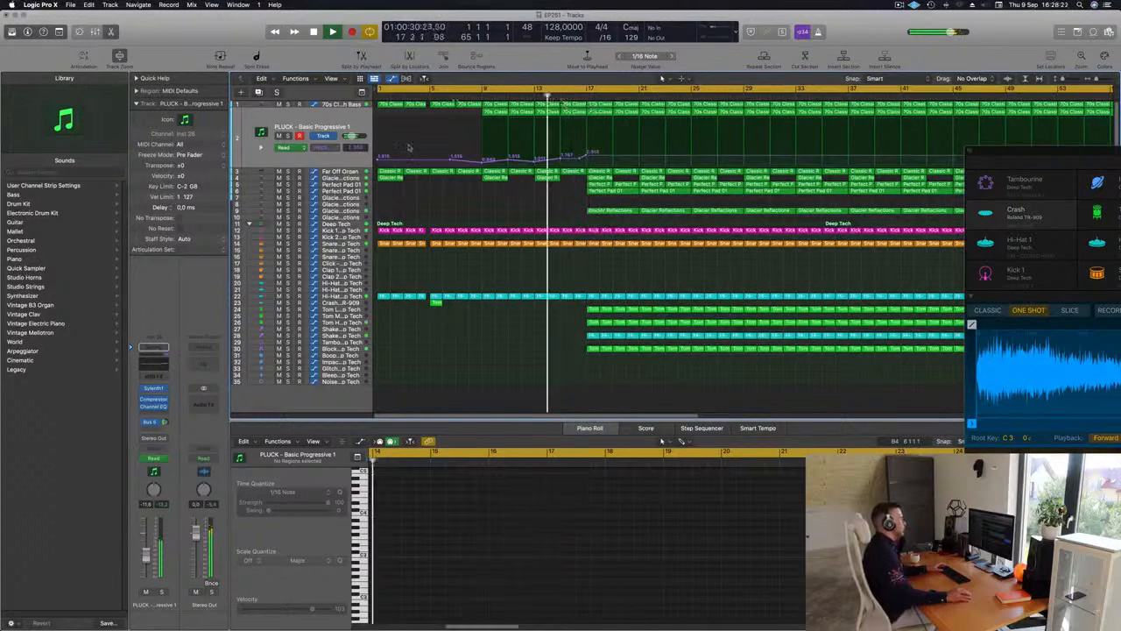
Delete the Glacier Reflections region on track 9 and the Perfect Pad 01 region on track 5, both at bar 17
left_click(599, 191)
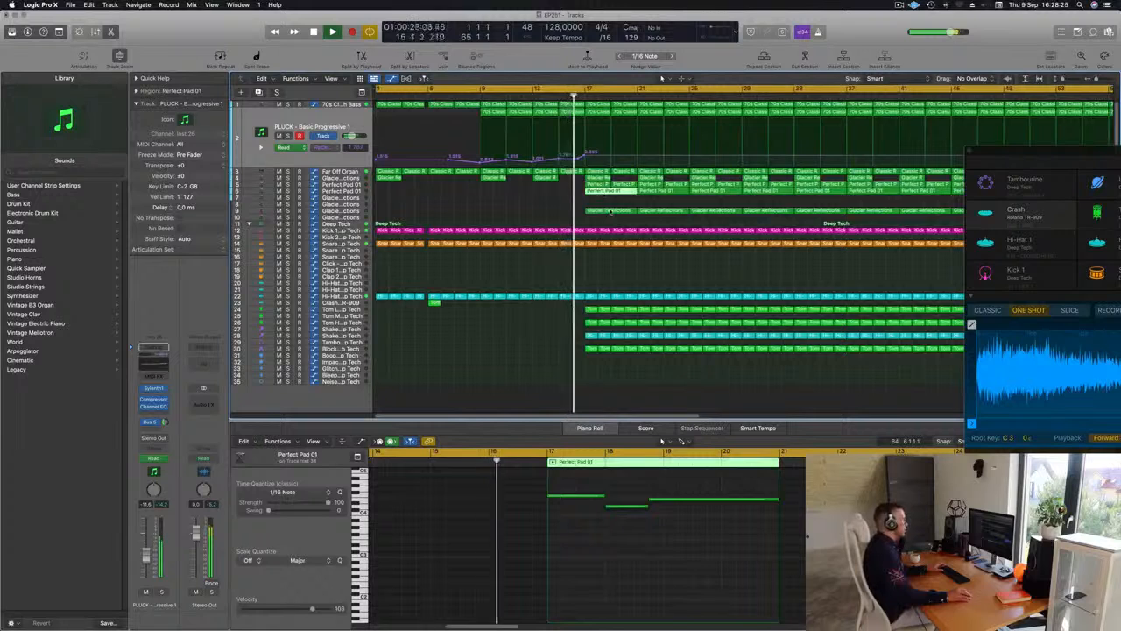
left_click(610, 212)
key("Delete")
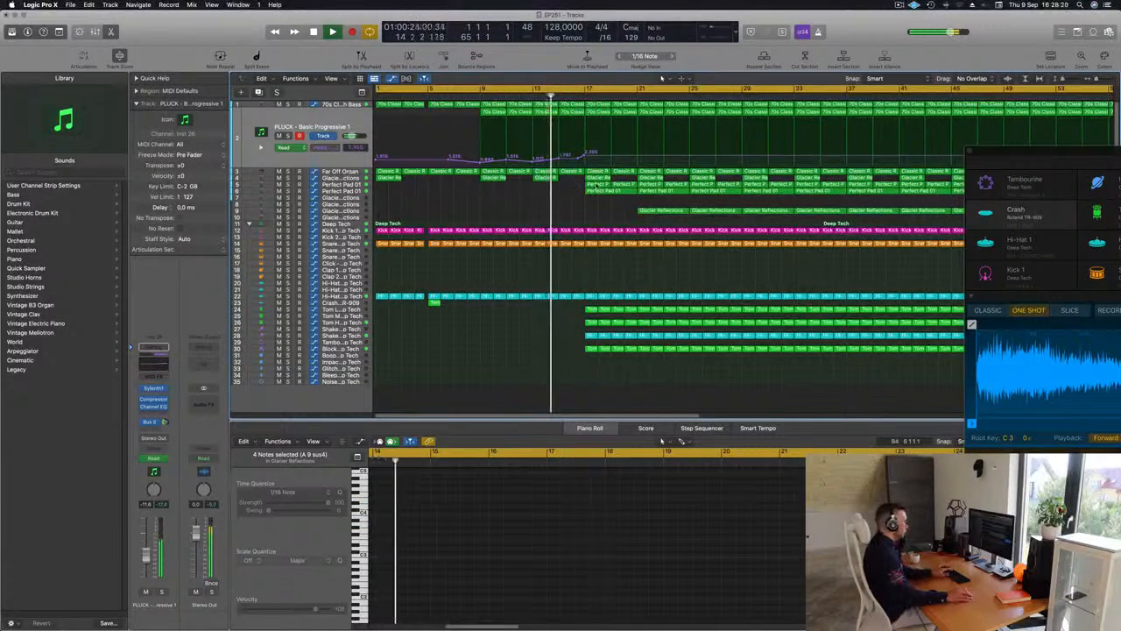
left_click(596, 185)
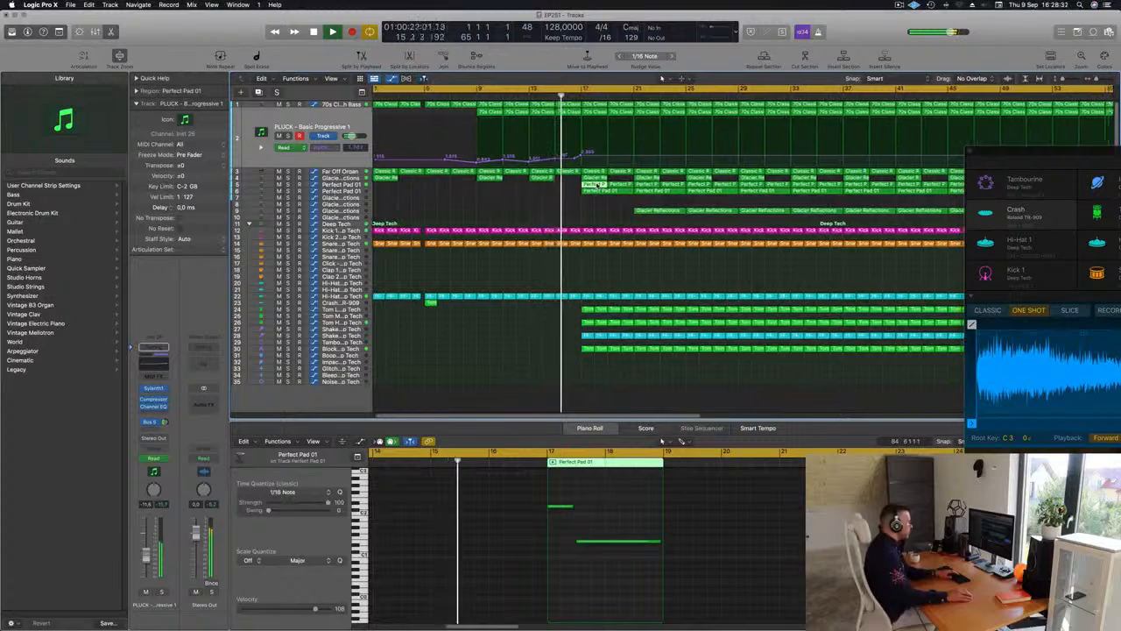
key("Delete")
Delete the last two notes of the Perfect Pad 01 region at bar 17 on track 6, keeping only the first note
left_click(595, 192)
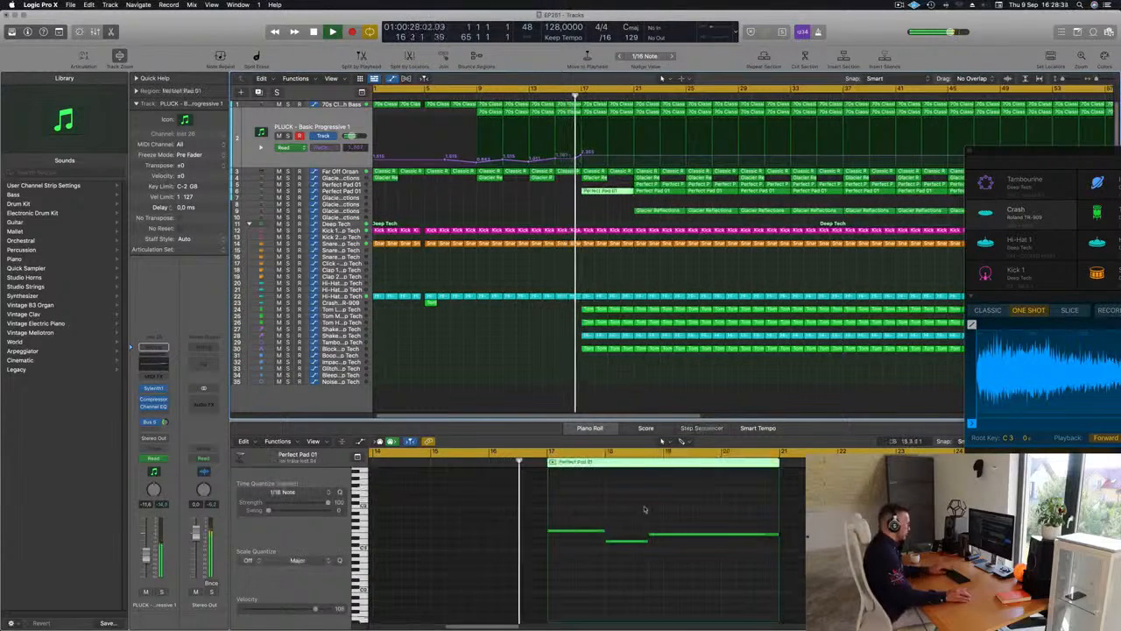
left_click_drag(633, 511, 717, 560)
key("Delete")
Delete the Tom Low, Tom High and Block regions from bar 17 up to bar 22
scroll(609, 268, "down", 1)
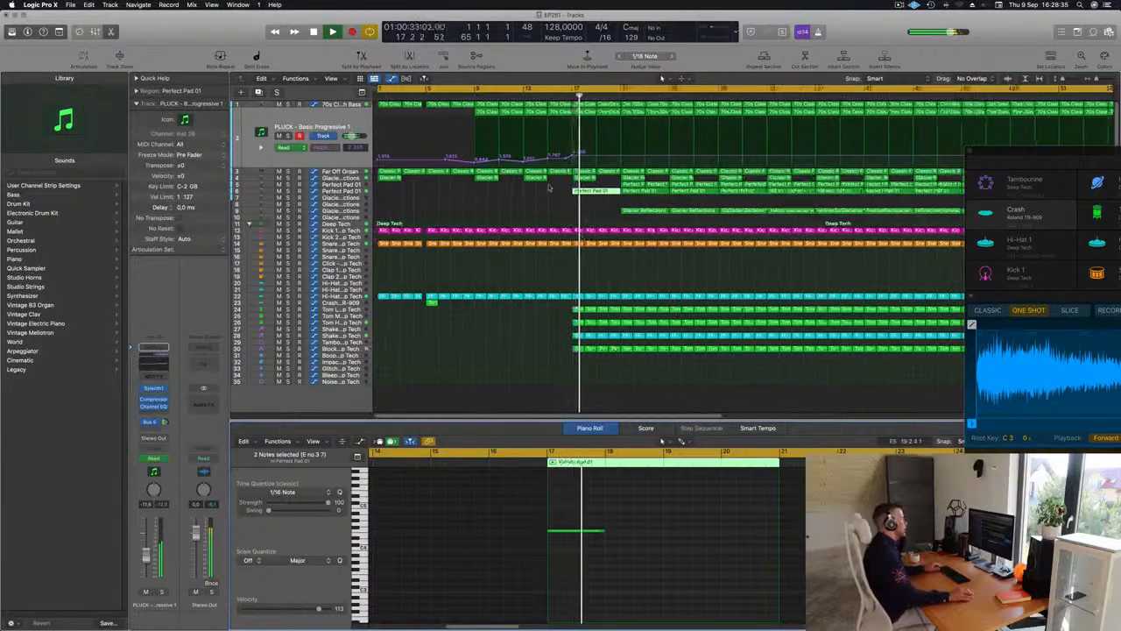
scroll(487, 198, "down", 5)
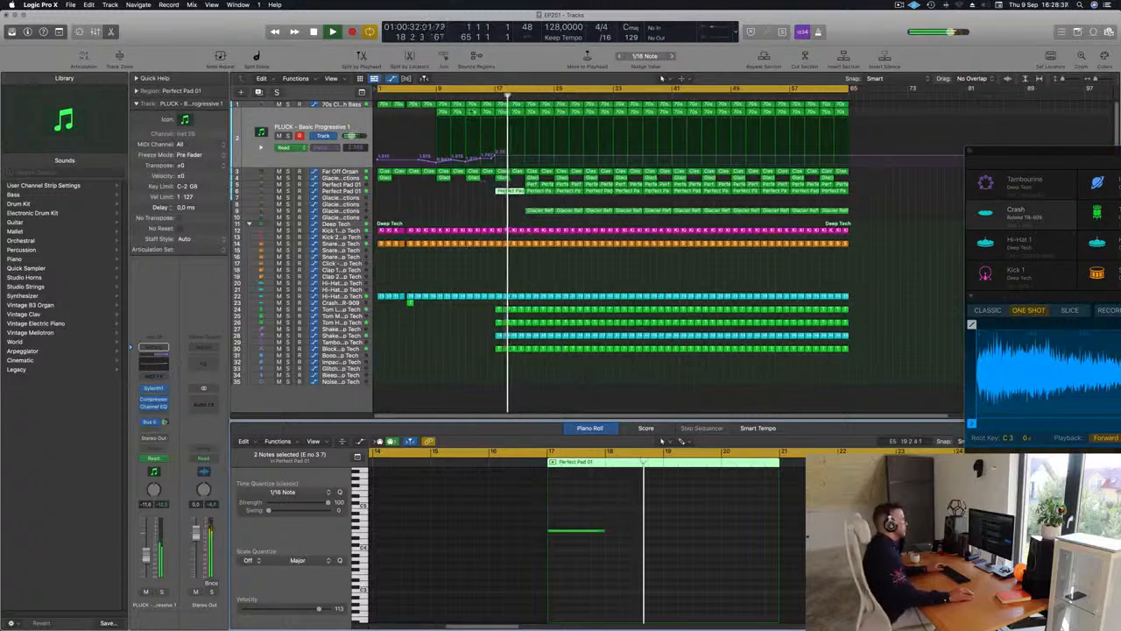
left_click(452, 95)
left_click_drag(484, 307, 529, 352)
key("Delete")
key("Delete")
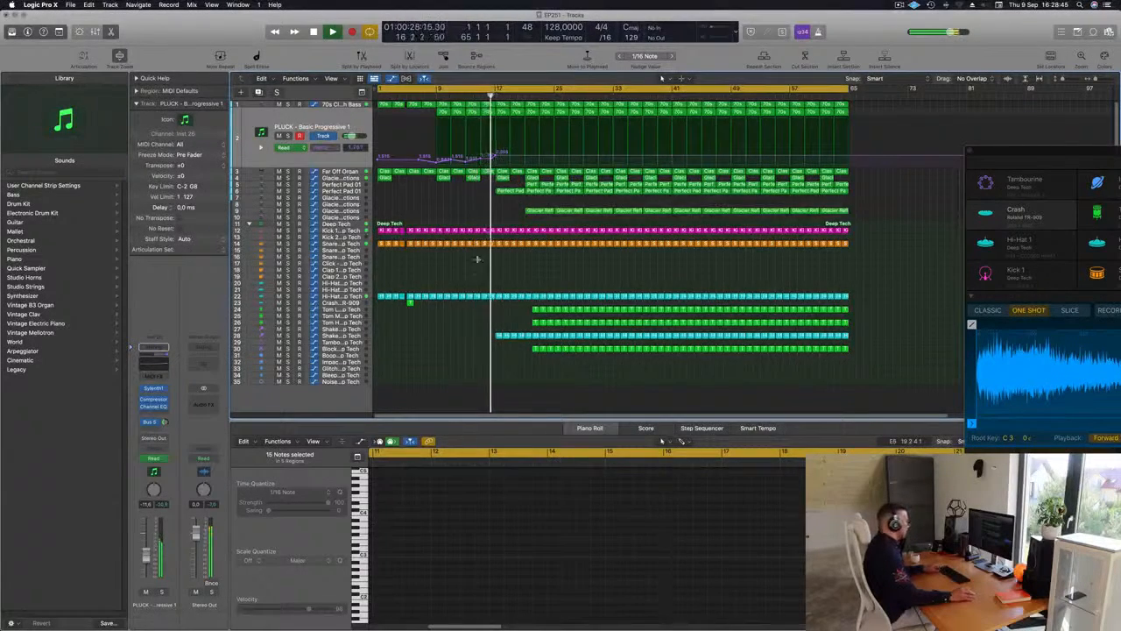
Color and name all regions in the arrangement by their tracks
key("super+a")
right_click(558, 299)
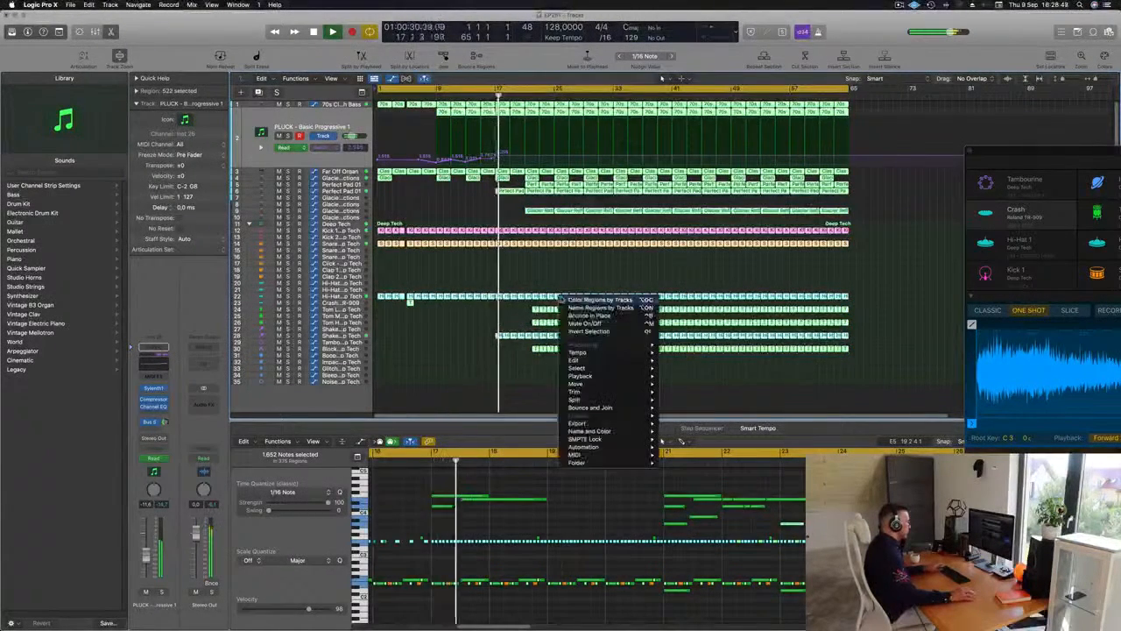
left_click(566, 300)
right_click(550, 297)
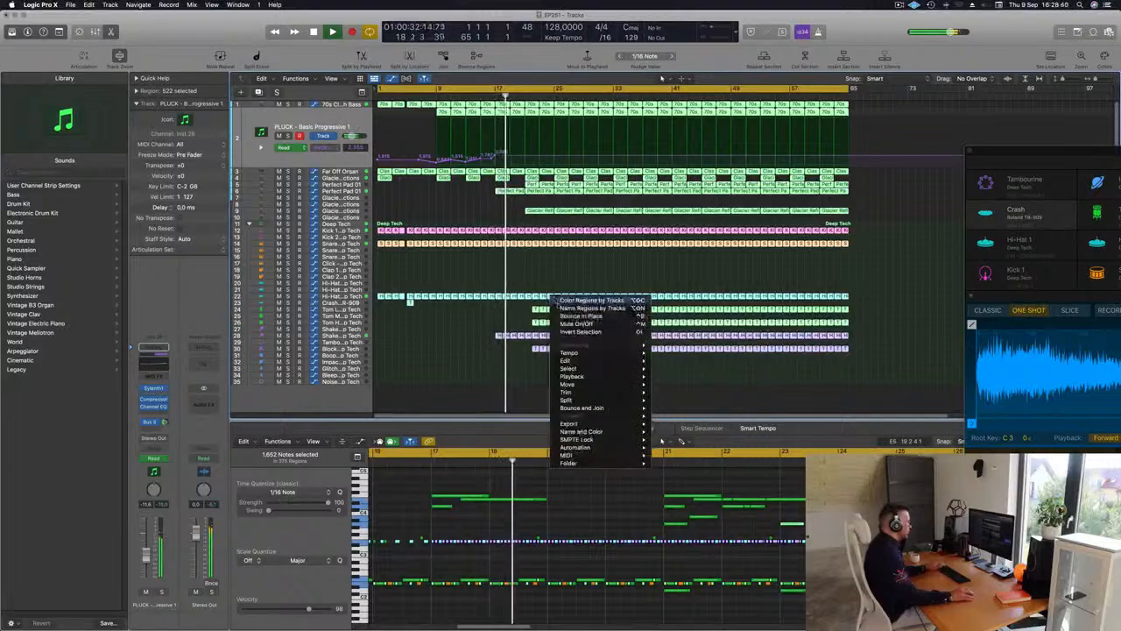
left_click(558, 308)
key("shift+super+a")
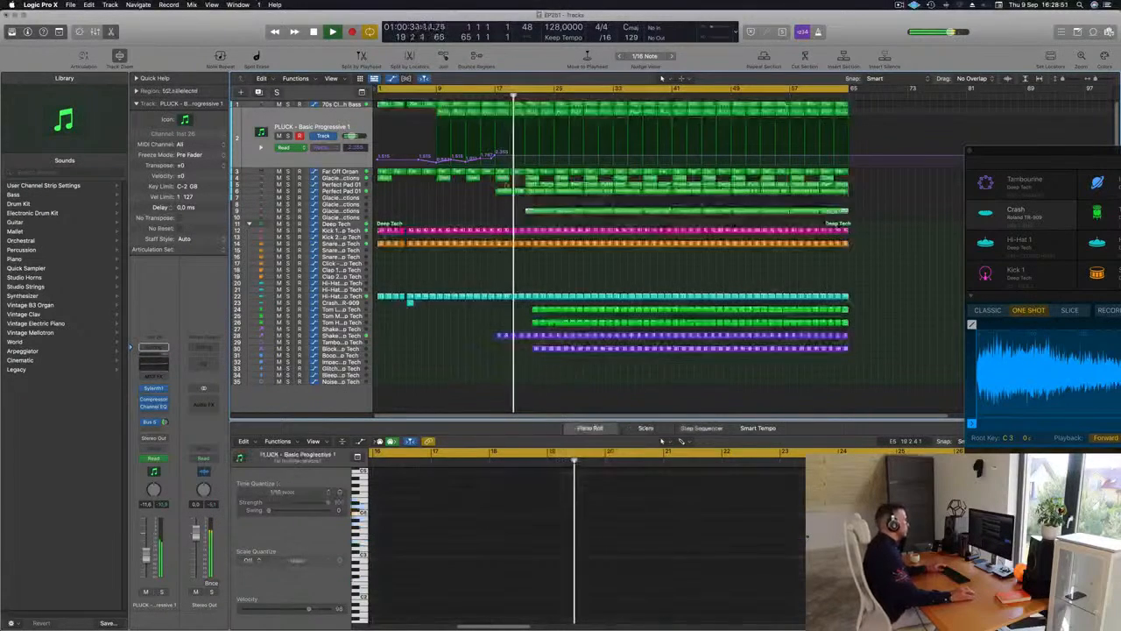
Cut a short break just before bar 17 out of all playing tracks, from the bass down to the Hi-Hat on track 22
left_click(481, 98)
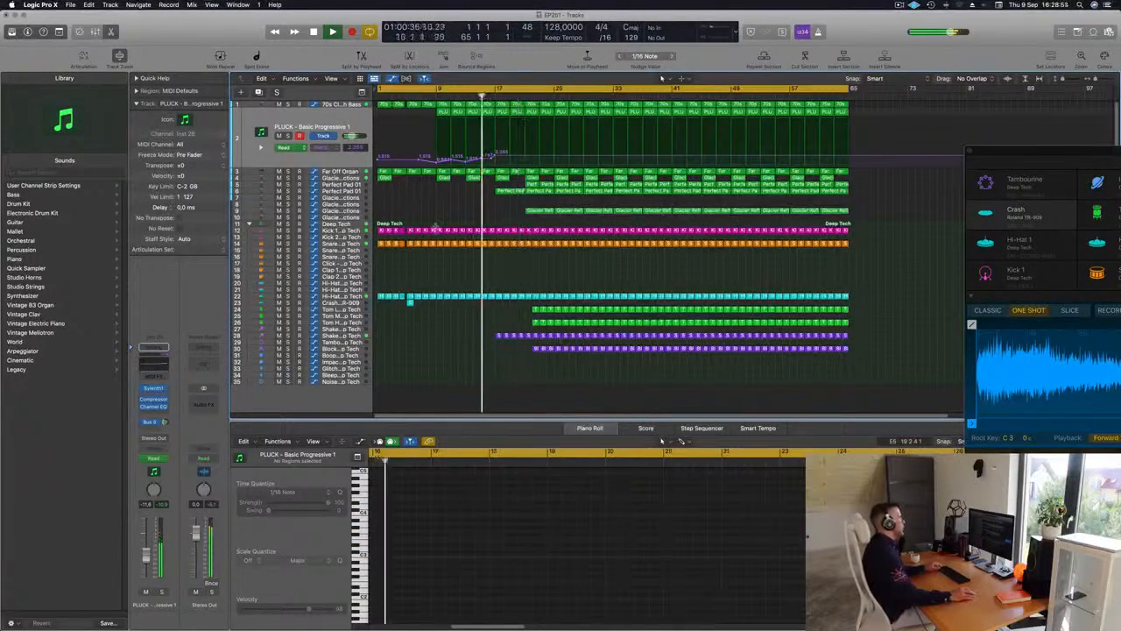
key("super+Right")
key("super+Left")
key("super+Left")
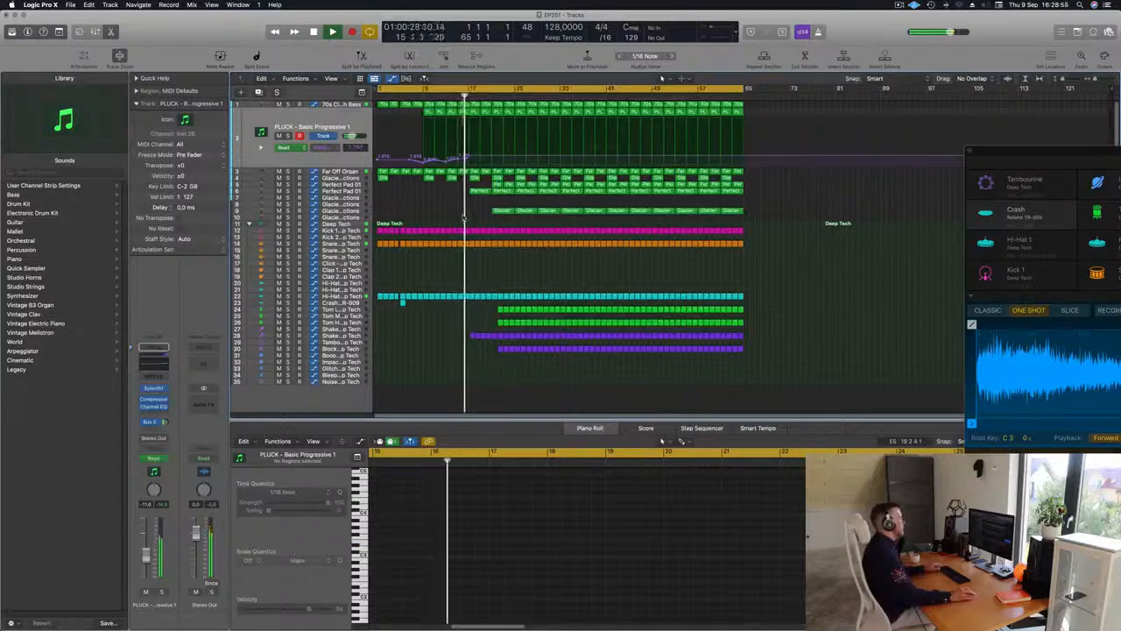
key("super+Right")
key("super+Right")
scroll(464, 232, "left", 3)
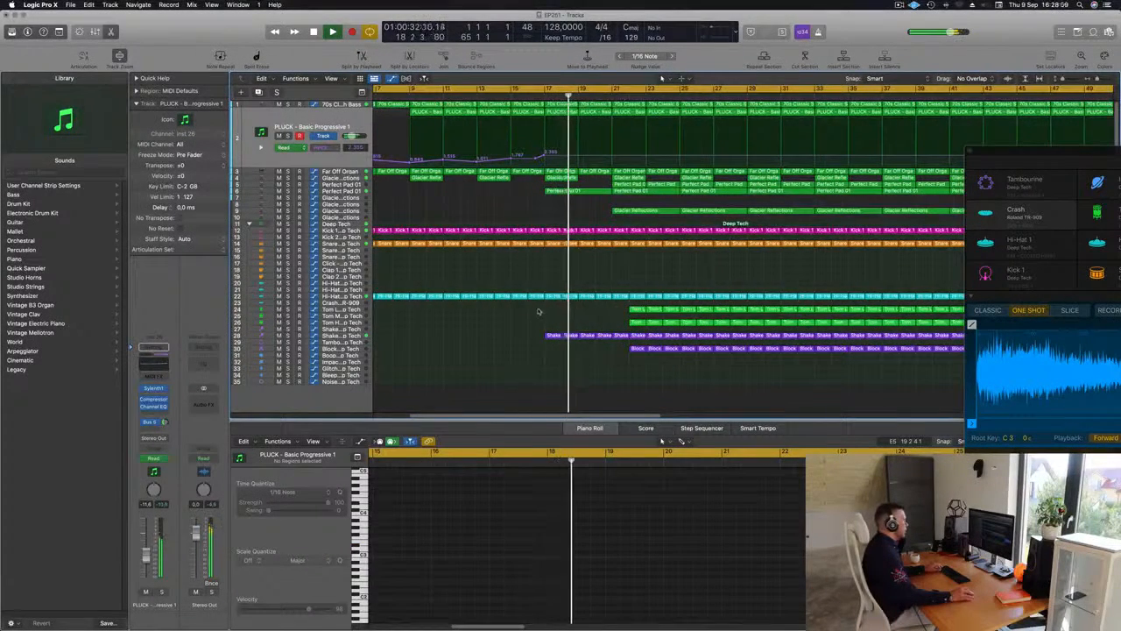
left_click_drag(539, 312, 541, 293)
left_click_drag(545, 205, 542, 100)
key("Delete")
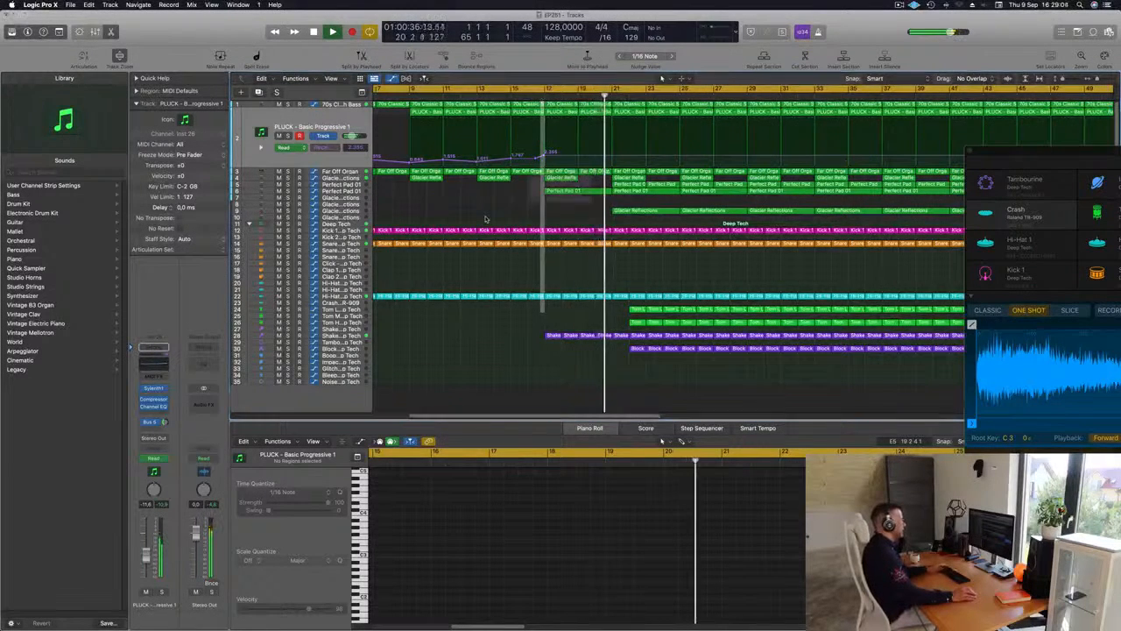
left_click(627, 217)
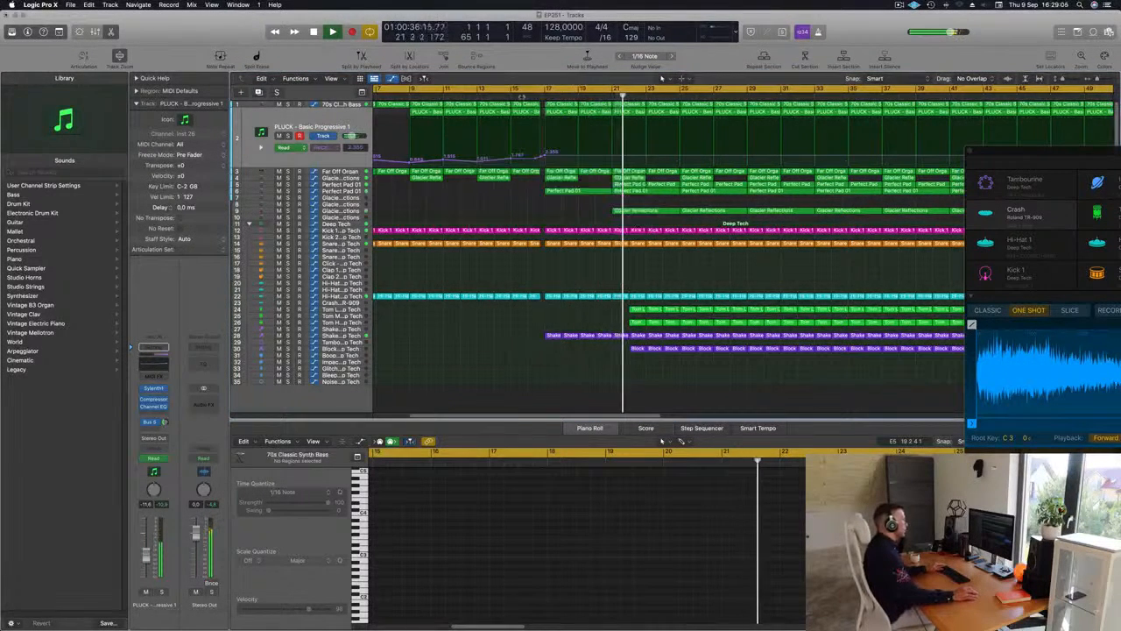
Play the transition into bar 17 and delete the first Glacier Reflections region on track 9, at bar 21
left_click(510, 95)
scroll(517, 177, "up", 5)
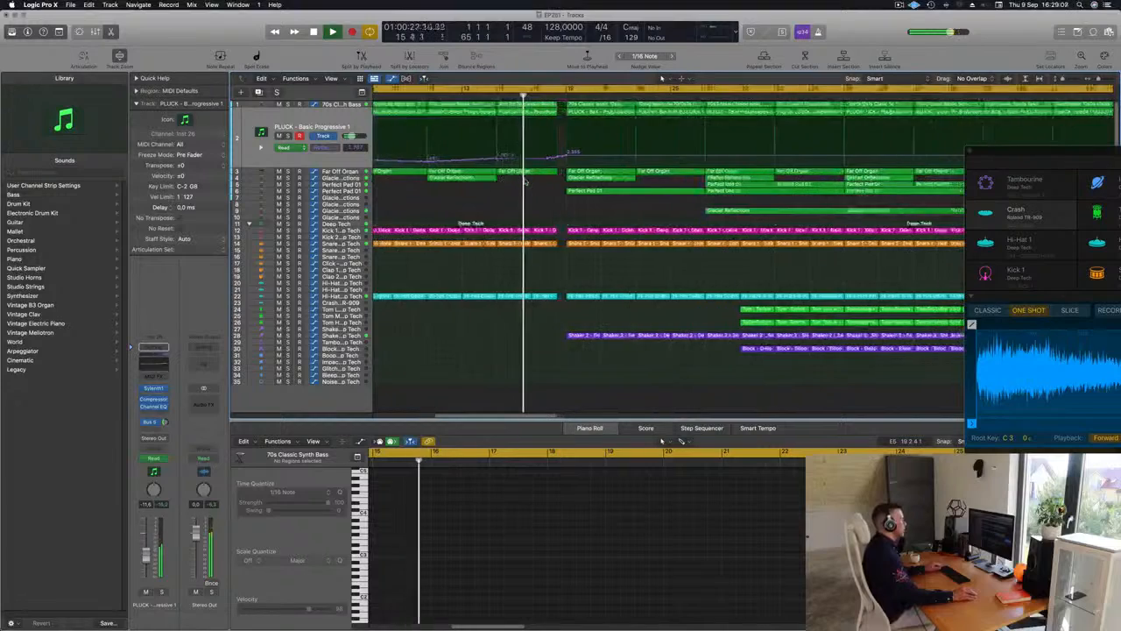
scroll(530, 196, "down", 3)
scroll(528, 197, "down", 3)
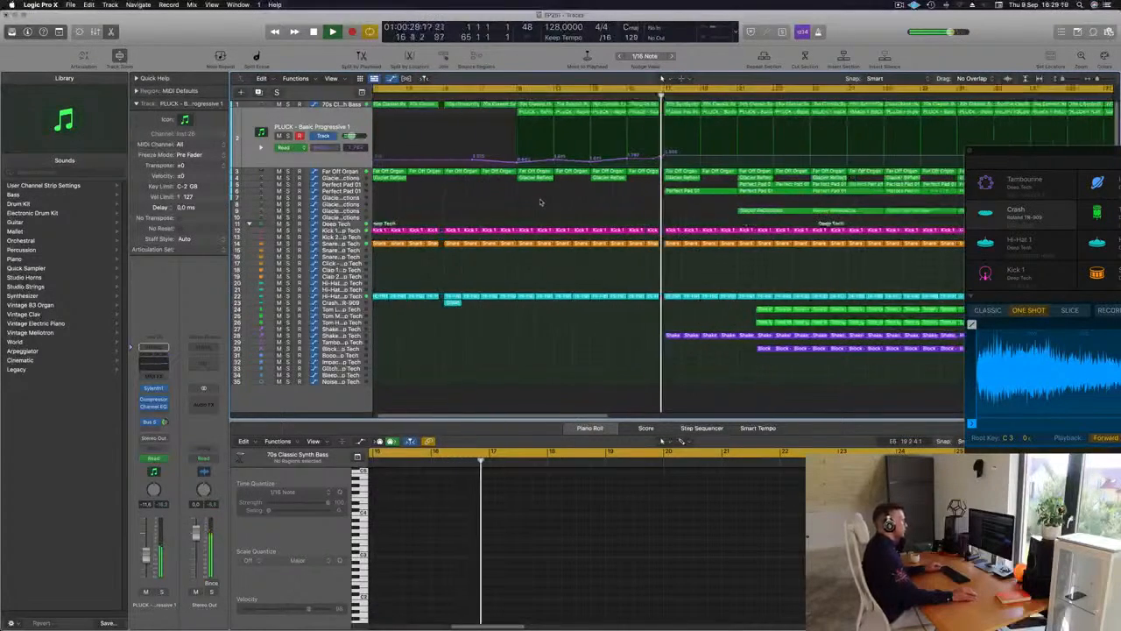
scroll(552, 211, "down", 6)
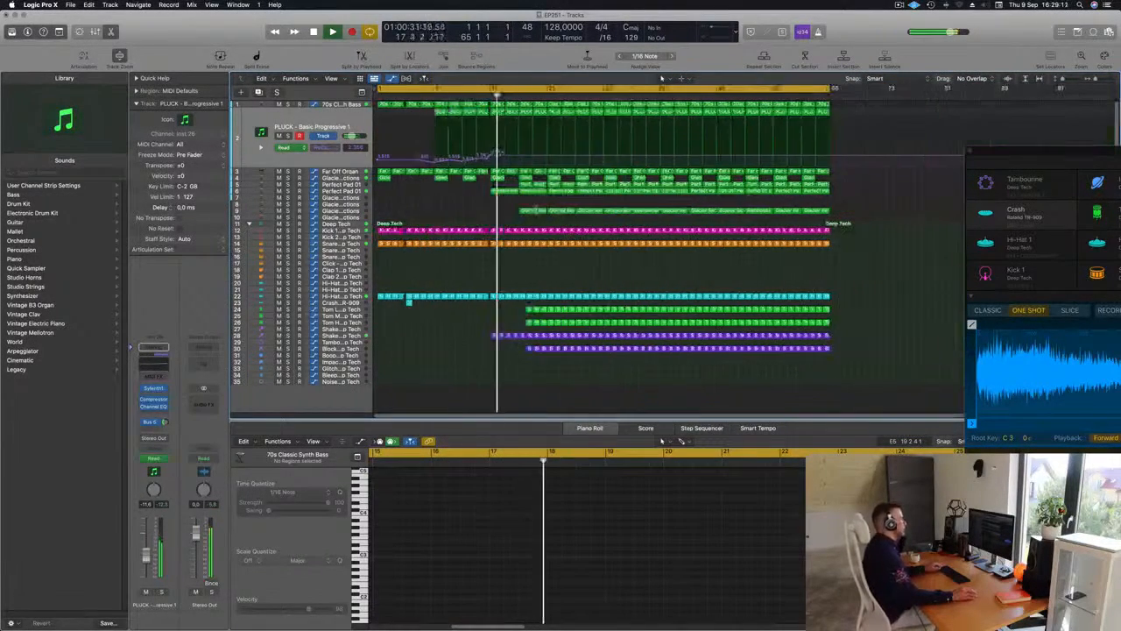
left_click(535, 211)
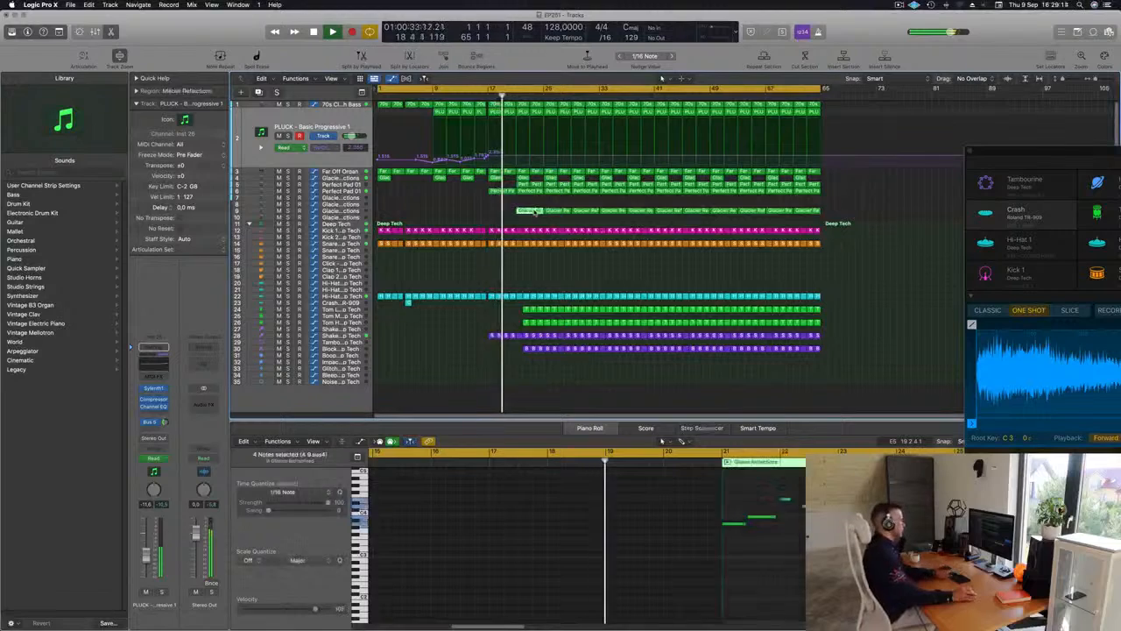
key("Delete")
Delete the Perfect Pad 01 regions on tracks 5 and 6 from bar 21 up to bar 25
scroll(527, 214, "up", 1)
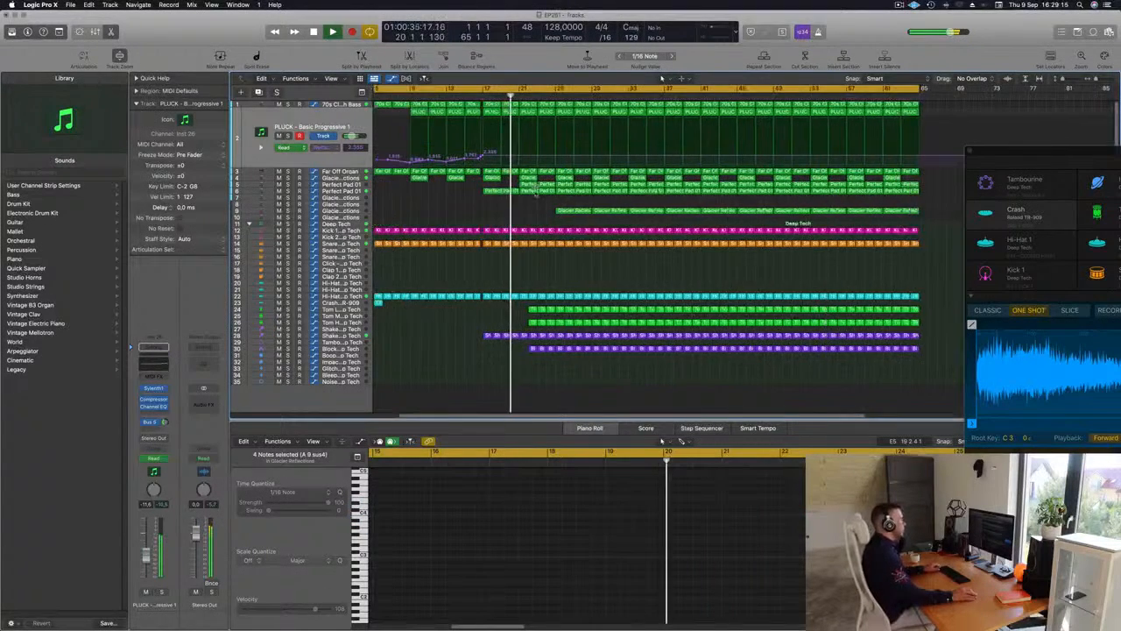
left_click(532, 185)
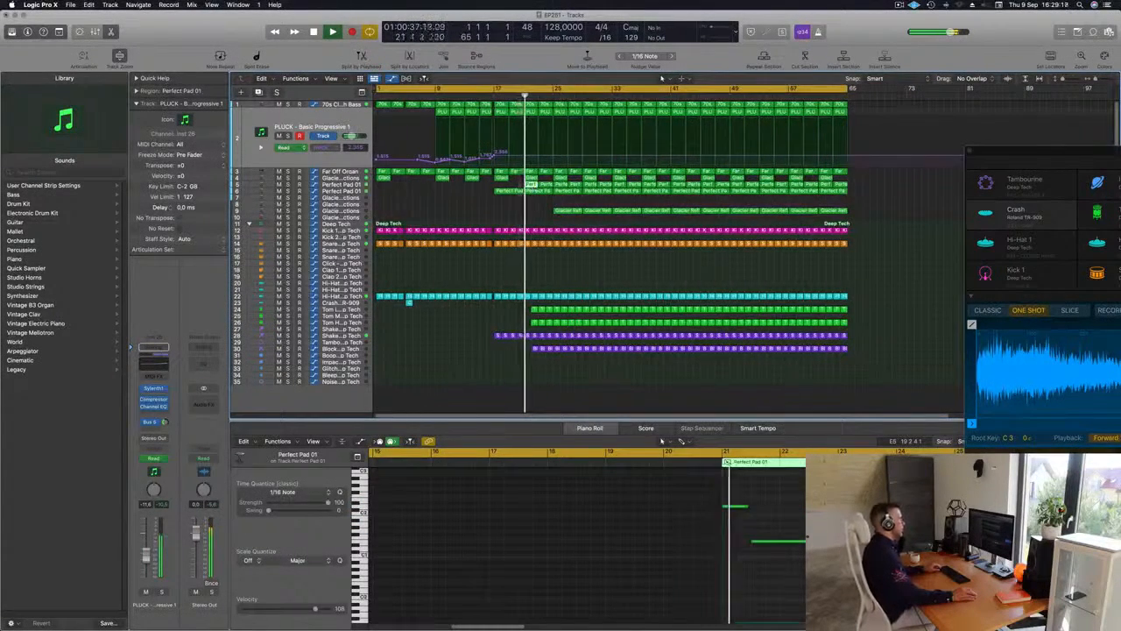
left_click(484, 96)
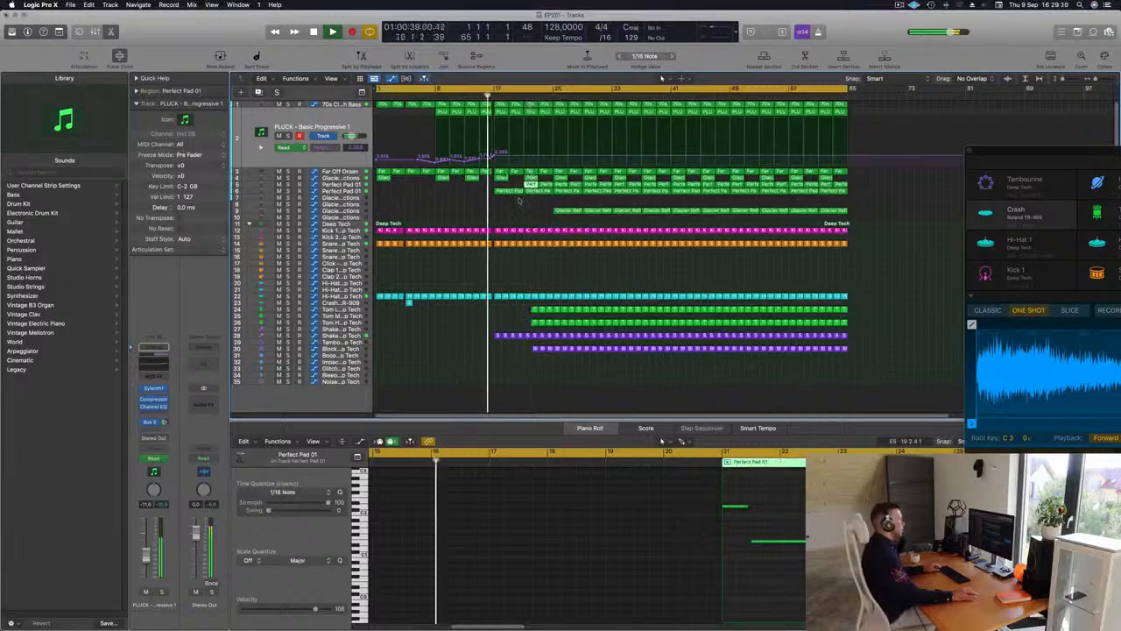
left_click_drag(532, 207, 549, 187)
key("Delete")
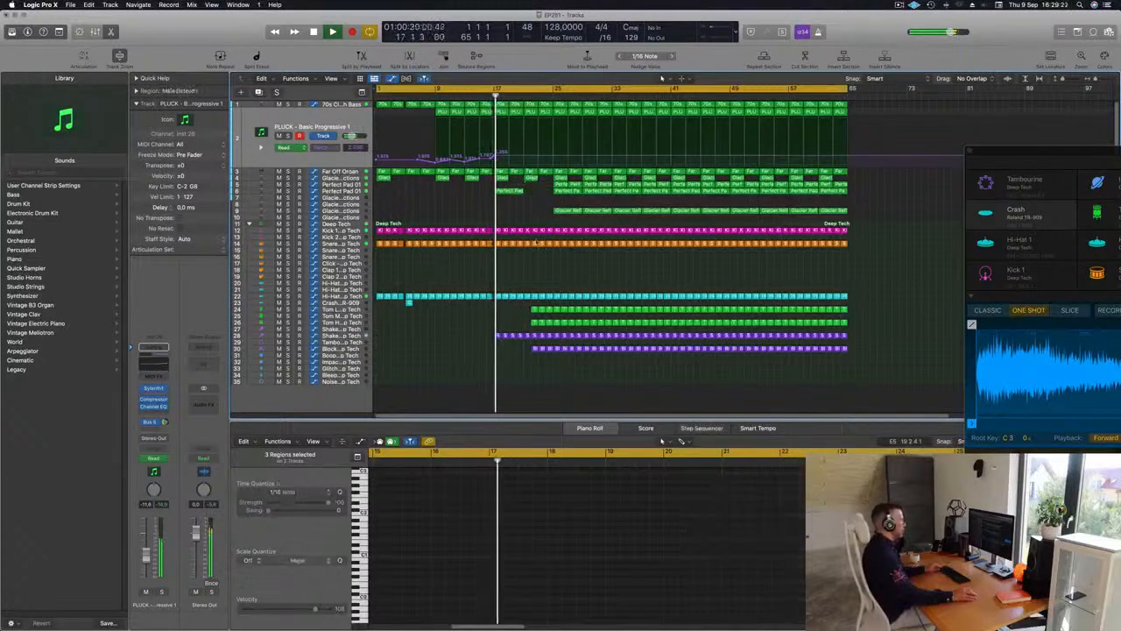
Delete the two Tom regions and the Block region at bar 22
scroll(622, 279, "up", 5)
scroll(623, 280, "down", 5)
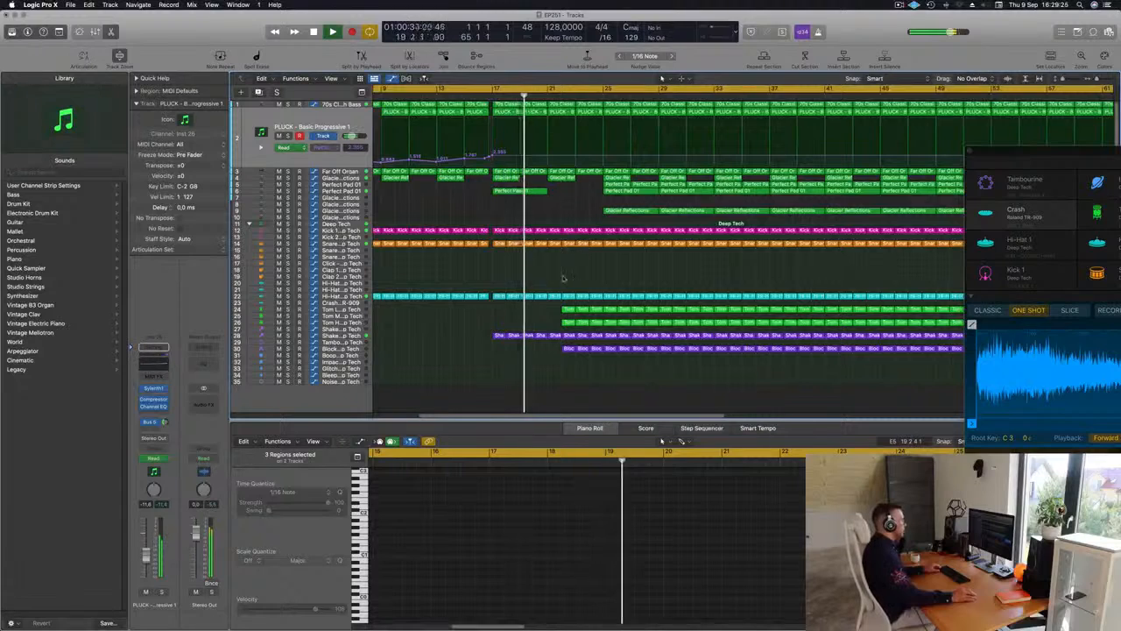
left_click_drag(556, 304, 566, 325)
key("Delete")
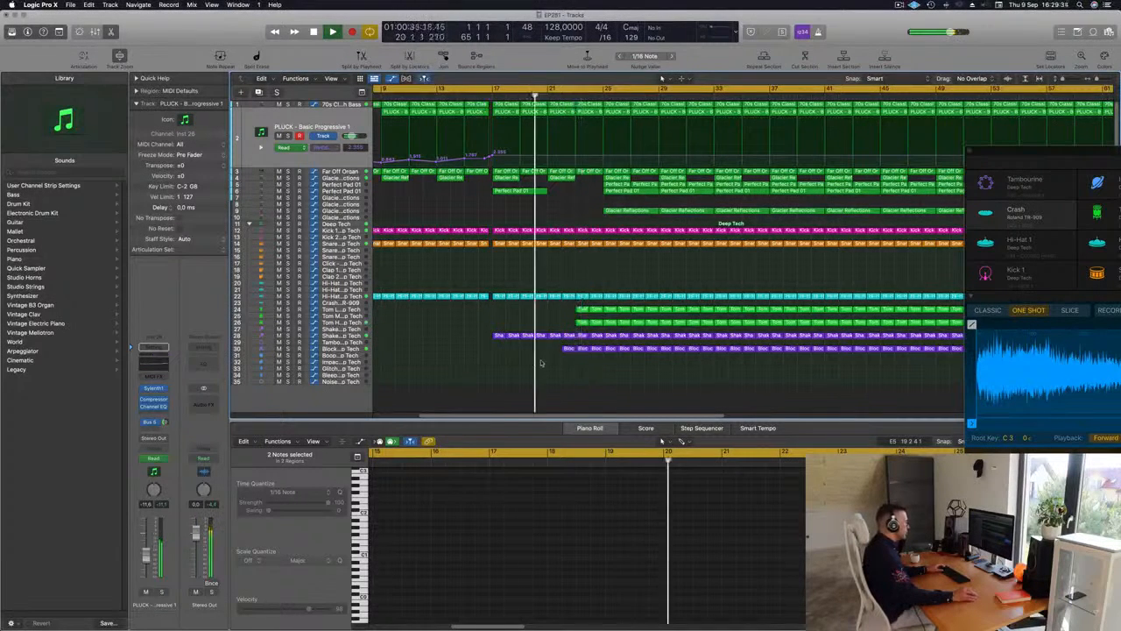
left_click(568, 348)
key("Delete")
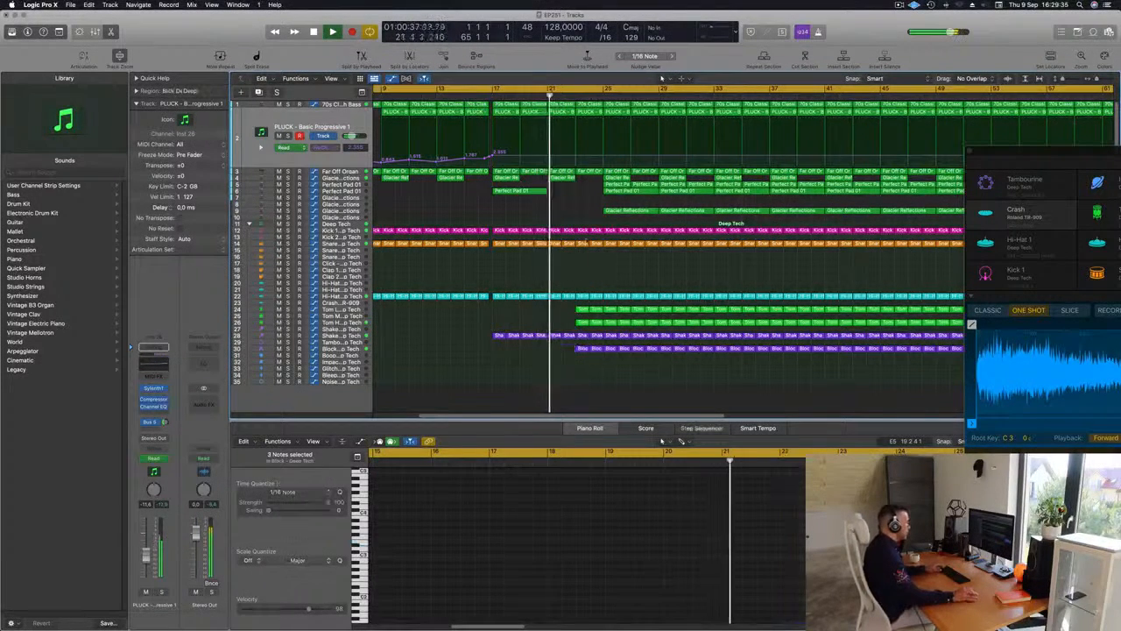
Delete the Hi-Hat, Tom and Shaker regions from bar 23 up to bar 25, keeping the Block regions, and replay the section
left_click_drag(582, 291, 585, 332)
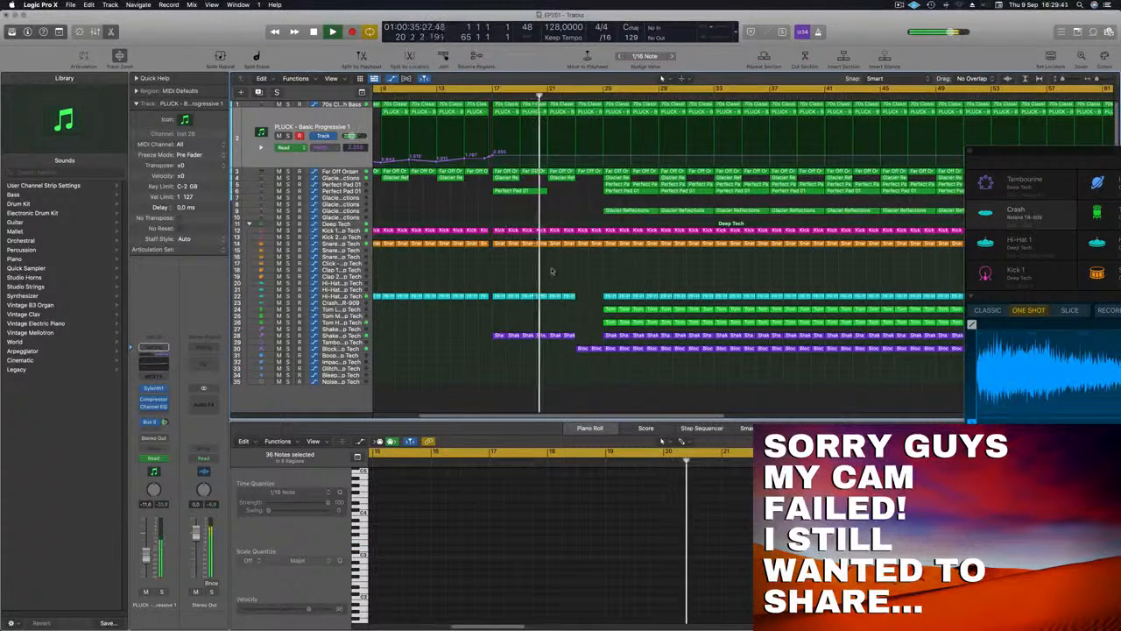
scroll(569, 269, "down", 3)
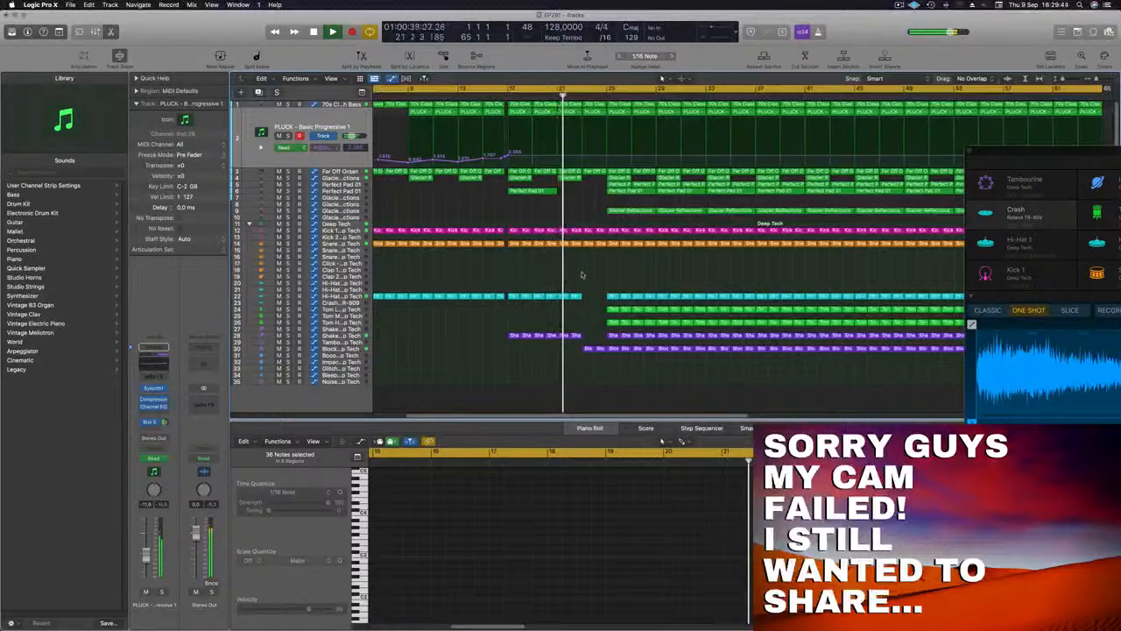
scroll(621, 282, "up", 2)
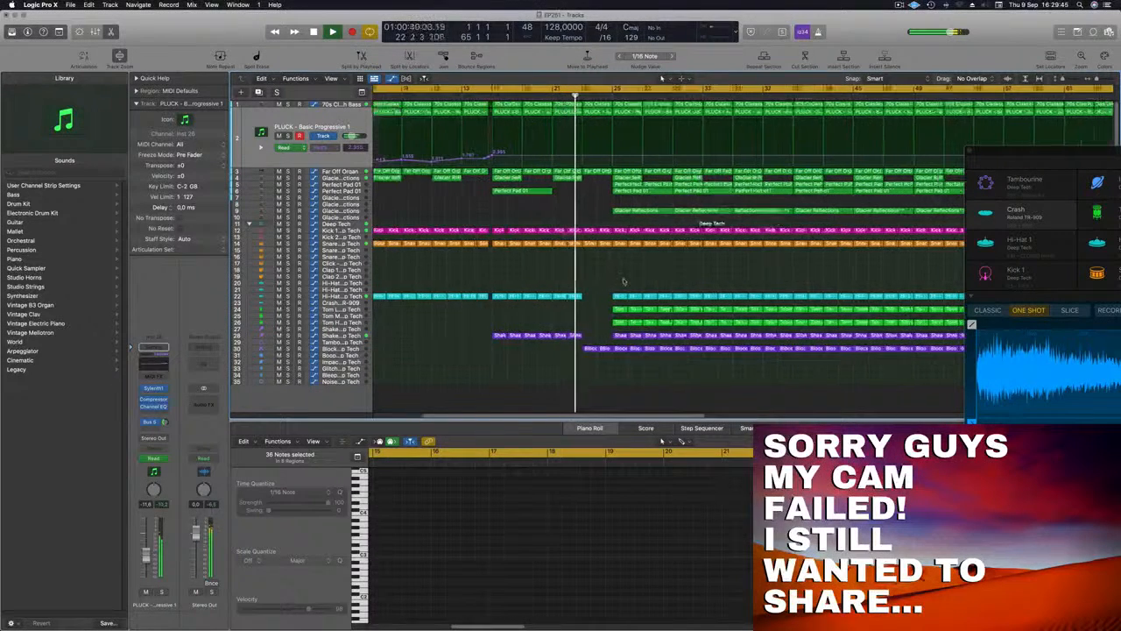
scroll(623, 280, "down", 3)
scroll(657, 284, "left", 2)
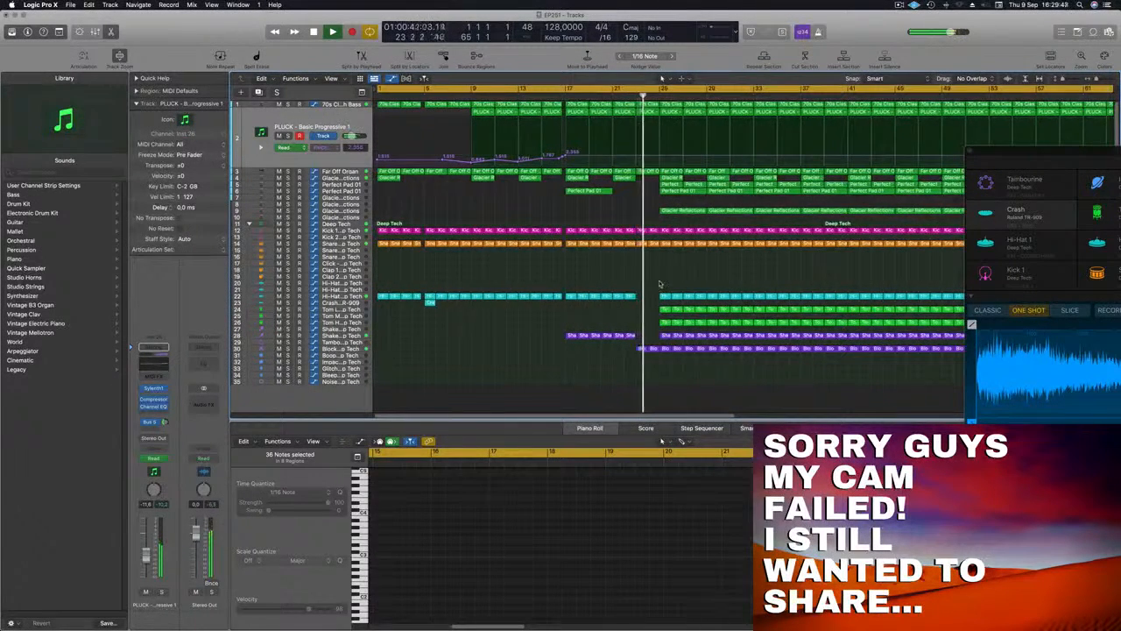
key("comma")
key("comma")
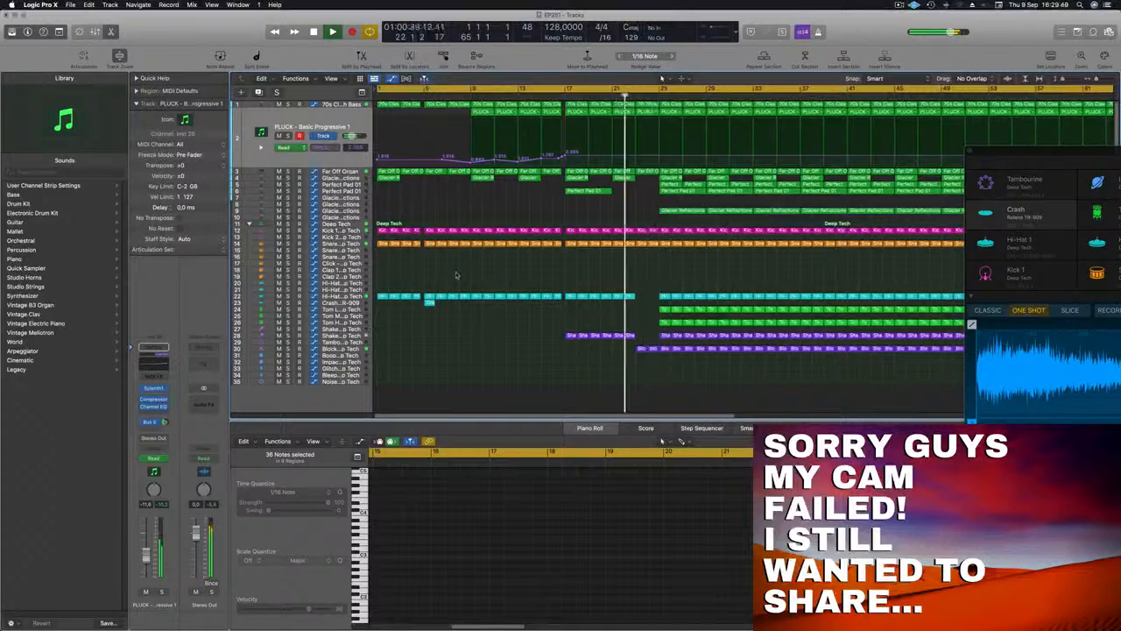
Set the Block - Deep Tech track's volume to about -11.6 dB and replay the passage before bar 23
left_click(347, 348)
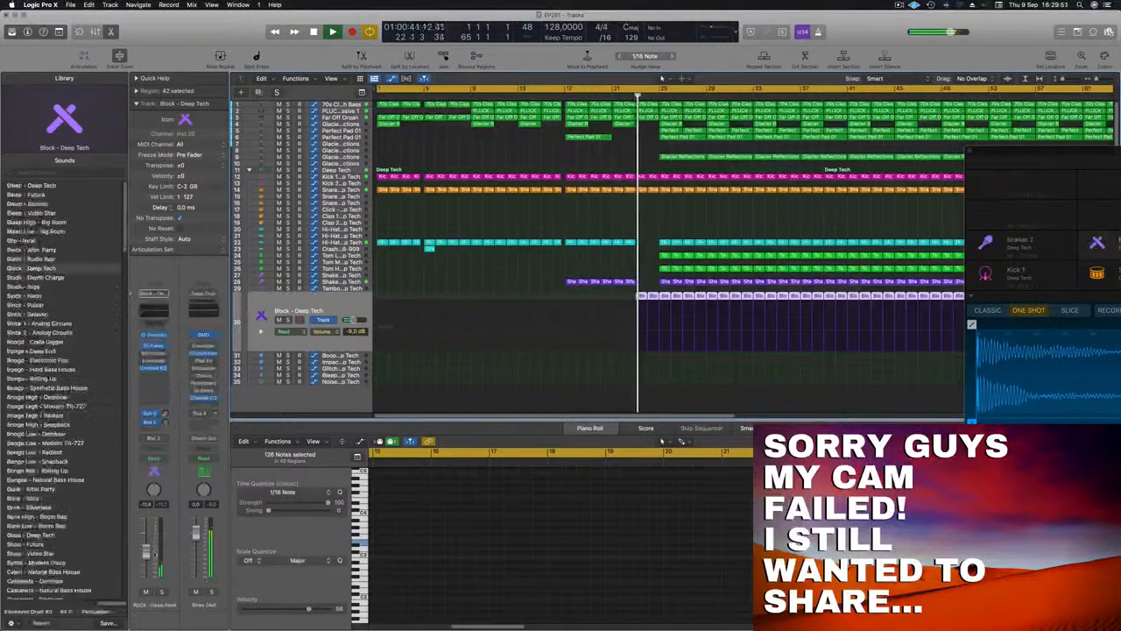
scroll(542, 376, "down", 5)
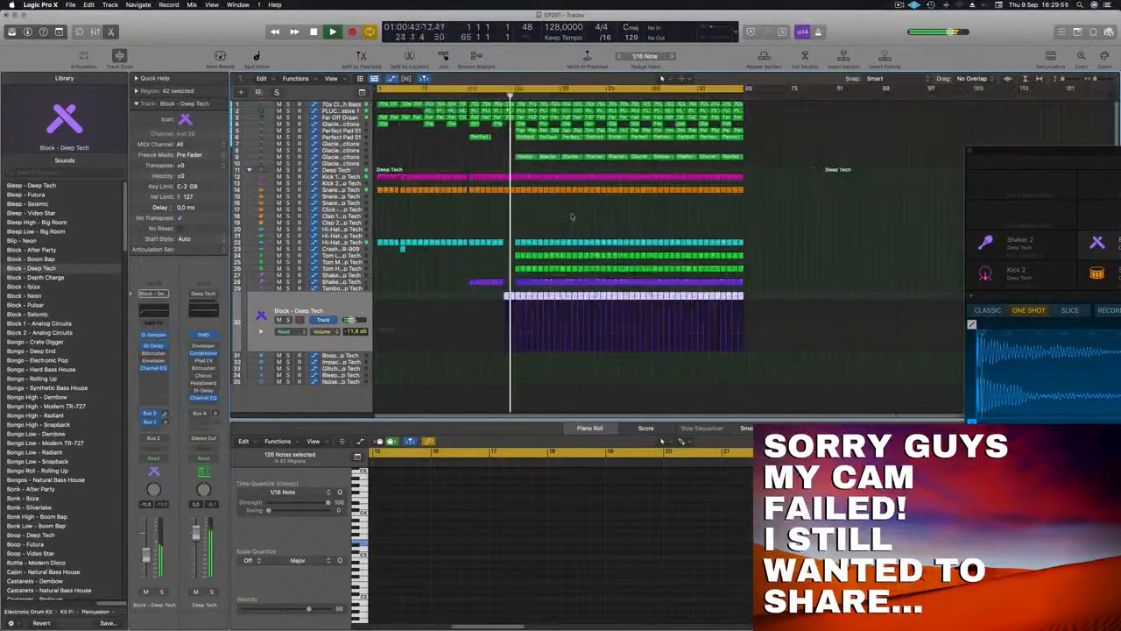
scroll(575, 217, "up", 1)
left_click(478, 98)
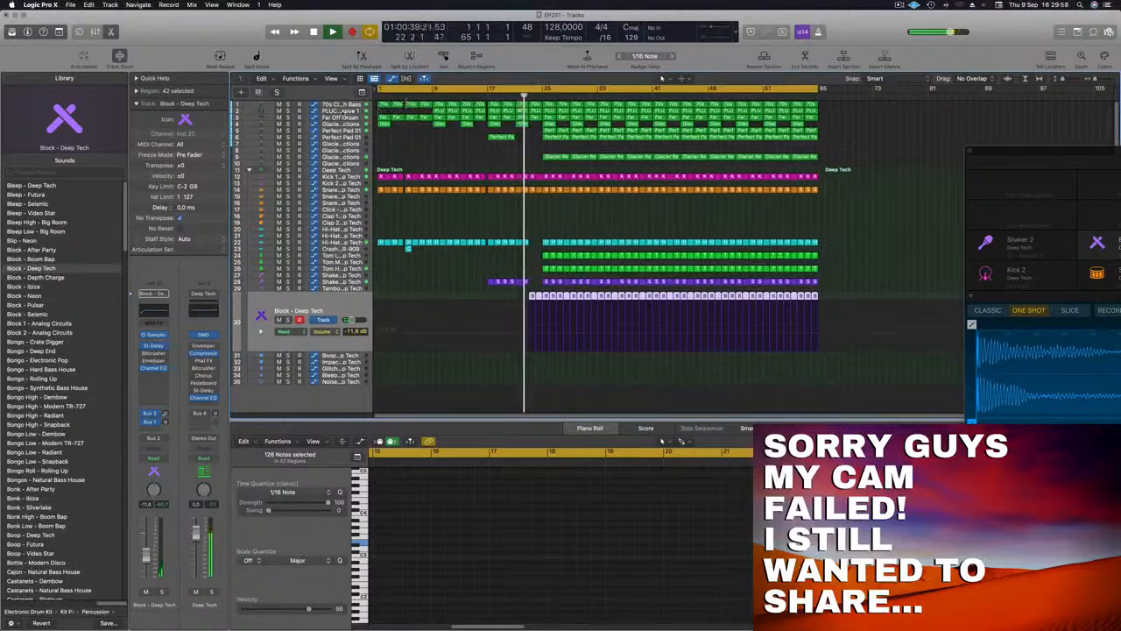
Extend the PLUCK track's filter automation to dip near bar 23 and rise to about 2.6 shortly after bar 25
left_click(340, 111)
left_click(528, 156)
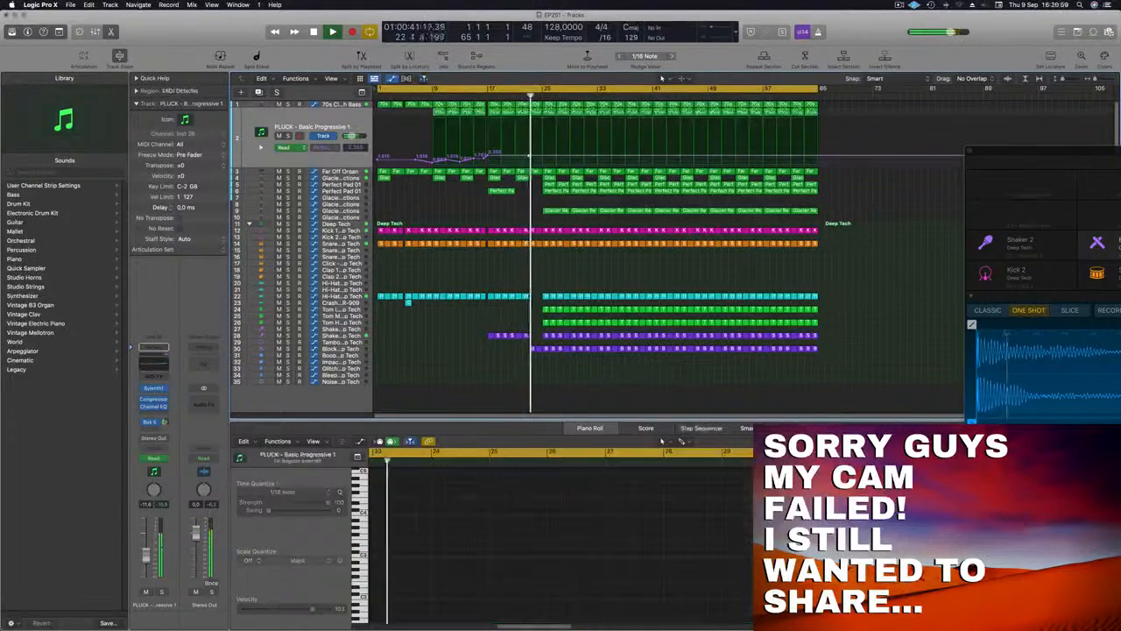
left_click_drag(529, 156, 554, 155)
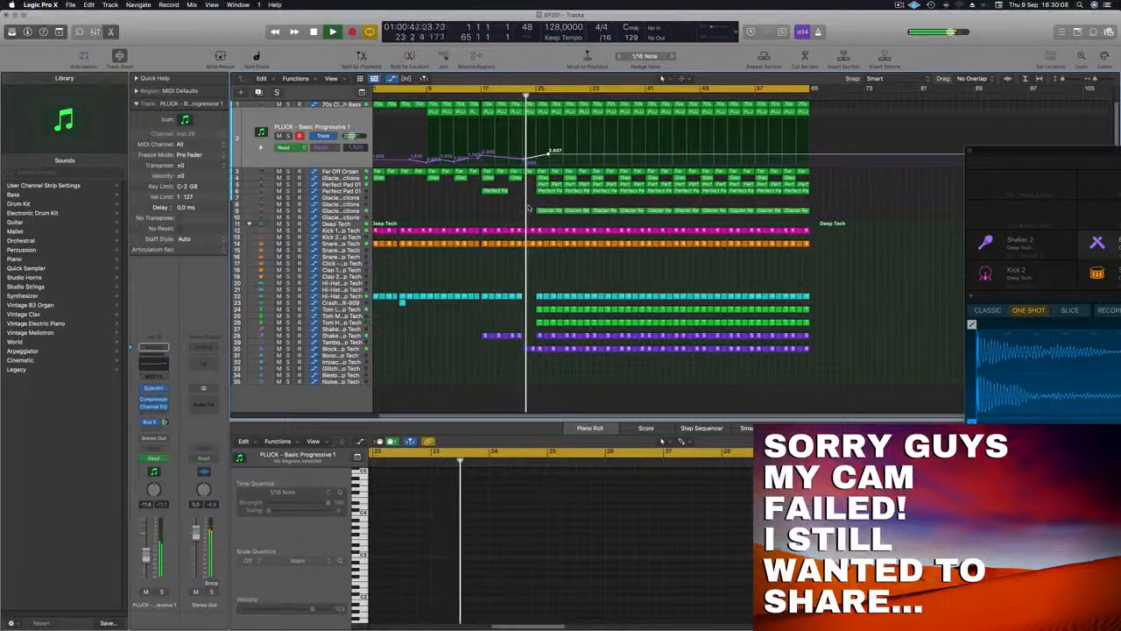
left_click(503, 211)
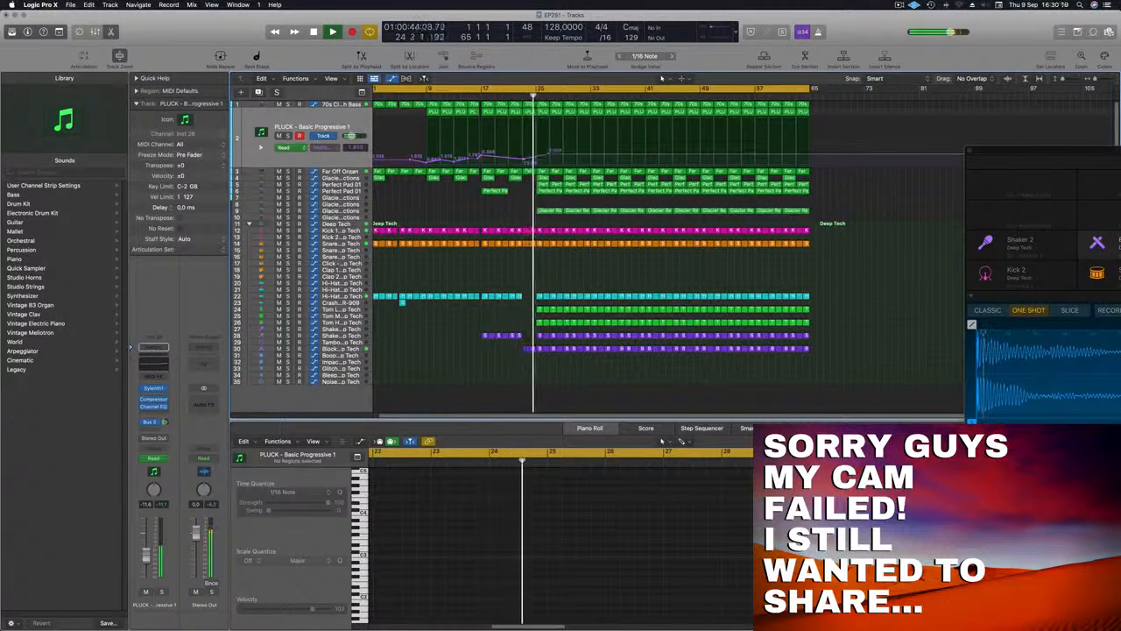
Delete the Glacier Reflections region on track 4 and the Perfect Pad 01 regions on tracks 5 and 6 from bar 25 to bar 29, then replay
key("super+Right")
key("super+Right")
key("super+Left")
key("super+Left")
key("super+Left")
scroll(530, 214, "up", 2)
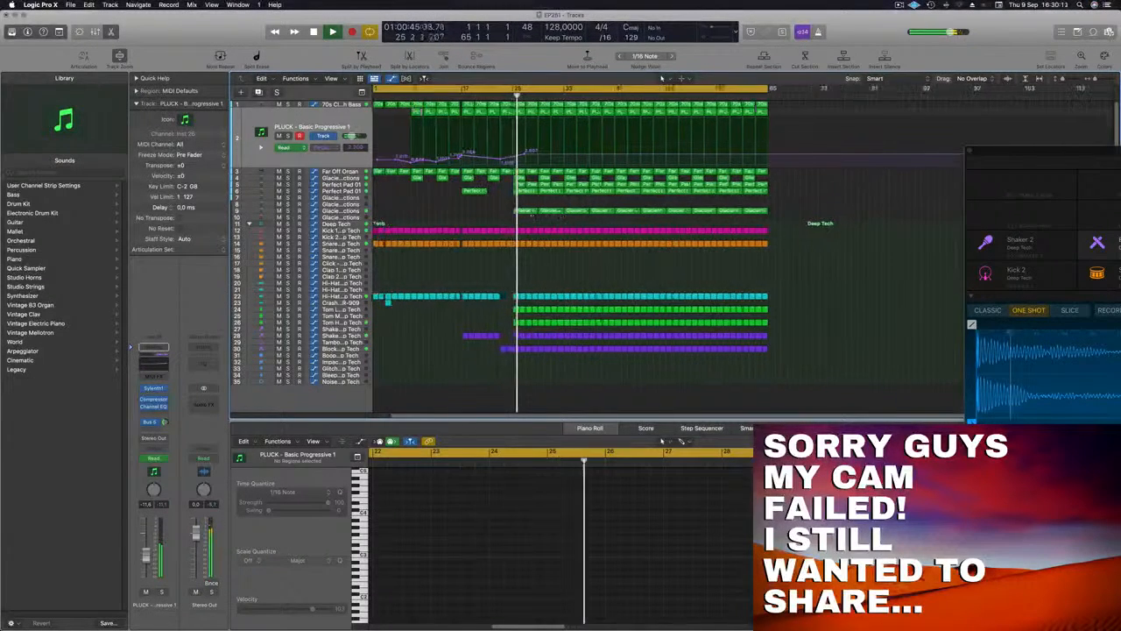
scroll(536, 145, "down", 1)
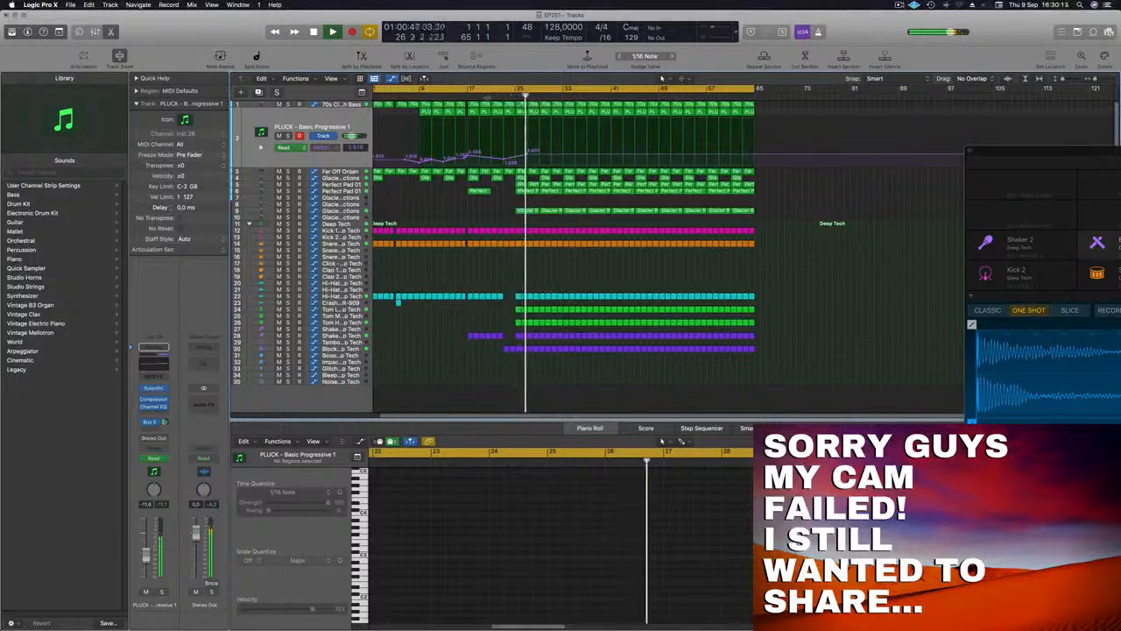
left_click(491, 94)
left_click(532, 211)
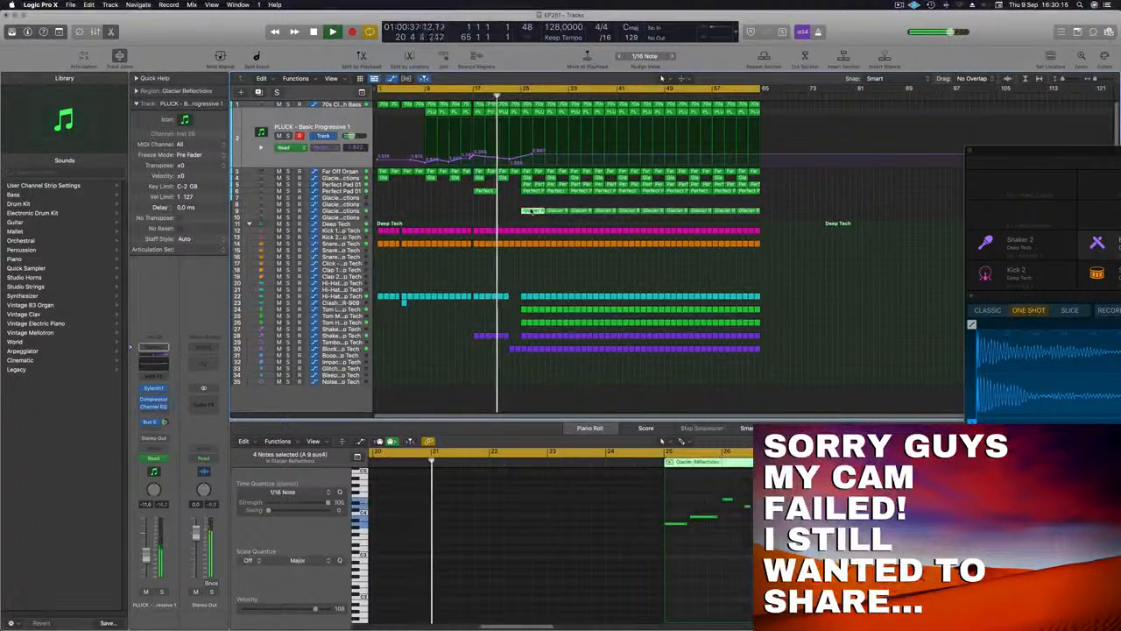
left_click_drag(529, 202, 538, 178)
key("BackSpace")
key("space")
key("space")
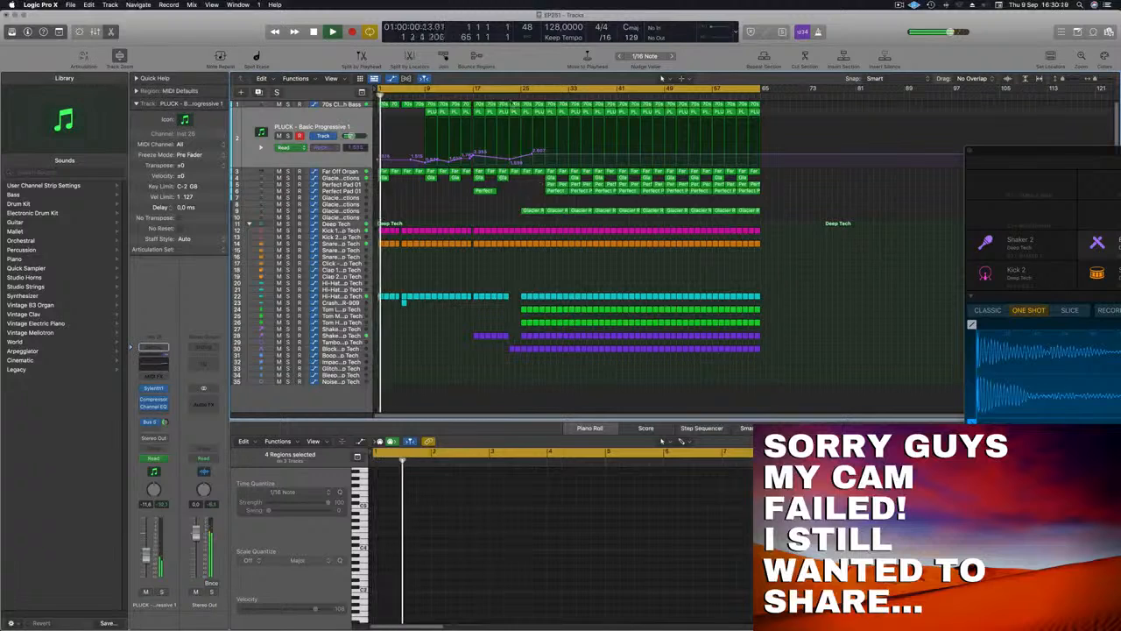
left_click(510, 94)
scroll(541, 206, "up", 1)
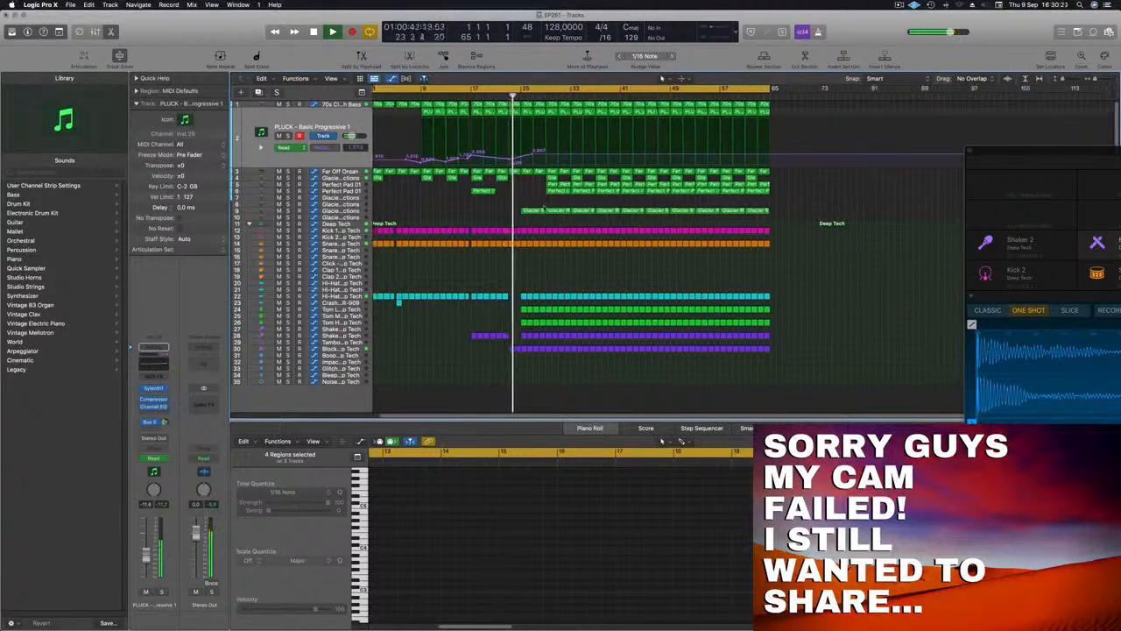
Delete the Snare, Hi-Hat, Tom, Shaker and Block regions from bar 25 to bar 29, keeping the Kick regions, and replay
left_click_drag(524, 238, 544, 370)
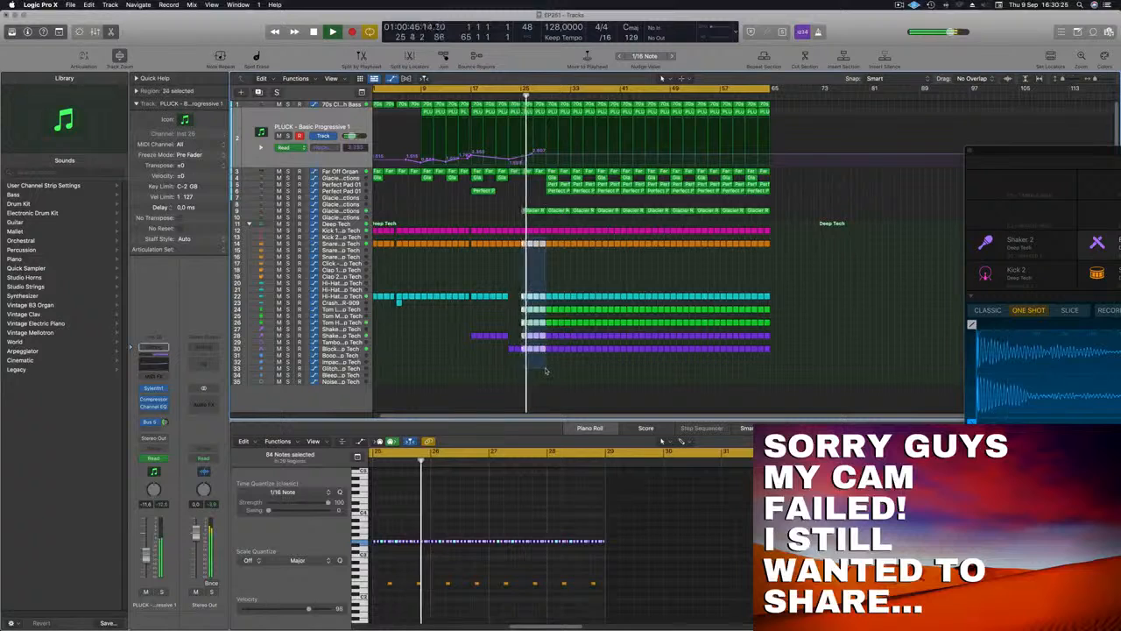
key("Delete")
left_click(508, 96)
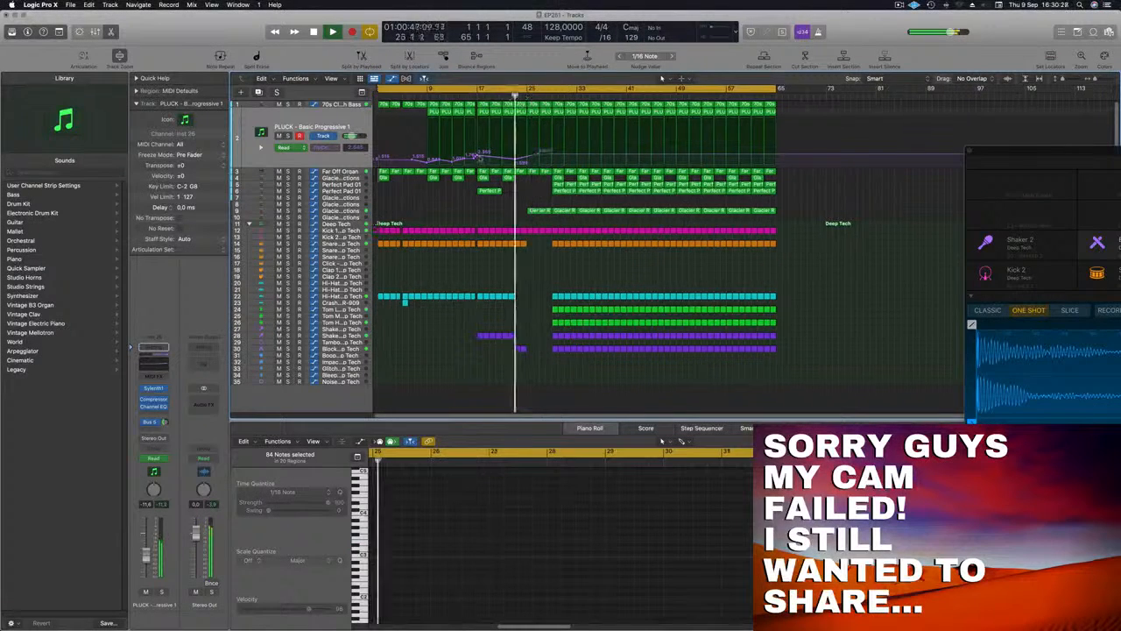
Lower the PLUCK track's filter automation point shortly after bar 25 to about 0.77
scroll(501, 180, "up", 3)
scroll(499, 189, "down", 4)
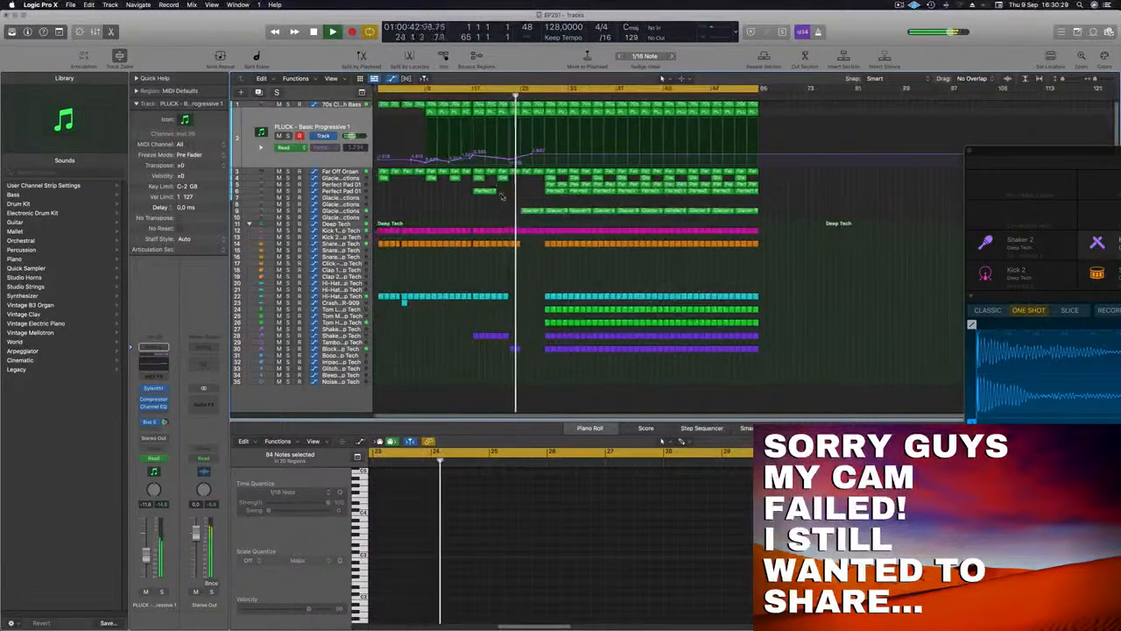
scroll(501, 193, "up", 4)
scroll(513, 212, "down", 3)
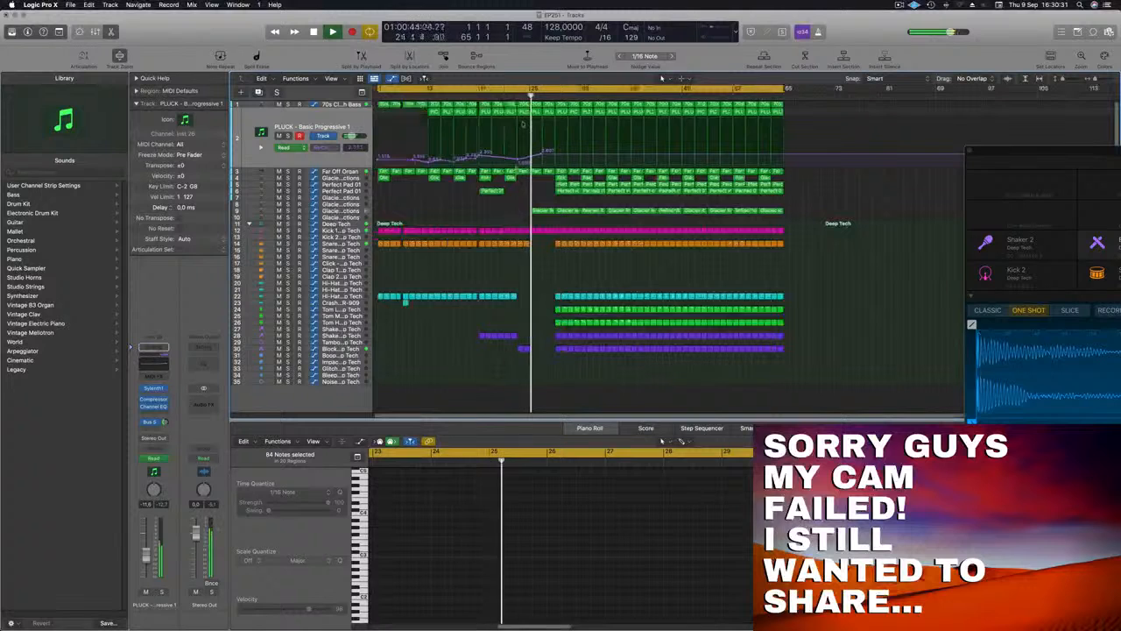
left_click_drag(540, 155, 538, 163)
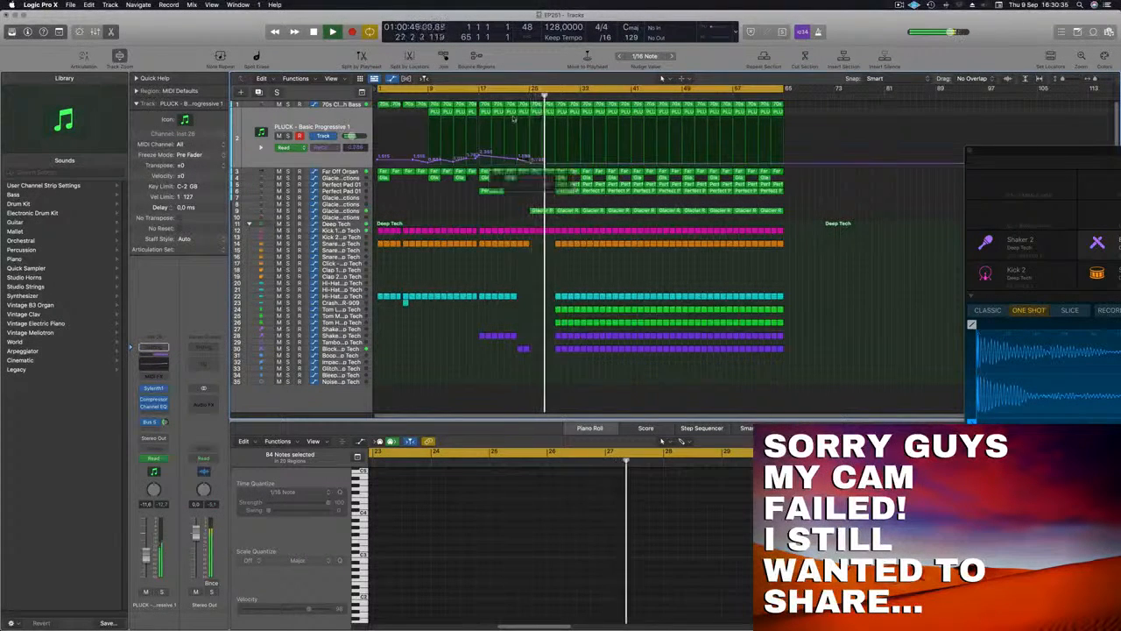
Delete the track 9 Glacier Reflections region at bar 25, place Perfect Pad 01 regions on tracks 5 and 6 from bar 25, and replay
left_click(541, 212)
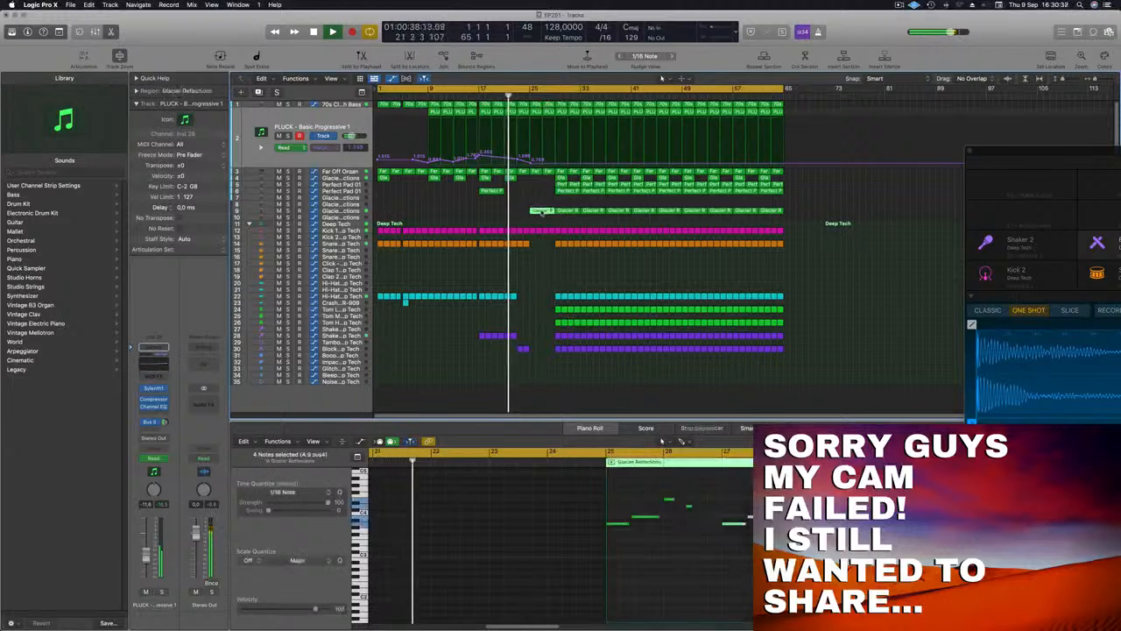
key("Delete")
left_click_drag(494, 191, 525, 201)
scroll(525, 203, "down", 2)
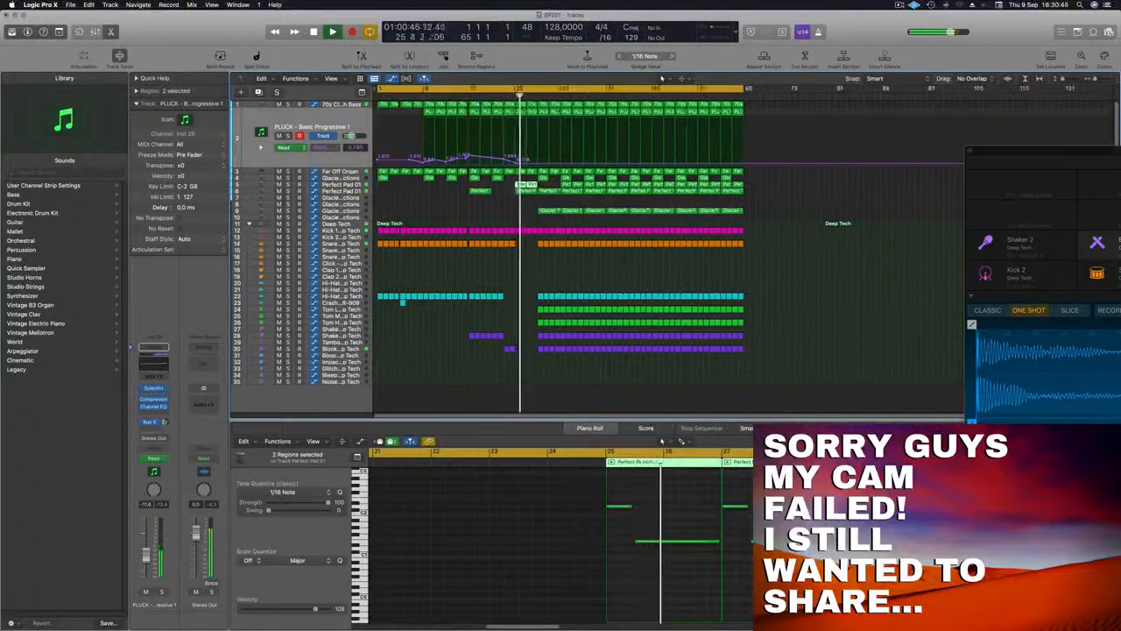
scroll(524, 203, "up", 5)
scroll(525, 204, "down", 5)
scroll(549, 116, "up", 4)
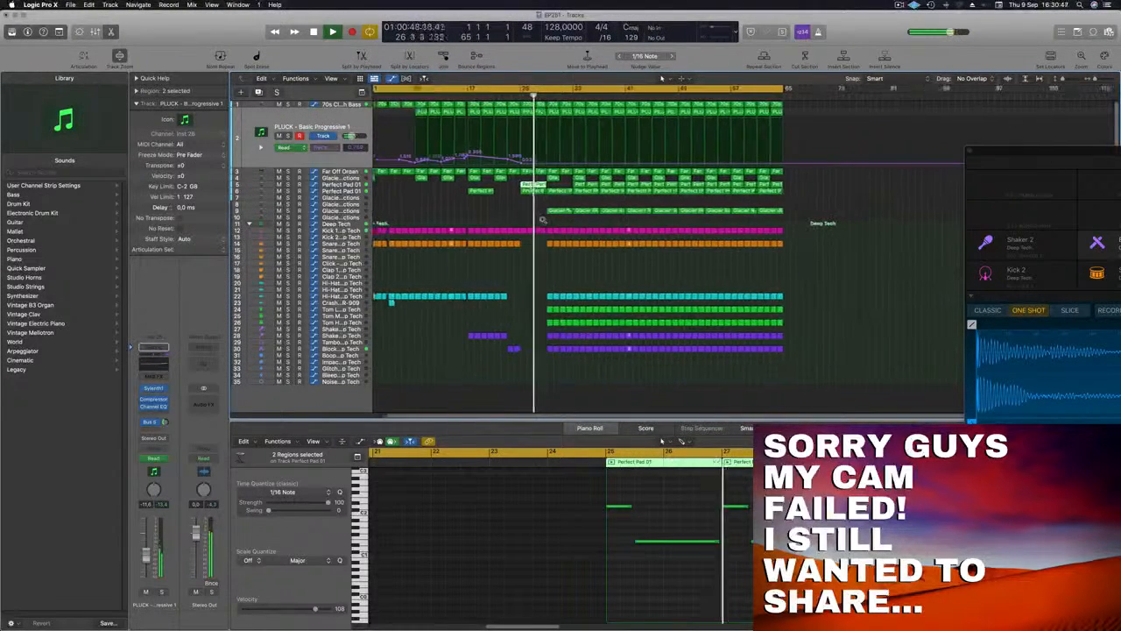
left_click(510, 96)
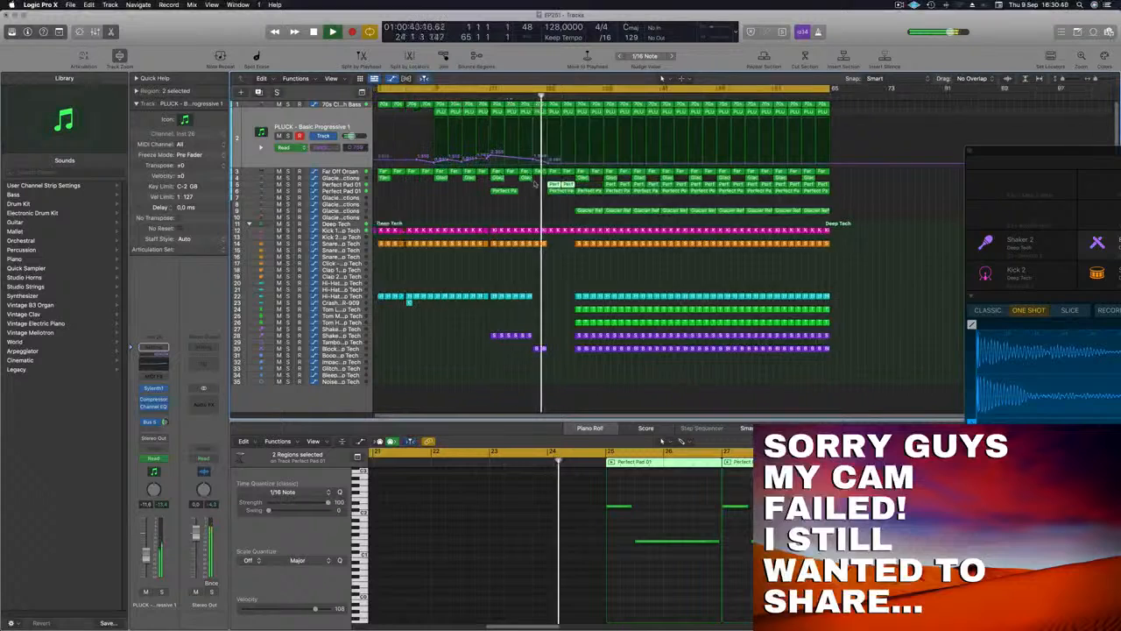
Inspect the notes of the track 6 Perfect Pad 01 region at bar 25 and select one of its notes
left_click(561, 191)
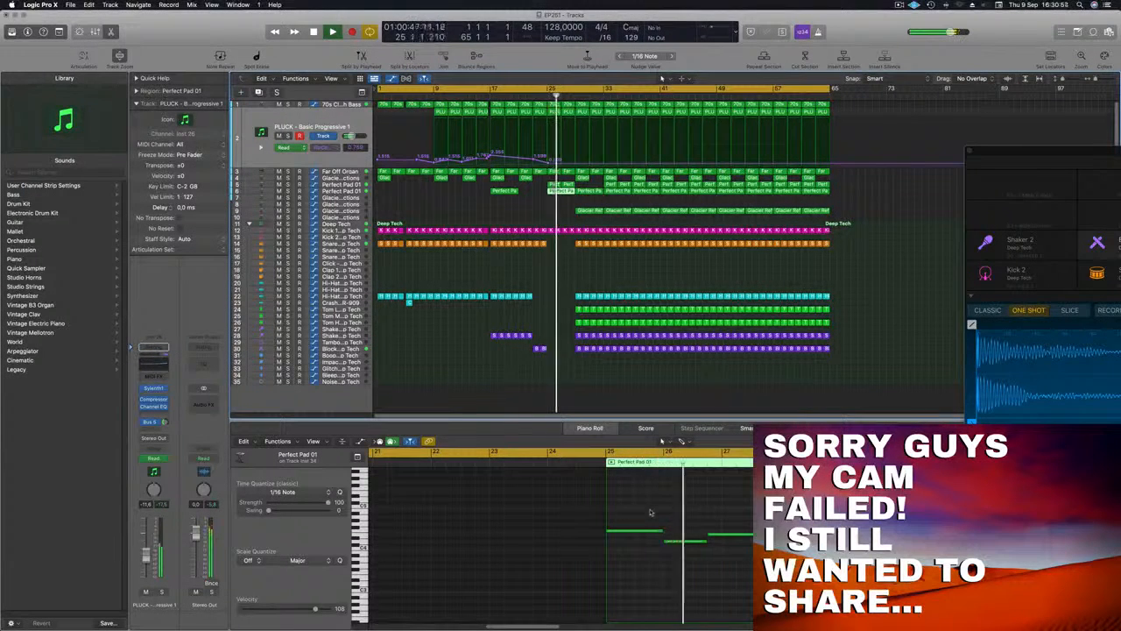
scroll(652, 513, "left", 3)
left_click(775, 526)
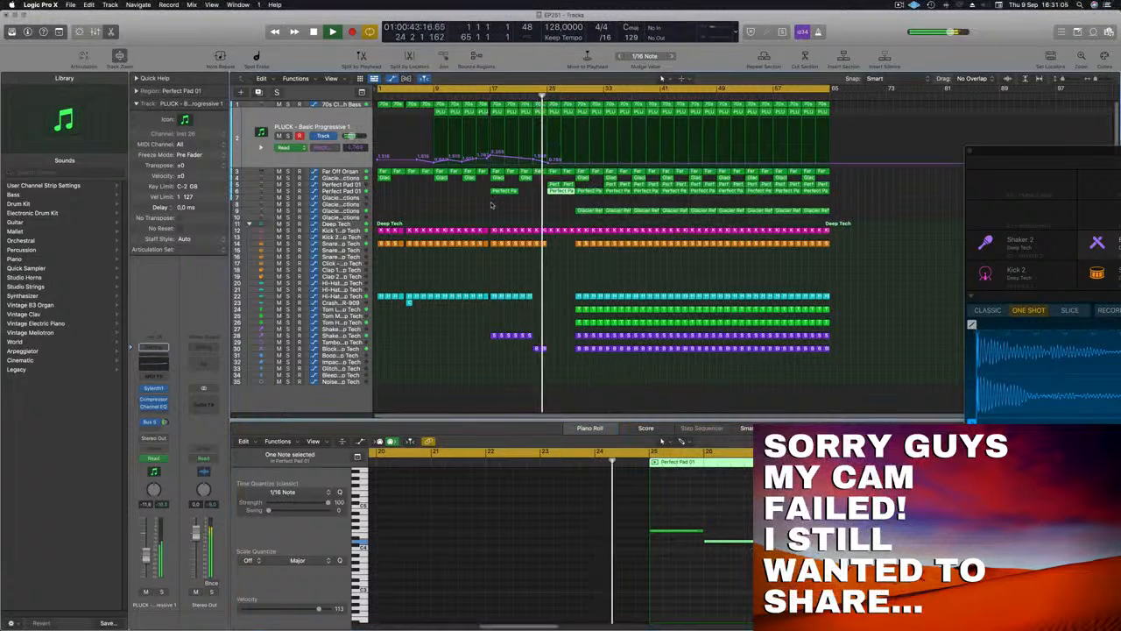
Remove the last Kick 1 region before bar 29 and replay from around bar 24
left_click(491, 205)
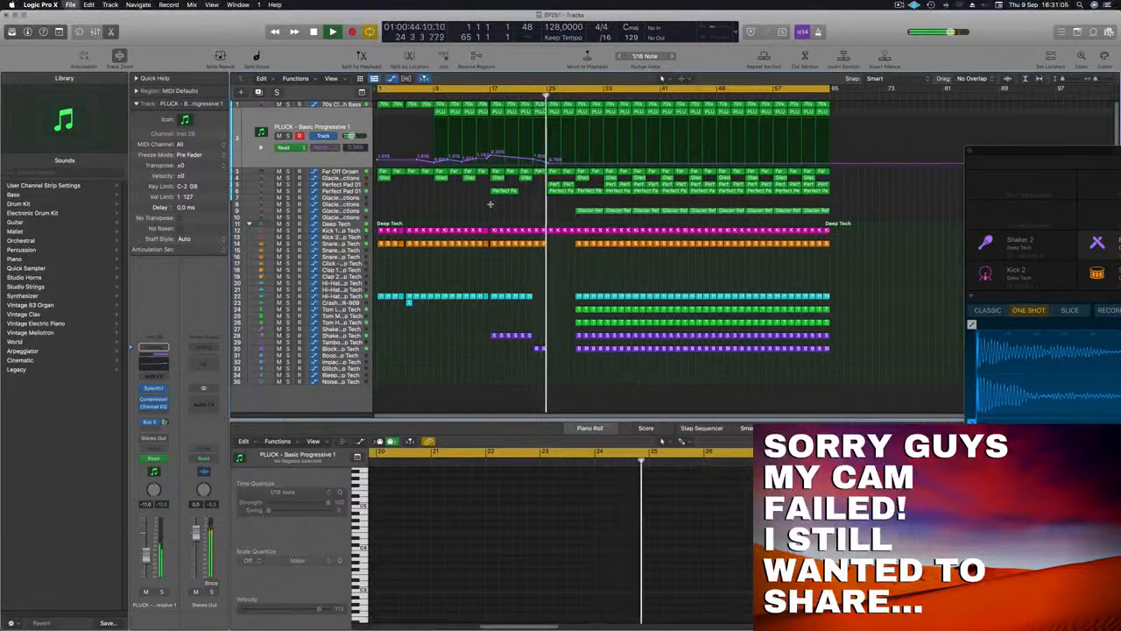
scroll(492, 210, "down", 2)
scroll(481, 212, "up", 5)
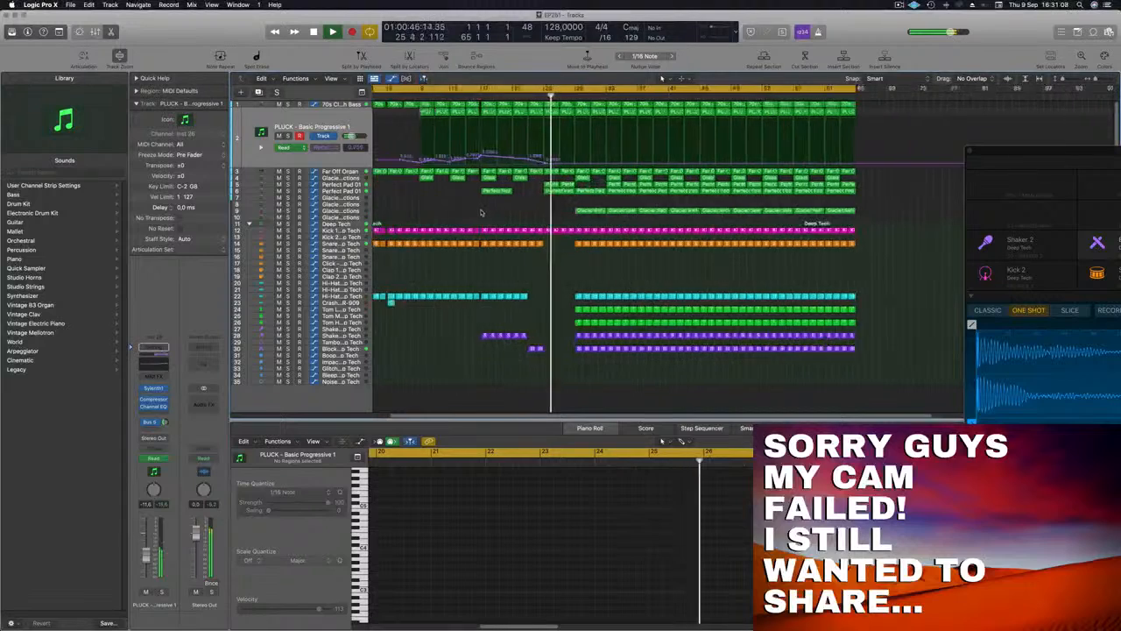
scroll(482, 212, "up", 3)
scroll(494, 216, "down", 4)
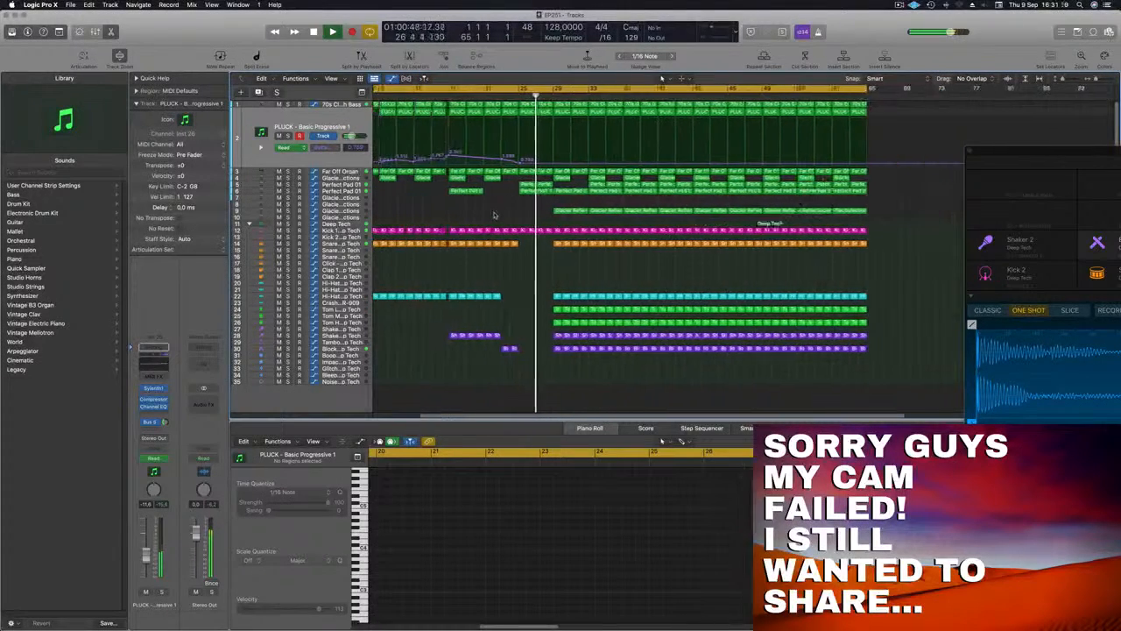
scroll(494, 216, "down", 3)
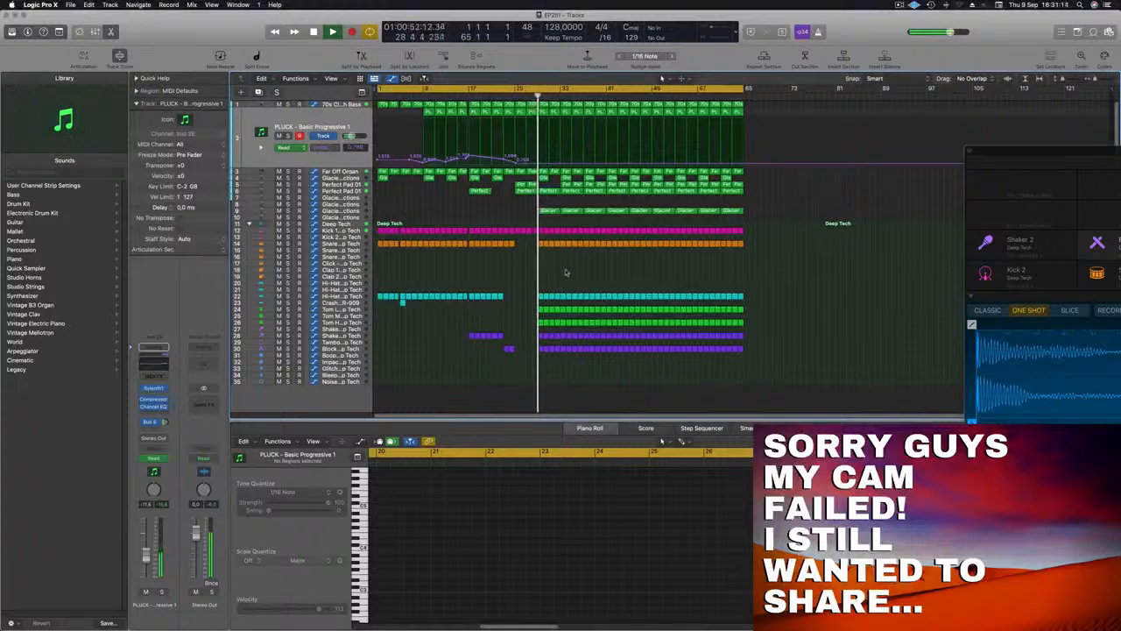
scroll(566, 272, "up", 5)
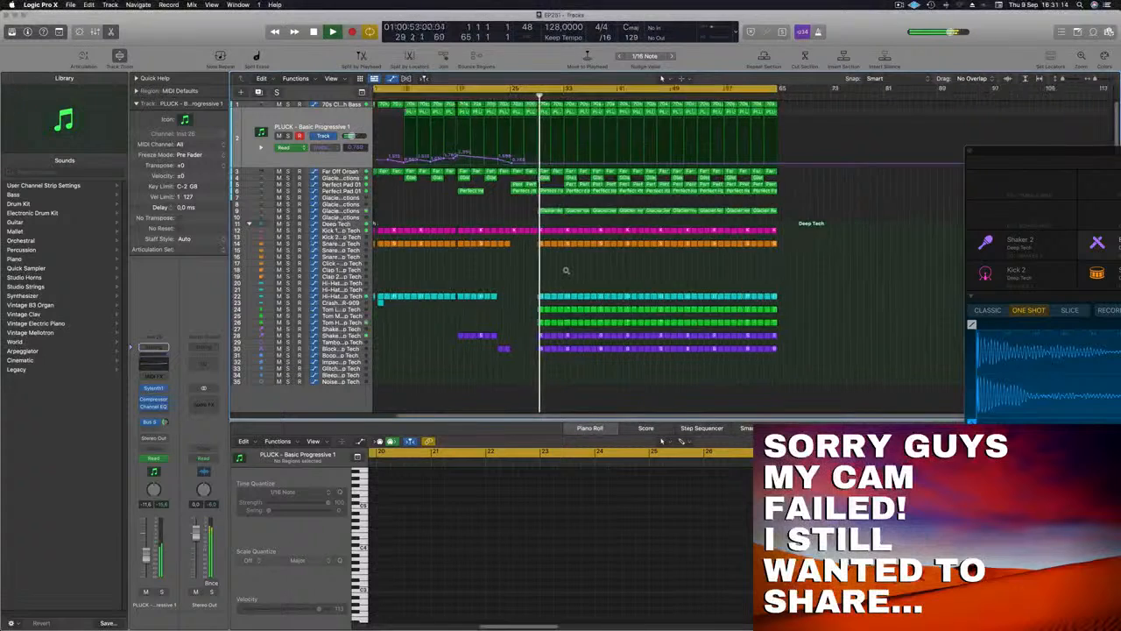
left_click(528, 231)
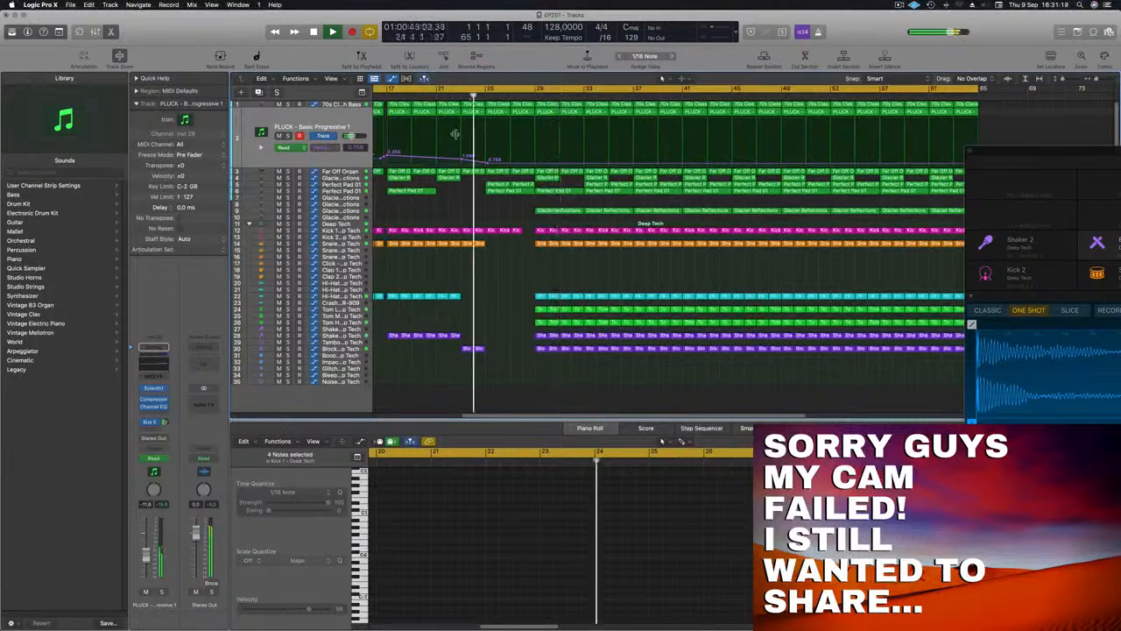
Delete the Glacier Reflections regions on track 9 from bar 29 to bar 37
left_click(603, 211, "shift")
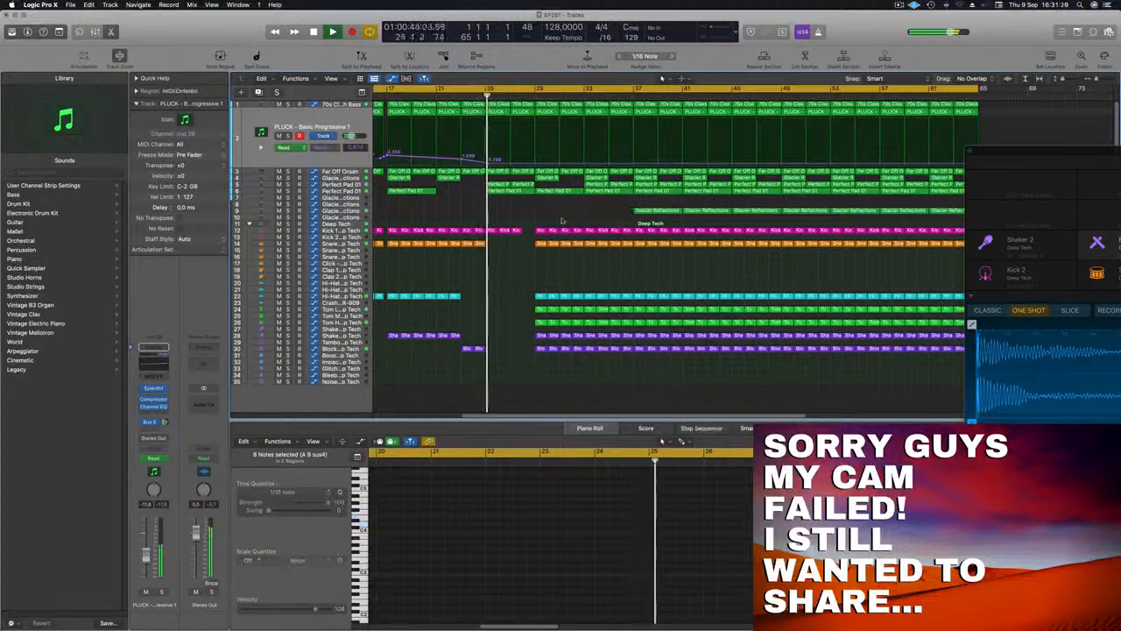
key("Delete")
key("z")
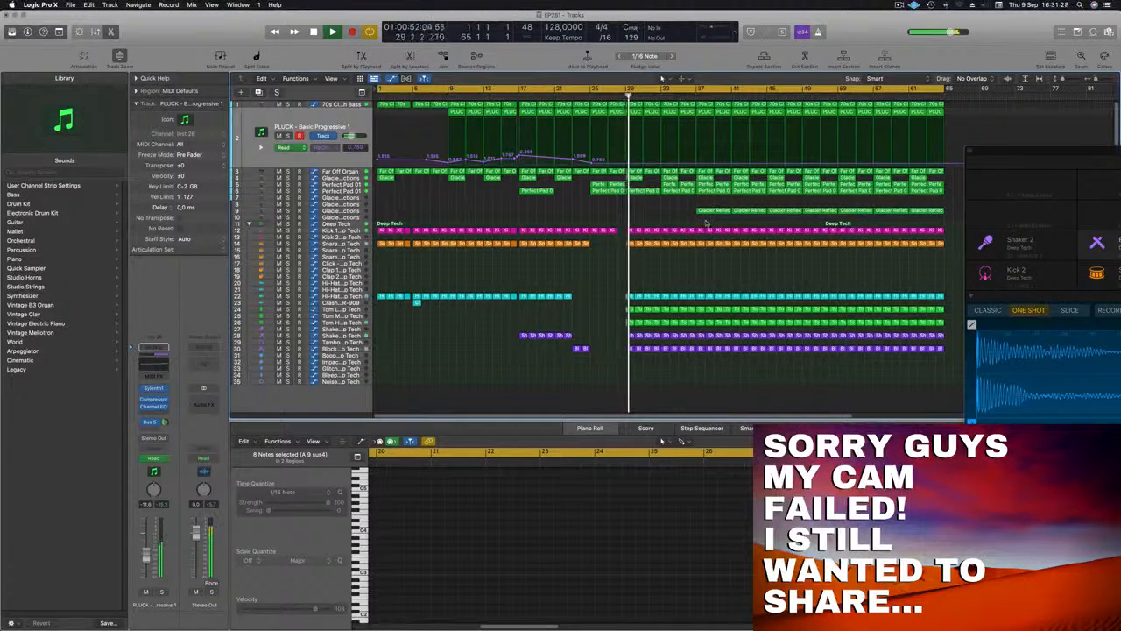
Delete the Kick, Snare, Hi-Hat, Tom, Shaker and Block regions from bar 37 to bar 41, then select the track 9 Glacier Reflections region at bar 37
left_click_drag(703, 225, 730, 358)
key("Delete")
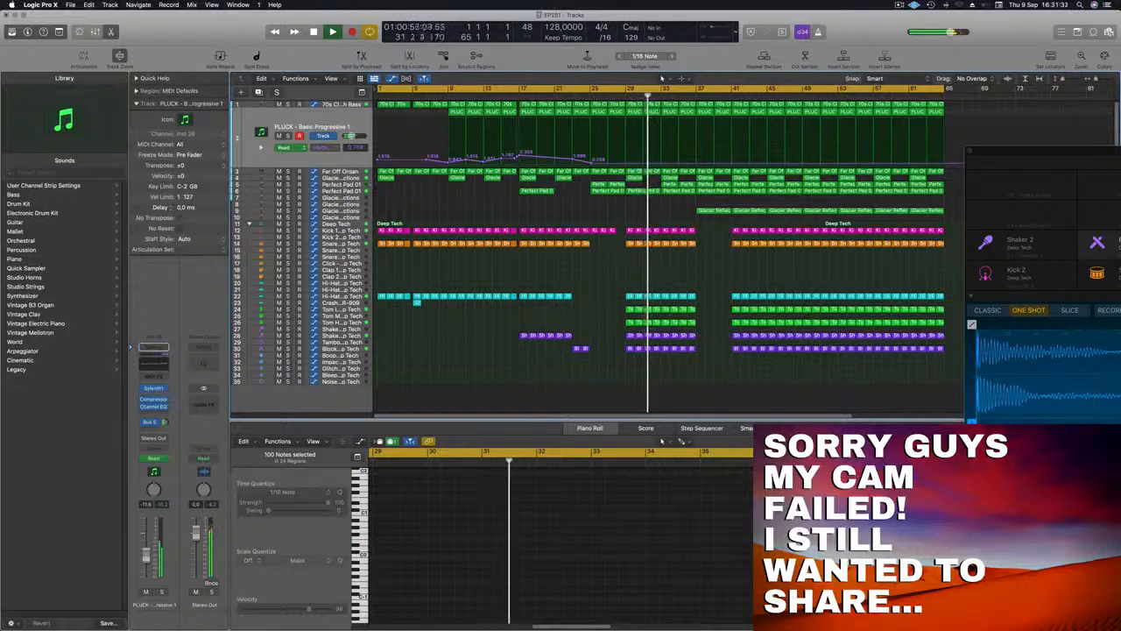
key("super+Left")
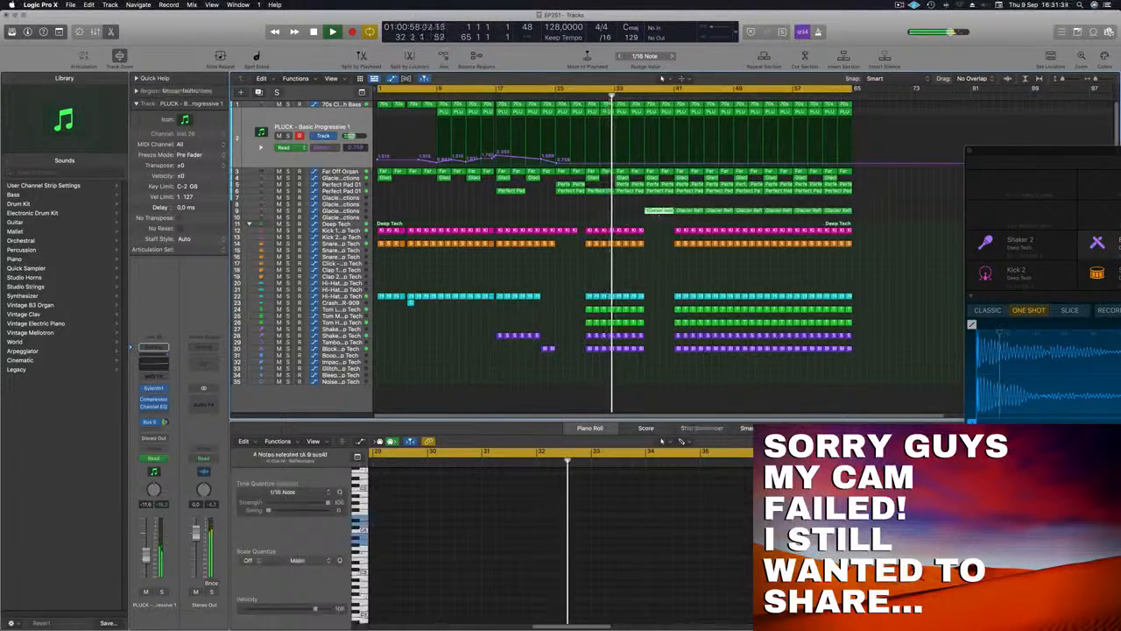
mouse_move(655, 211)
left_mouse_down()
mouse_move(623, 216)
mouse_move(649, 216)
left_mouse_up()
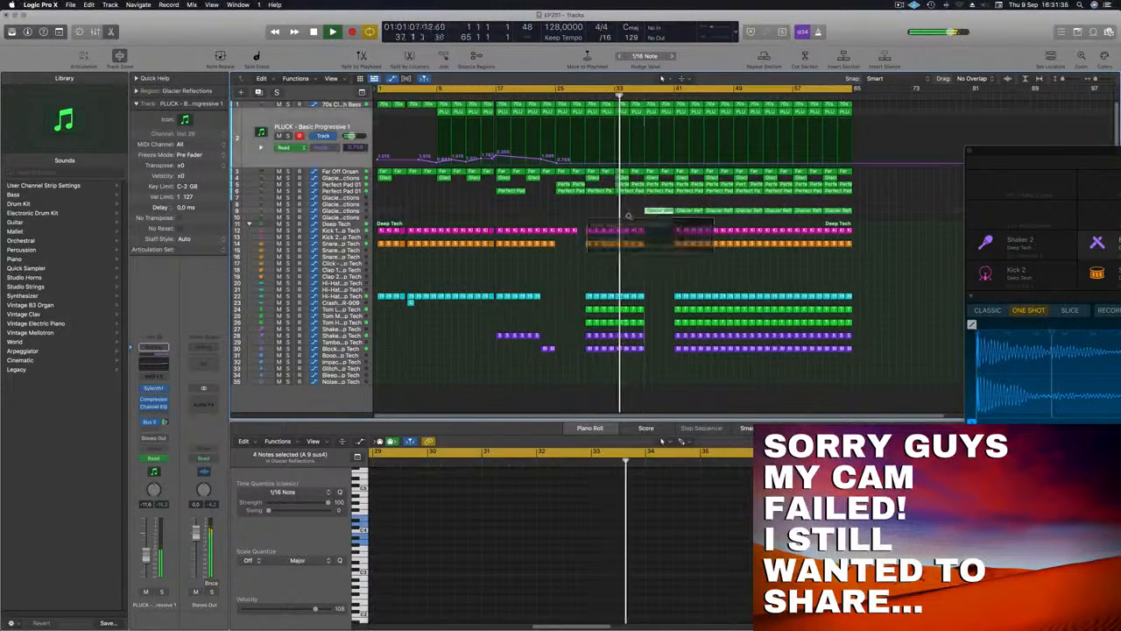
key("super+Left")
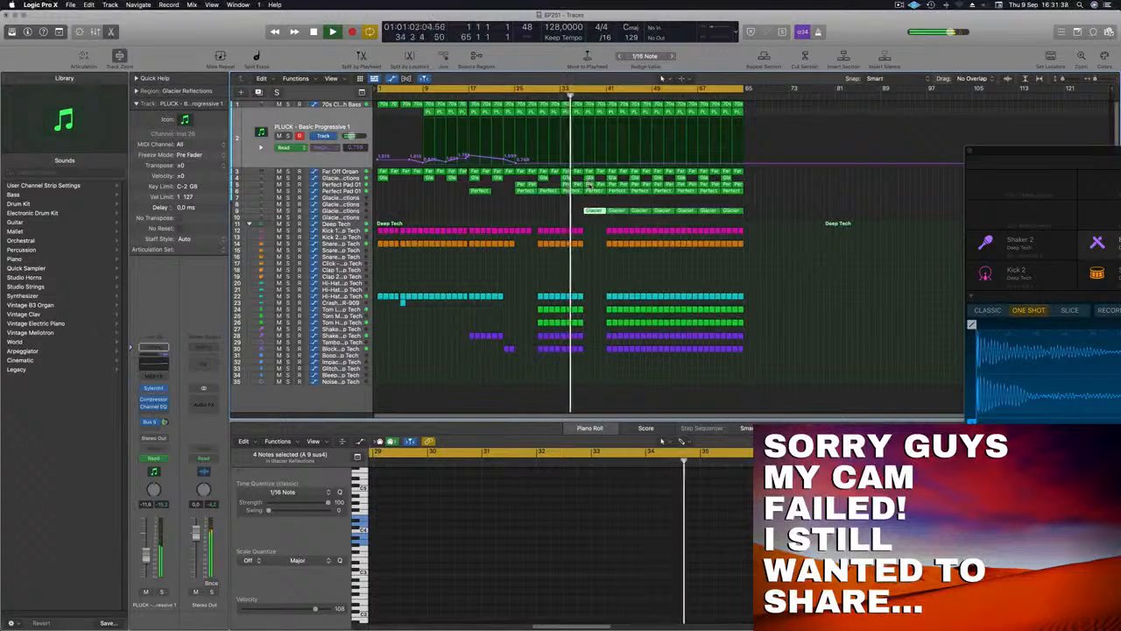
Replay from just before bar 29 and shape the PLUCK filter automation to rise from bar 29 through bar 33 to a peak at bar 37, then drop
left_click(590, 186)
key("super+Right")
key("super+Right")
key("super+Right")
key("super+Right")
key("super+Right")
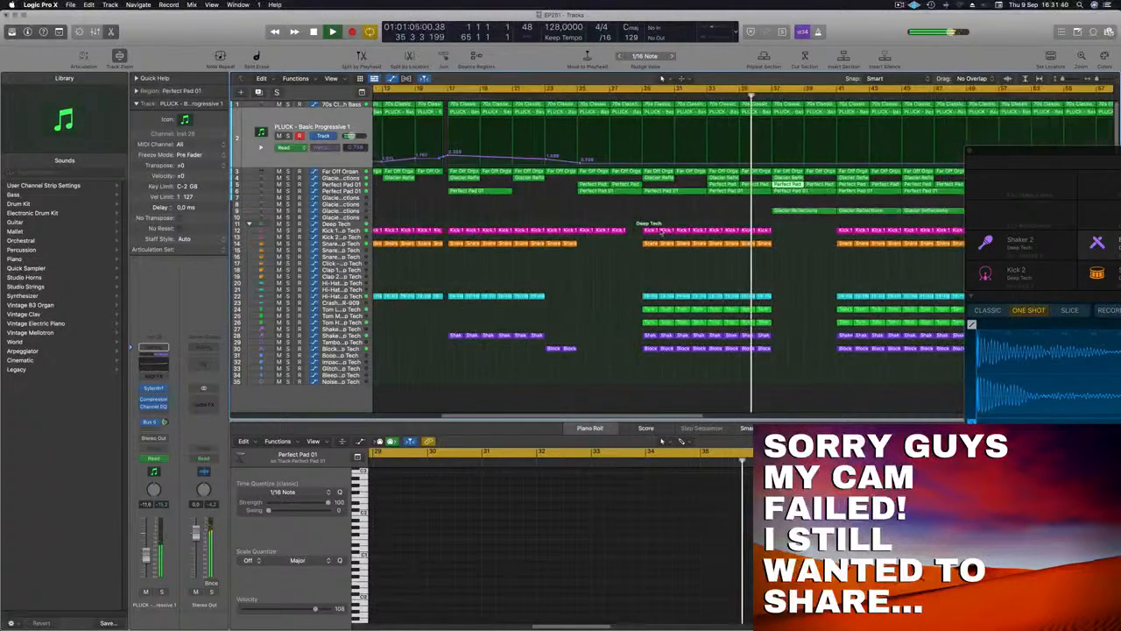
scroll(668, 226, "right", 2)
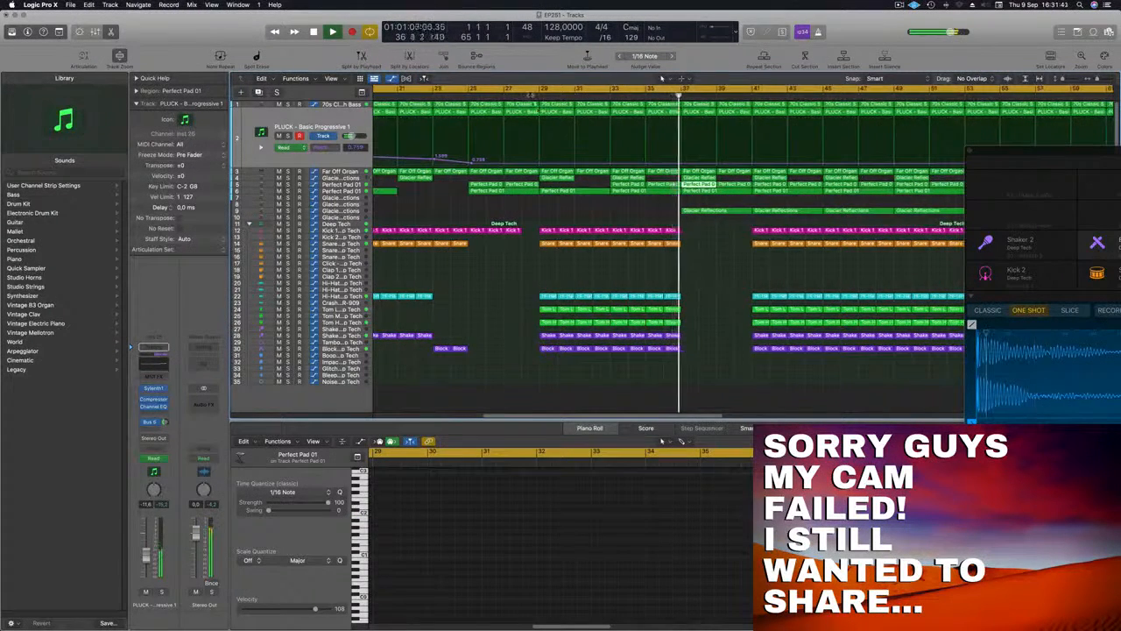
left_click(530, 96)
left_click(540, 164)
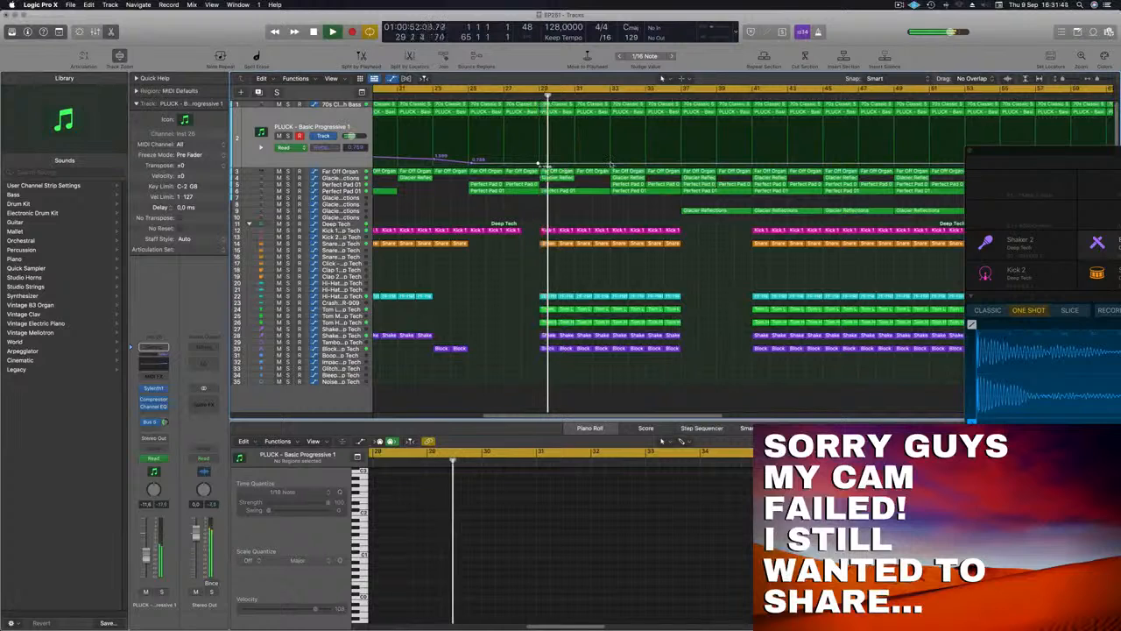
left_click(611, 165)
left_click_drag(610, 164, 682, 161)
key("super+Left")
key("super+Left")
key("super+Left")
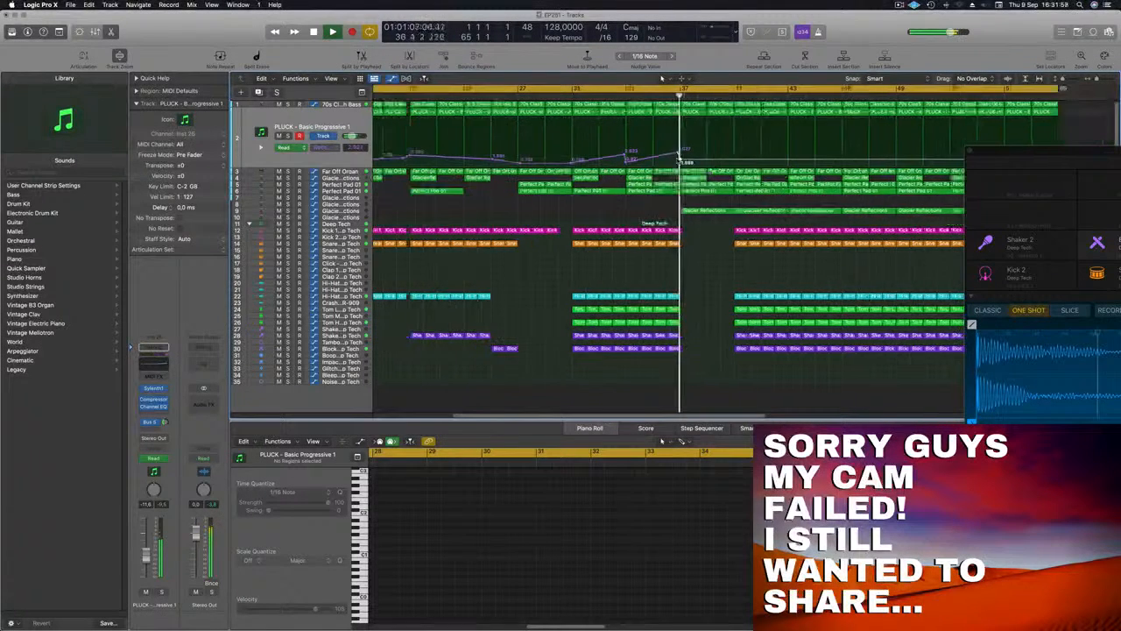
key("super+Left")
key("super+Left")
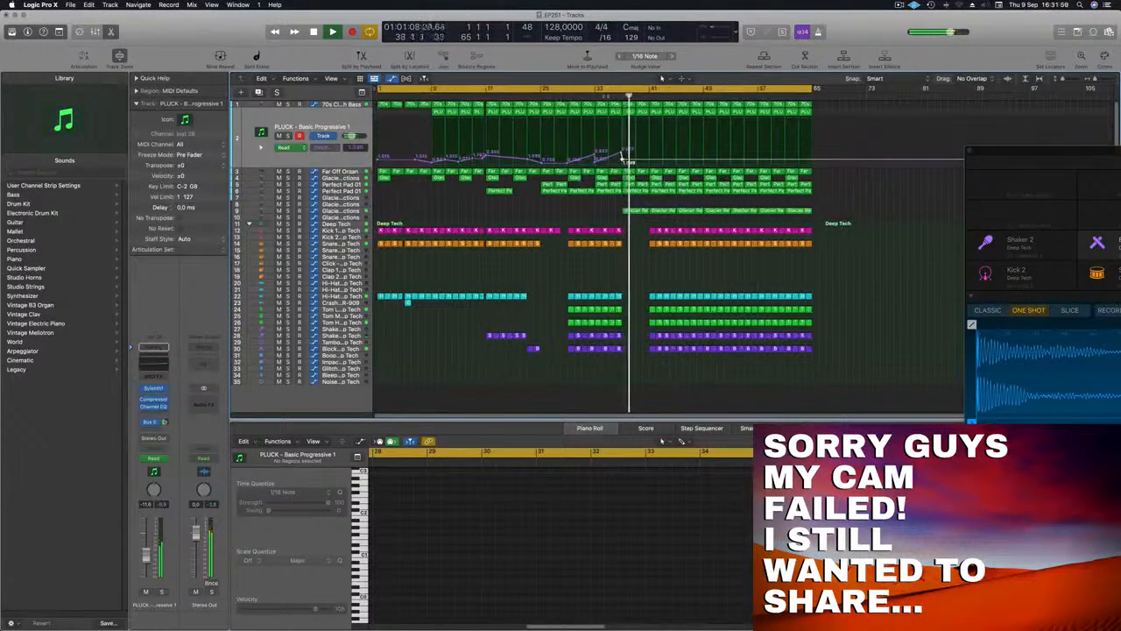
Select the track 6 Perfect Pad 01 region at bar 37, then the track 9 Glacier Reflections region there, while replaying the passage
left_click(638, 192)
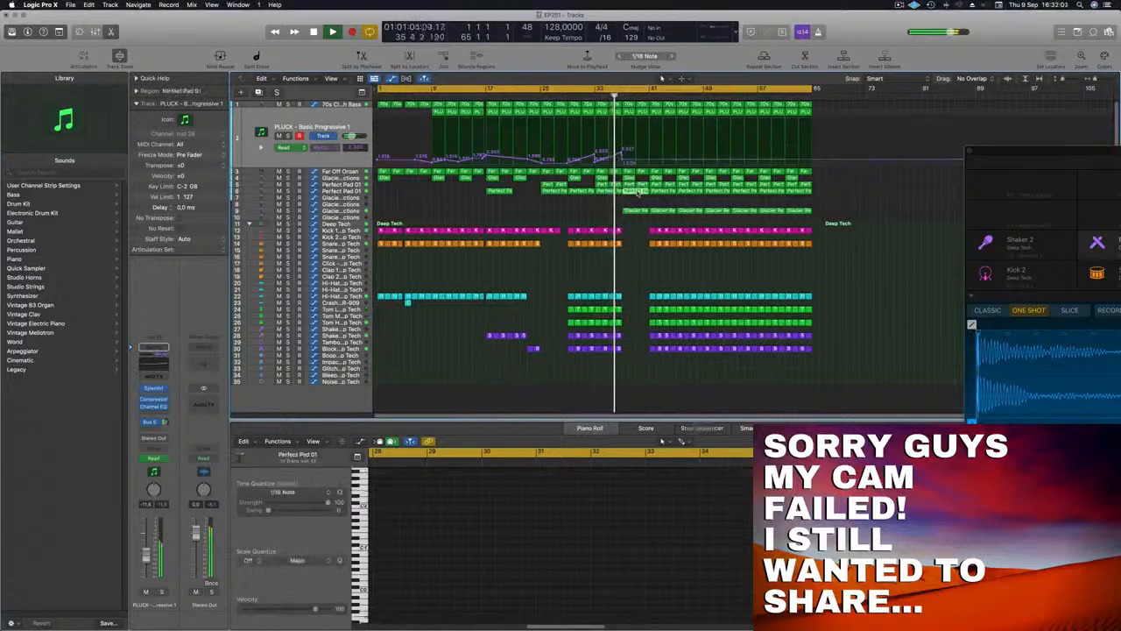
key("super+Left")
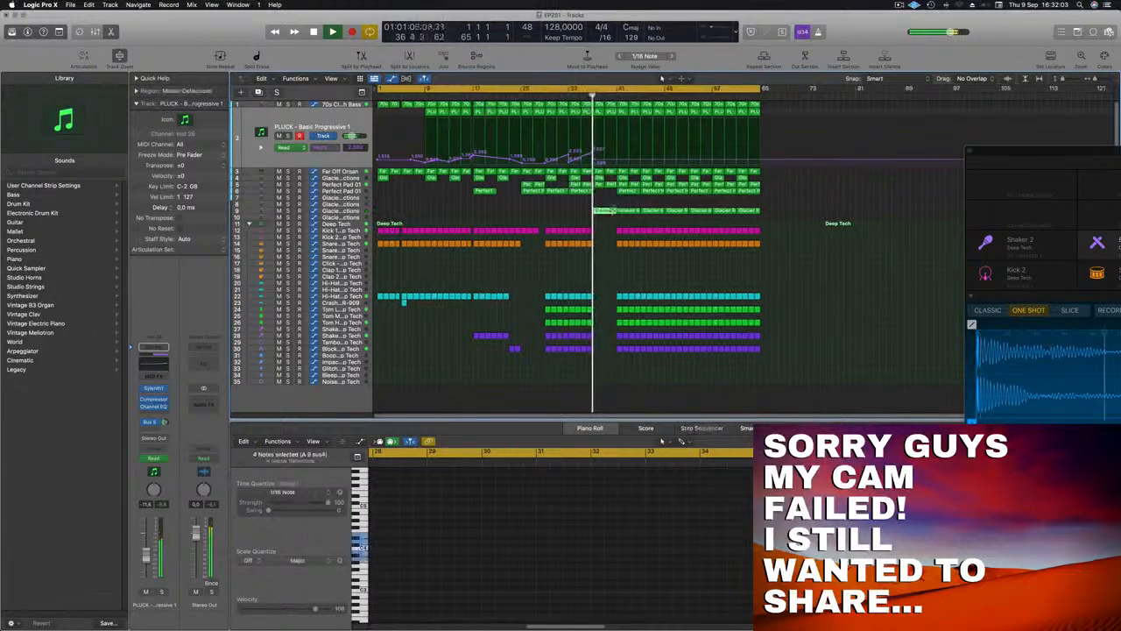